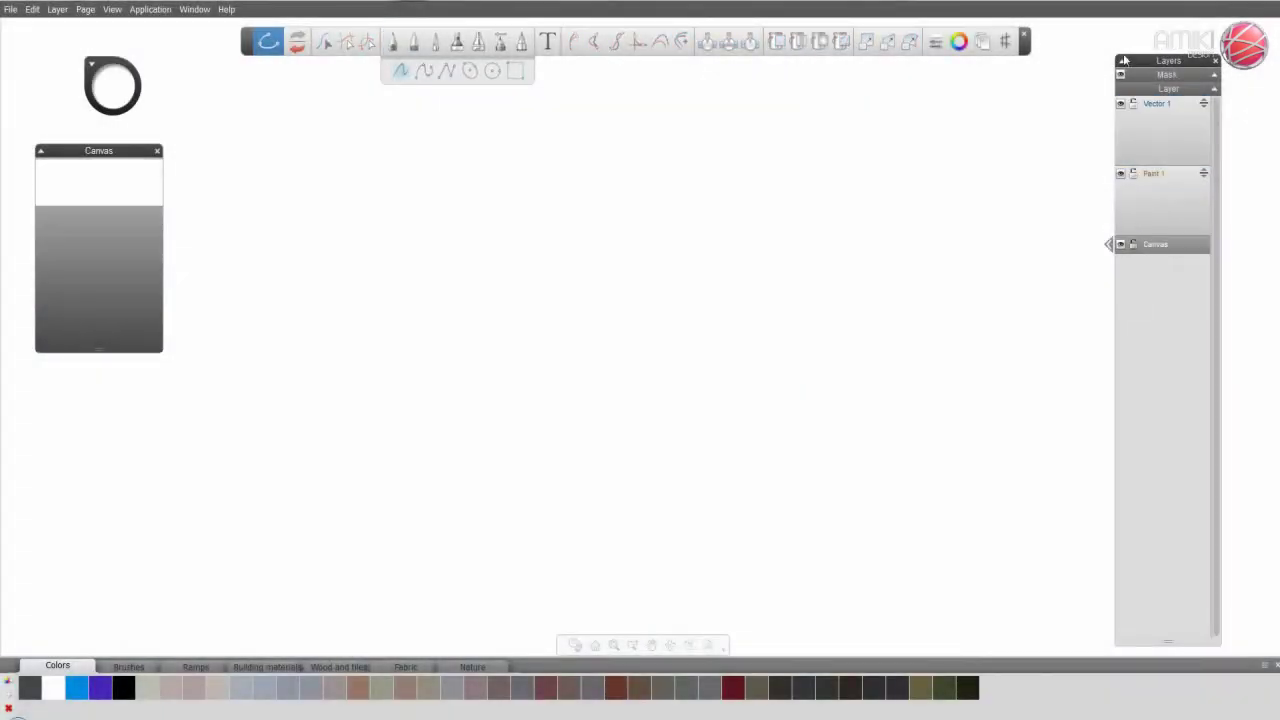
- Set the canvas resolution to 72 pixels per inch in the Canvas Paper panel
{"action": "left_click", "coordinate": [1121, 61]}
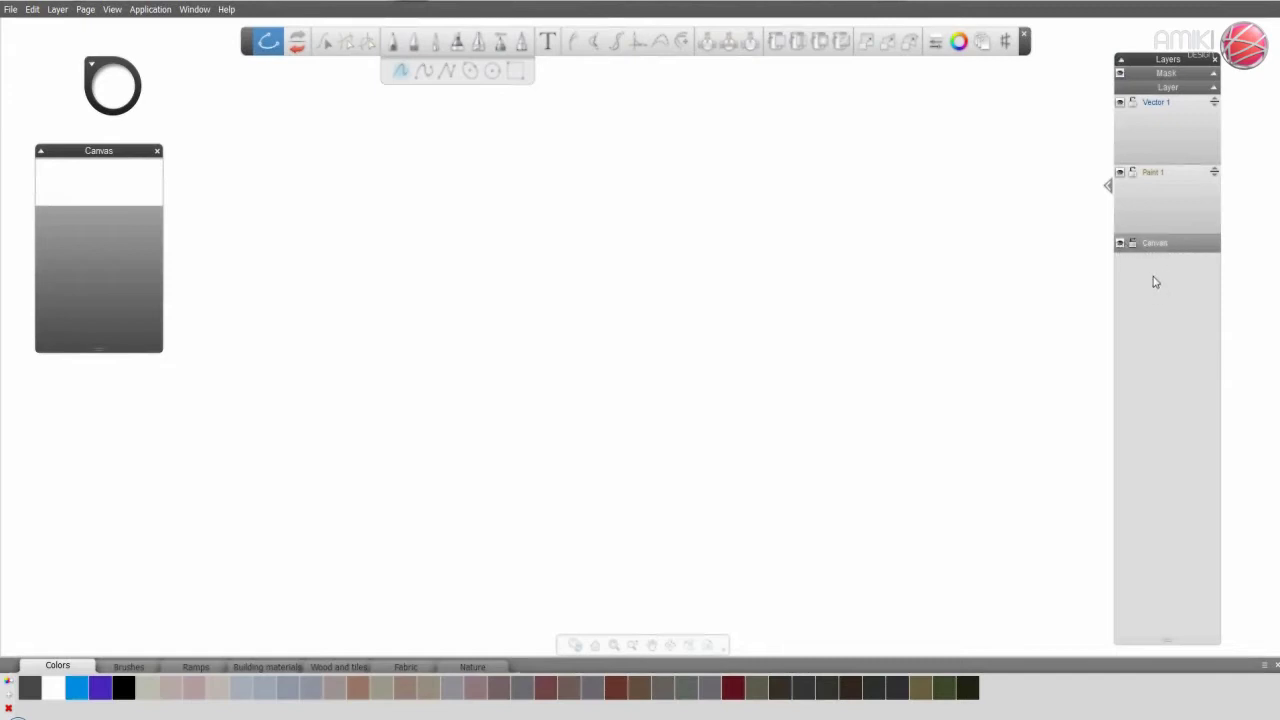
{"action": "left_click", "coordinate": [1108, 187]}
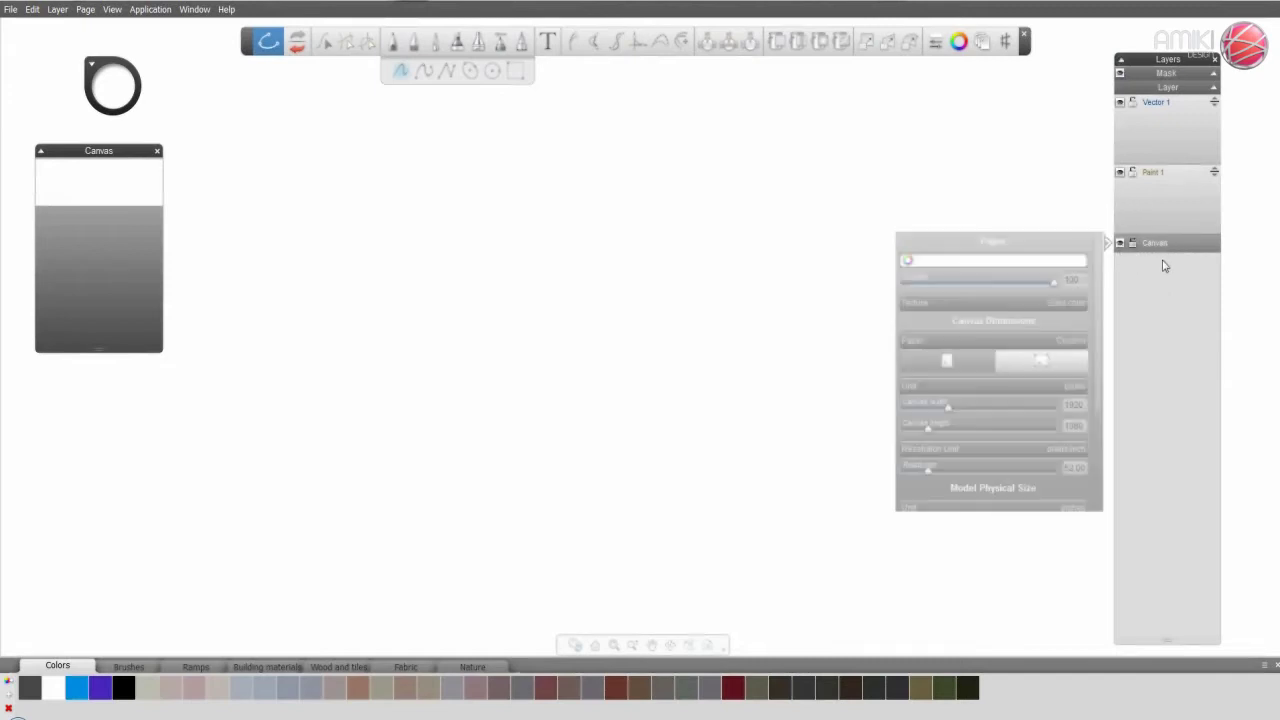
{"action": "left_click", "coordinate": [1110, 244]}
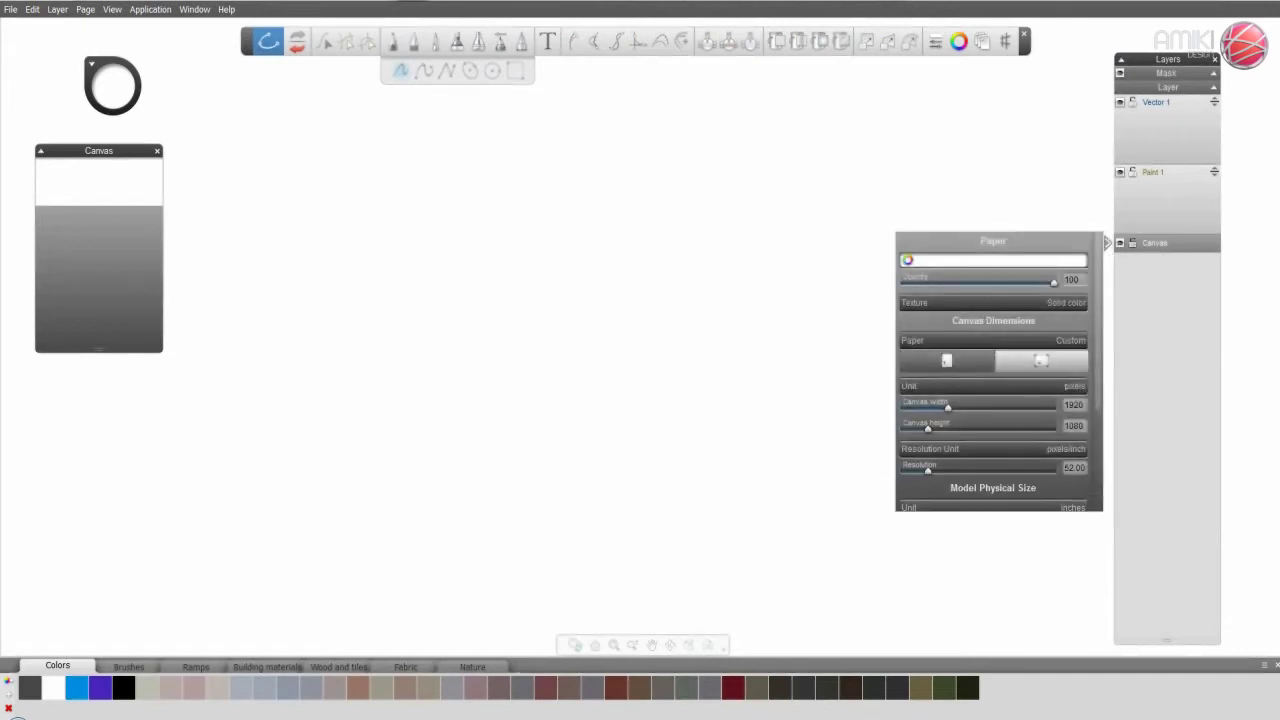
{"action": "left_click", "coordinate": [1073, 467]}
{"action": "type", "text": "72"}
{"action": "key", "text": "Return"}
{"action": "left_click", "coordinate": [1109, 243]}
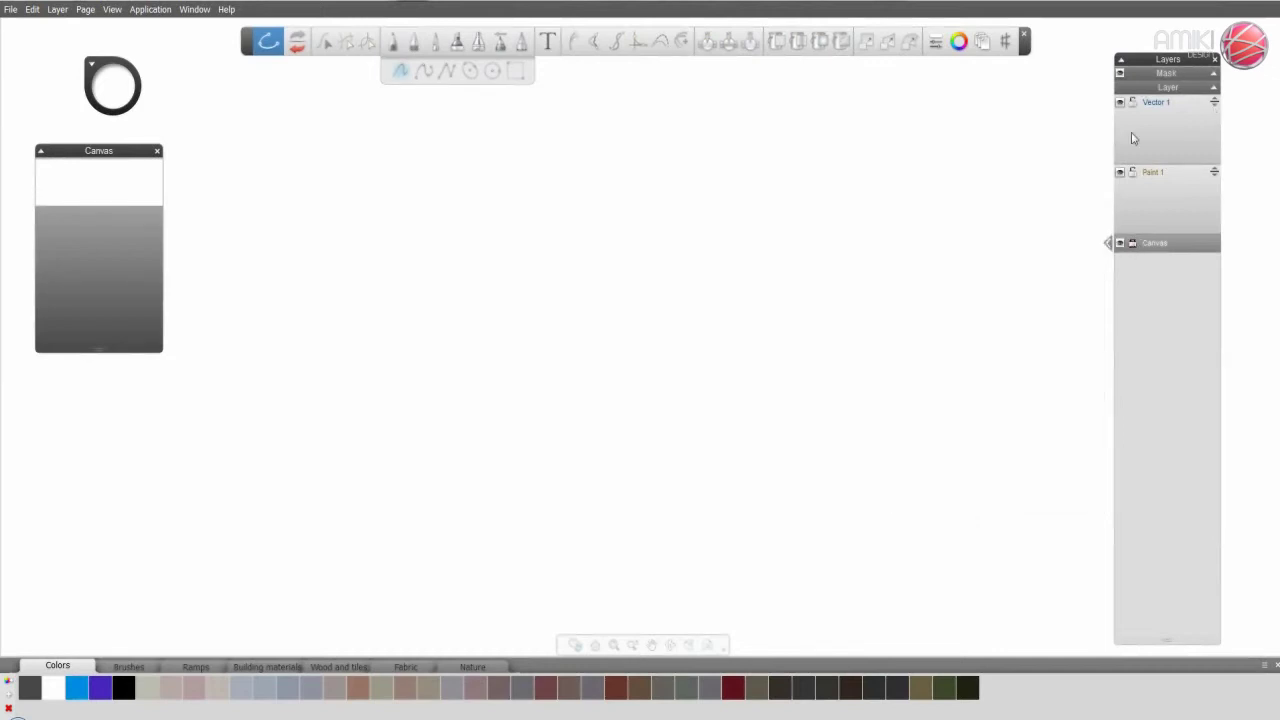
- Import the central multimedia.png sketch onto the Paint 1 layer
{"action": "left_click", "coordinate": [1160, 208]}
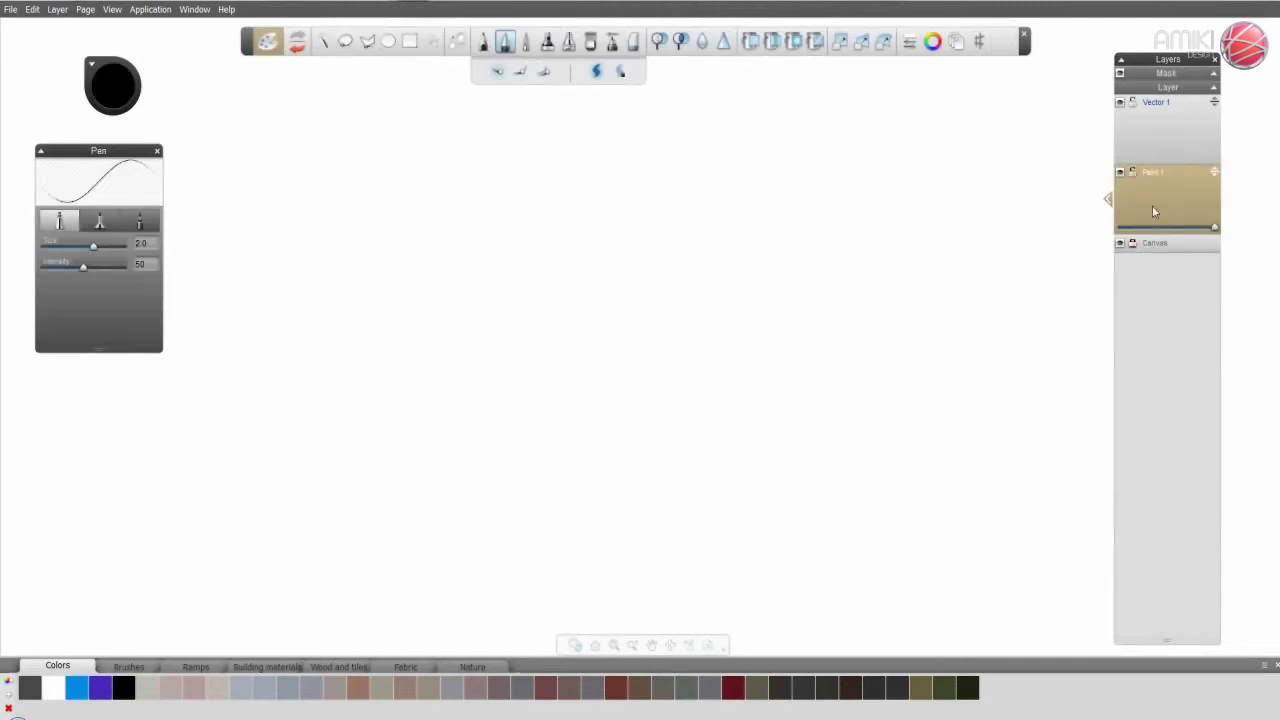
{"action": "left_click", "coordinate": [10, 9]}
{"action": "mouse_move", "coordinate": [27, 125]}
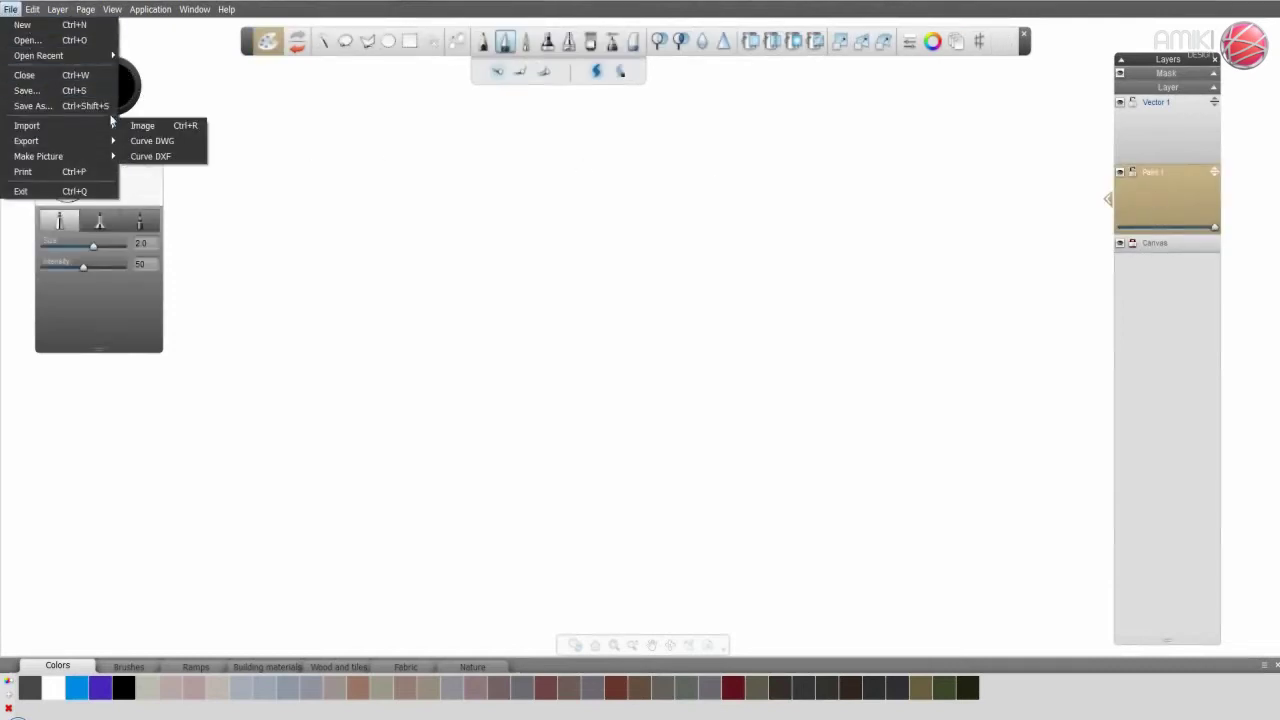
{"action": "left_click", "coordinate": [155, 134]}
{"action": "left_click", "coordinate": [450, 135]}
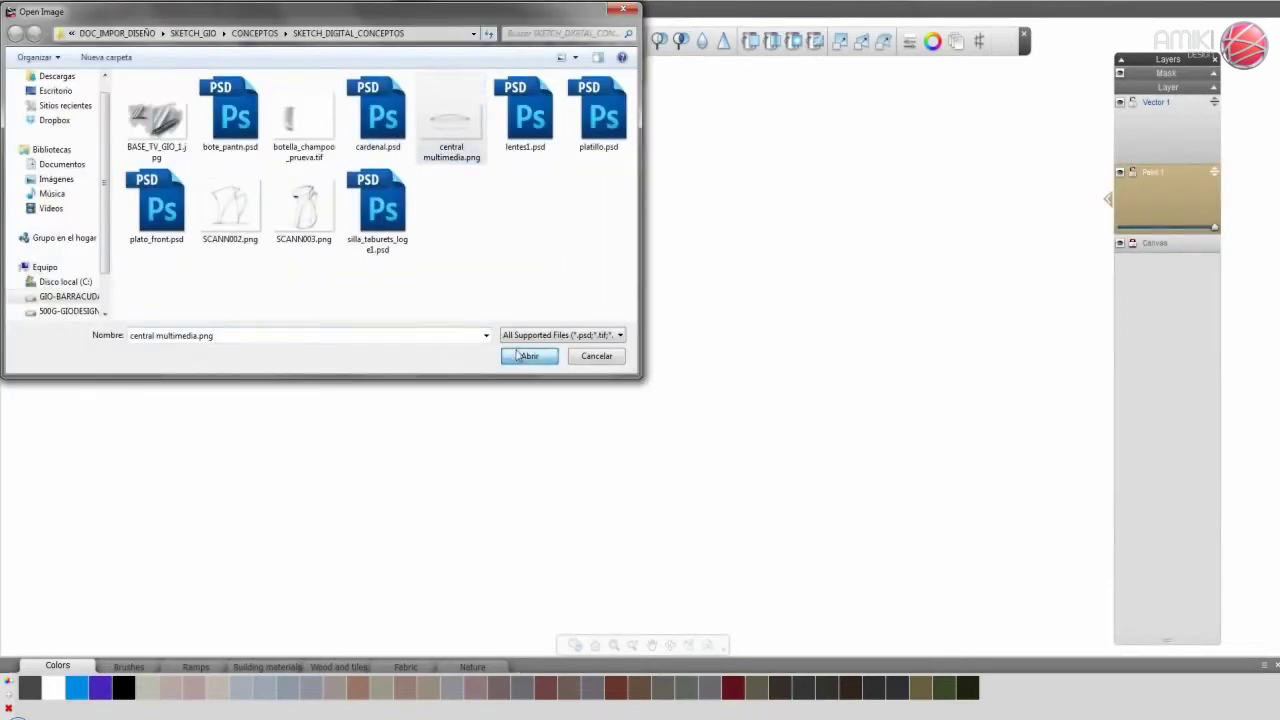
{"action": "left_click", "coordinate": [529, 354]}
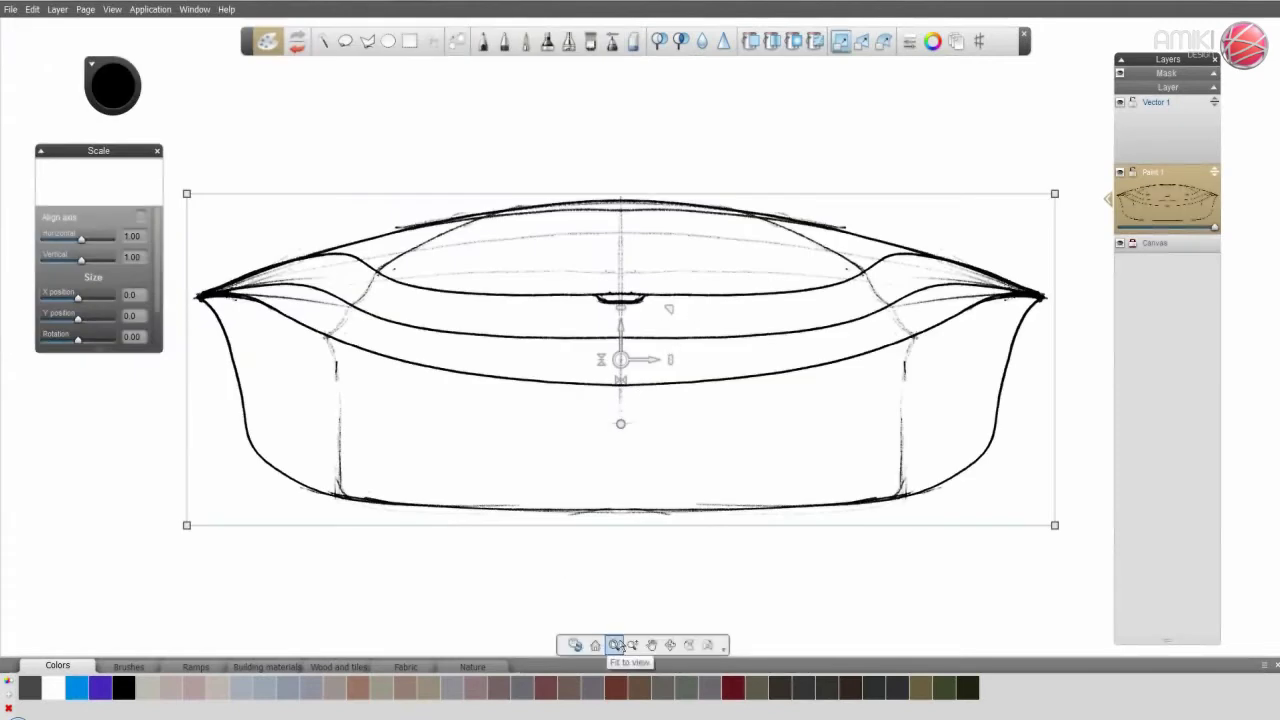
- Zoom out to show the whole page and move Paint 1 above Vector 1
{"action": "left_click", "coordinate": [636, 645]}
{"action": "mouse_move", "coordinate": [543, 571]}
{"action": "left_mouse_down"}
{"action": "mouse_move", "coordinate": [511, 604]}
{"action": "mouse_move", "coordinate": [511, 500]}
{"action": "left_mouse_up"}
{"action": "key", "text": "space"}
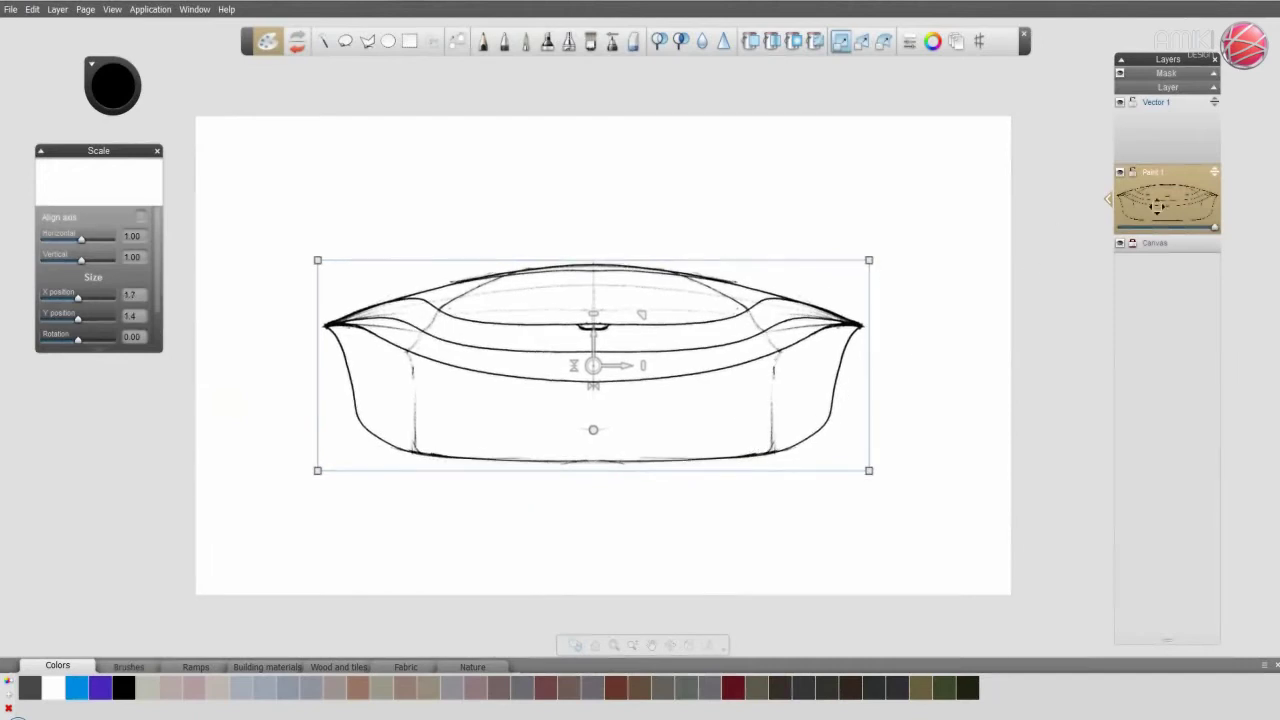
{"action": "left_click_drag", "start_coordinate": [1136, 180], "coordinate": [1213, 126]}
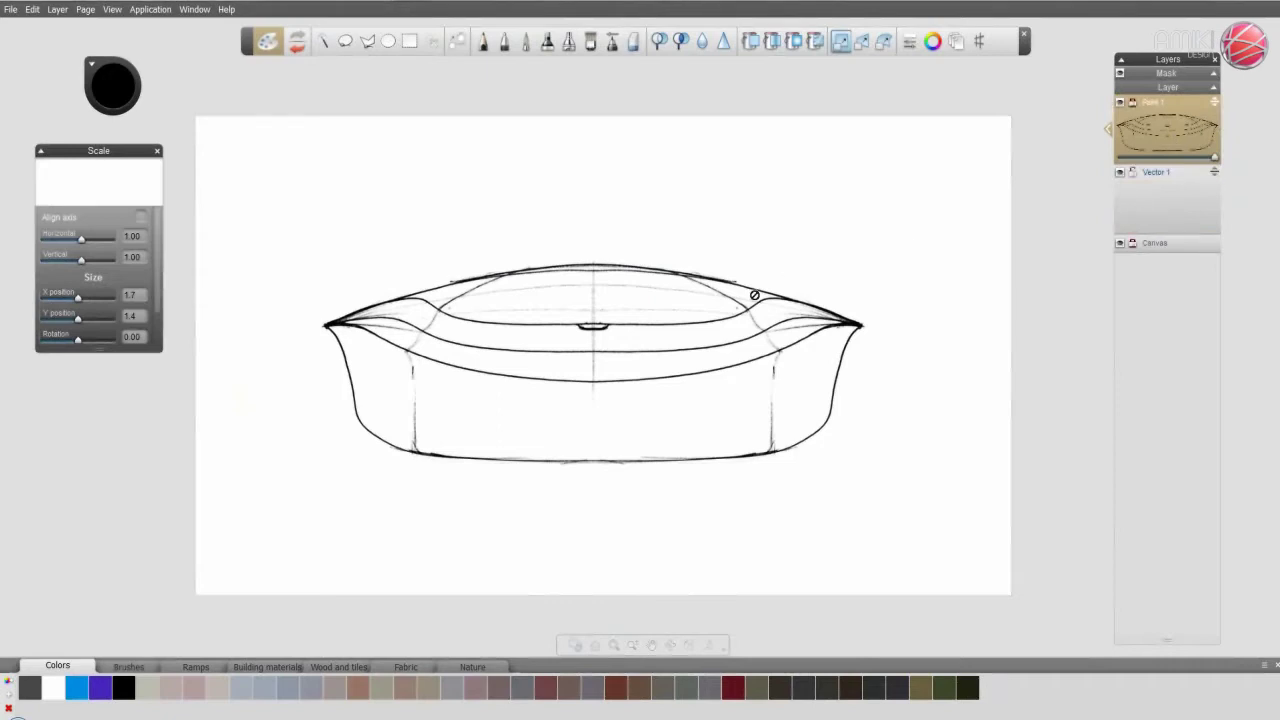
- Select Vector 1 and add a new empty Paint 2 layer directly above it
{"action": "left_click", "coordinate": [1156, 190]}
{"action": "left_click", "coordinate": [1166, 132]}
{"action": "left_click", "coordinate": [1163, 202]}
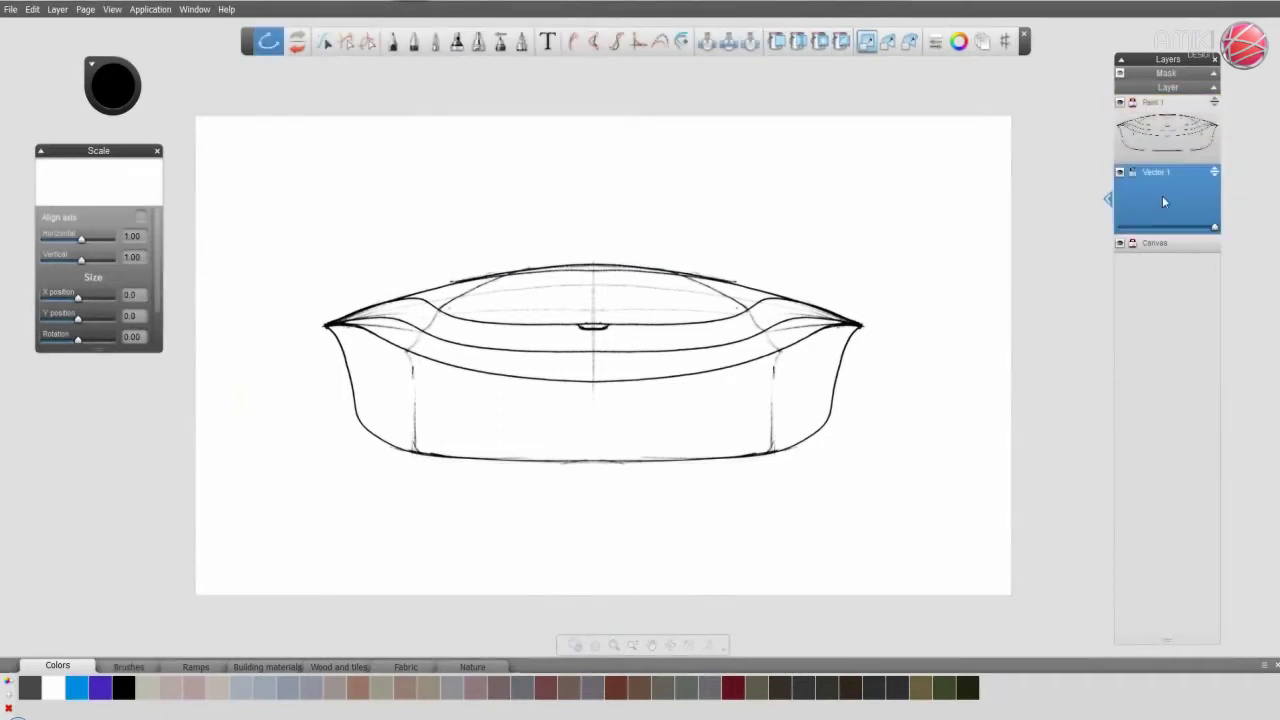
{"action": "left_click_drag", "start_coordinate": [1163, 202], "coordinate": [1163, 172]}
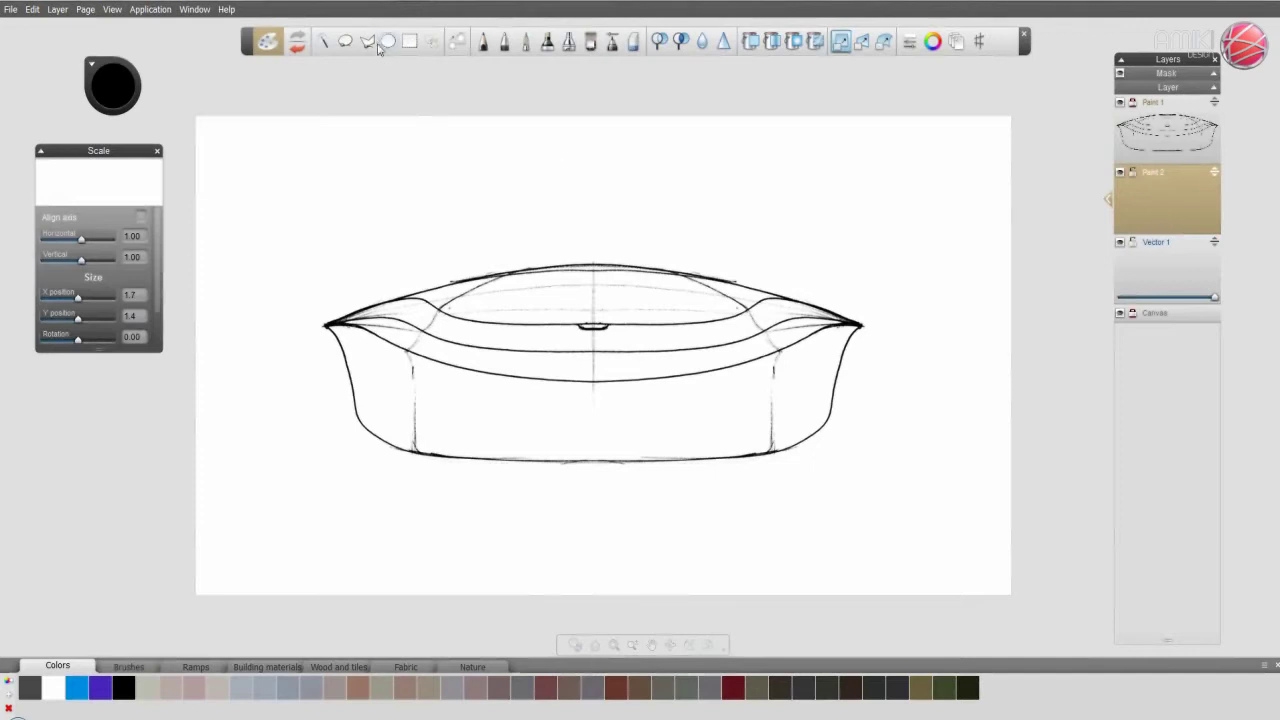
- Trace a polyline marquee from the device's left tip along its top curve
{"action": "left_click", "coordinate": [367, 41]}
{"action": "key", "text": "space"}
{"action": "left_click_drag", "start_coordinate": [440, 330], "coordinate": [543, 300]}
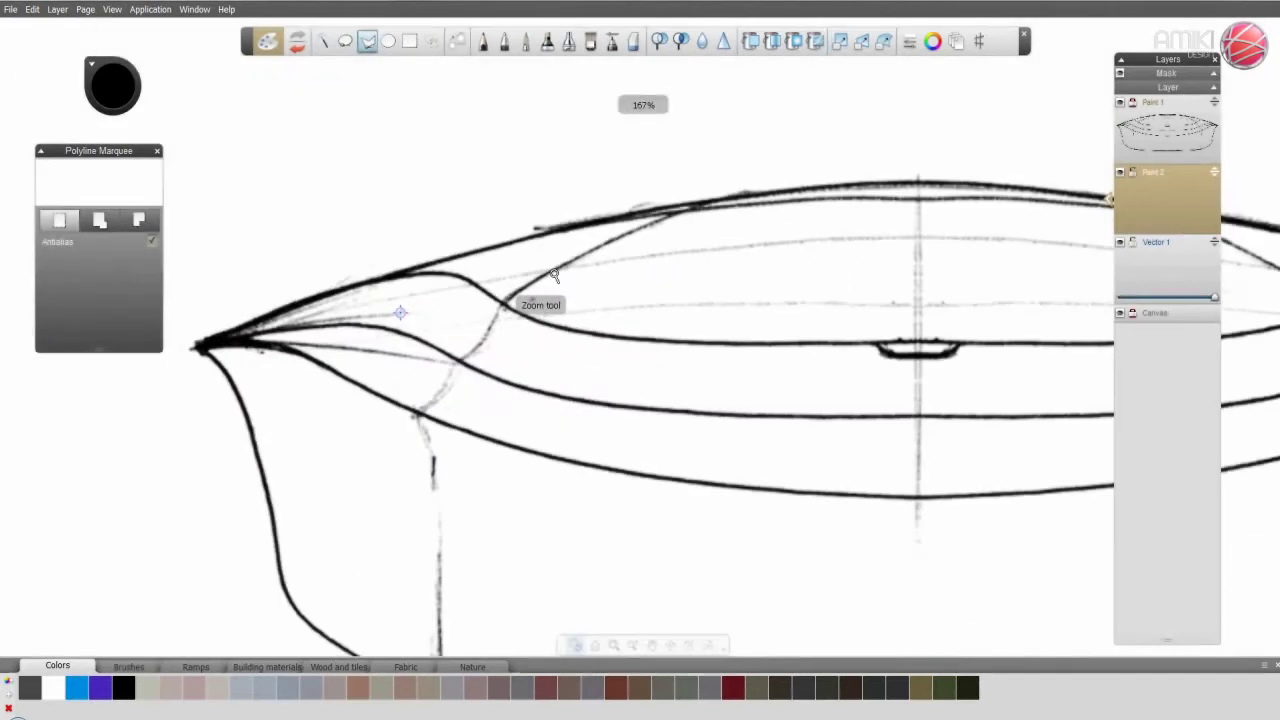
{"action": "left_click", "coordinate": [180, 348]}
{"action": "left_click", "coordinate": [328, 292]}
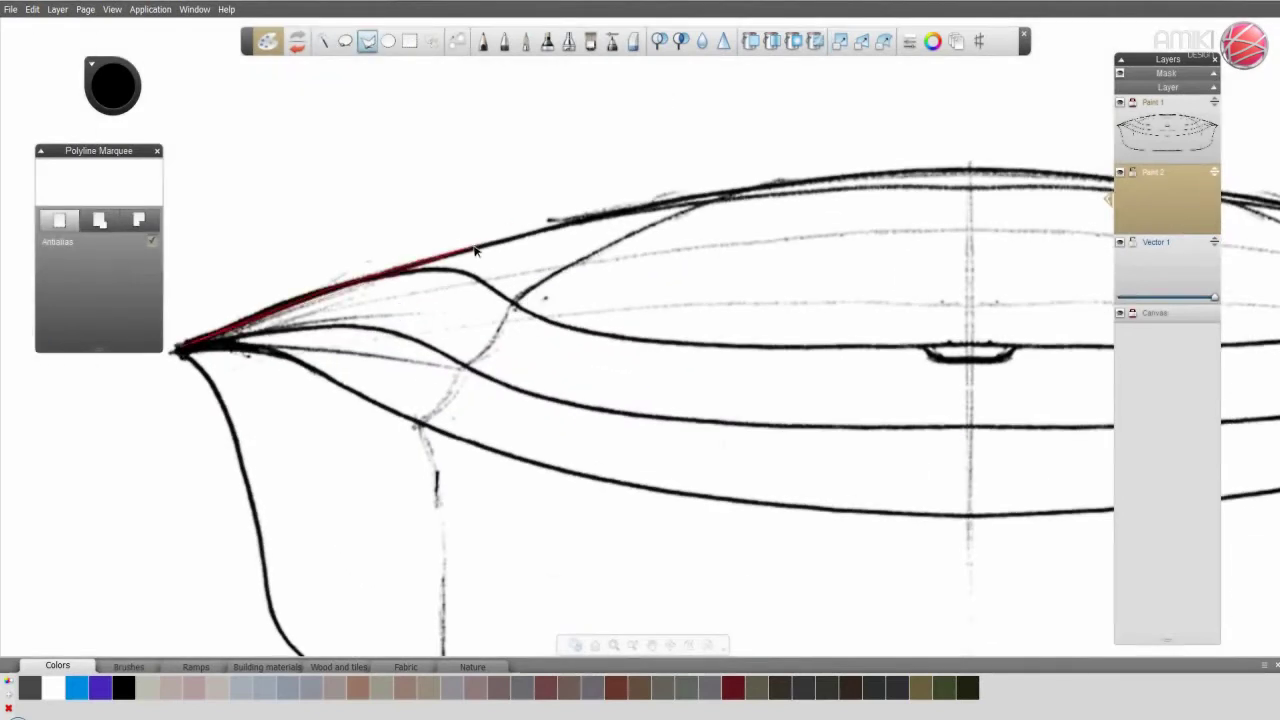
{"action": "left_click", "coordinate": [462, 267]}
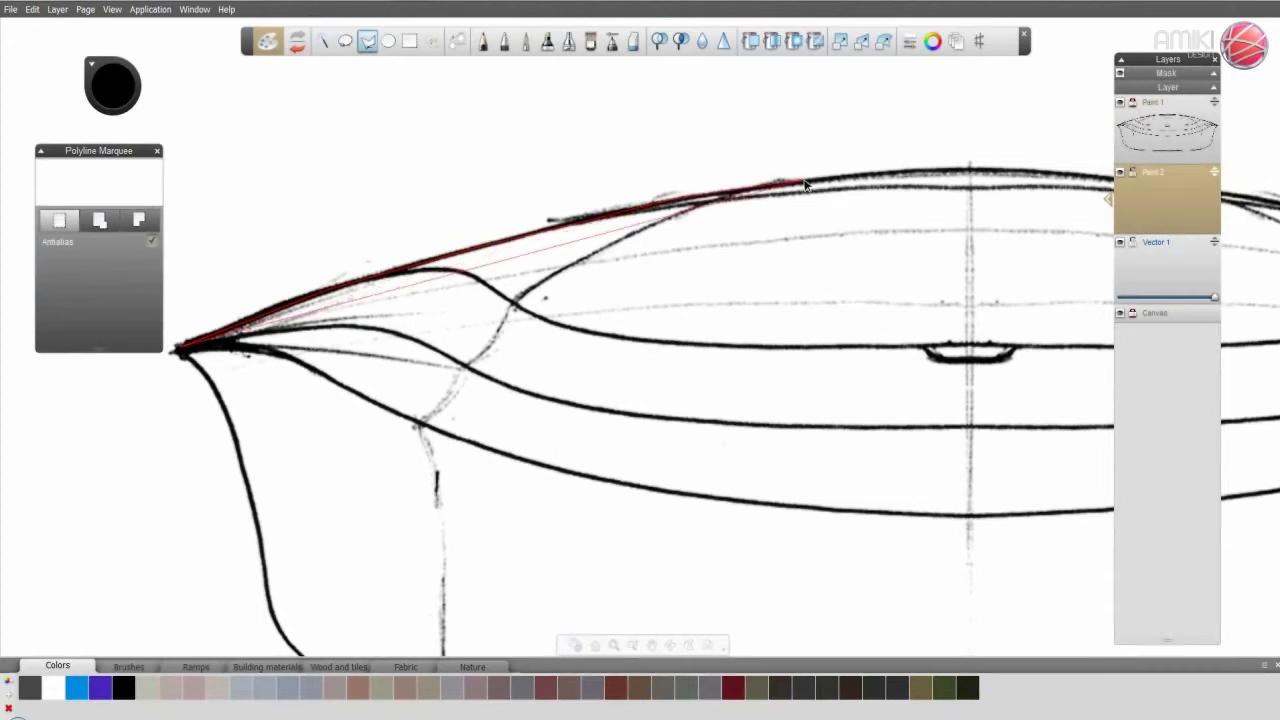
{"action": "left_click", "coordinate": [950, 172]}
{"action": "left_click_drag", "start_coordinate": [970, 265], "coordinate": [482, 265]}
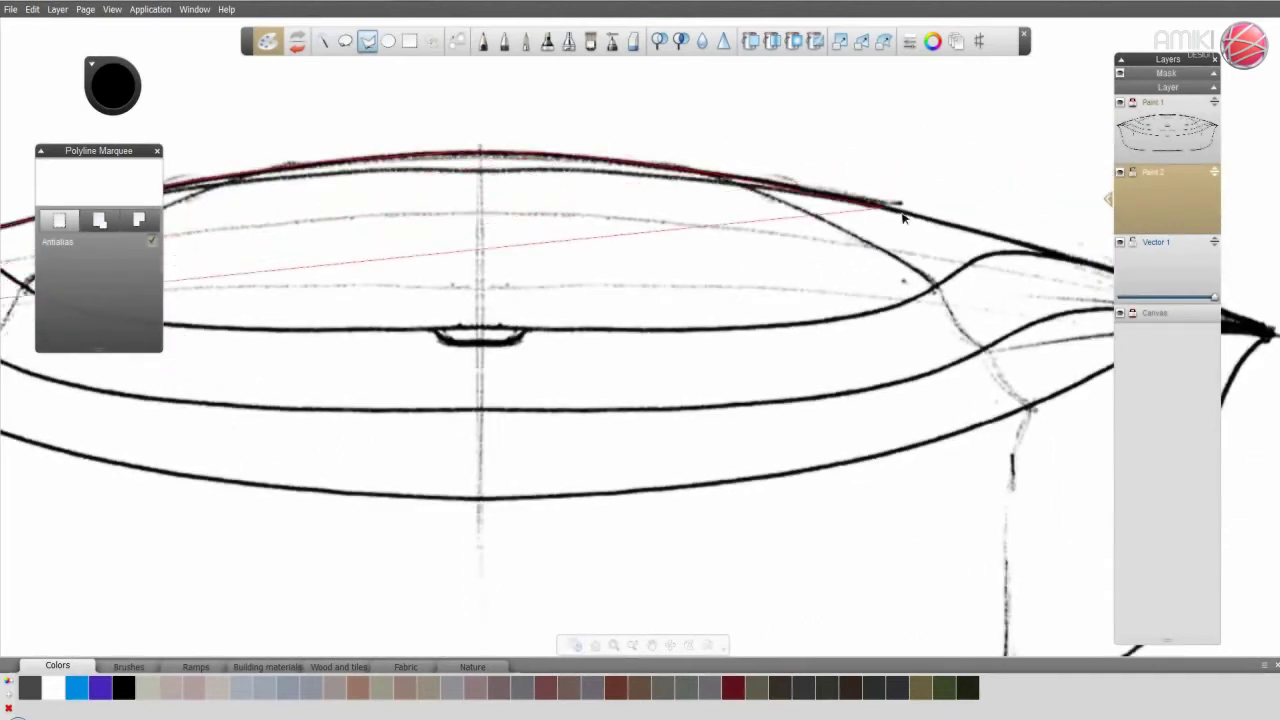
{"action": "left_click", "coordinate": [903, 205]}
- Continue the marquee down the right end, along the bottom and up the left, closing it
{"action": "mouse_move", "coordinate": [1060, 258]}
{"action": "left_mouse_down"}
{"action": "mouse_move", "coordinate": [791, 271]}
{"action": "mouse_move", "coordinate": [834, 229]}
{"action": "left_mouse_up"}
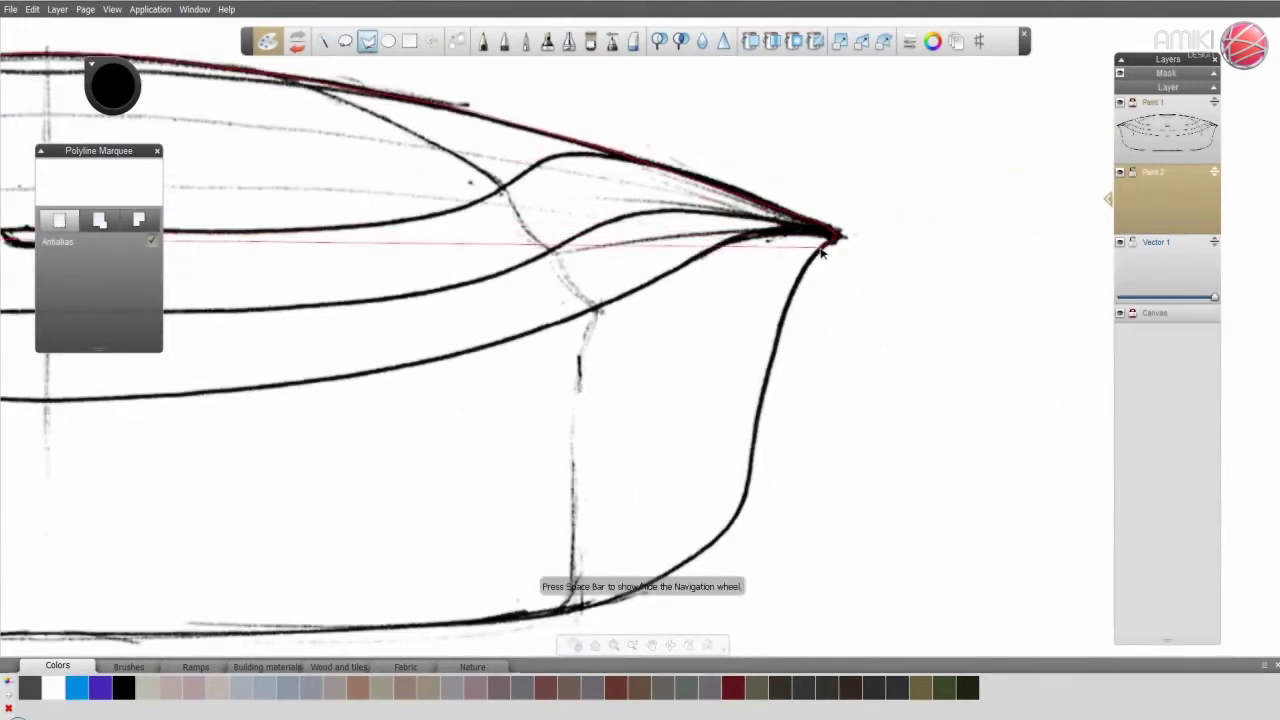
{"action": "mouse_move", "coordinate": [838, 236]}
{"action": "left_mouse_down"}
{"action": "mouse_move", "coordinate": [775, 345]}
{"action": "mouse_move", "coordinate": [741, 527]}
{"action": "left_mouse_up"}
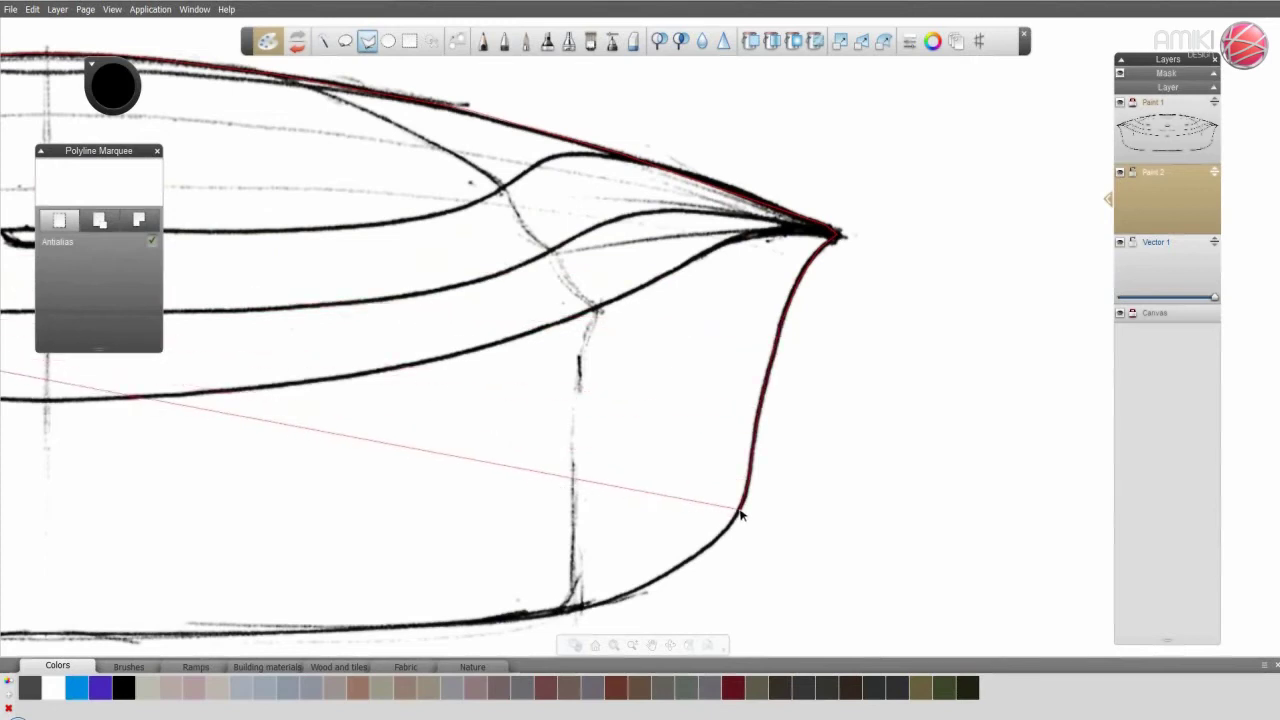
{"action": "mouse_move", "coordinate": [741, 527]}
{"action": "left_mouse_down"}
{"action": "mouse_move", "coordinate": [938, 348]}
{"action": "mouse_move", "coordinate": [778, 430]}
{"action": "left_mouse_up"}
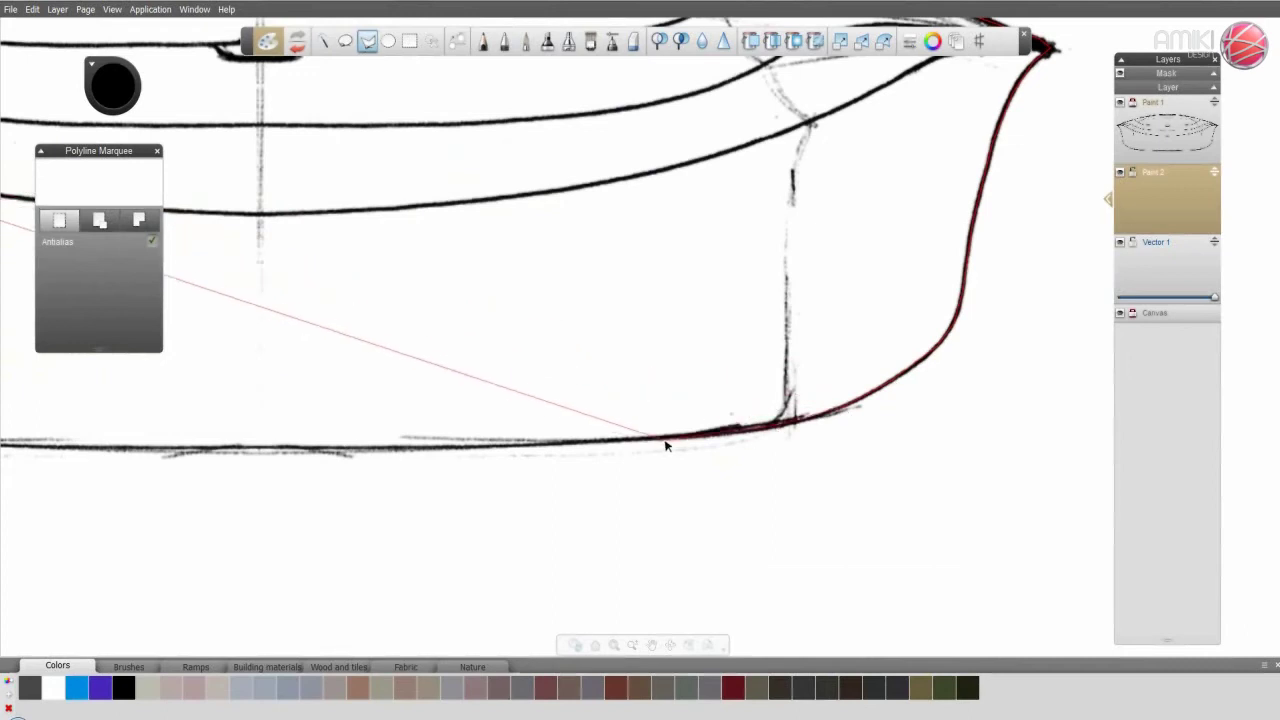
{"action": "mouse_move", "coordinate": [778, 430]}
{"action": "left_mouse_down"}
{"action": "mouse_move", "coordinate": [517, 449]}
{"action": "mouse_move", "coordinate": [782, 410]}
{"action": "mouse_move", "coordinate": [257, 366]}
{"action": "left_mouse_up"}
{"action": "key", "text": "space"}
{"action": "key", "text": "space"}
{"action": "scroll", "coordinate": [549, 457], "scroll_direction": "down", "scroll_amount": 2}
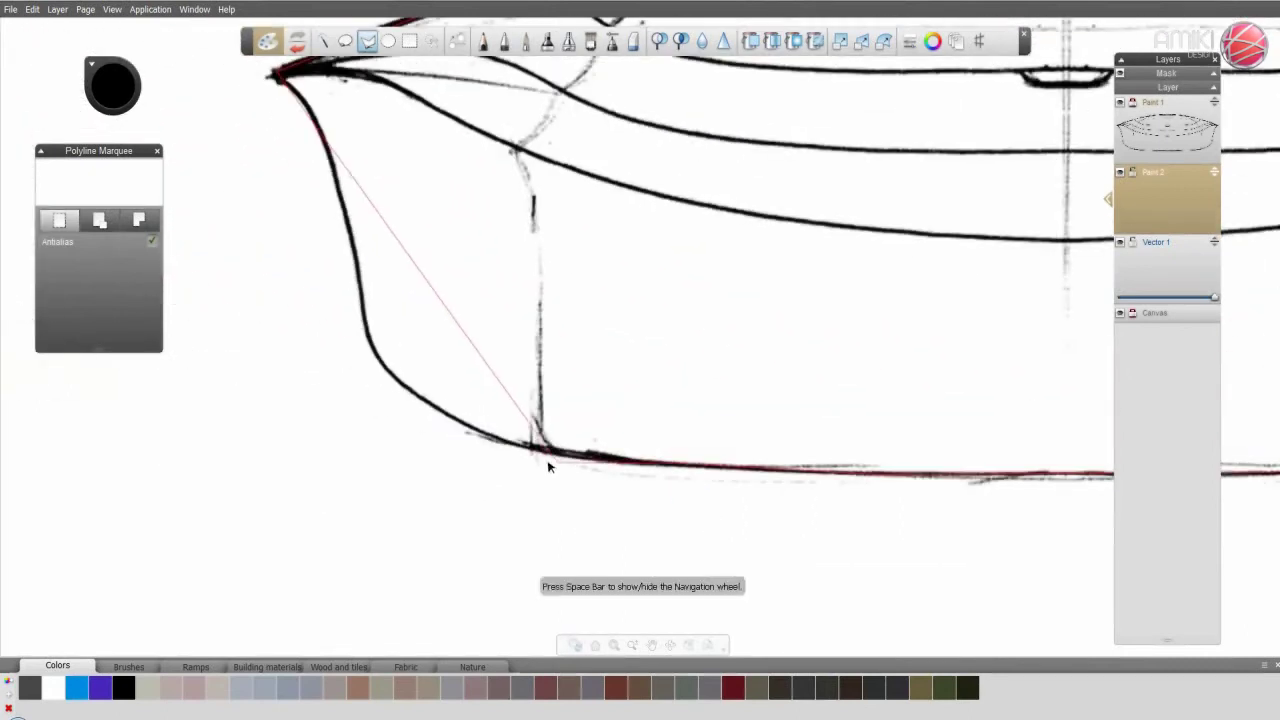
{"action": "mouse_move", "coordinate": [551, 457]}
{"action": "left_mouse_down"}
{"action": "mouse_move", "coordinate": [492, 443]}
{"action": "mouse_move", "coordinate": [375, 360]}
{"action": "mouse_move", "coordinate": [352, 243]}
{"action": "mouse_move", "coordinate": [397, 430]}
{"action": "mouse_move", "coordinate": [323, 265]}
{"action": "left_mouse_up"}
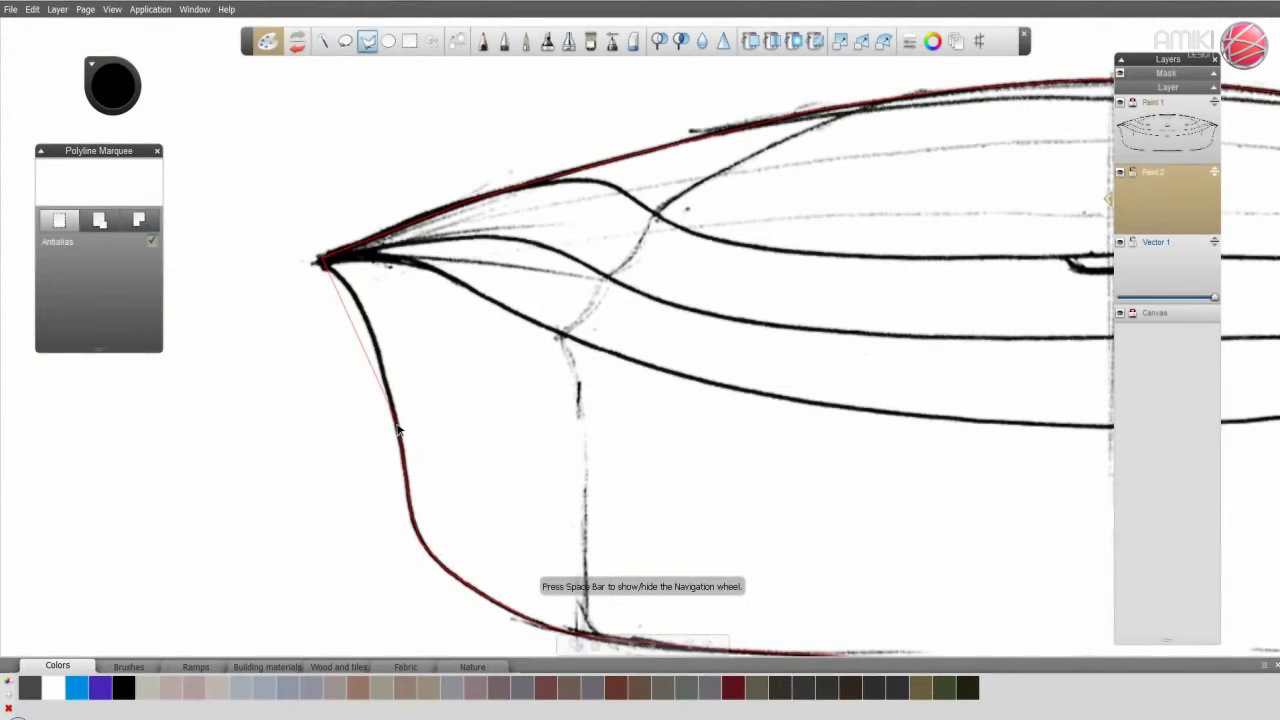
{"action": "left_click", "coordinate": [323, 265]}
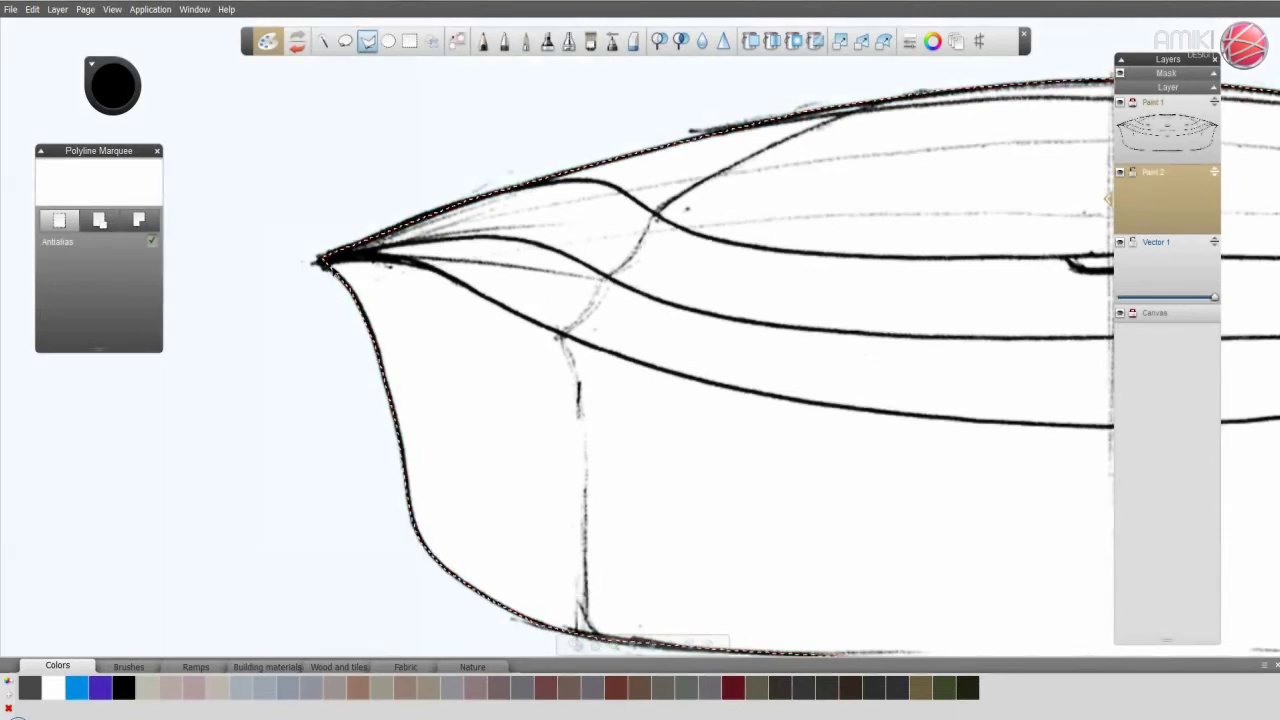
{"action": "mouse_move", "coordinate": [677, 306]}
{"action": "left_mouse_down"}
{"action": "mouse_move", "coordinate": [391, 251]}
{"action": "mouse_move", "coordinate": [340, 290]}
{"action": "mouse_move", "coordinate": [360, 414]}
{"action": "left_mouse_up"}
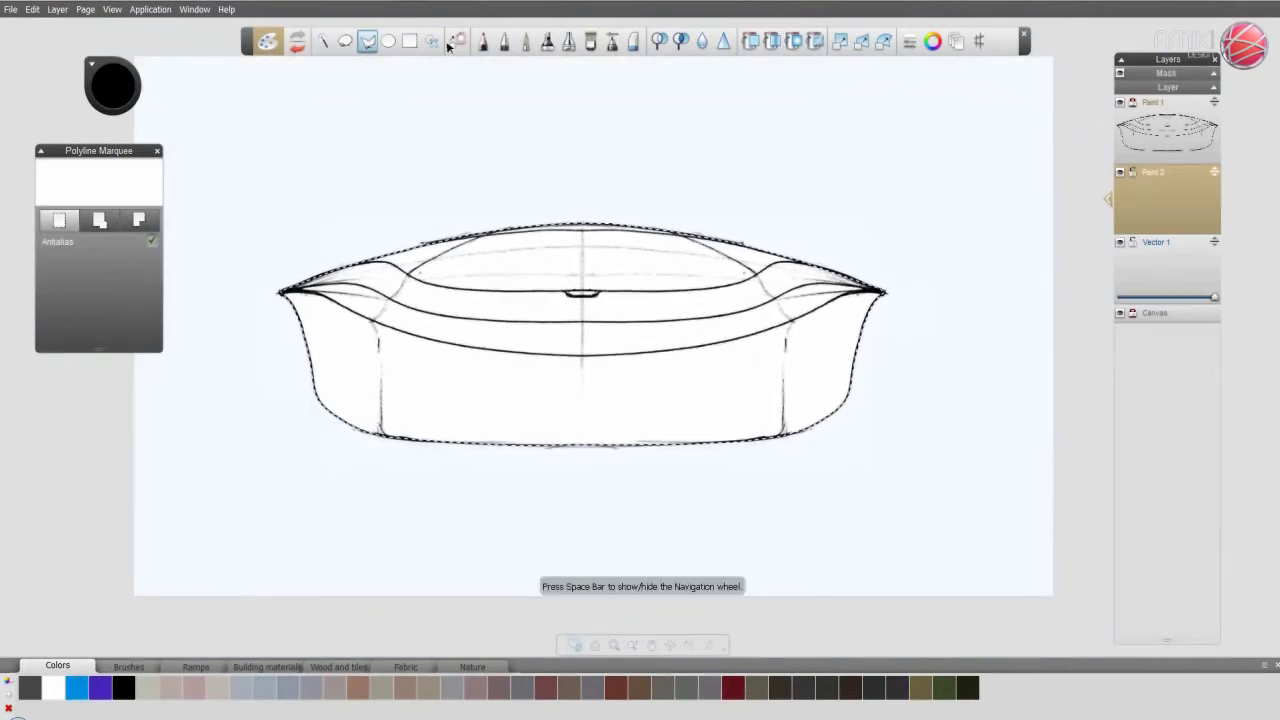
- Turn the outline into a mask and airbrush the shape black with a size-150 brush
{"action": "left_click", "coordinate": [457, 41]}
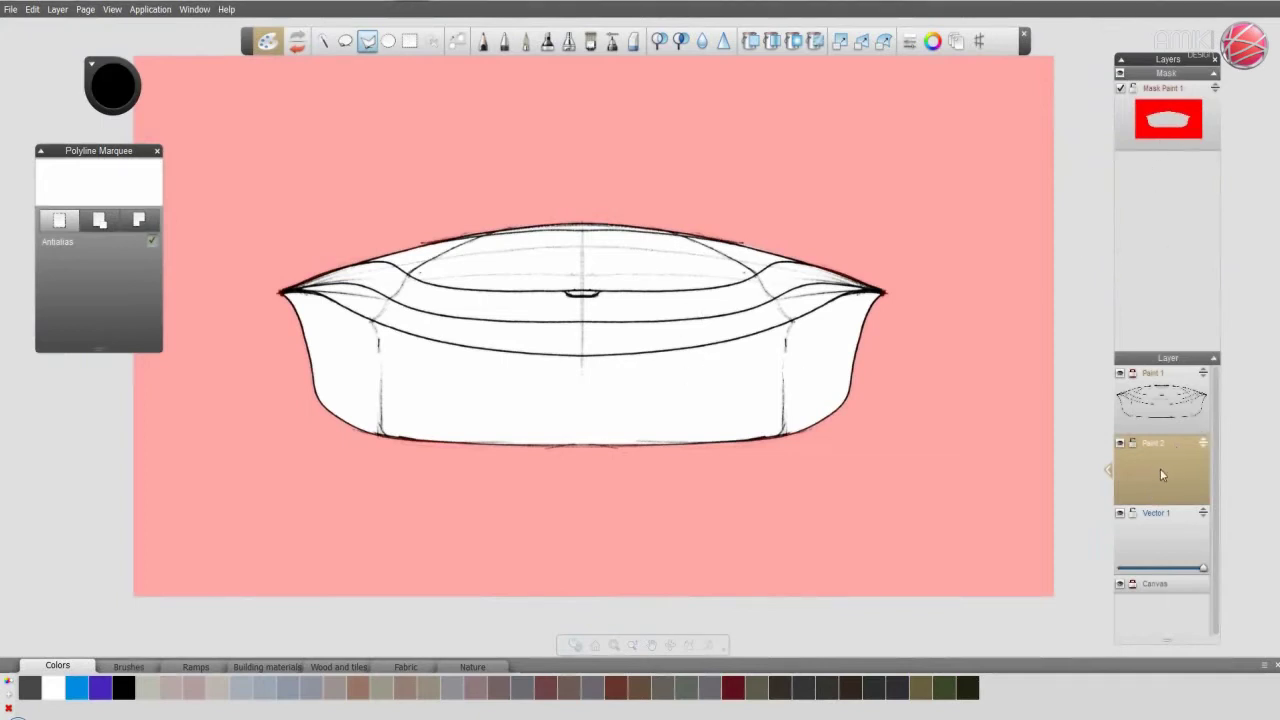
{"action": "left_click", "coordinate": [570, 42]}
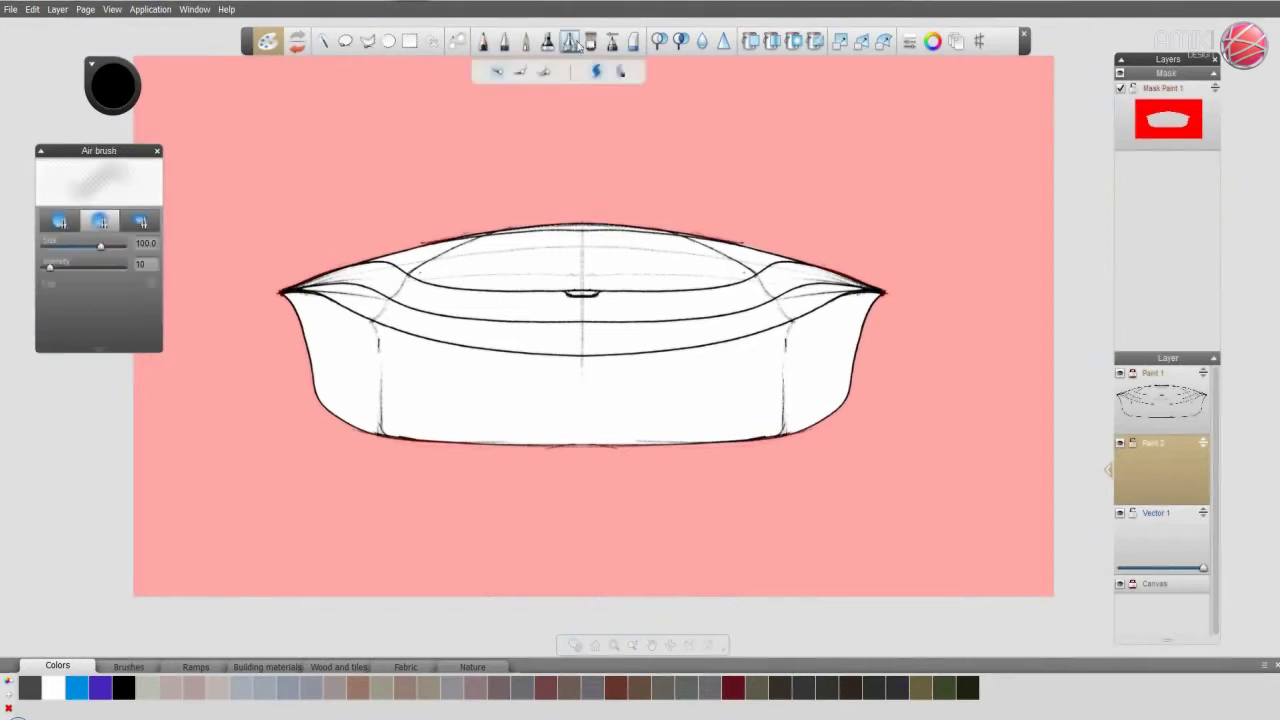
{"action": "left_click_drag", "start_coordinate": [55, 221], "coordinate": [110, 221]}
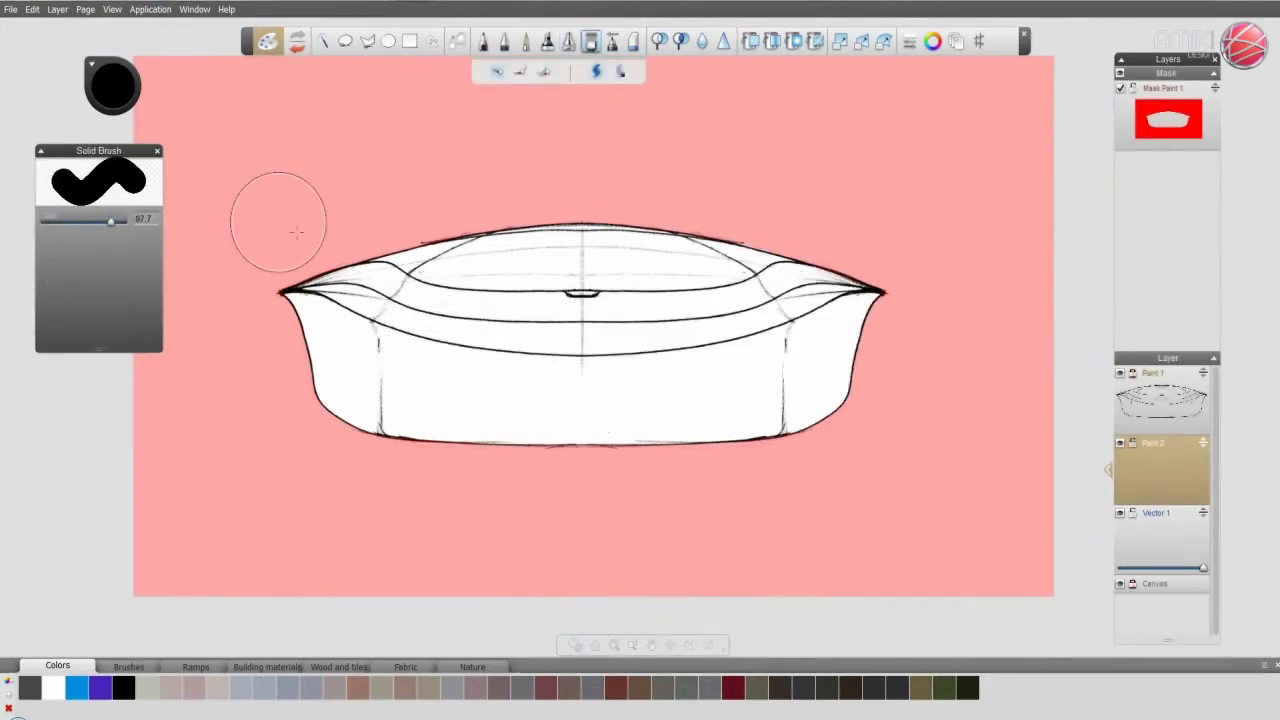
{"action": "left_click_drag", "start_coordinate": [285, 265], "coordinate": [810, 282]}
{"action": "mouse_move", "coordinate": [340, 395]}
{"action": "left_mouse_down"}
{"action": "mouse_move", "coordinate": [650, 440]}
{"action": "mouse_move", "coordinate": [780, 435]}
{"action": "left_mouse_up"}
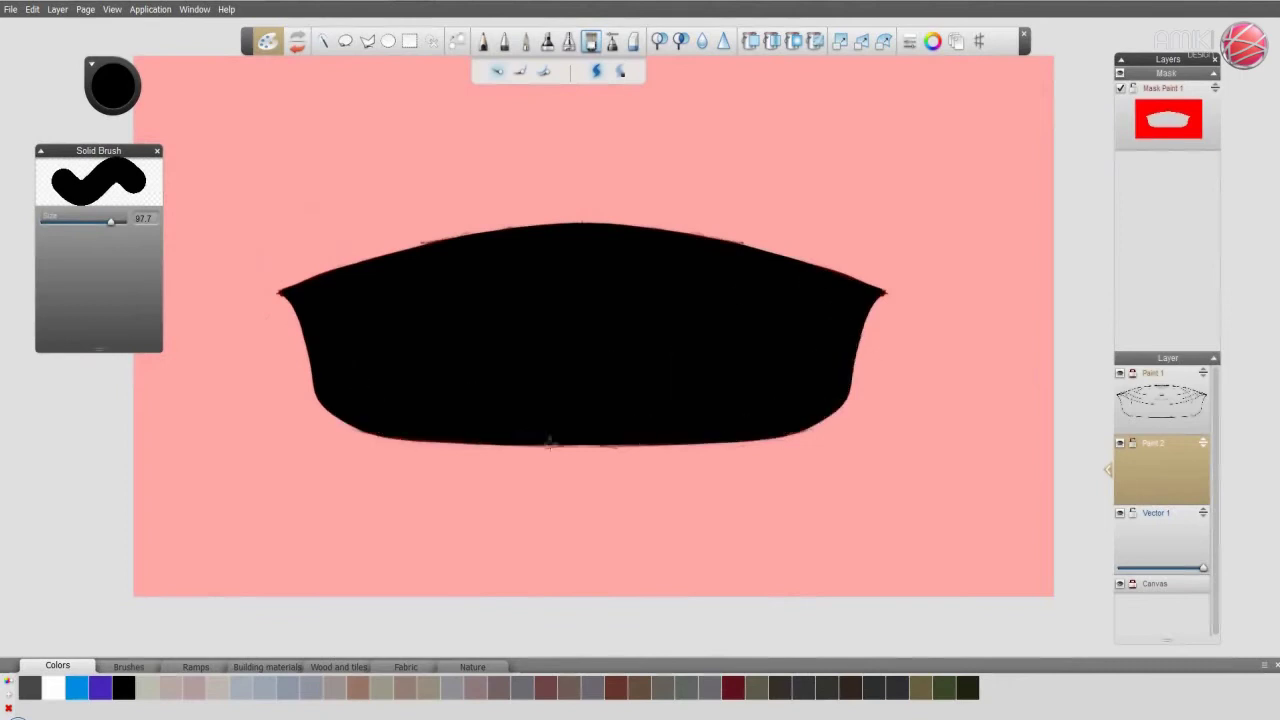
- Hide the pink mask overlay to see the black fill
{"action": "left_click", "coordinate": [1120, 73]}
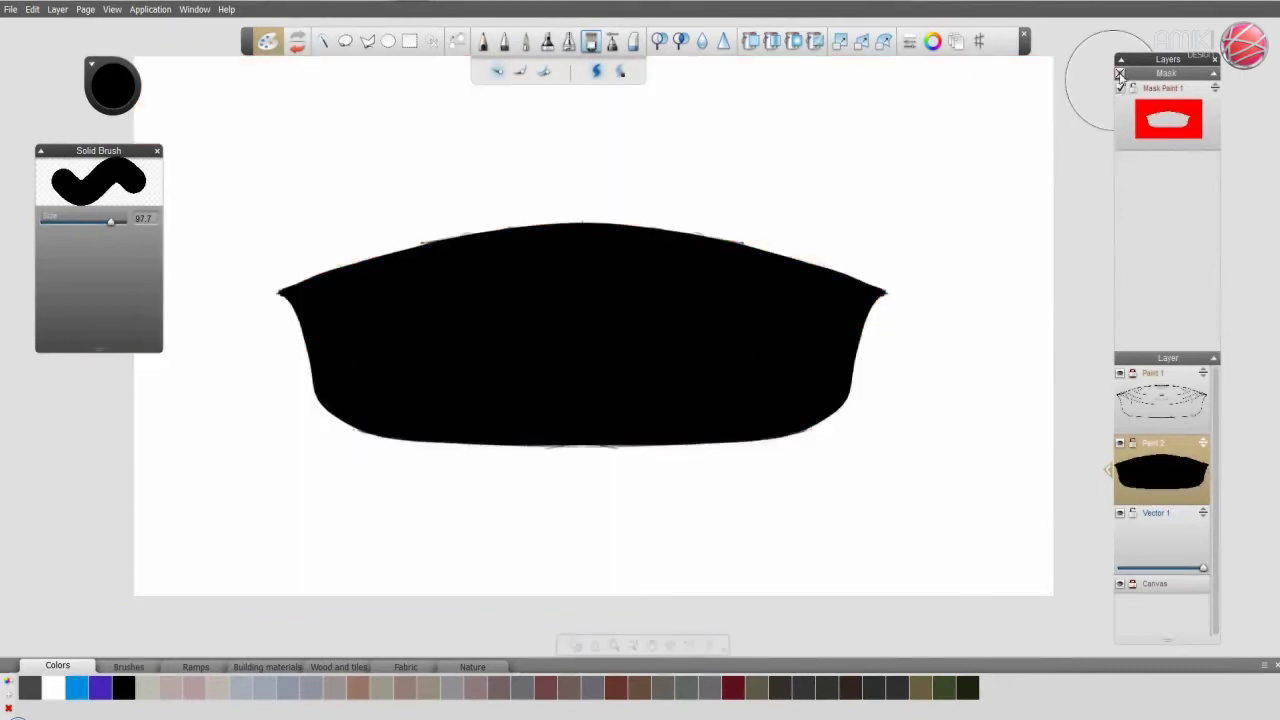
{"action": "left_click", "coordinate": [1120, 74]}
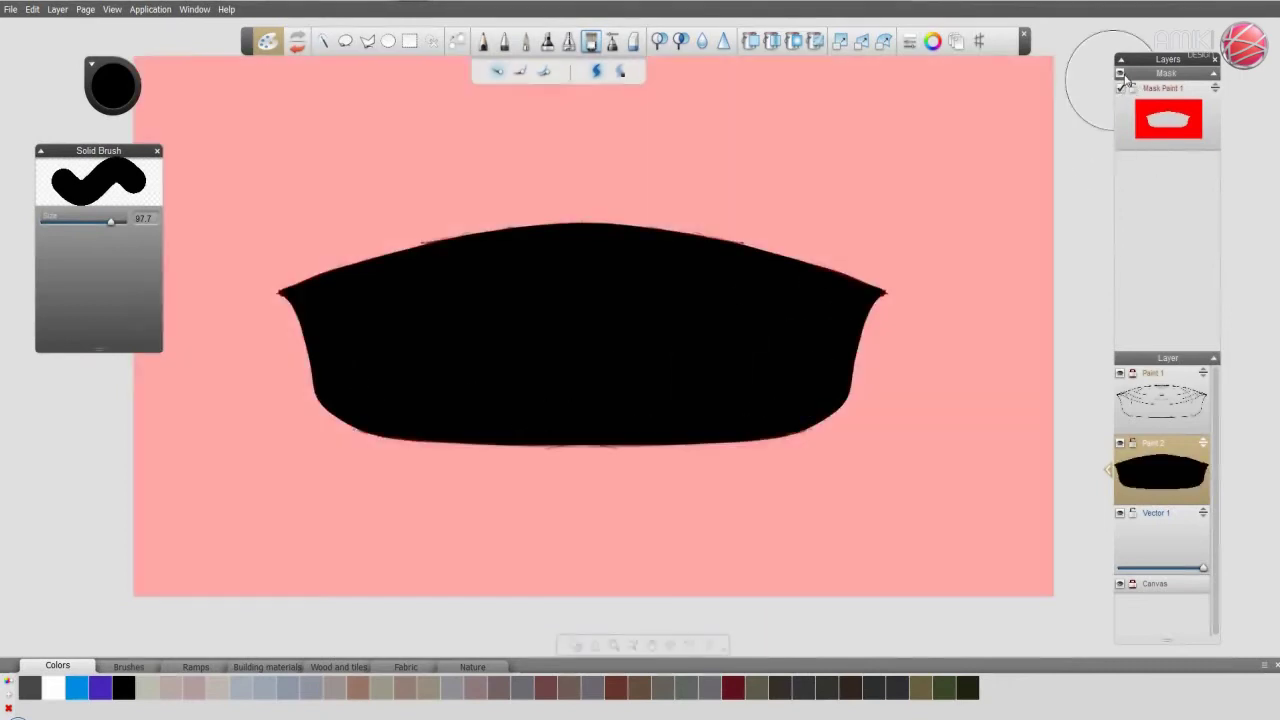
{"action": "left_click", "coordinate": [1120, 74]}
{"action": "left_click", "coordinate": [1120, 74]}
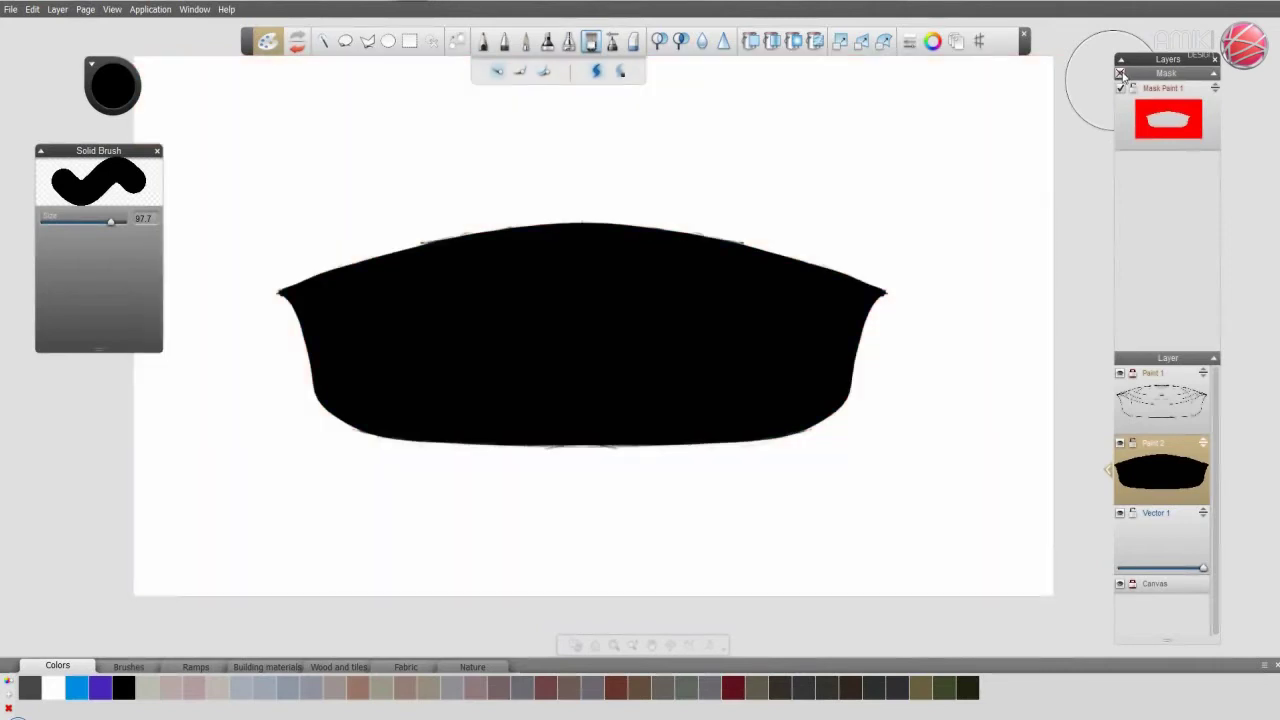
{"action": "left_click", "coordinate": [1120, 74]}
- Lower Paint 2's opacity to 92 so the sketch lines show through
{"action": "left_click", "coordinate": [1107, 467]}
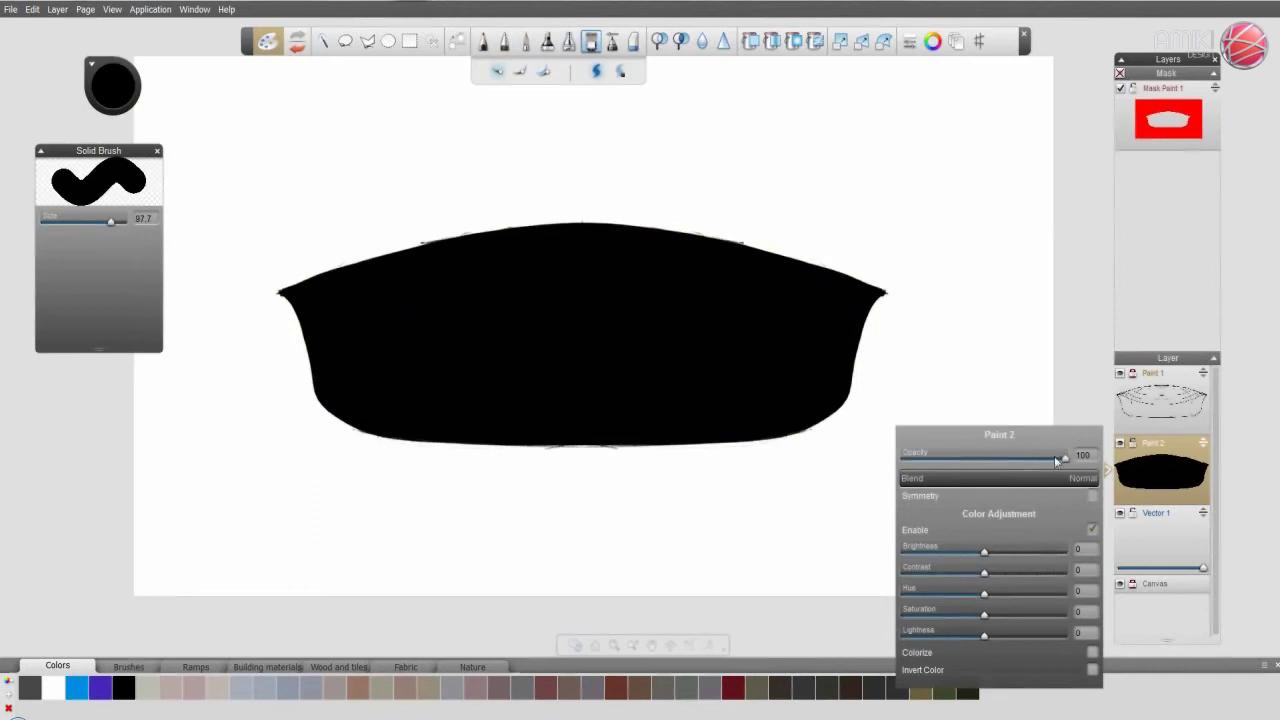
{"action": "mouse_move", "coordinate": [1056, 460]}
{"action": "left_mouse_down"}
{"action": "mouse_move", "coordinate": [1039, 465]}
{"action": "mouse_move", "coordinate": [1053, 466]}
{"action": "left_mouse_up"}
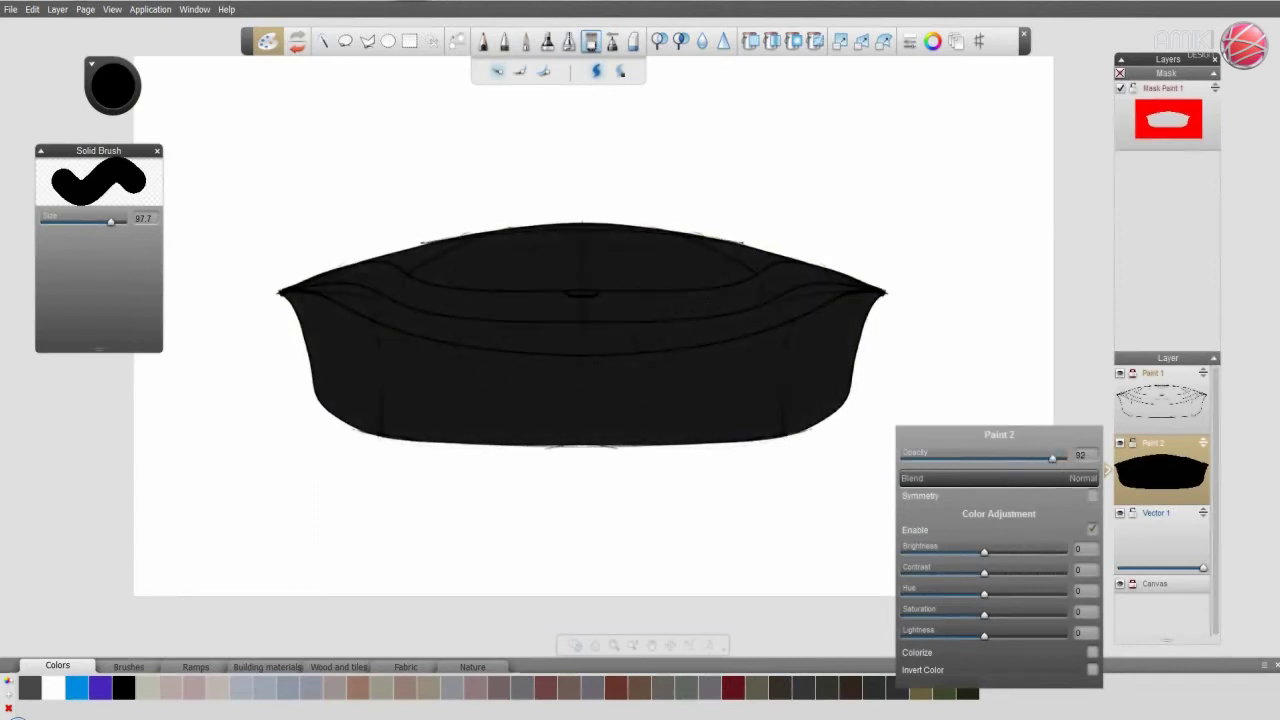
{"action": "left_click", "coordinate": [1165, 468]}
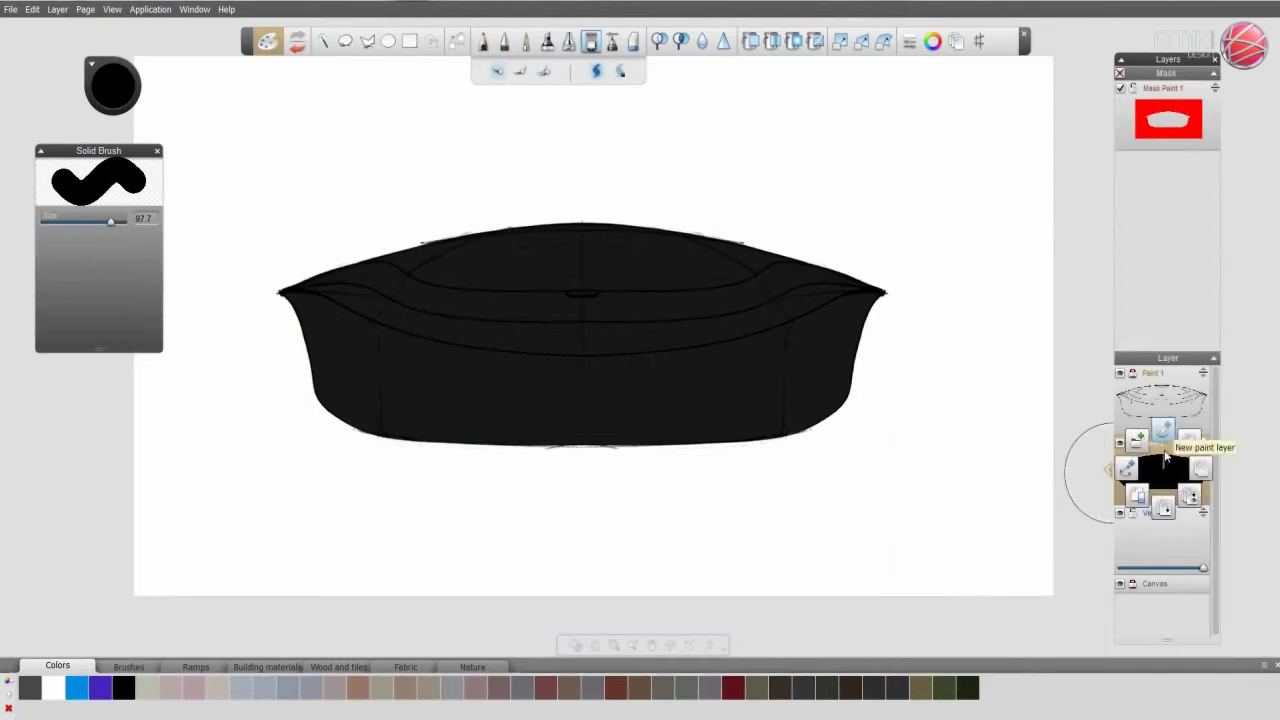
- Add a Paint 3 layer and set a one-sided airbrush at size 126.5, intensity 52
{"action": "left_click", "coordinate": [1165, 443]}
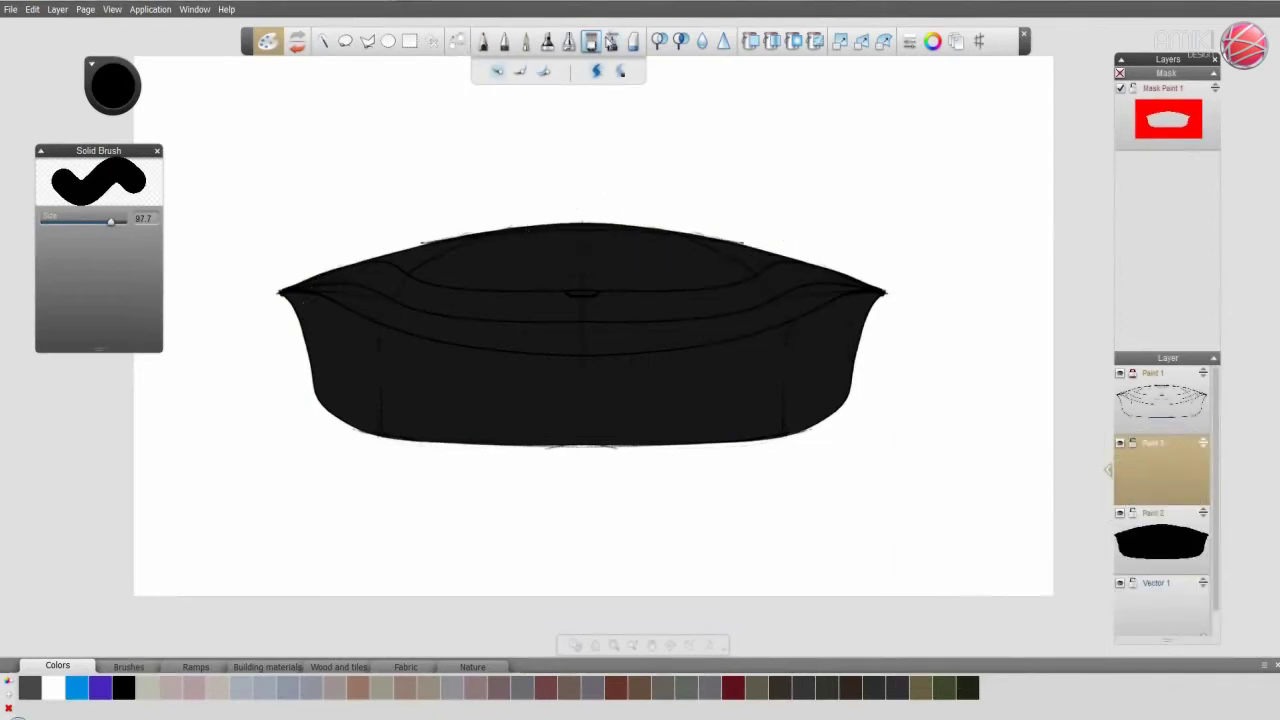
{"action": "left_click", "coordinate": [568, 40]}
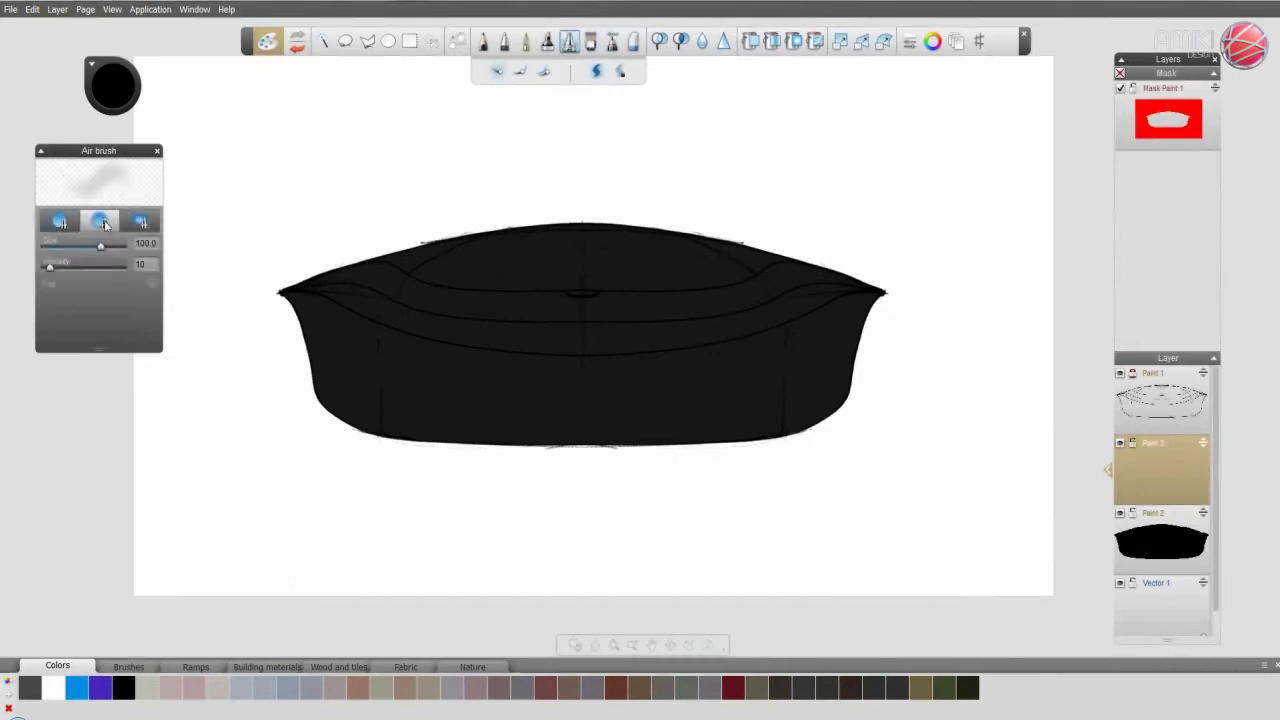
{"action": "left_click", "coordinate": [140, 222]}
{"action": "mouse_move", "coordinate": [112, 85]}
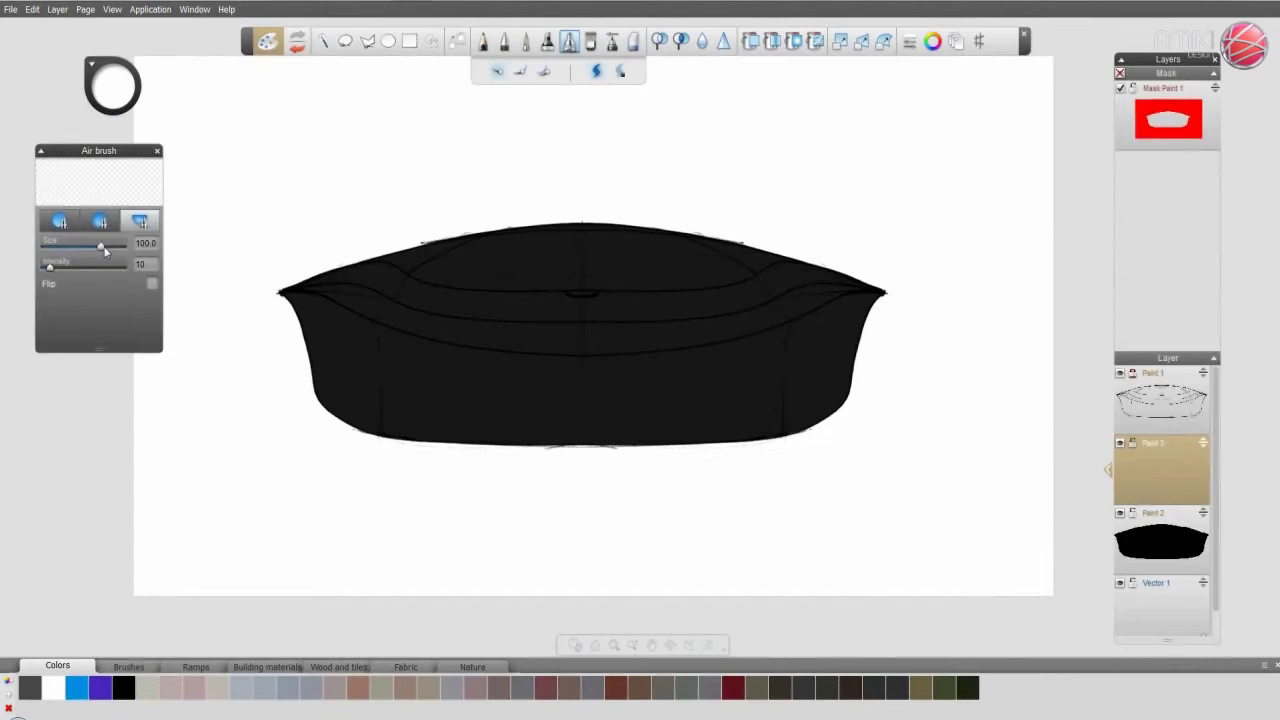
{"action": "left_click_drag", "start_coordinate": [100, 246], "coordinate": [86, 268]}
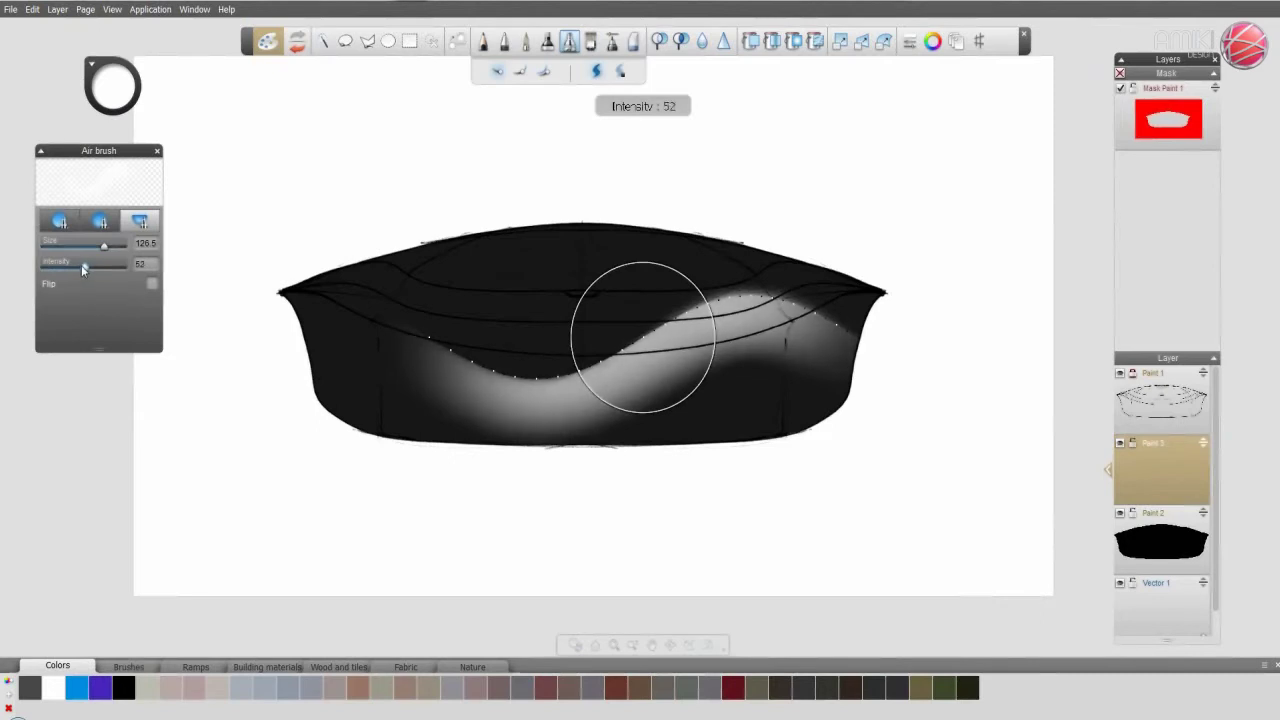
{"action": "left_click_drag", "start_coordinate": [86, 270], "coordinate": [84, 266]}
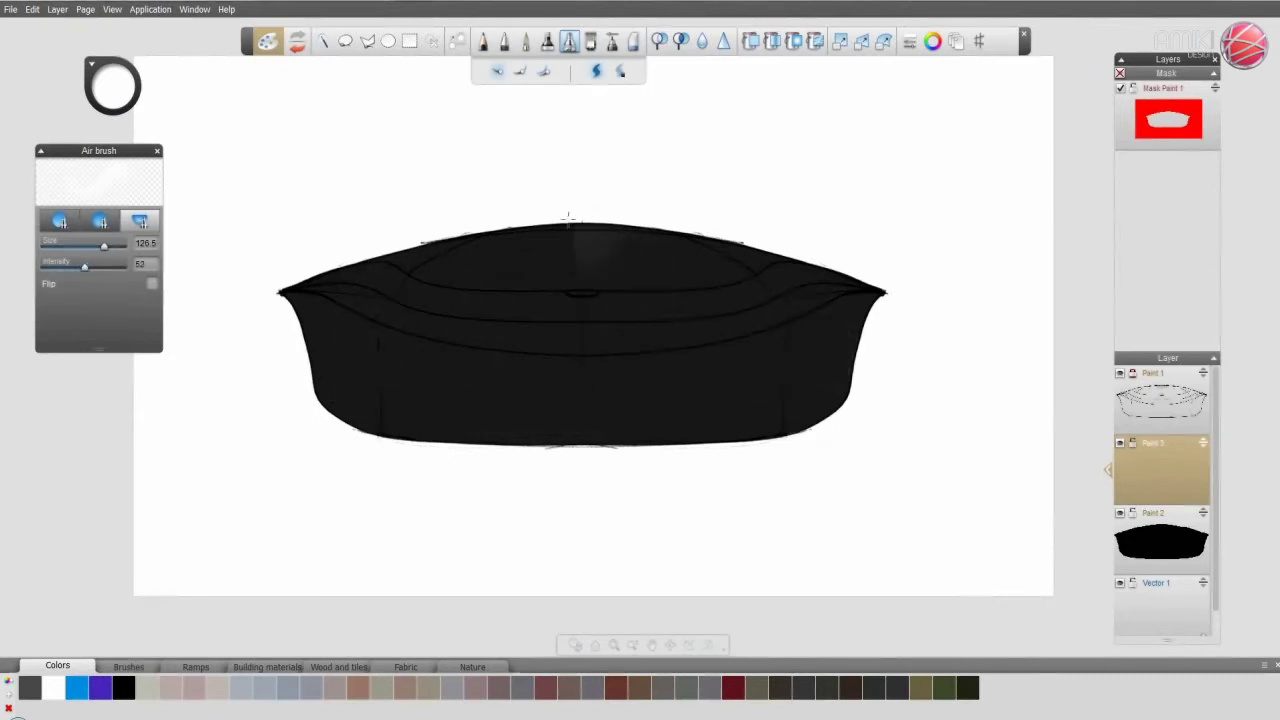
- Flip the airbrush edge and try trial right-end highlights, undoing each
{"action": "left_click_drag", "start_coordinate": [568, 216], "coordinate": [905, 425]}
{"action": "key", "text": "ctrl+z"}
{"action": "left_click", "coordinate": [152, 283]}
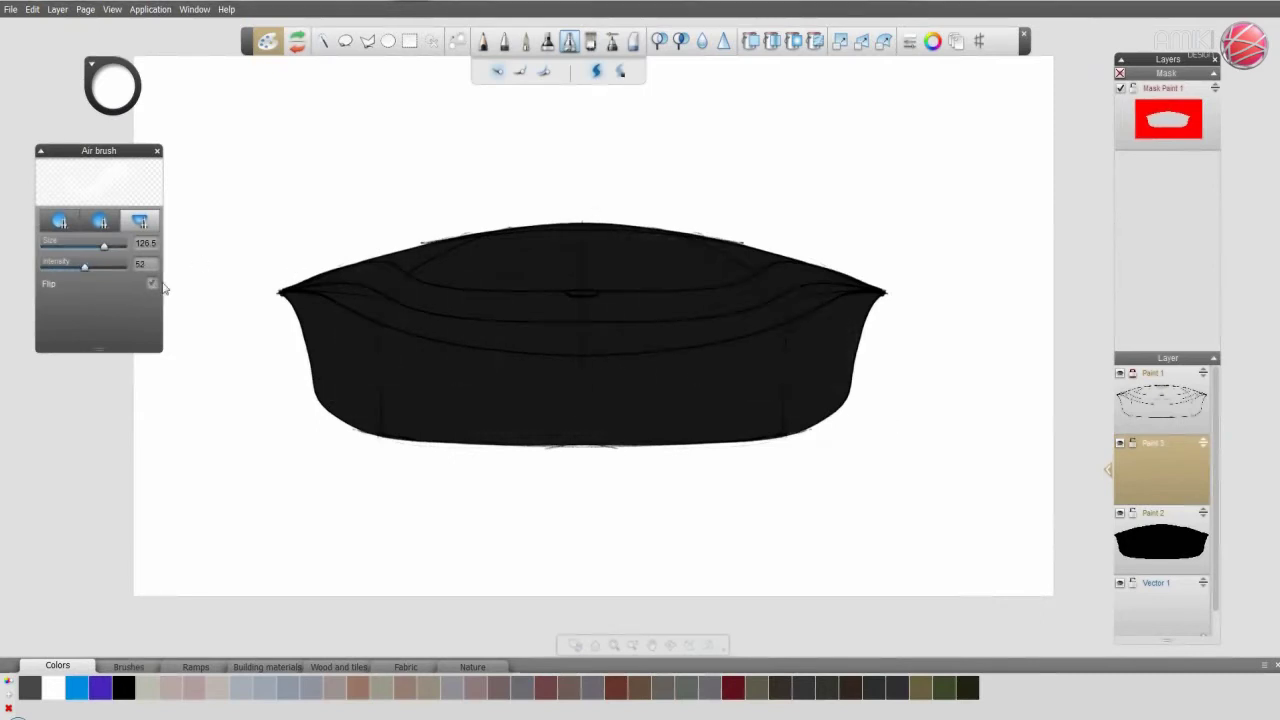
{"action": "left_click_drag", "start_coordinate": [604, 252], "coordinate": [759, 316]}
{"action": "key", "text": "ctrl+z"}
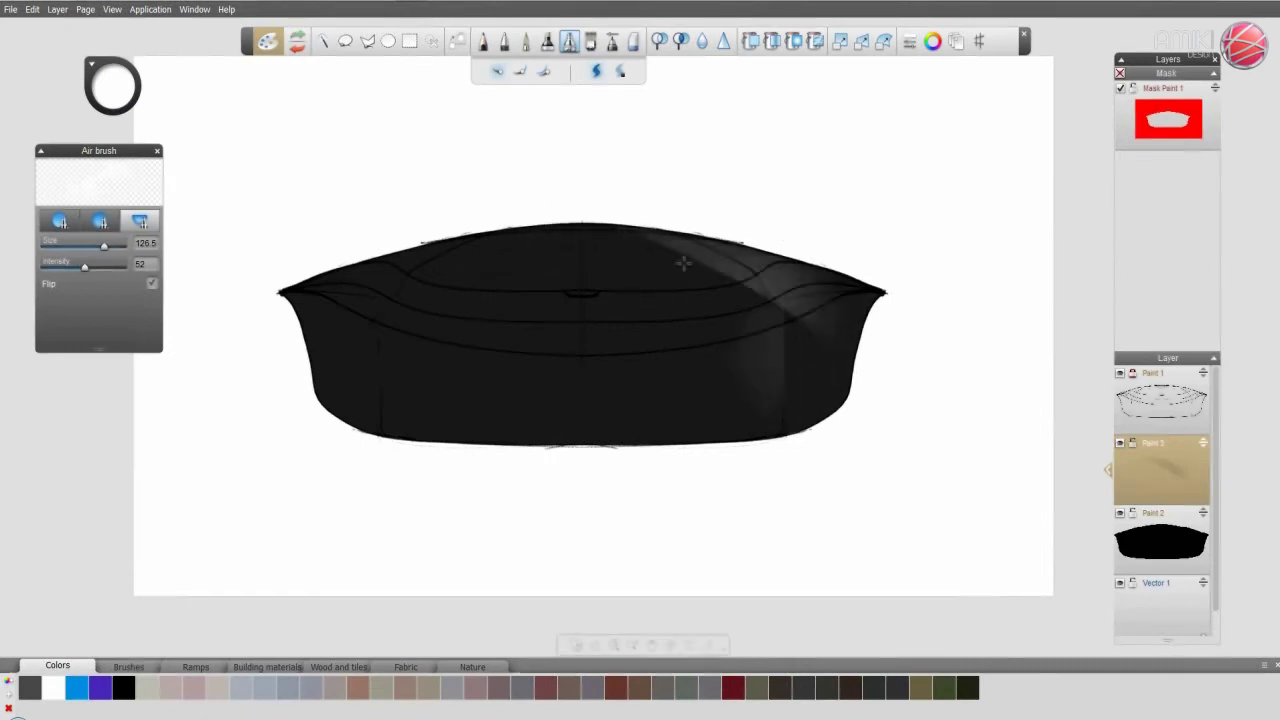
{"action": "left_click_drag", "start_coordinate": [680, 257], "coordinate": [853, 456]}
{"action": "key", "text": "ctrl+z"}
- Raise intensity to 78 and retry right-end highlight bands, undoing each attempt
{"action": "left_click_drag", "start_coordinate": [84, 266], "coordinate": [107, 266]}
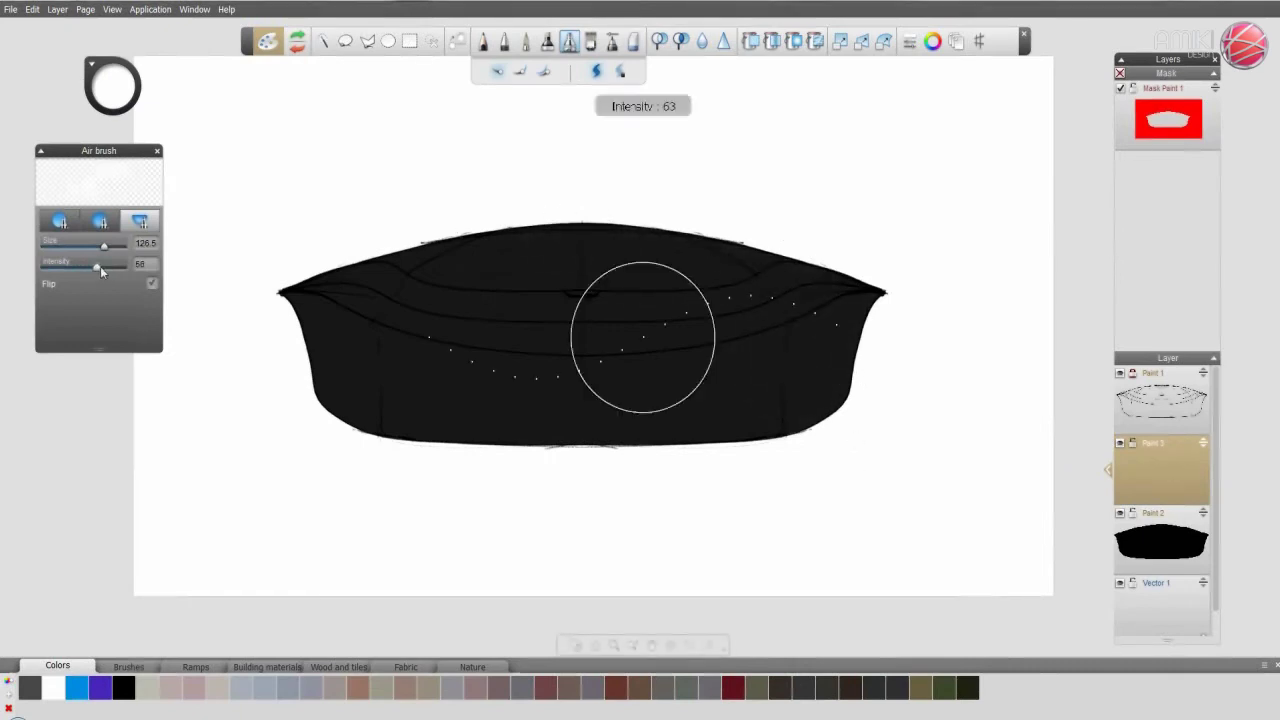
{"action": "left_click_drag", "start_coordinate": [700, 248], "coordinate": [817, 416]}
{"action": "key", "text": "ctrl+z"}
{"action": "left_click_drag", "start_coordinate": [690, 245], "coordinate": [810, 410]}
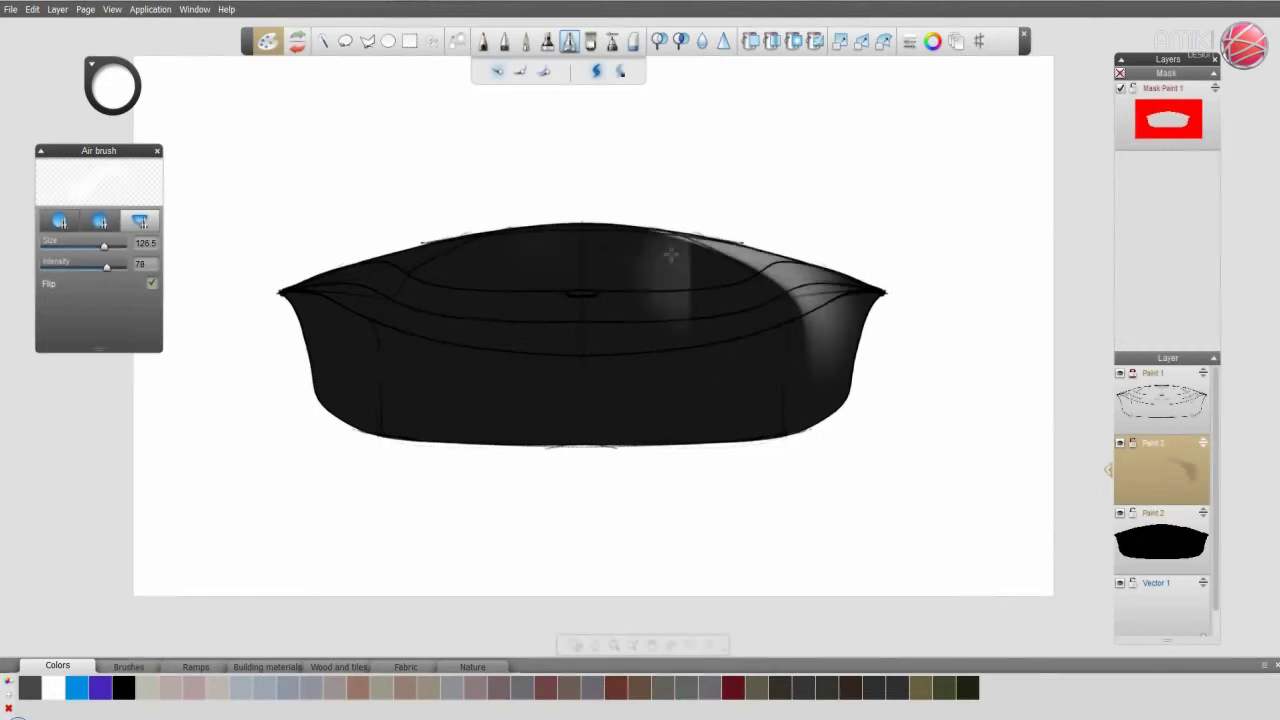
{"action": "key", "text": "ctrl+z"}
{"action": "left_click_drag", "start_coordinate": [700, 250], "coordinate": [815, 415]}
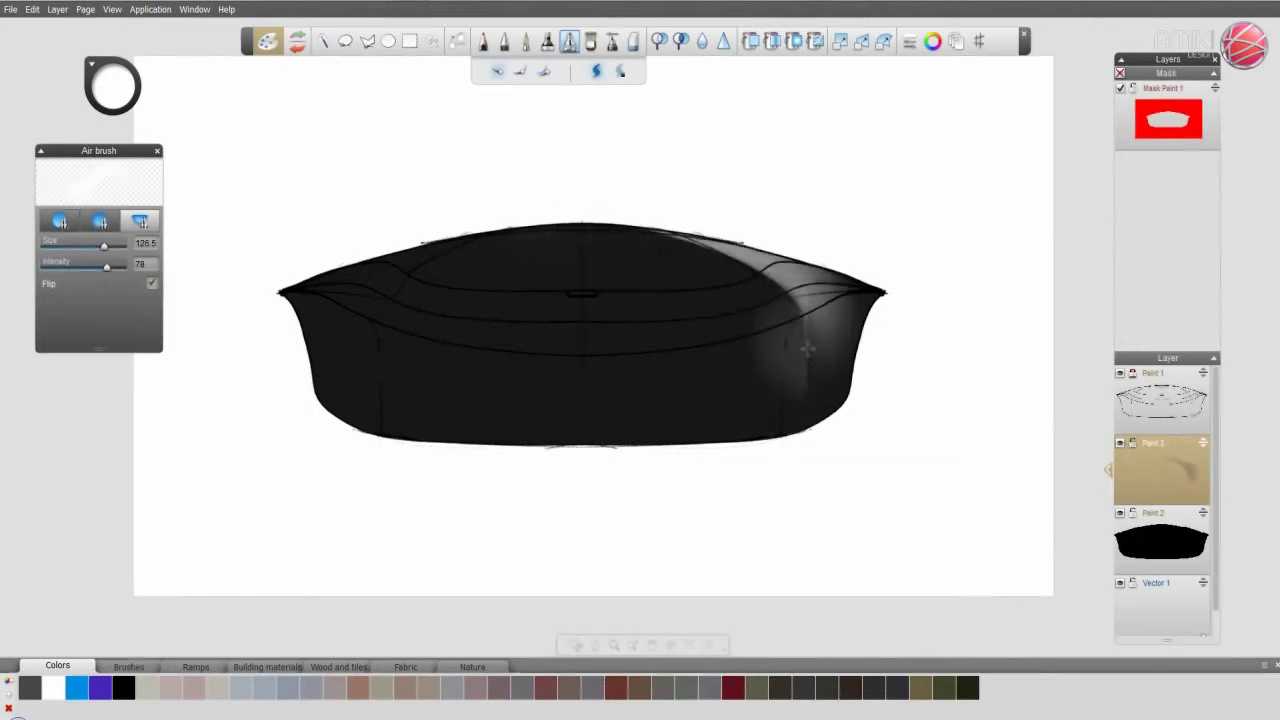
{"action": "key", "text": "ctrl+z"}
{"action": "left_click_drag", "start_coordinate": [700, 250], "coordinate": [800, 480]}
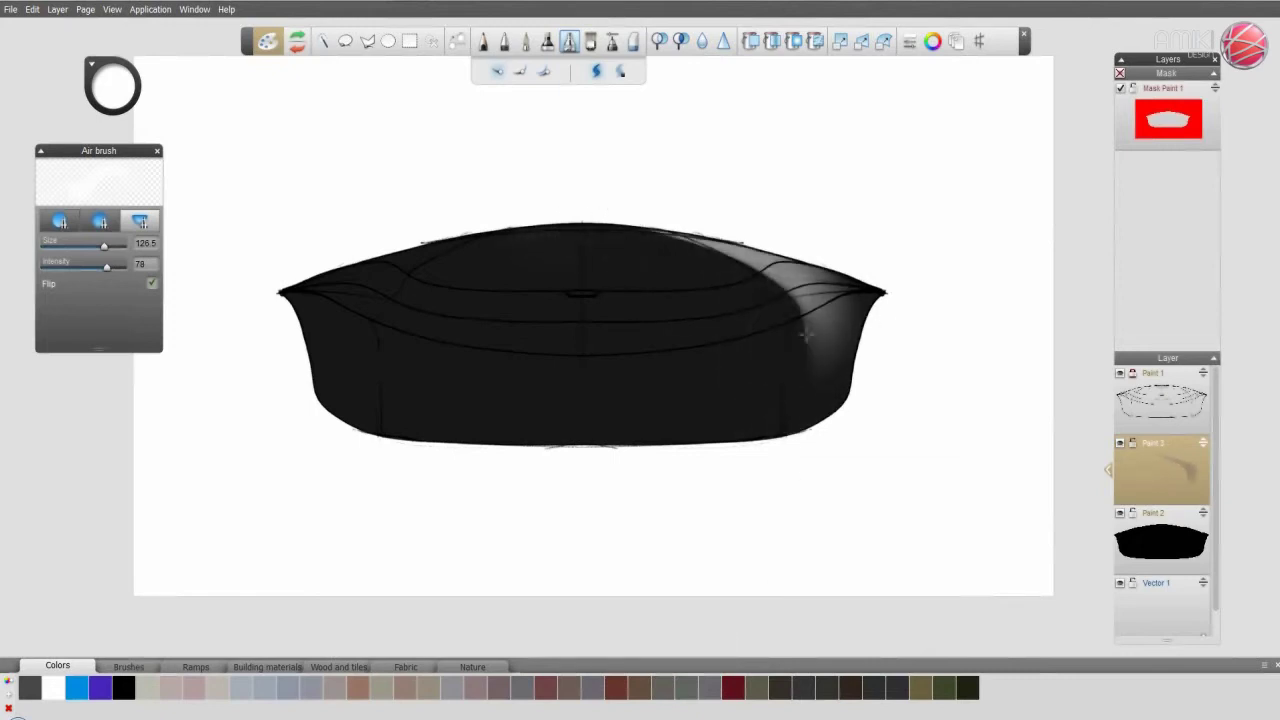
{"action": "key", "text": "ctrl+z"}
{"action": "left_click_drag", "start_coordinate": [700, 250], "coordinate": [815, 415]}
{"action": "key", "text": "ctrl+z"}
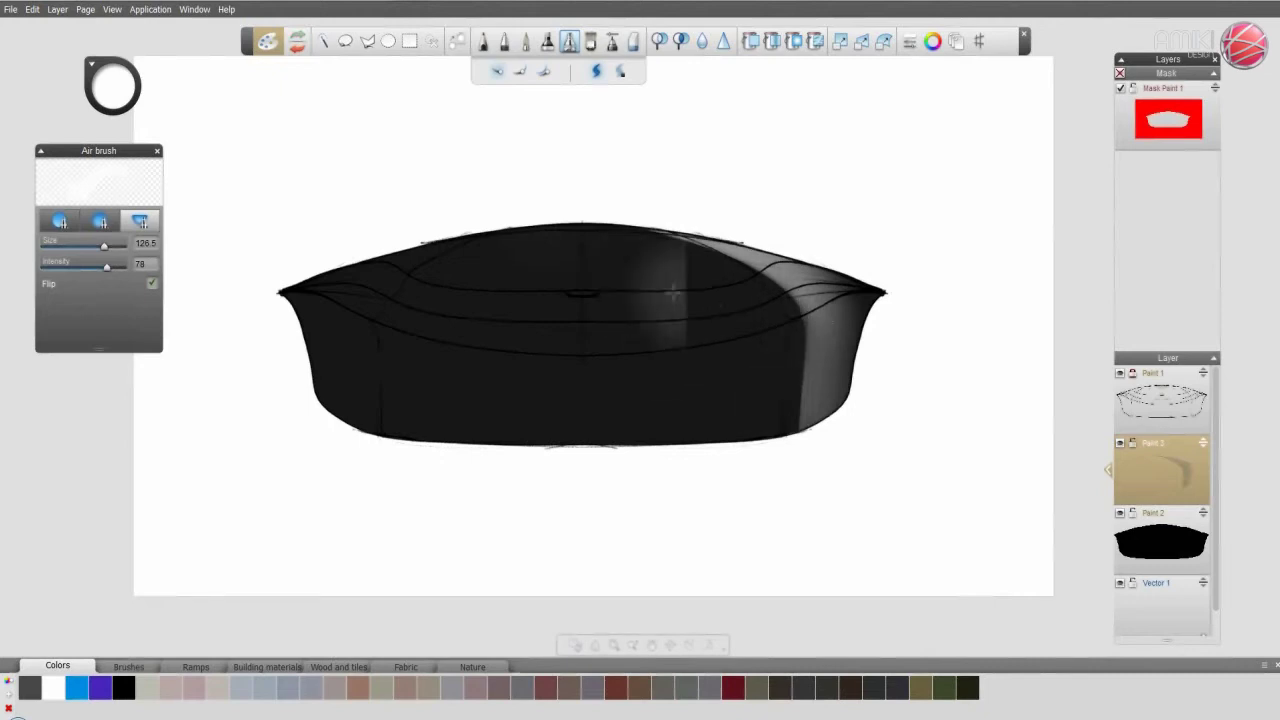
- Try lower-left and right-end touch-ups, undo them, and reduce airbrush size and intensity
{"action": "left_click_drag", "start_coordinate": [340, 390], "coordinate": [370, 440]}
{"action": "key", "text": "ctrl+z"}
{"action": "left_click_drag", "start_coordinate": [385, 360], "coordinate": [400, 445]}
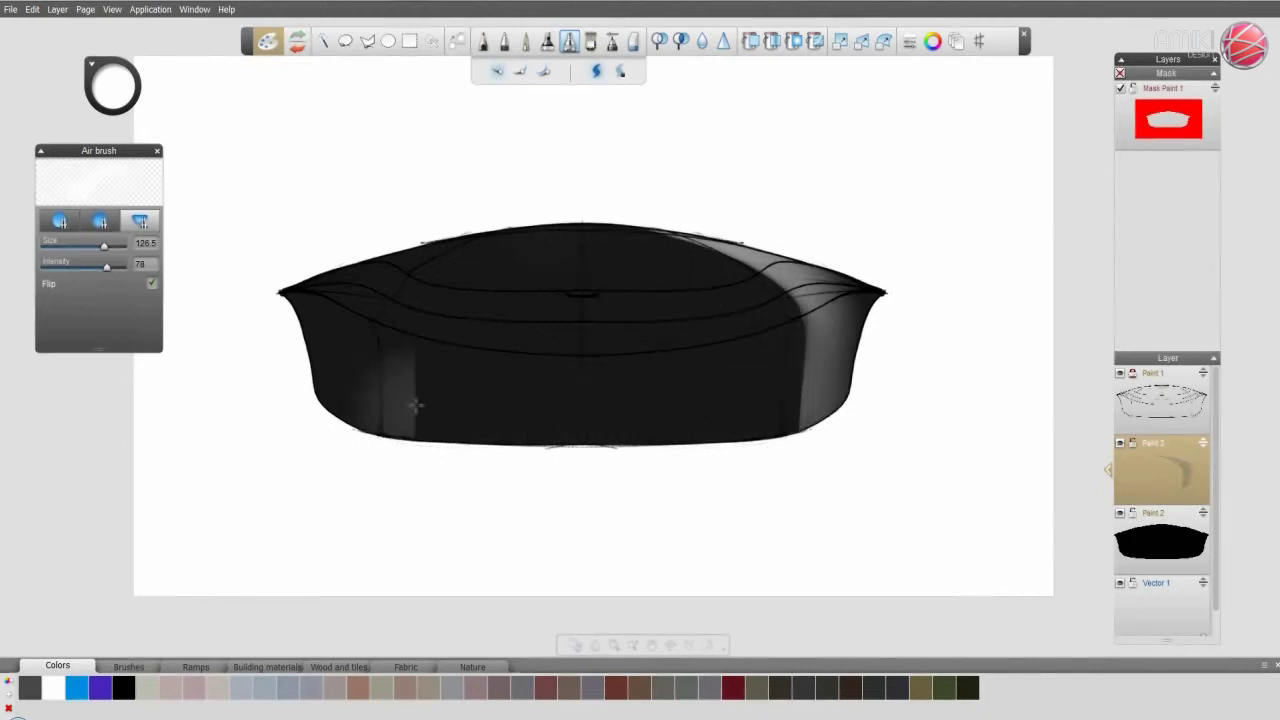
{"action": "key", "text": "ctrl+z"}
{"action": "left_click_drag", "start_coordinate": [852, 317], "coordinate": [780, 360]}
{"action": "key", "text": "ctrl+z"}
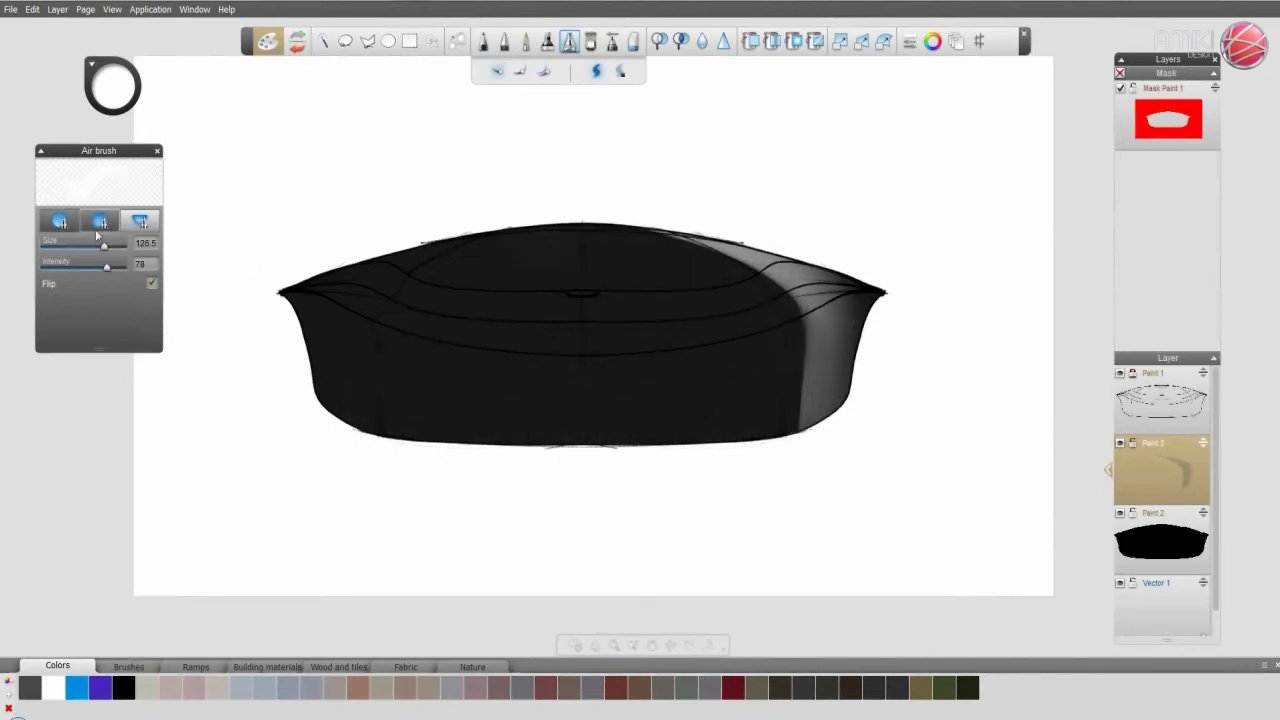
{"action": "left_click_drag", "start_coordinate": [103, 249], "coordinate": [76, 268]}
{"action": "key", "text": "ctrl+z"}
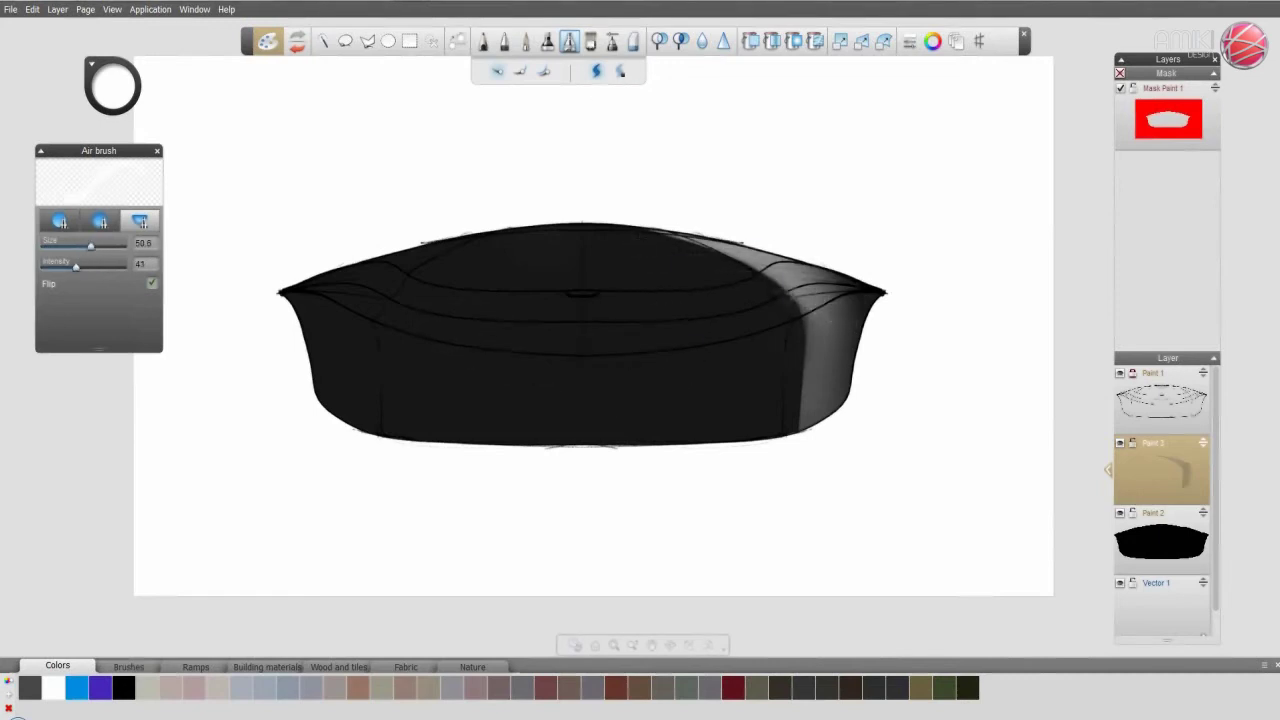
- Zoom in and spray a brighter highlight down the device's right side
{"action": "scroll", "coordinate": [737, 286], "scroll_direction": "up", "scroll_amount": 3}
{"action": "key", "text": "space"}
{"action": "key", "text": "space"}
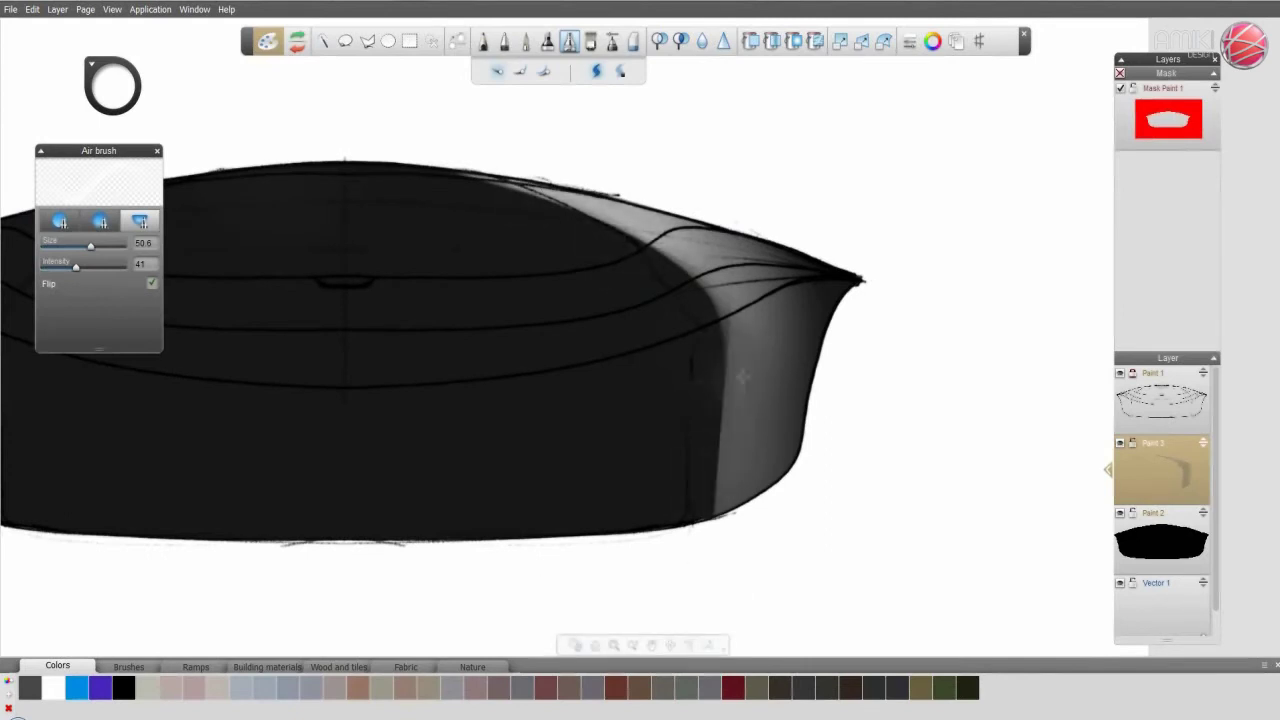
{"action": "mouse_move", "coordinate": [740, 326]}
{"action": "left_mouse_down"}
{"action": "mouse_move", "coordinate": [715, 532]}
{"action": "mouse_move", "coordinate": [762, 326]}
{"action": "left_mouse_up"}
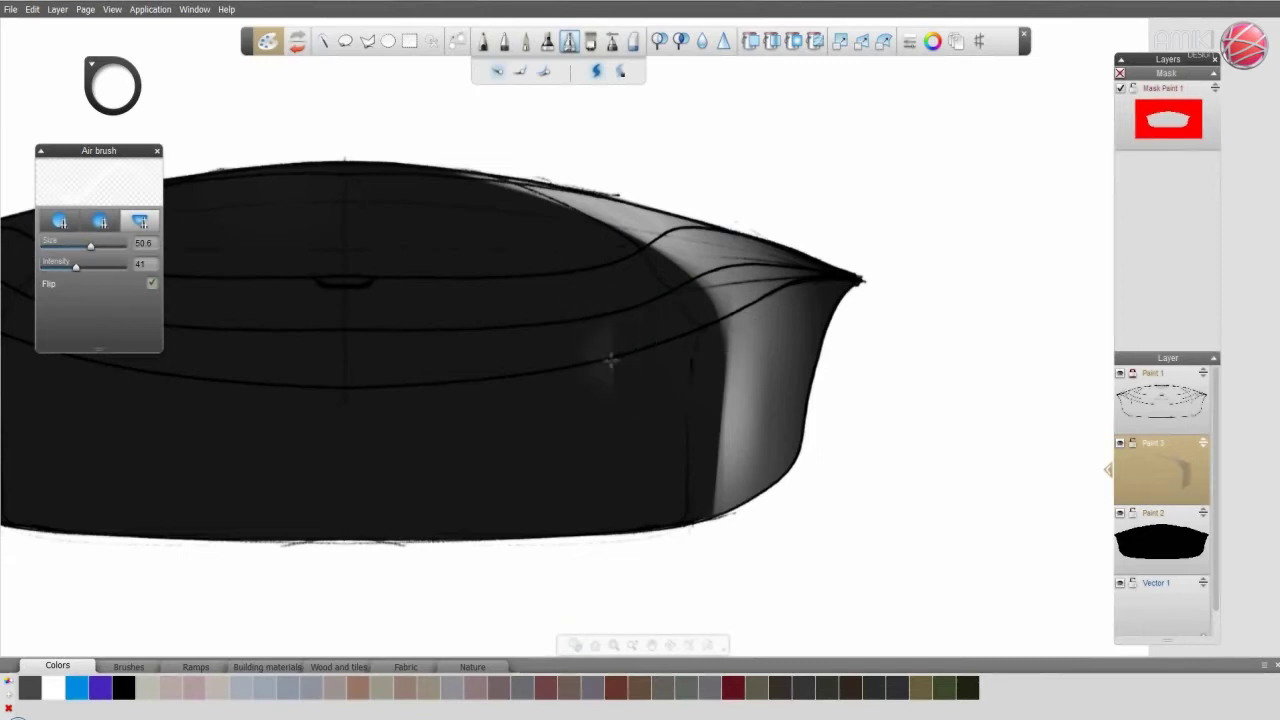
{"action": "scroll", "coordinate": [610, 360], "scroll_direction": "down", "scroll_amount": 2}
{"action": "key", "text": "space"}
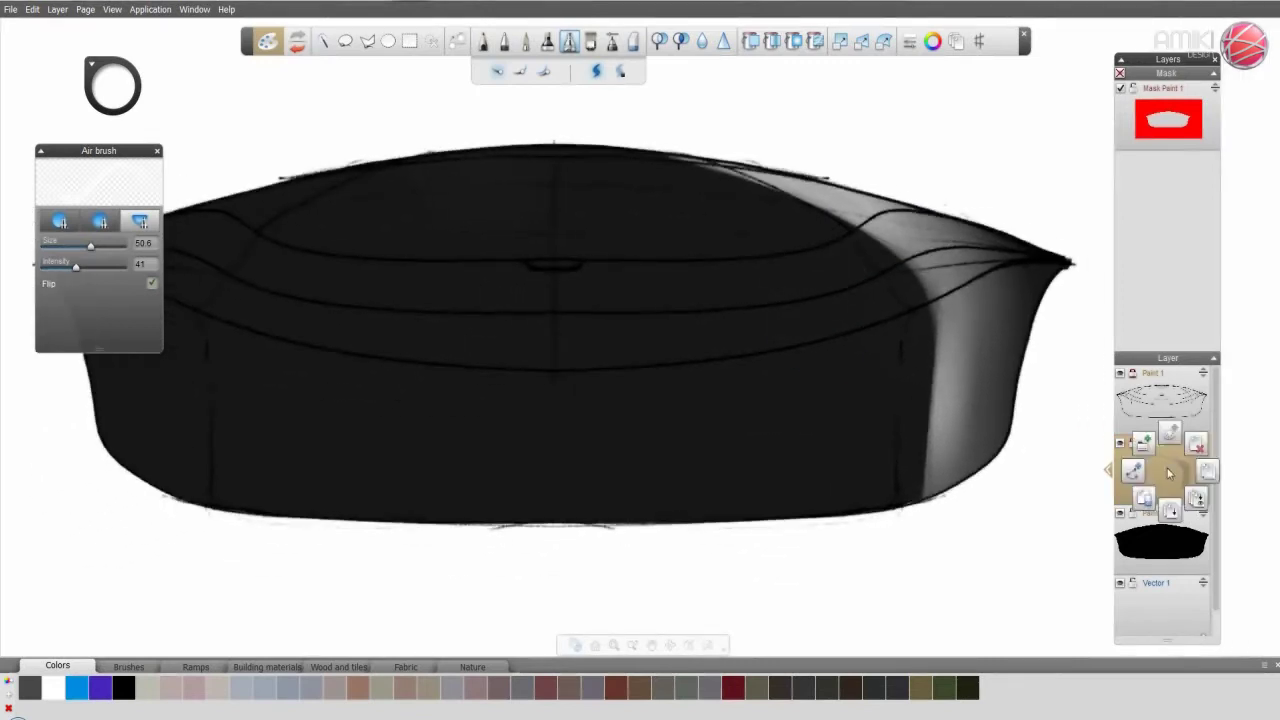
- Add a Paint 4 layer and try highlight strokes across the top, undoing them
{"action": "left_click", "coordinate": [1172, 432]}
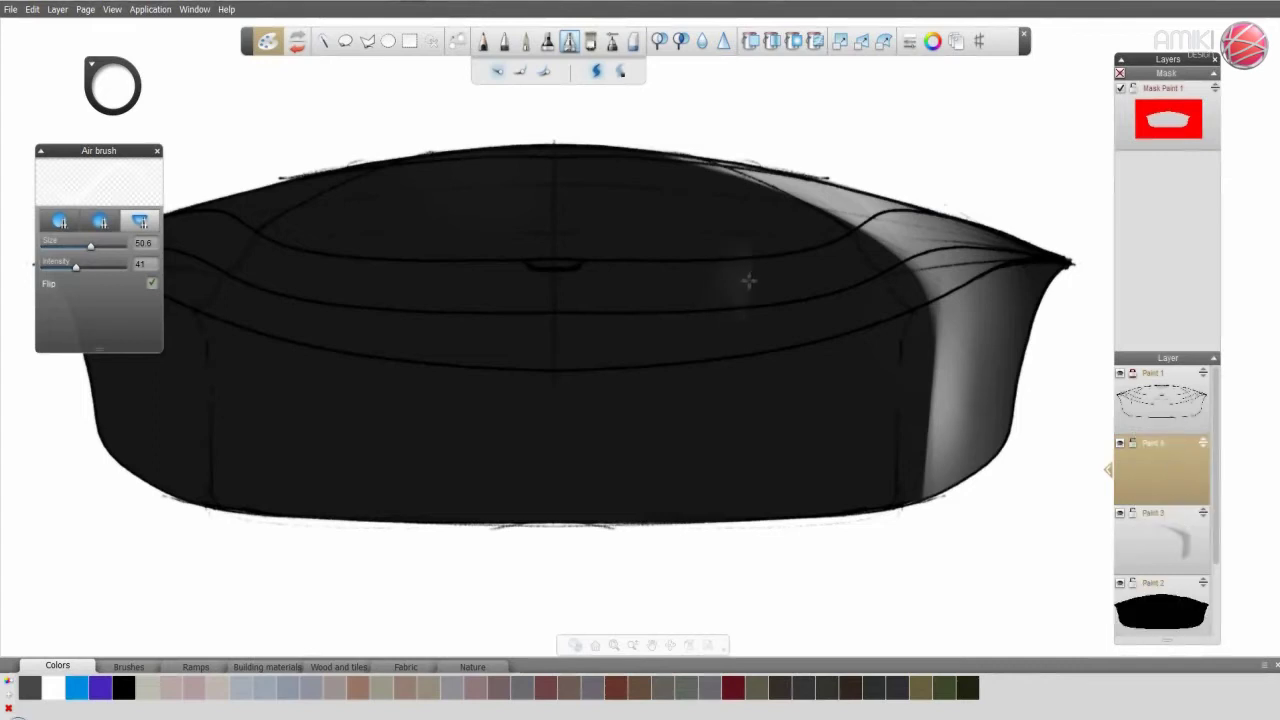
{"action": "left_click_drag", "start_coordinate": [615, 272], "coordinate": [851, 275]}
{"action": "key", "text": "ctrl+z"}
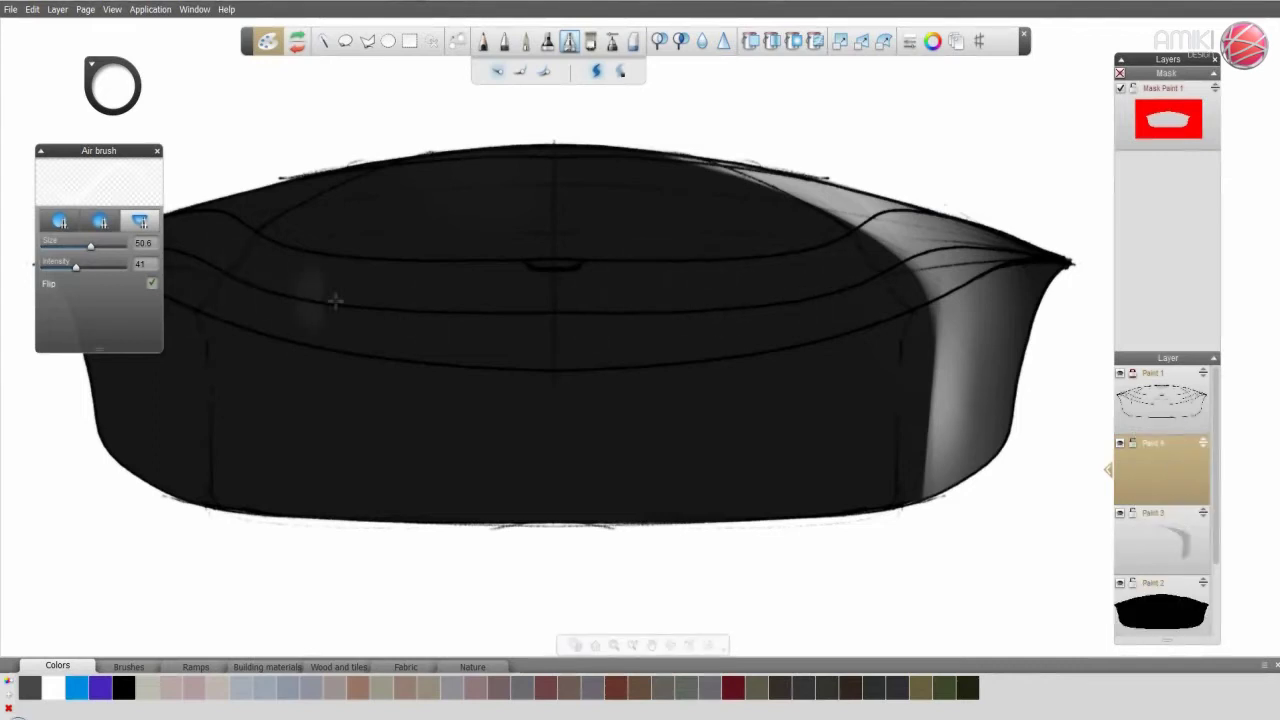
{"action": "left_click_drag", "start_coordinate": [430, 285], "coordinate": [870, 265]}
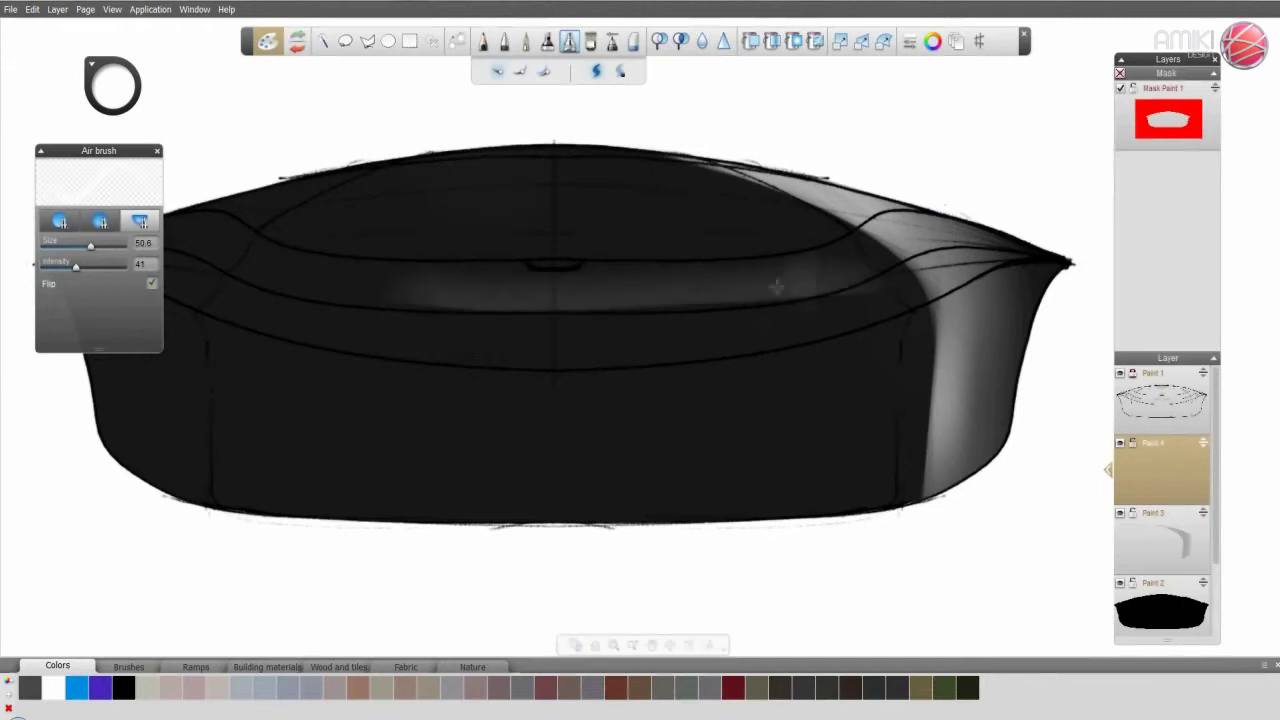
{"action": "key", "text": "ctrl+z"}
{"action": "key", "text": "space"}
{"action": "mouse_move", "coordinate": [623, 329]}
{"action": "left_mouse_down"}
{"action": "mouse_move", "coordinate": [593, 340]}
{"action": "mouse_move", "coordinate": [643, 371]}
{"action": "left_mouse_up"}
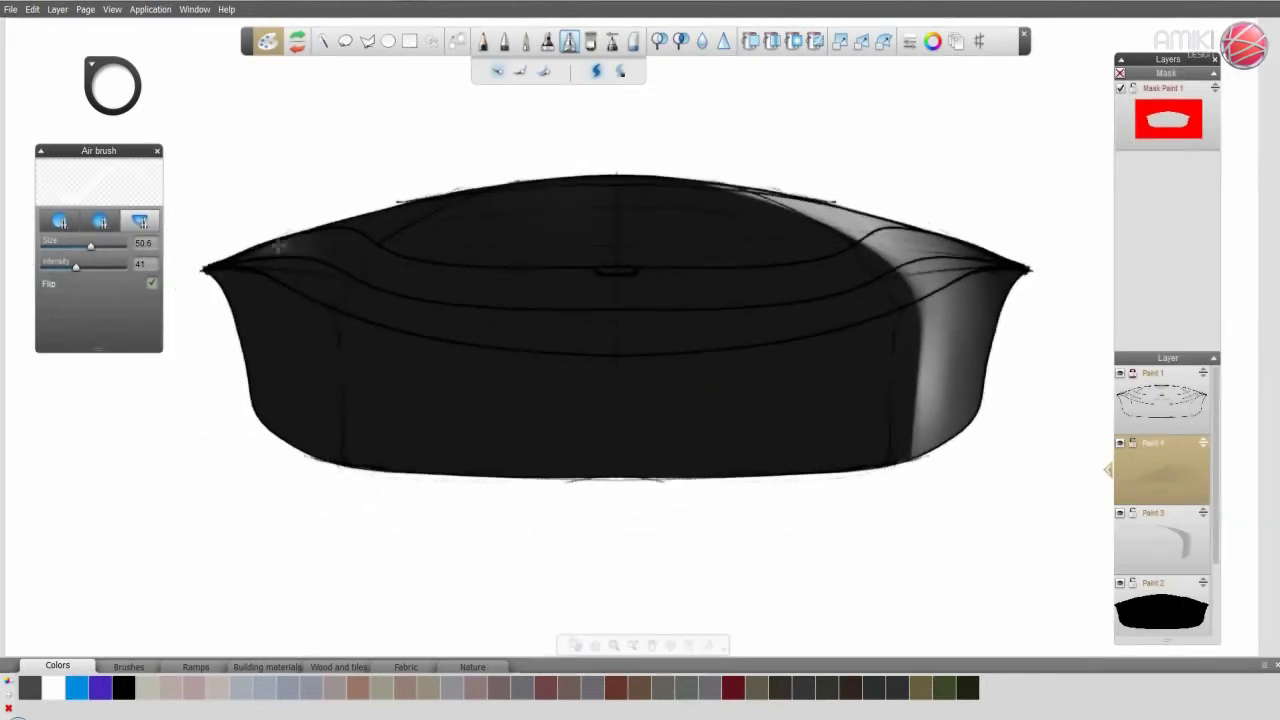
- Airbrush soft highlights along the device's top lip, left lip and front lip
{"action": "mouse_move", "coordinate": [295, 250]}
{"action": "left_mouse_down"}
{"action": "mouse_move", "coordinate": [432, 295]}
{"action": "mouse_move", "coordinate": [787, 297]}
{"action": "left_mouse_up"}
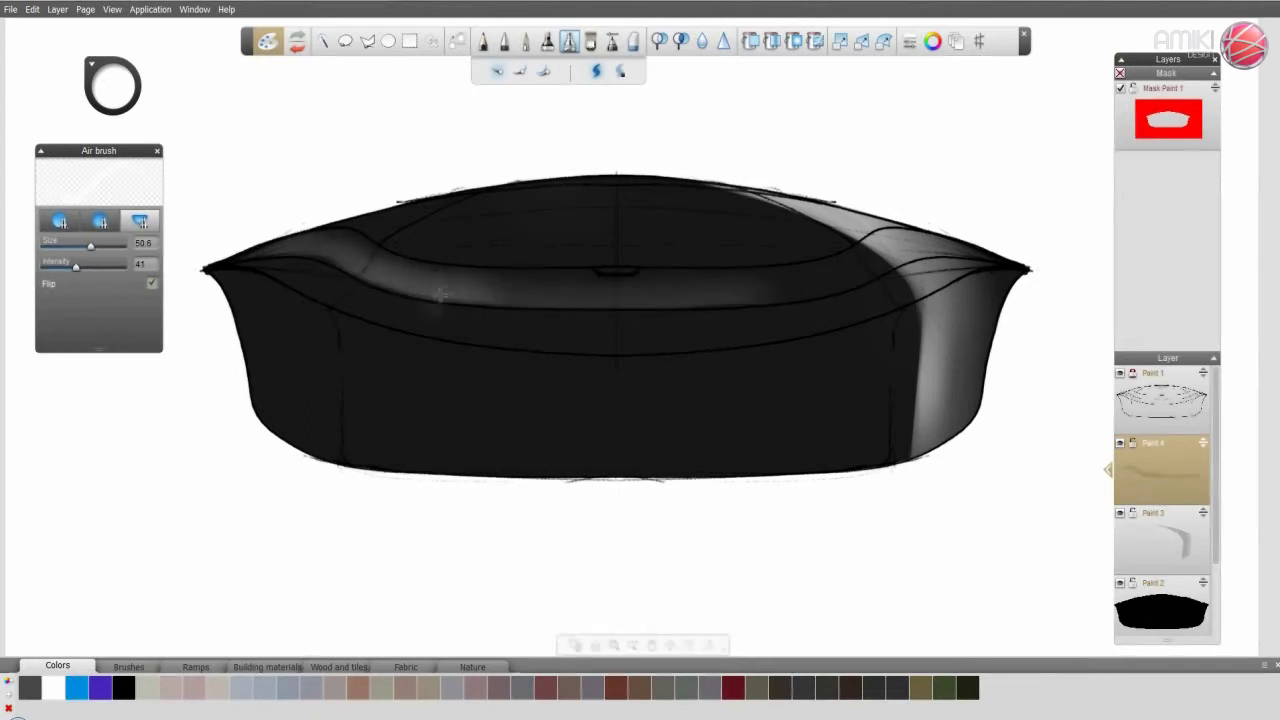
{"action": "mouse_move", "coordinate": [464, 303]}
{"action": "left_mouse_down"}
{"action": "mouse_move", "coordinate": [860, 285]}
{"action": "mouse_move", "coordinate": [910, 243]}
{"action": "left_mouse_up"}
{"action": "left_click_drag", "start_coordinate": [687, 300], "coordinate": [860, 296]}
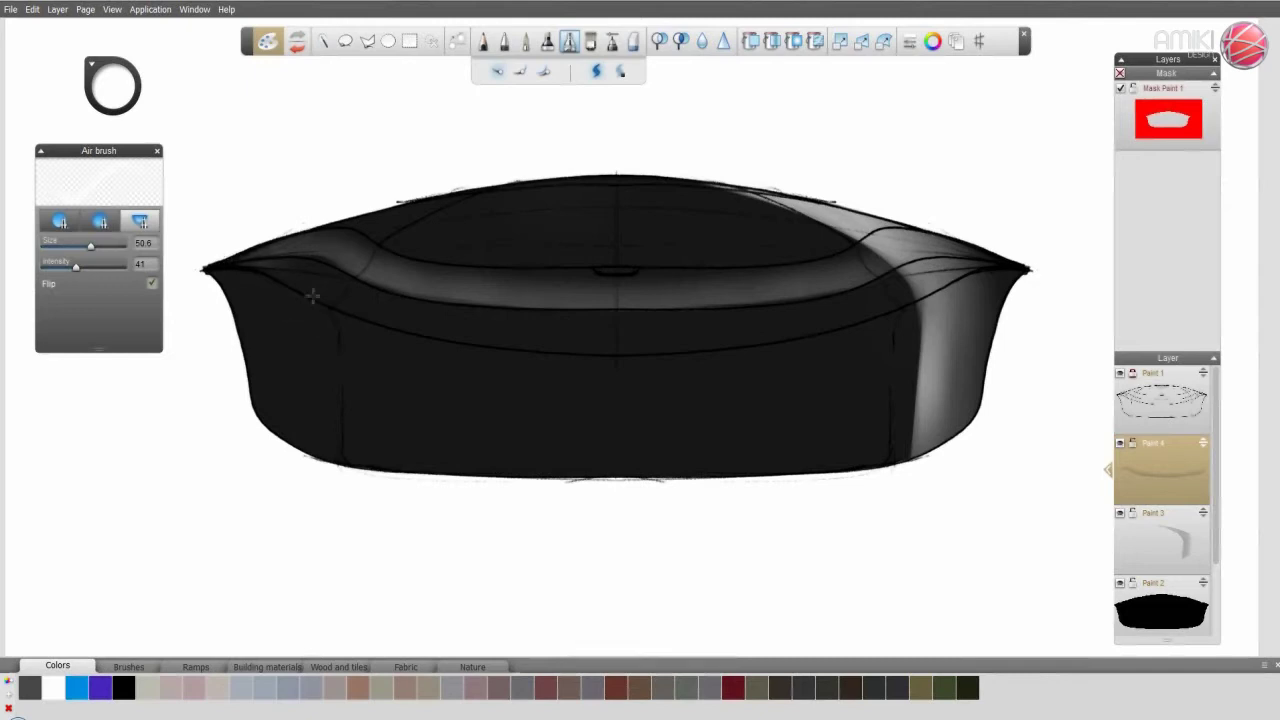
{"action": "mouse_move", "coordinate": [232, 266]}
{"action": "left_mouse_down"}
{"action": "mouse_move", "coordinate": [406, 322]}
{"action": "mouse_move", "coordinate": [668, 337]}
{"action": "left_mouse_up"}
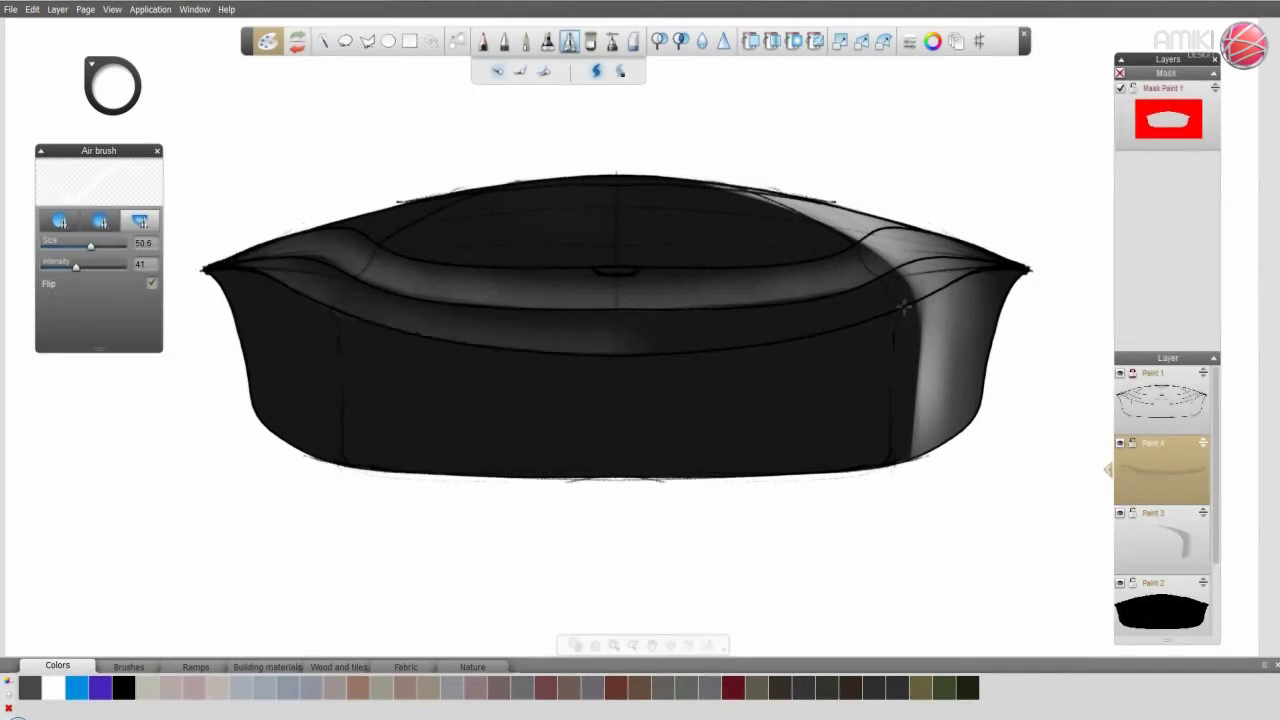
{"action": "left_click_drag", "start_coordinate": [904, 307], "coordinate": [676, 340]}
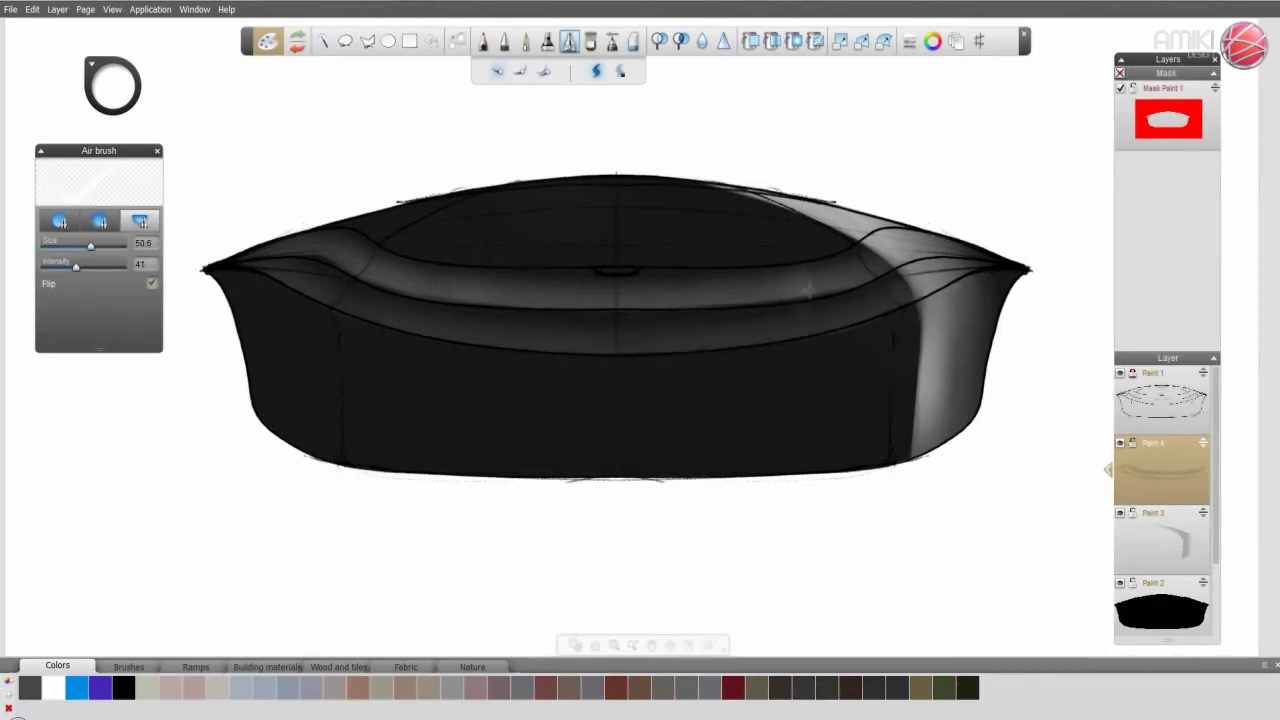
- Set the airbrush to size 54.4, intensity 54, and spray soft highlights across the front band
{"action": "left_click_drag", "start_coordinate": [93, 250], "coordinate": [92, 268]}
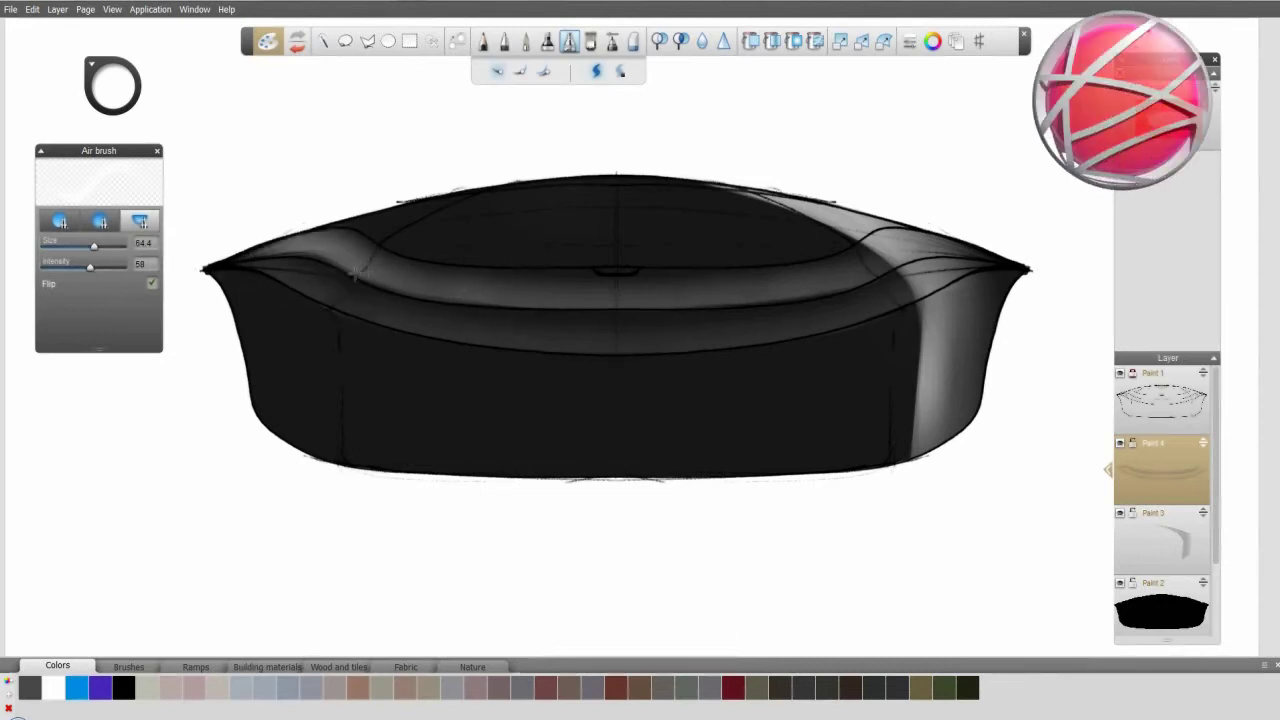
{"action": "mouse_move", "coordinate": [393, 296]}
{"action": "left_mouse_down"}
{"action": "mouse_move", "coordinate": [862, 294]}
{"action": "mouse_move", "coordinate": [958, 252]}
{"action": "left_mouse_up"}
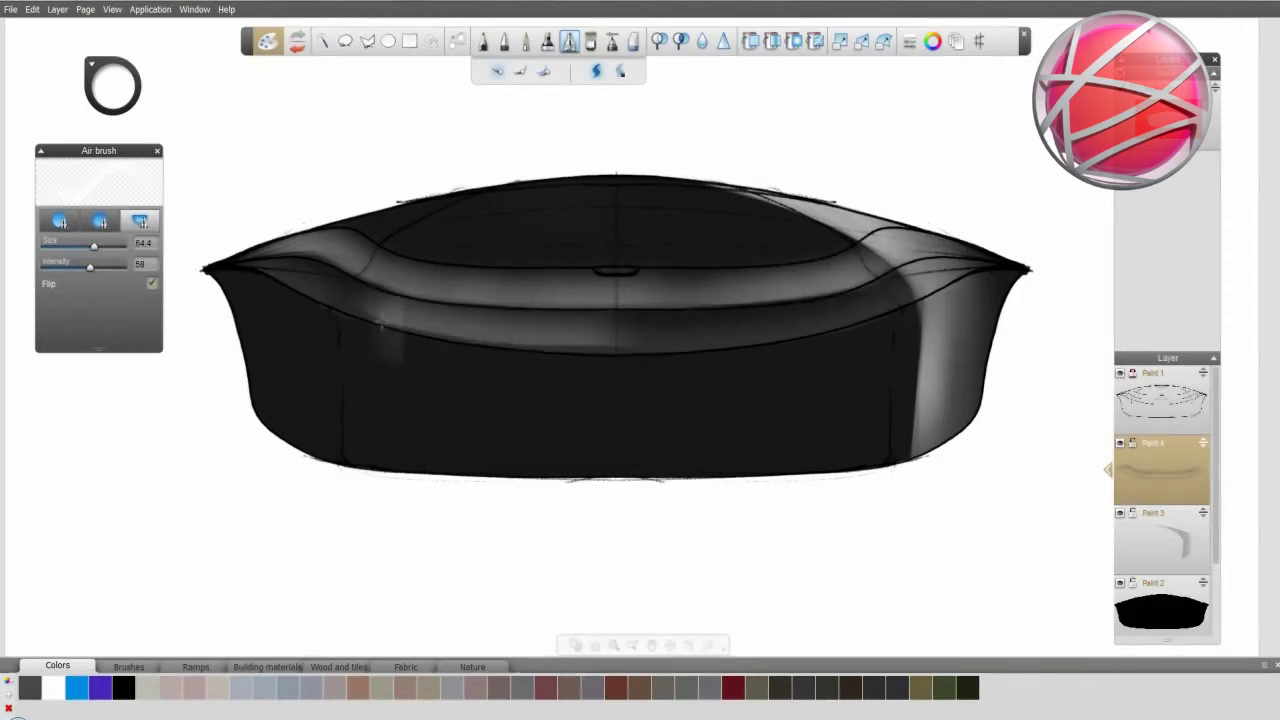
{"action": "left_click_drag", "start_coordinate": [376, 319], "coordinate": [745, 337]}
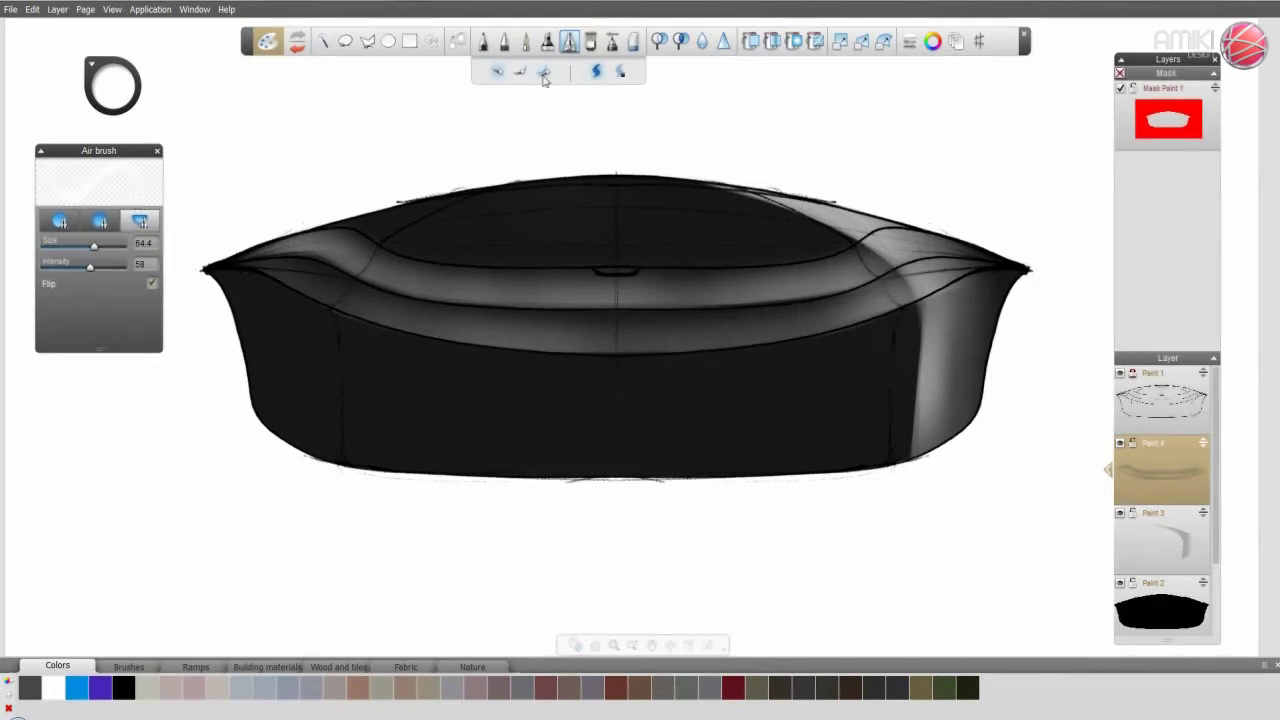
- Erase Paint 3's shading along the top-right rim with a smaller, soft-edged eraser
{"action": "left_click", "coordinate": [633, 41]}
{"action": "left_click", "coordinate": [1160, 540]}
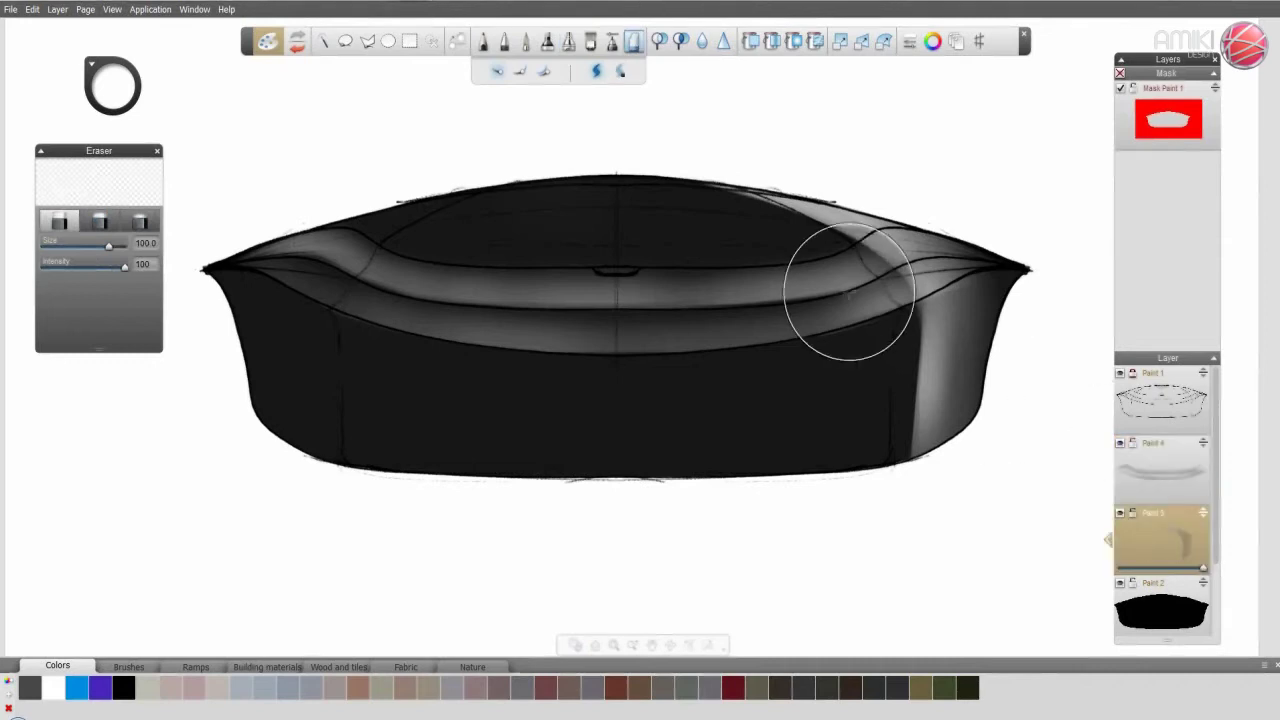
{"action": "mouse_move", "coordinate": [108, 246]}
{"action": "left_mouse_down"}
{"action": "mouse_move", "coordinate": [70, 246]}
{"action": "mouse_move", "coordinate": [123, 266]}
{"action": "left_mouse_up"}
{"action": "left_click", "coordinate": [100, 221]}
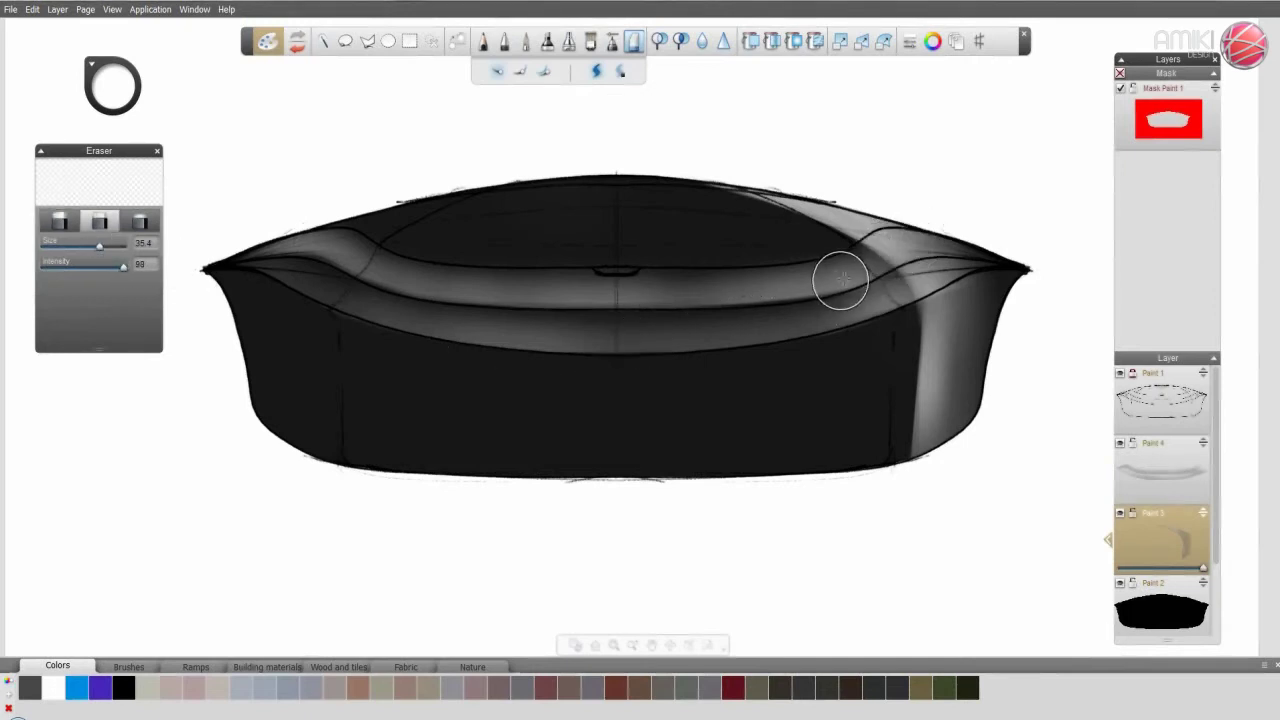
{"action": "left_click_drag", "start_coordinate": [99, 246], "coordinate": [91, 246]}
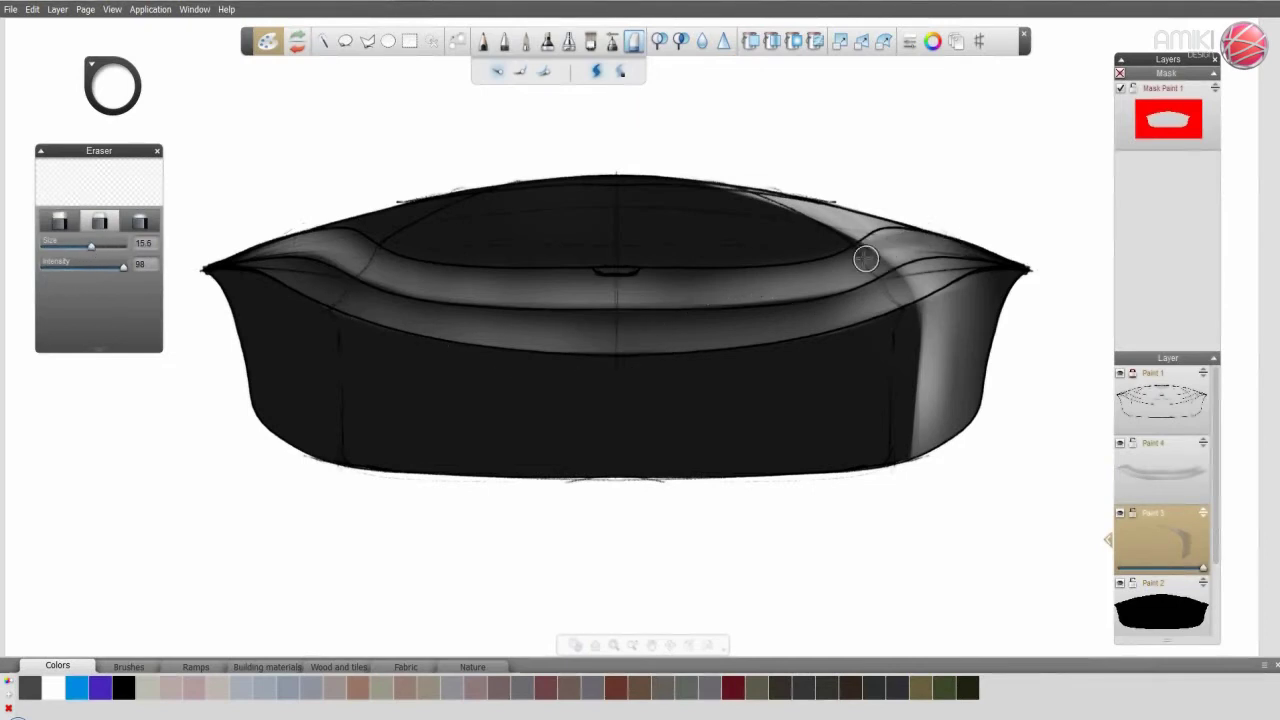
{"action": "left_click_drag", "start_coordinate": [858, 246], "coordinate": [1016, 246]}
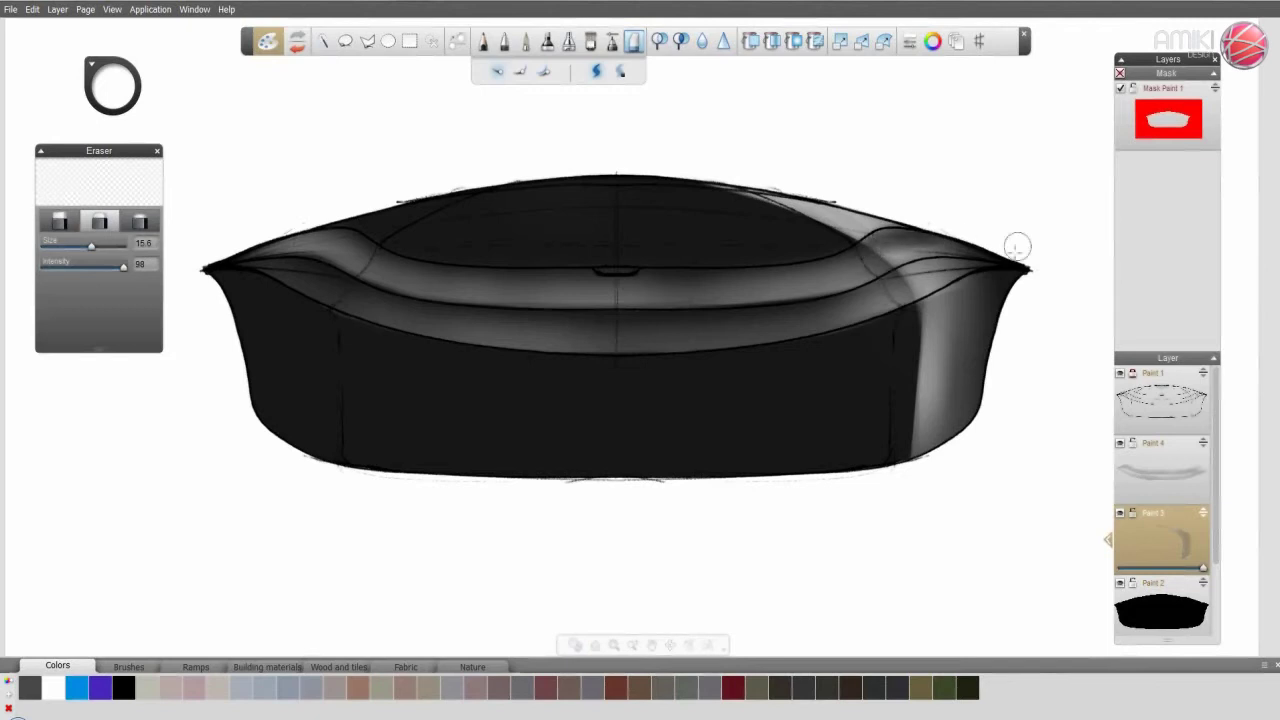
- Keep trimming the rim, switching between Paint 4 and Paint 3, then add a vector layer
{"action": "left_click", "coordinate": [882, 293], "text": "ctrl+shift"}
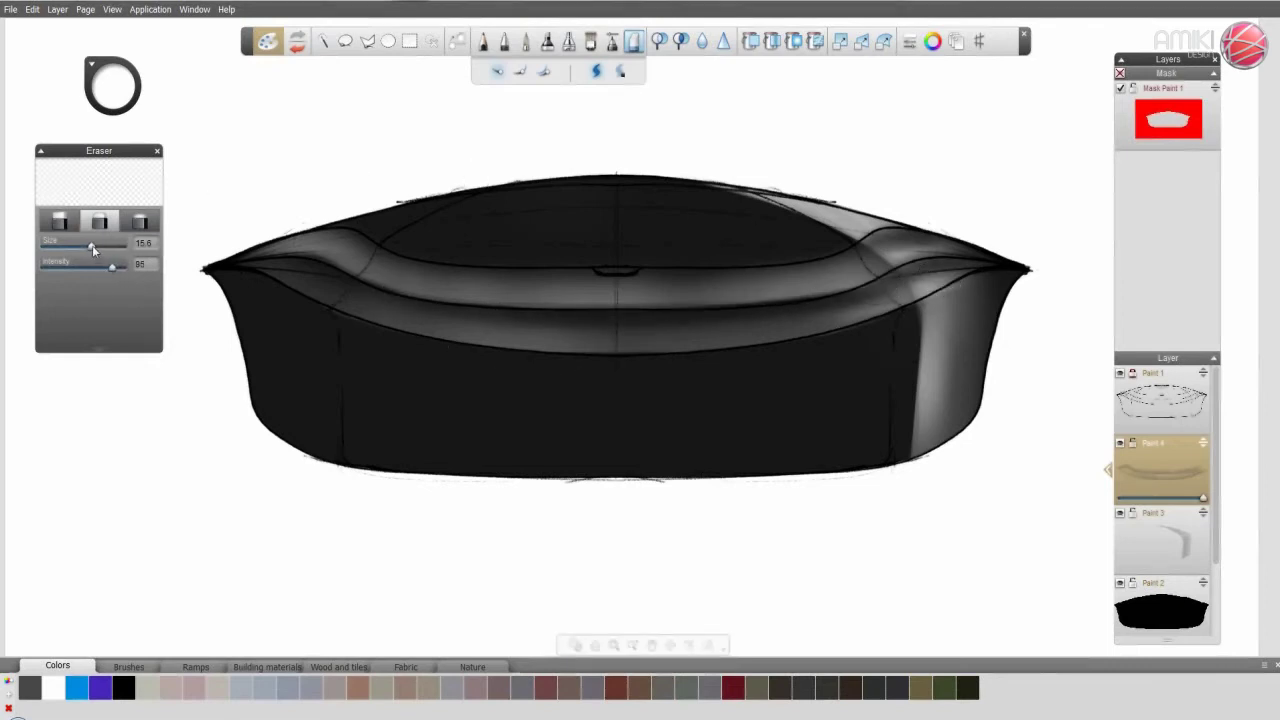
{"action": "mouse_move", "coordinate": [92, 245]}
{"action": "left_mouse_down"}
{"action": "mouse_move", "coordinate": [104, 266]}
{"action": "mouse_move", "coordinate": [38, 255]}
{"action": "left_mouse_up"}
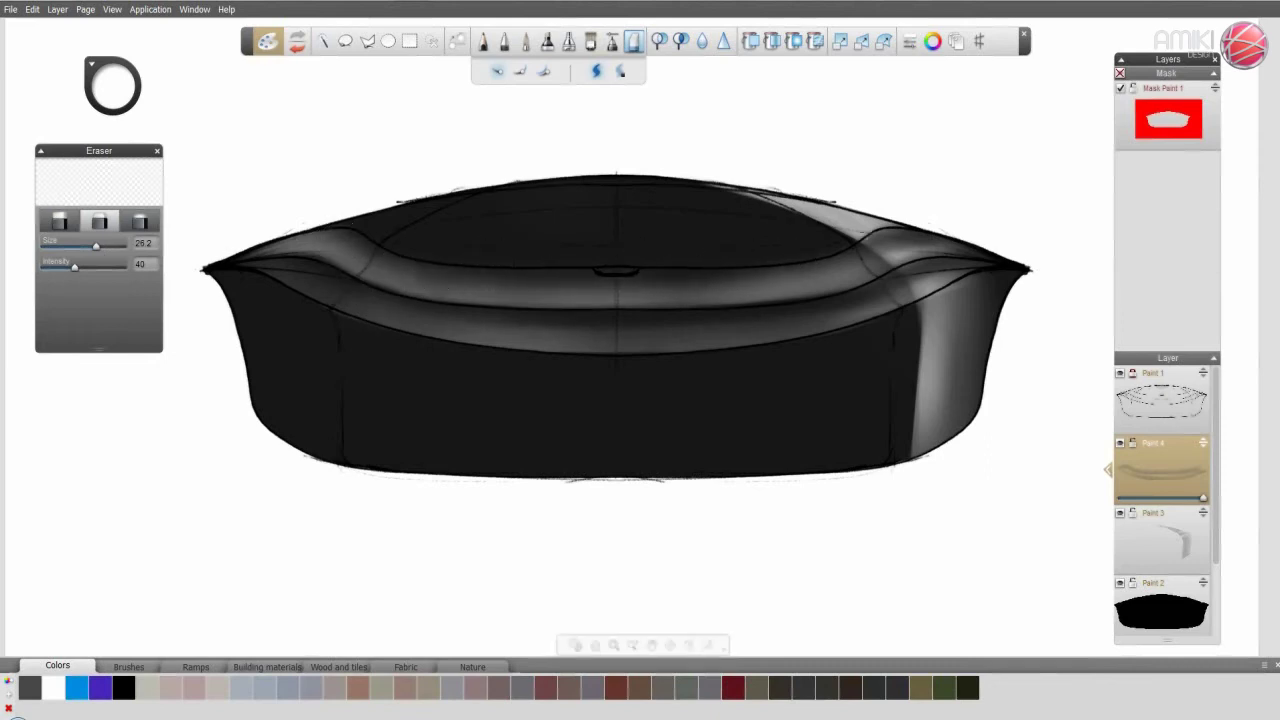
{"action": "left_click", "coordinate": [1160, 540]}
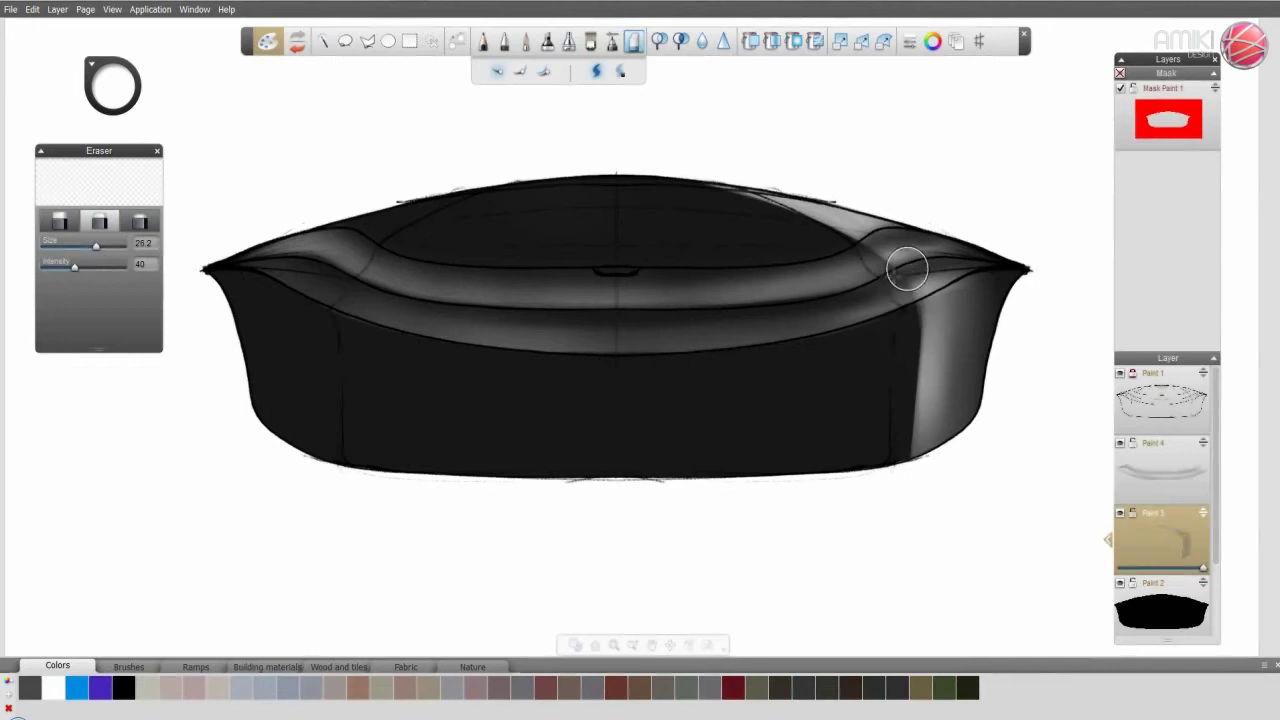
{"action": "left_click", "coordinate": [1150, 472]}
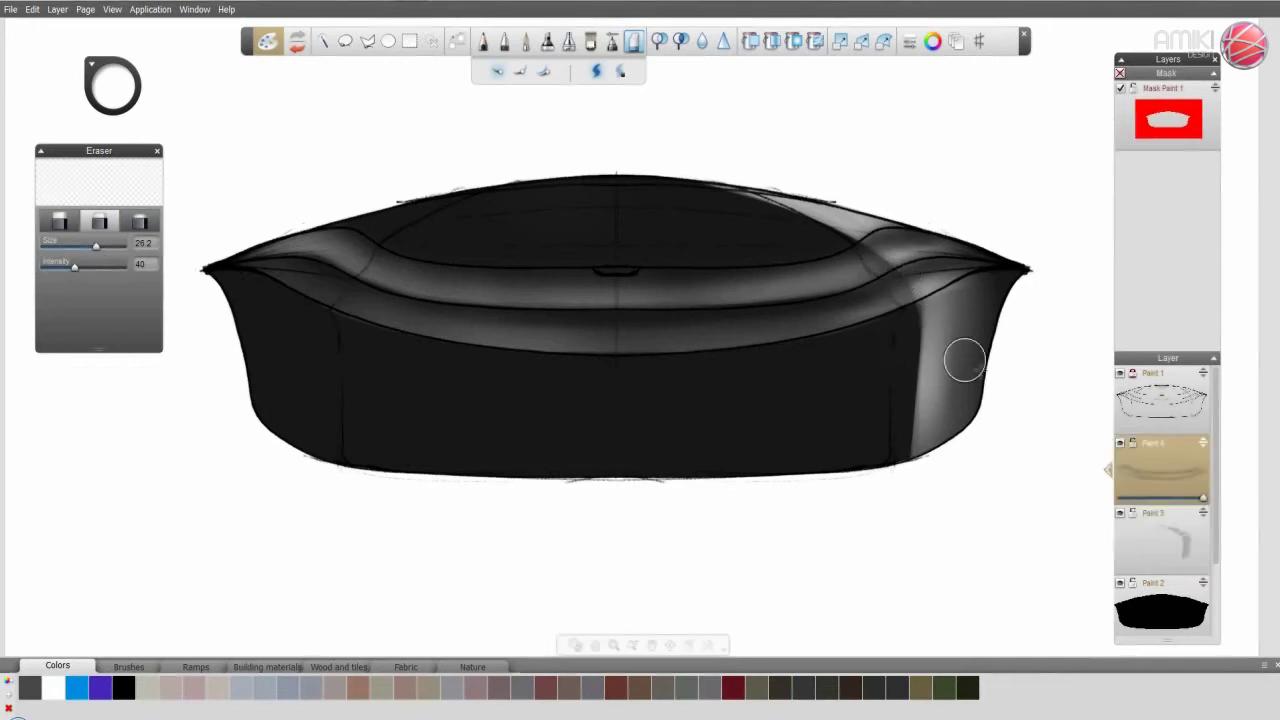
{"action": "left_click", "coordinate": [1154, 535]}
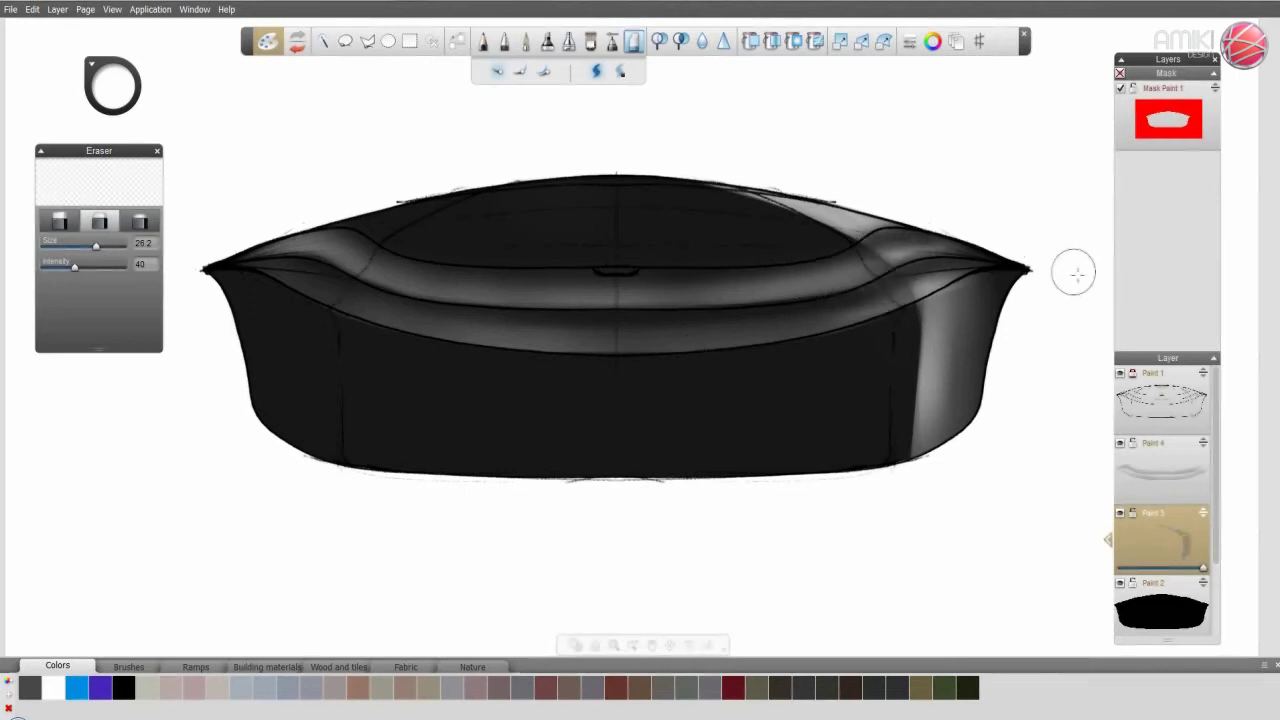
{"action": "scroll", "coordinate": [877, 257], "scroll_direction": "up", "scroll_amount": 3}
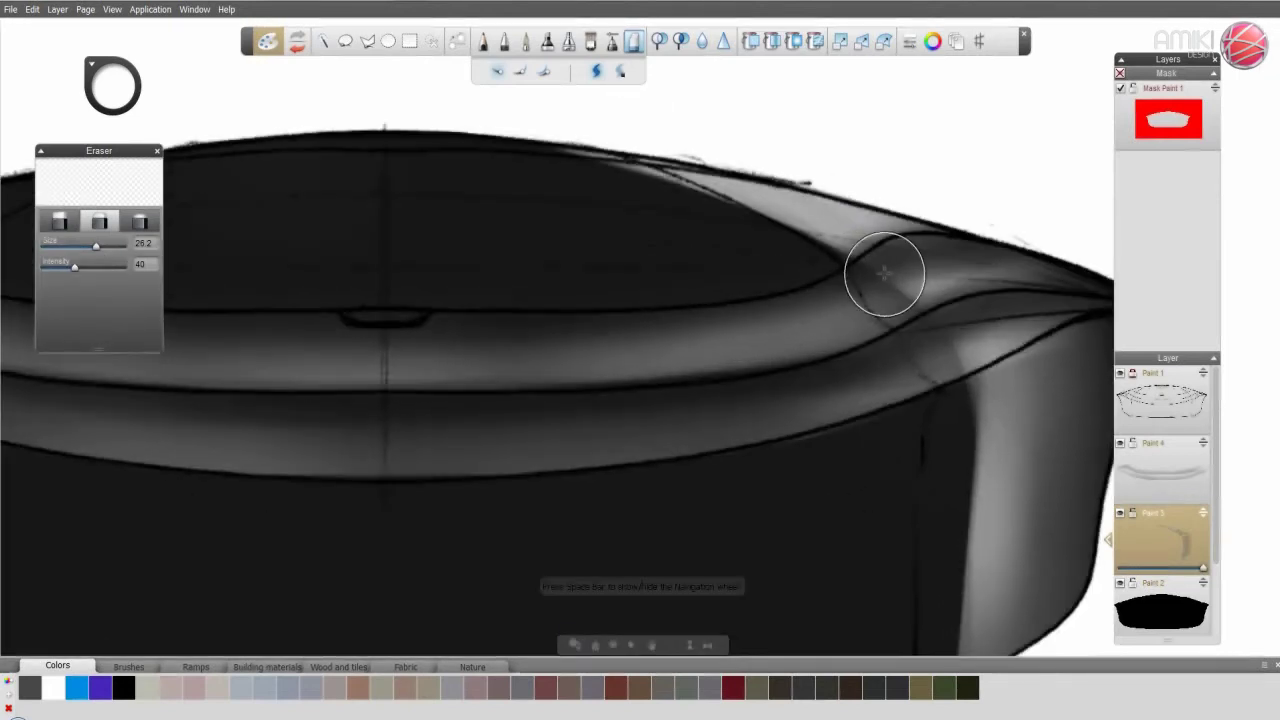
{"action": "mouse_move", "coordinate": [96, 246]}
{"action": "left_mouse_down"}
{"action": "mouse_move", "coordinate": [84, 246]}
{"action": "mouse_move", "coordinate": [101, 266]}
{"action": "left_mouse_up"}
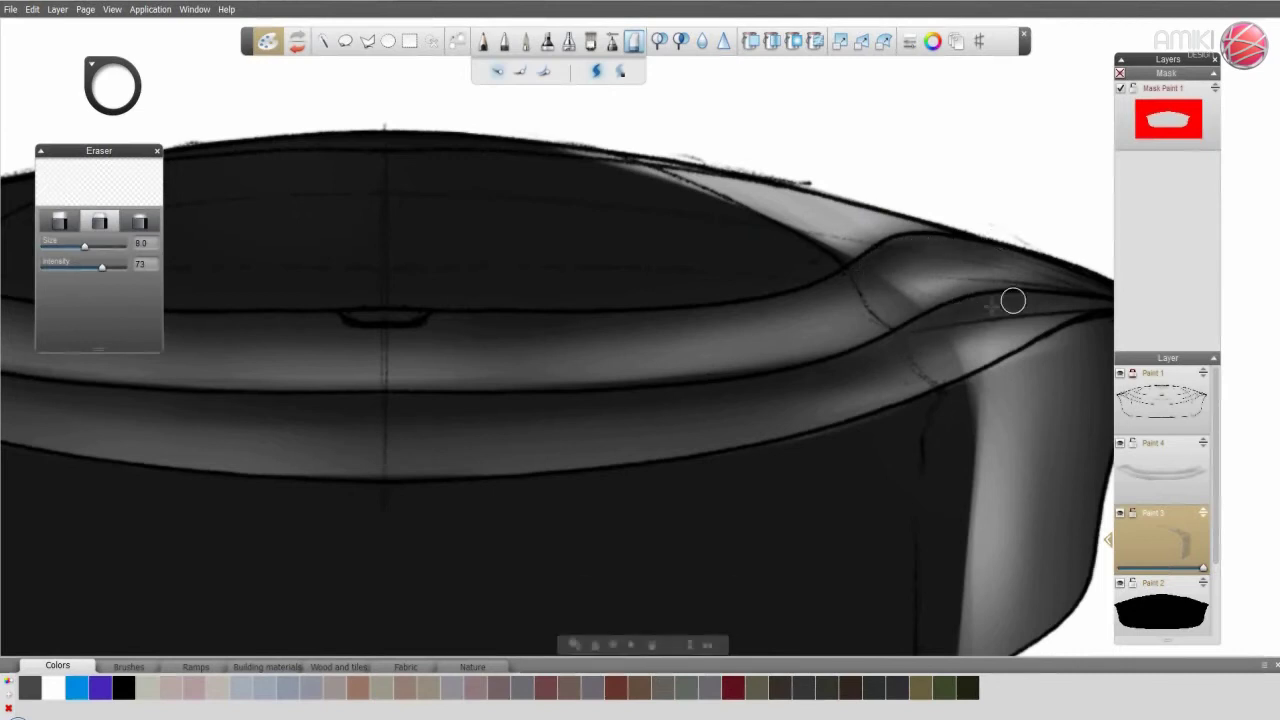
{"action": "scroll", "coordinate": [800, 275], "scroll_direction": "down", "scroll_amount": 3}
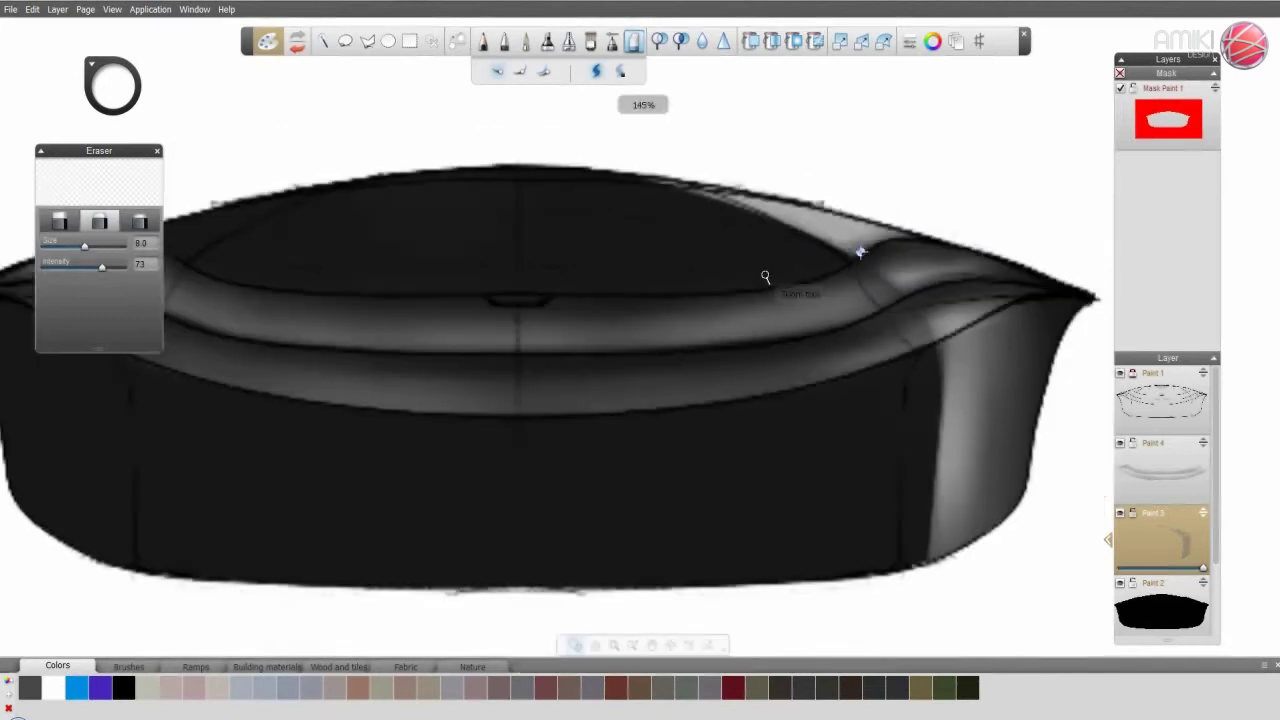
{"action": "scroll", "coordinate": [837, 286], "scroll_direction": "down", "scroll_amount": 2}
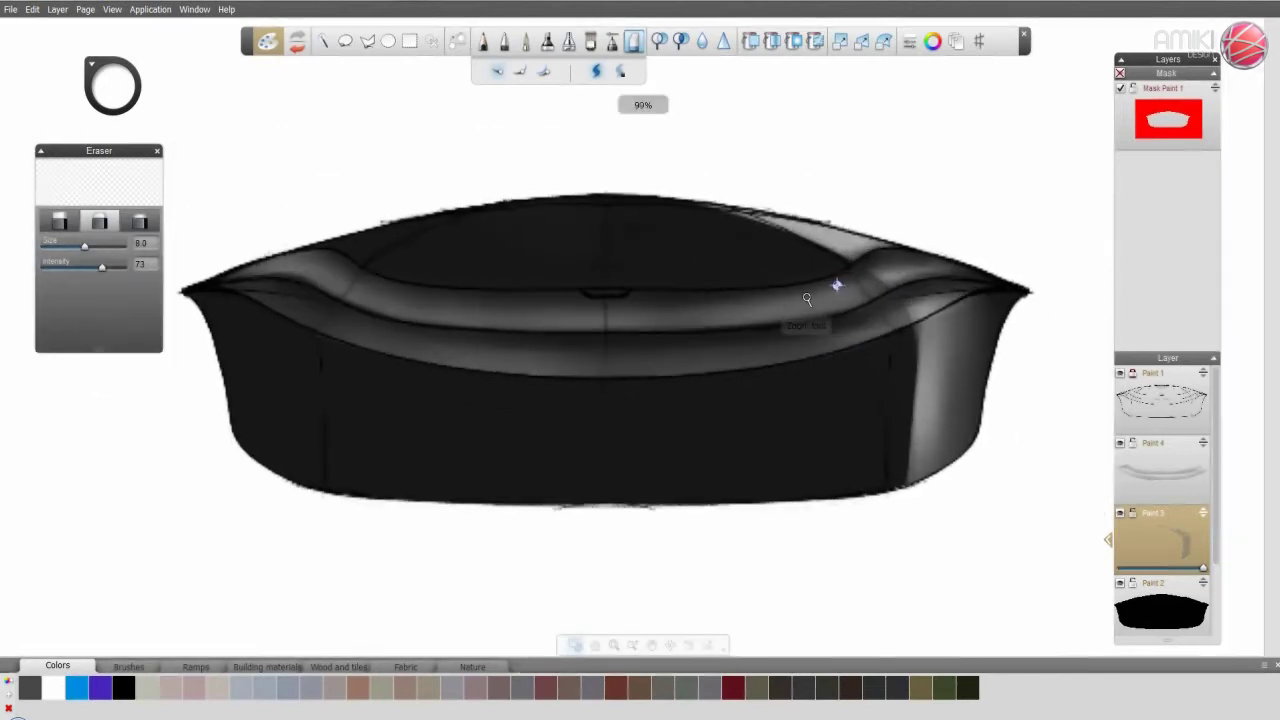
{"action": "left_click", "coordinate": [1163, 409]}
- On new layer Vector 2, draw a thicker pen curve from the right tip along the front edge
{"action": "left_click", "coordinate": [1139, 398]}
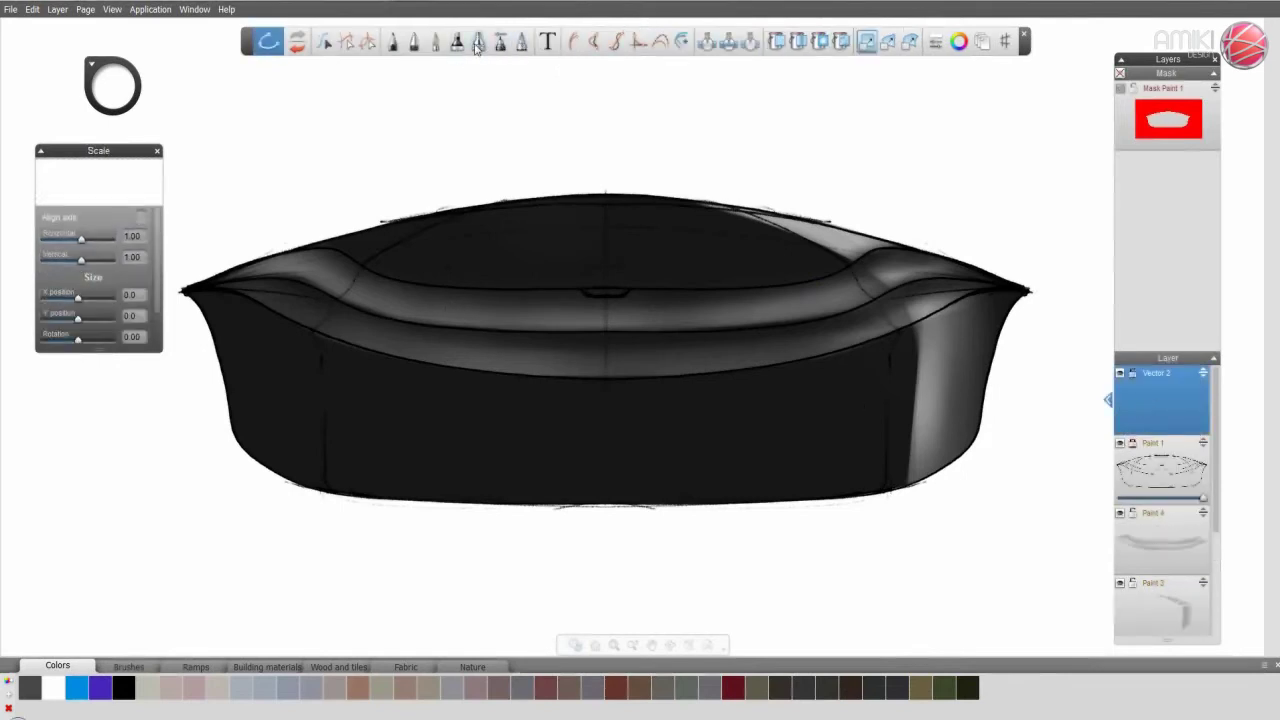
{"action": "left_click", "coordinate": [413, 41]}
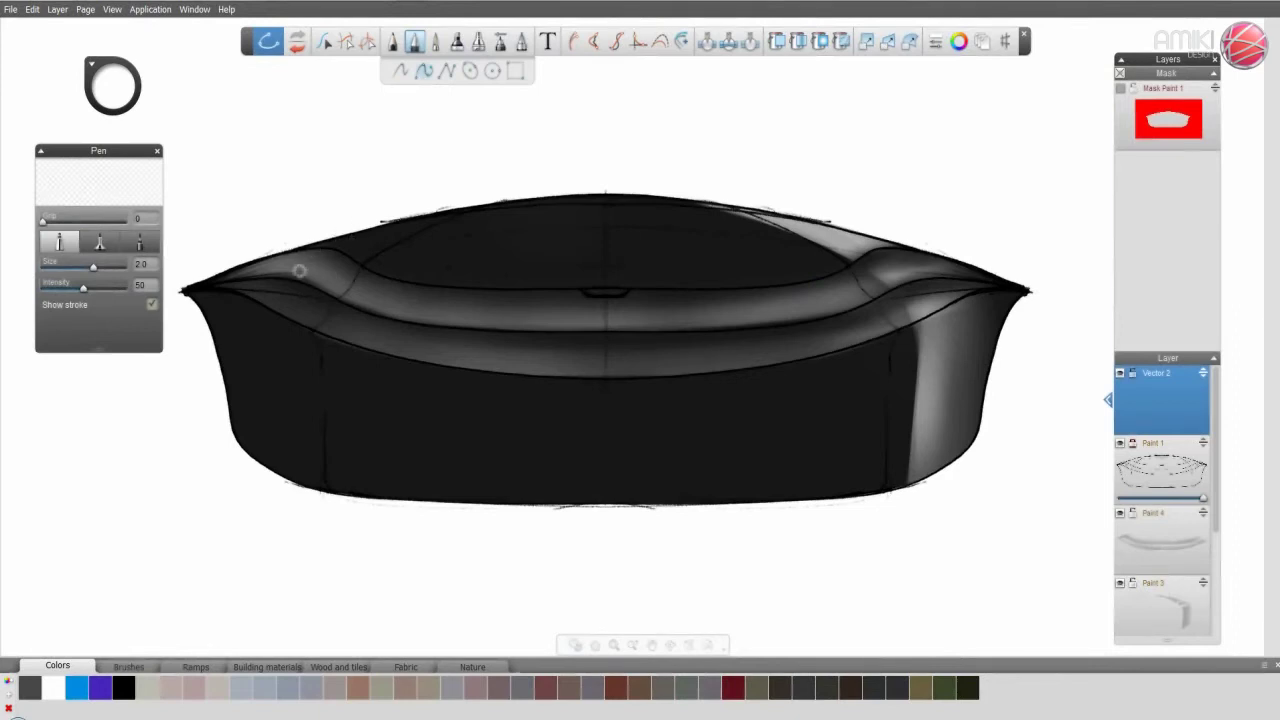
{"action": "left_click_drag", "start_coordinate": [95, 270], "coordinate": [96, 290]}
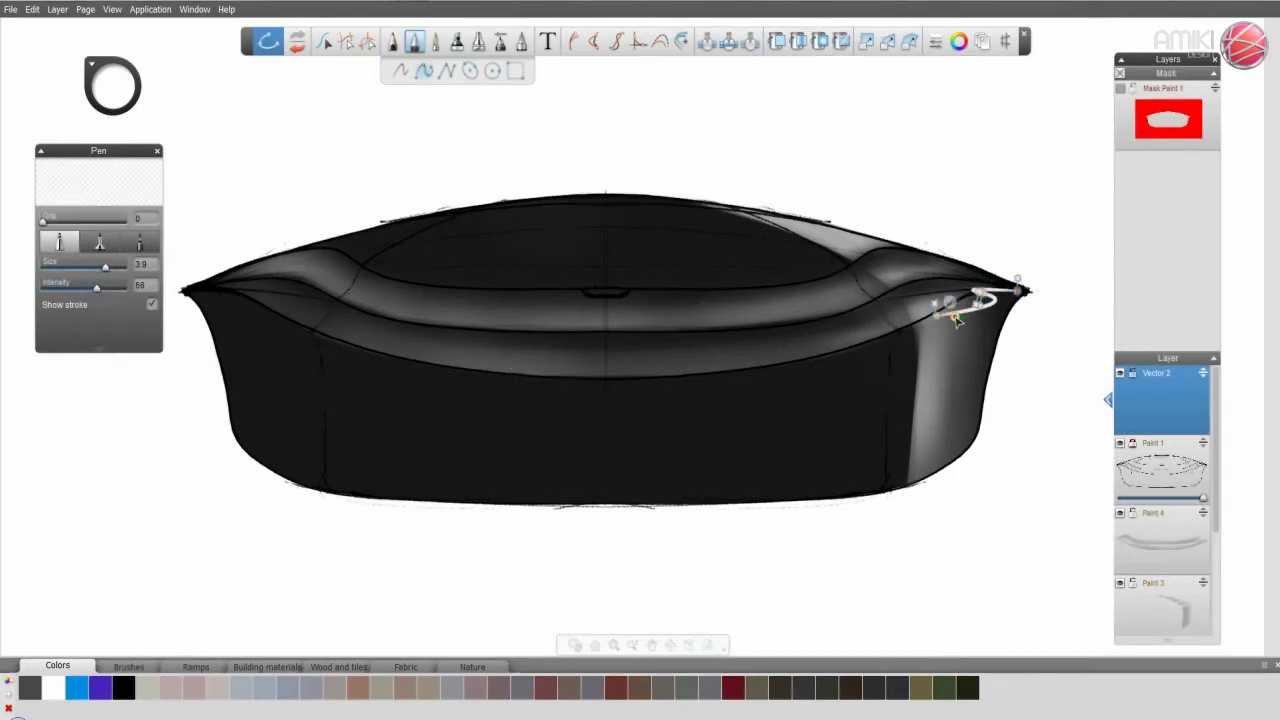
{"action": "left_click_drag", "start_coordinate": [955, 318], "coordinate": [968, 306]}
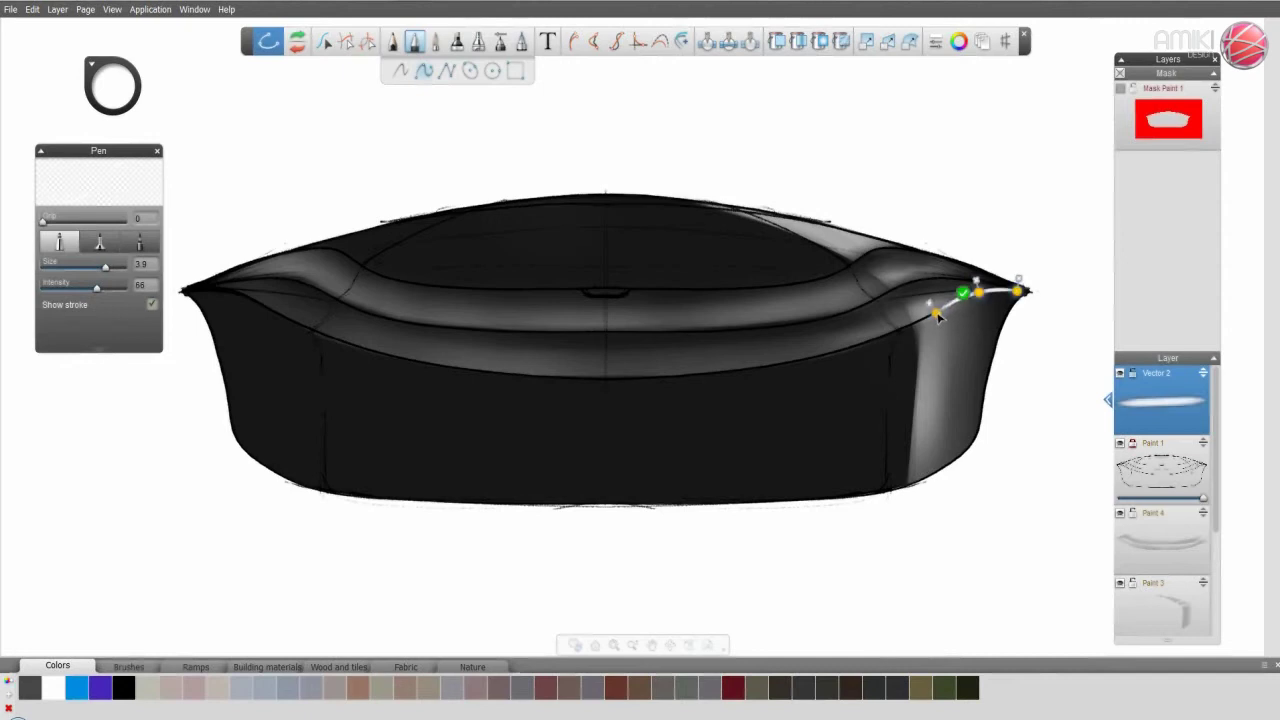
{"action": "left_click", "coordinate": [884, 340]}
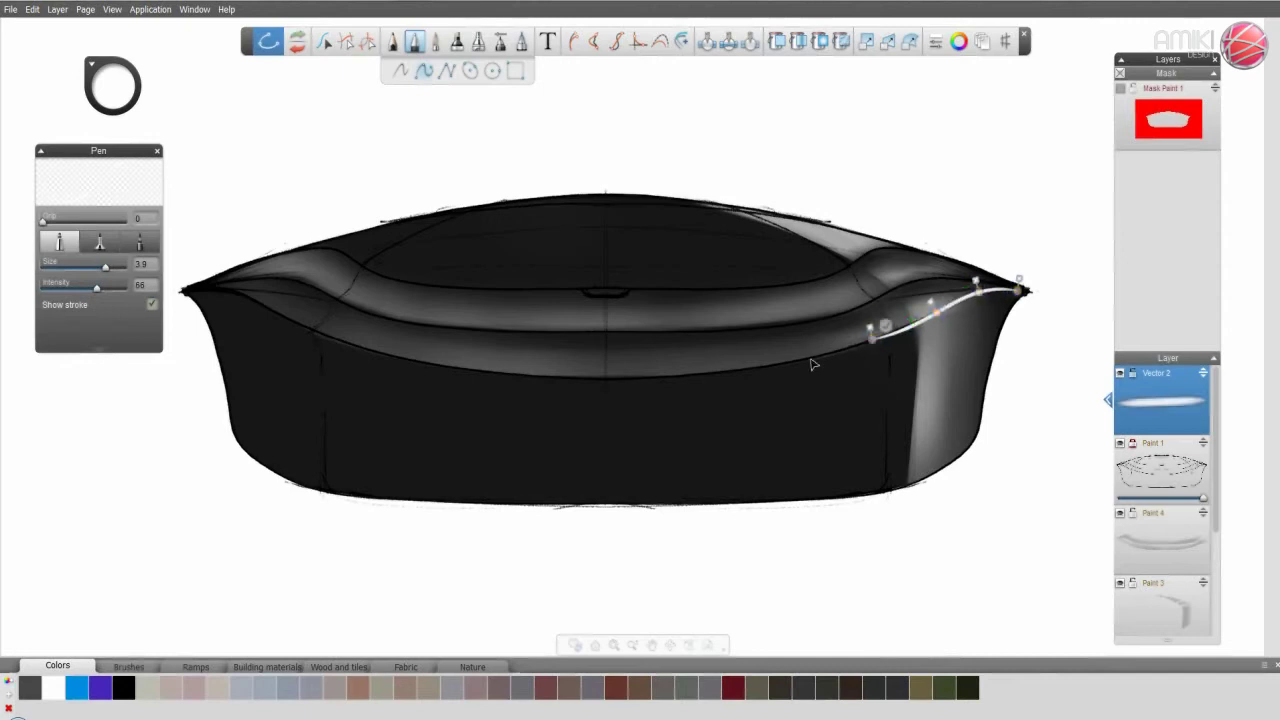
{"action": "left_click", "coordinate": [774, 369]}
{"action": "left_click", "coordinate": [691, 378]}
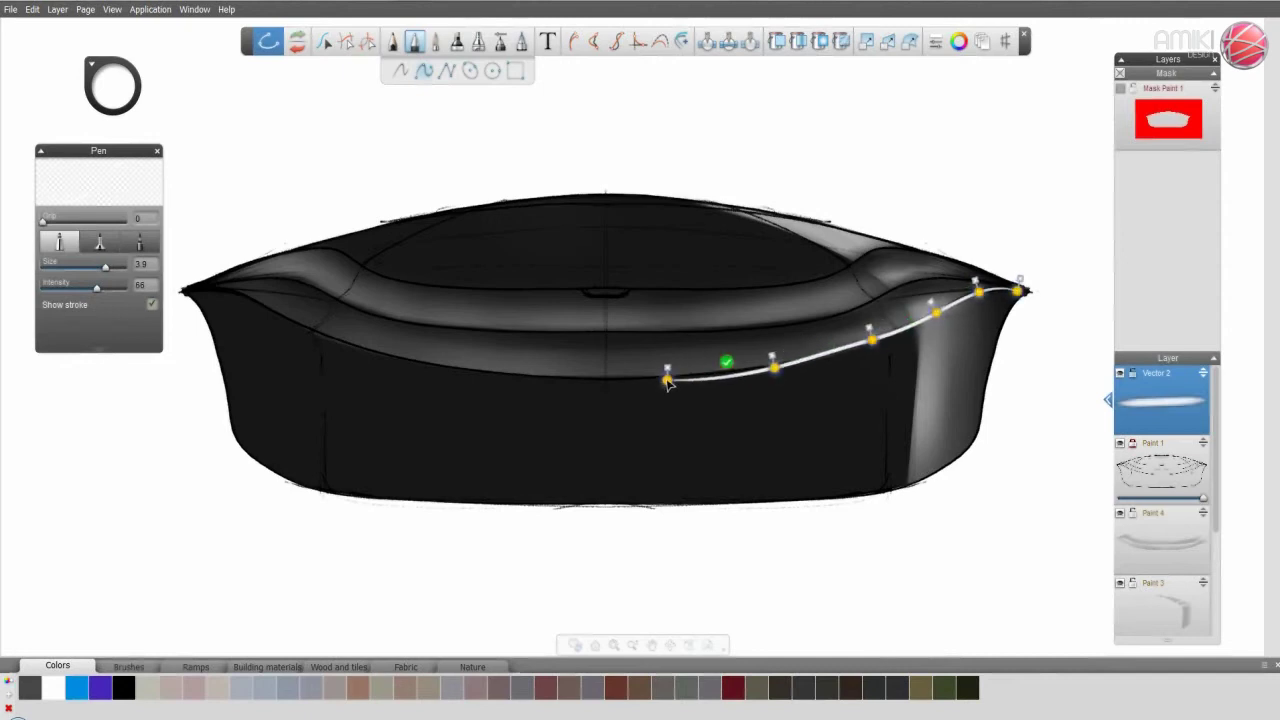
{"action": "left_click", "coordinate": [613, 379]}
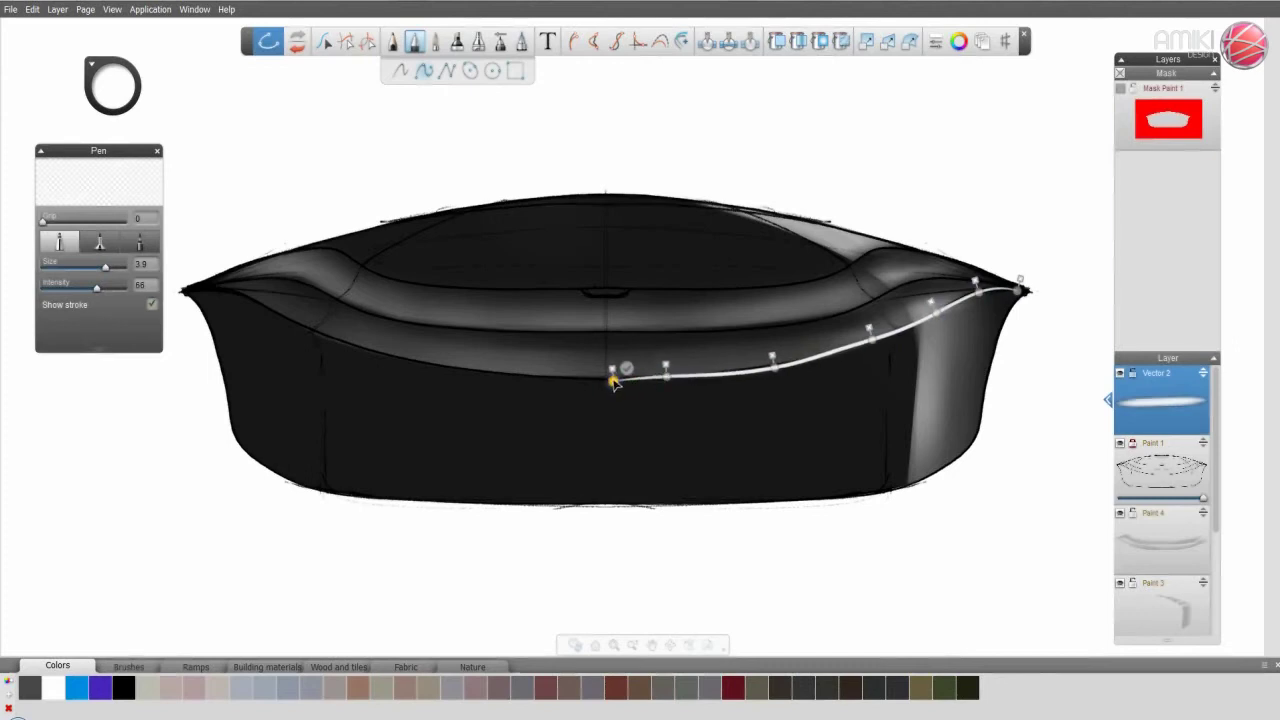
- Adjust the curve's ends and middle, then finish it as a stroke
{"action": "left_click_drag", "start_coordinate": [614, 380], "coordinate": [608, 378]}
{"action": "left_click_drag", "start_coordinate": [773, 362], "coordinate": [768, 367]}
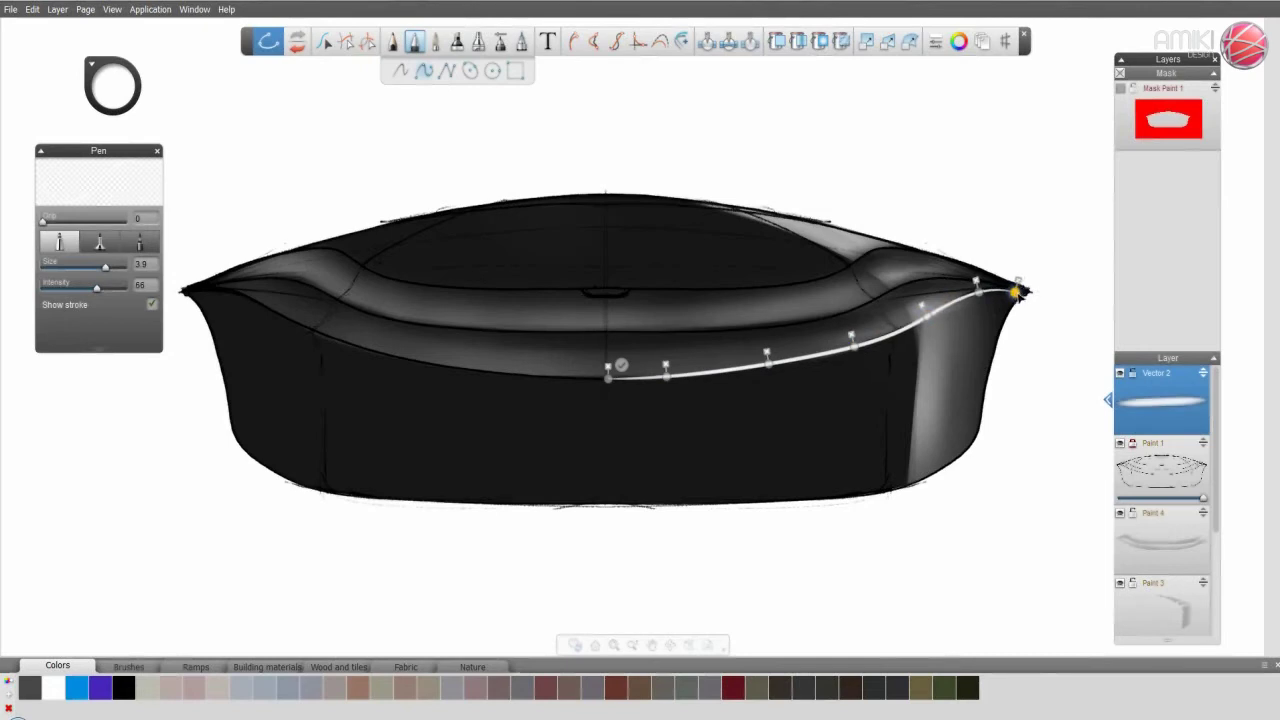
{"action": "left_click_drag", "start_coordinate": [1019, 291], "coordinate": [1025, 291]}
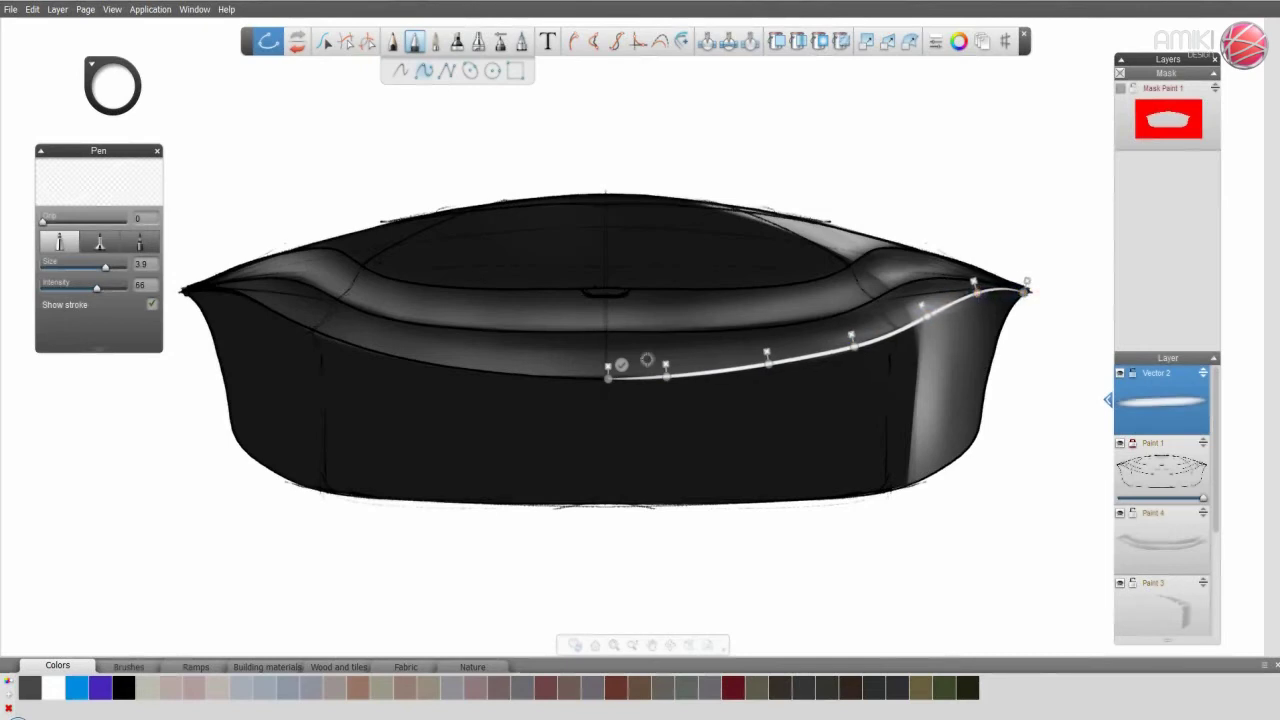
{"action": "left_click", "coordinate": [622, 365]}
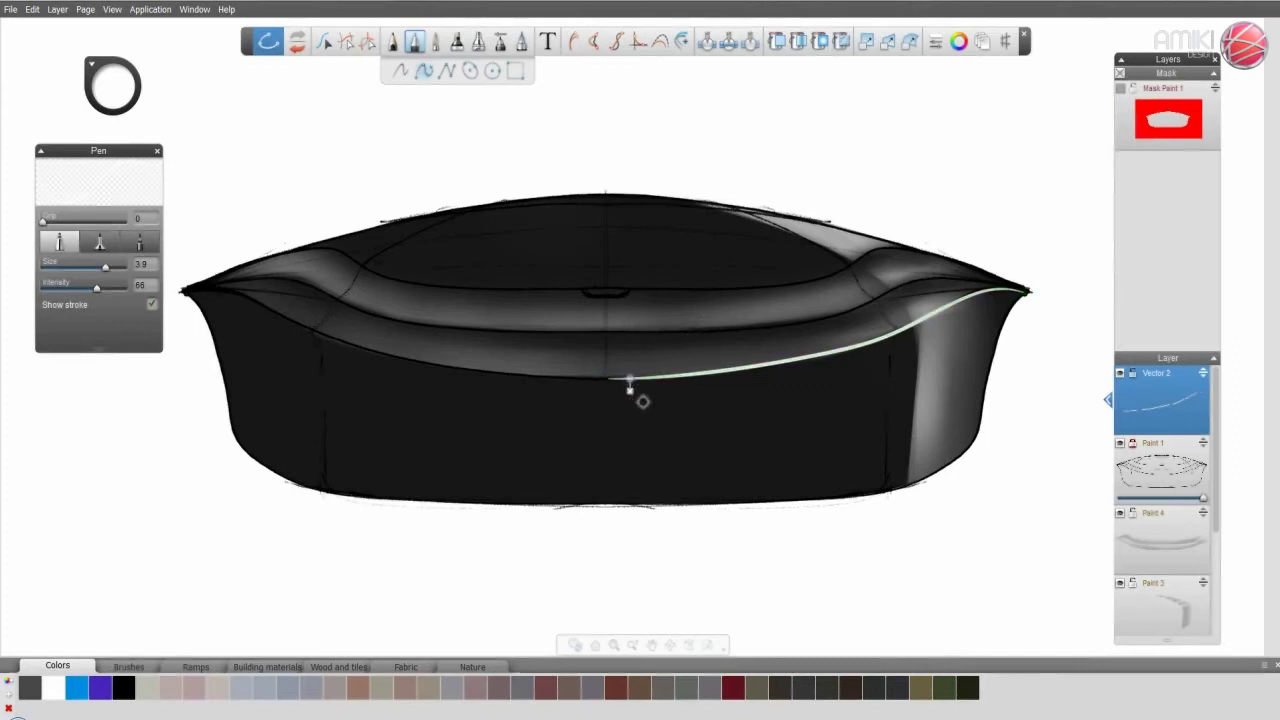
{"action": "left_click", "coordinate": [613, 380]}
- Select the white highlight curve and drag its points to smooth it
{"action": "left_click", "coordinate": [326, 42]}
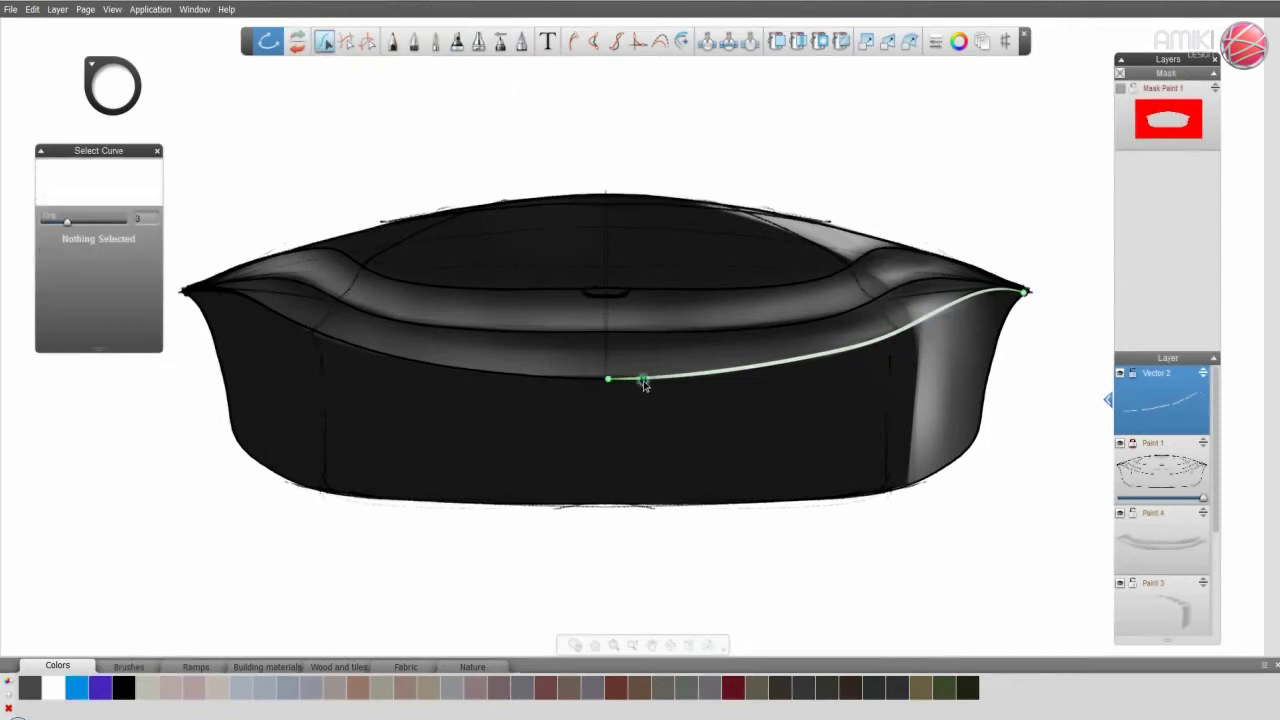
{"action": "left_click", "coordinate": [644, 383]}
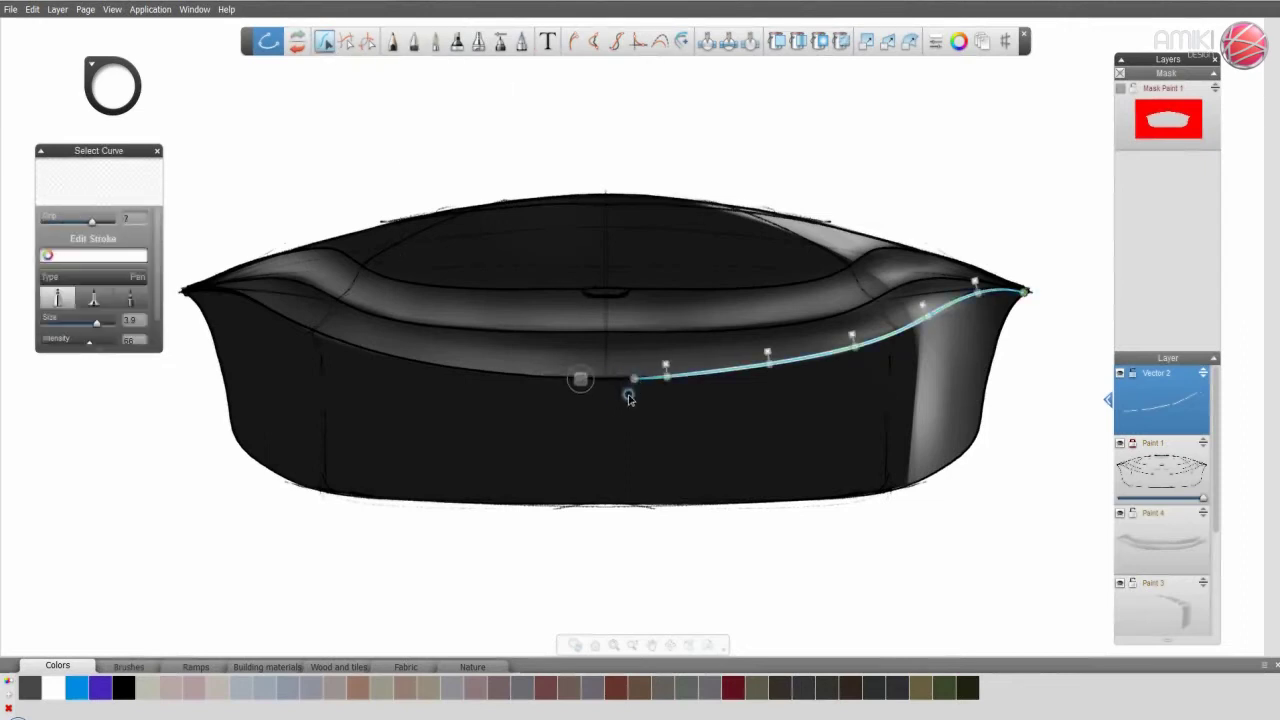
{"action": "left_click_drag", "start_coordinate": [667, 373], "coordinate": [679, 373]}
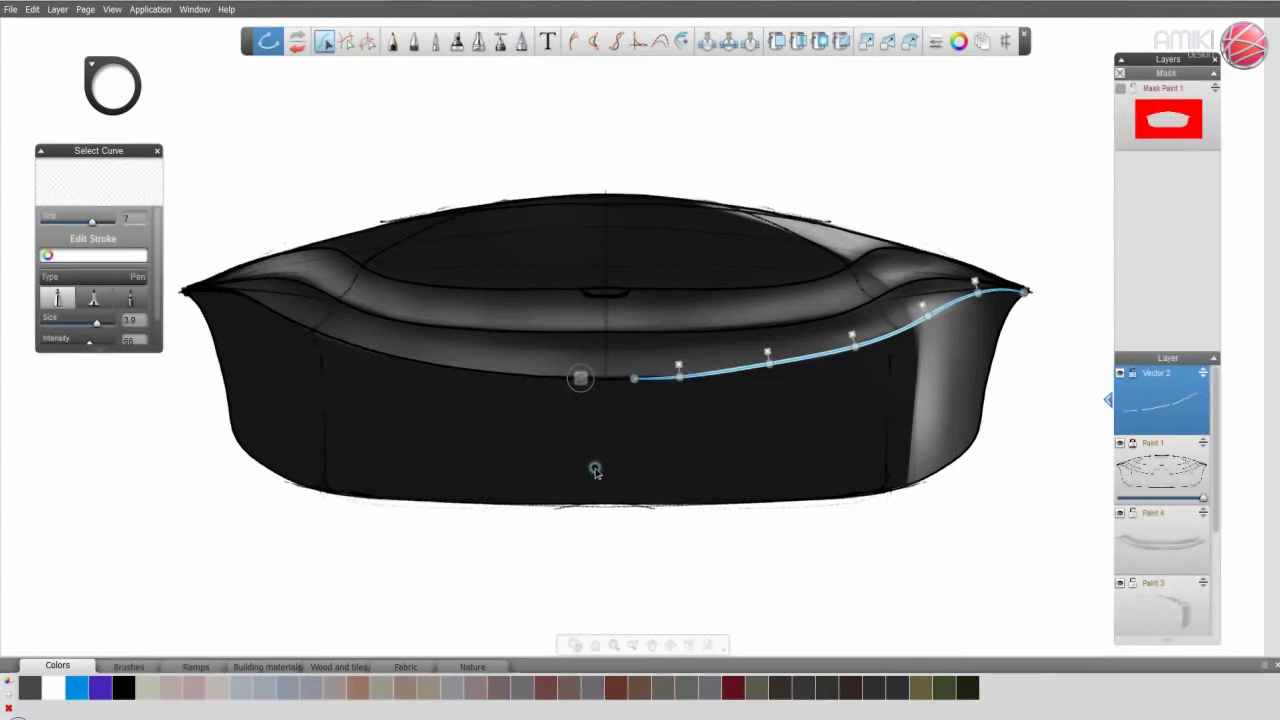
{"action": "left_click_drag", "start_coordinate": [767, 355], "coordinate": [773, 355]}
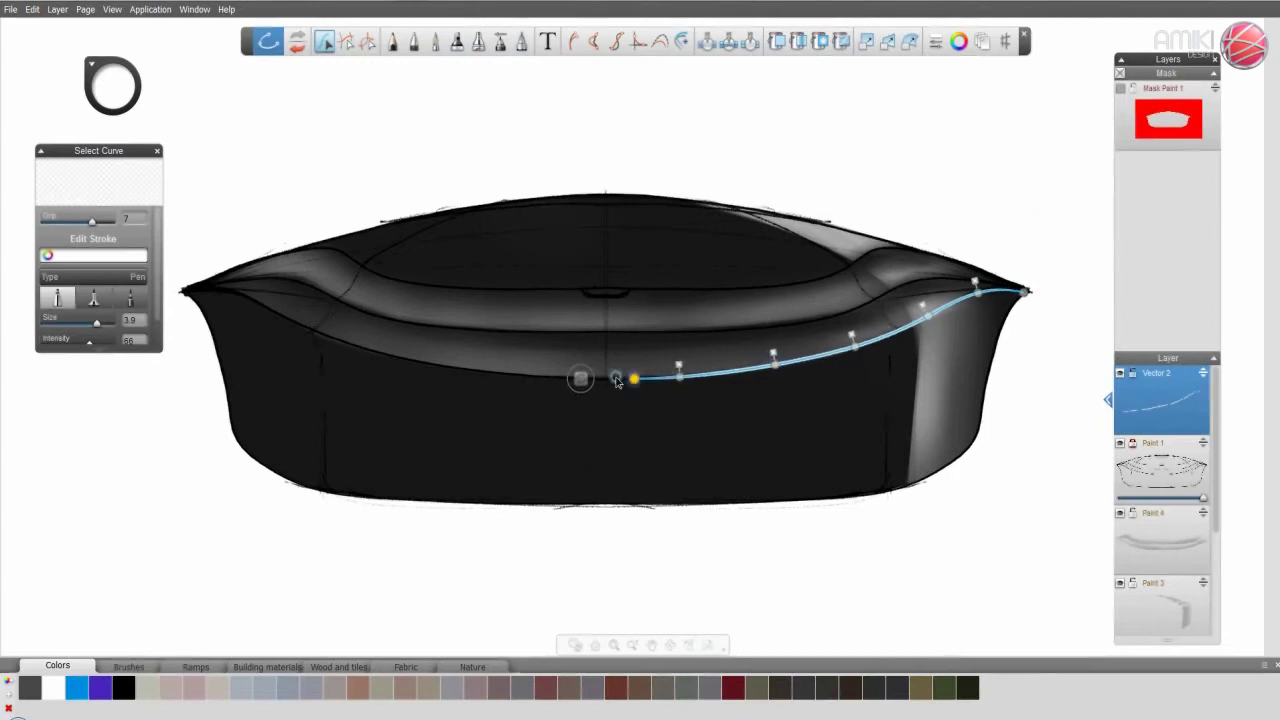
{"action": "left_click", "coordinate": [416, 42]}
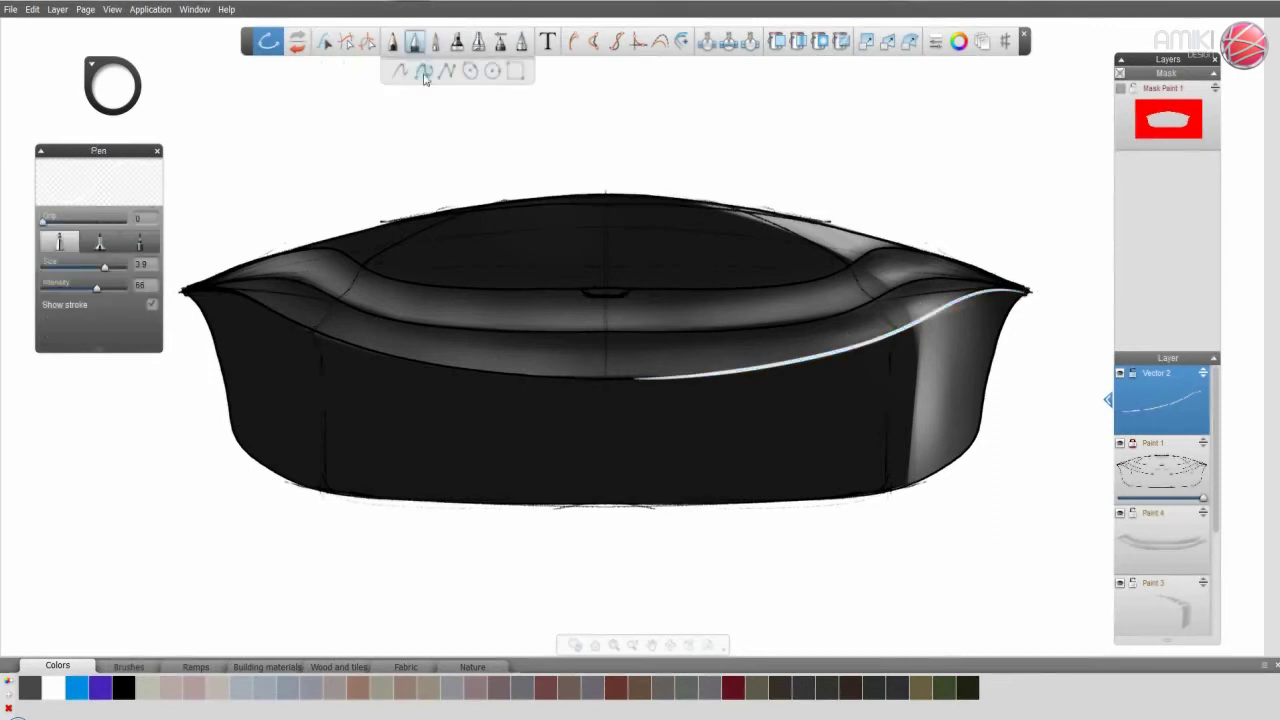
- Trace a white highlight curve along the right rim toward its right tip
{"action": "left_click", "coordinate": [670, 337]}
{"action": "left_click_drag", "start_coordinate": [780, 330], "coordinate": [786, 314]}
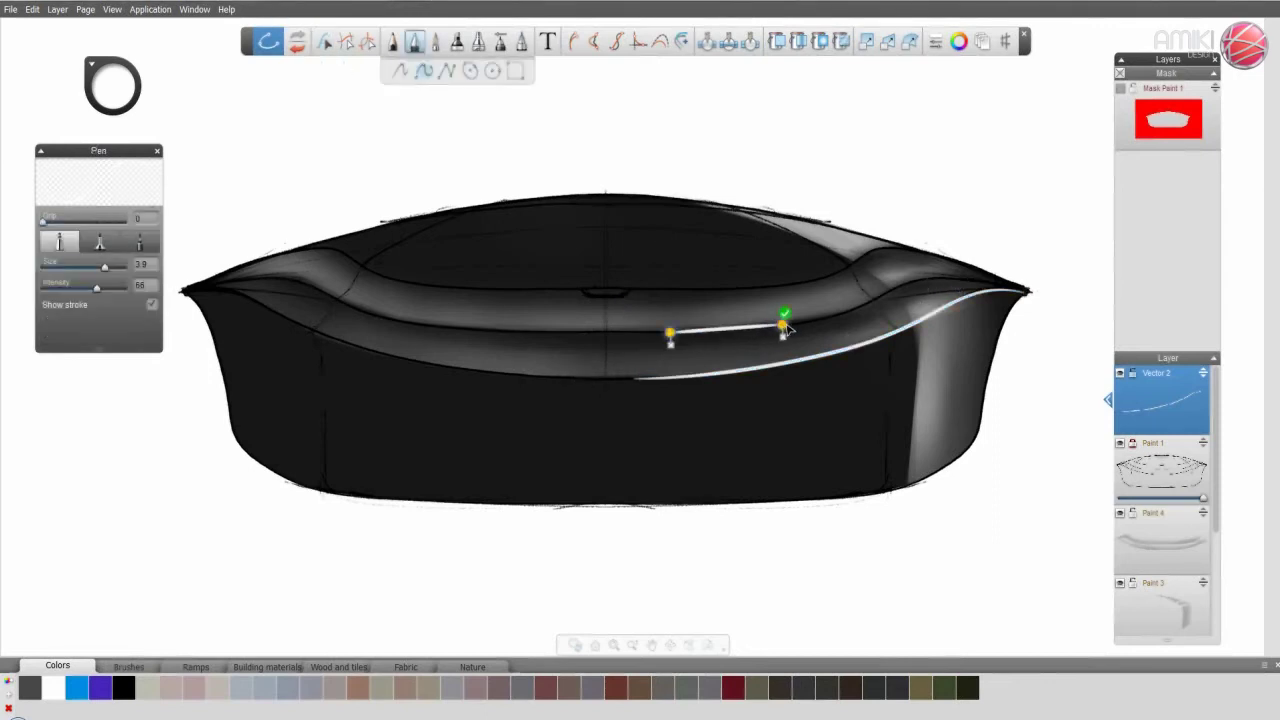
{"action": "left_click_drag", "start_coordinate": [865, 314], "coordinate": [876, 292]}
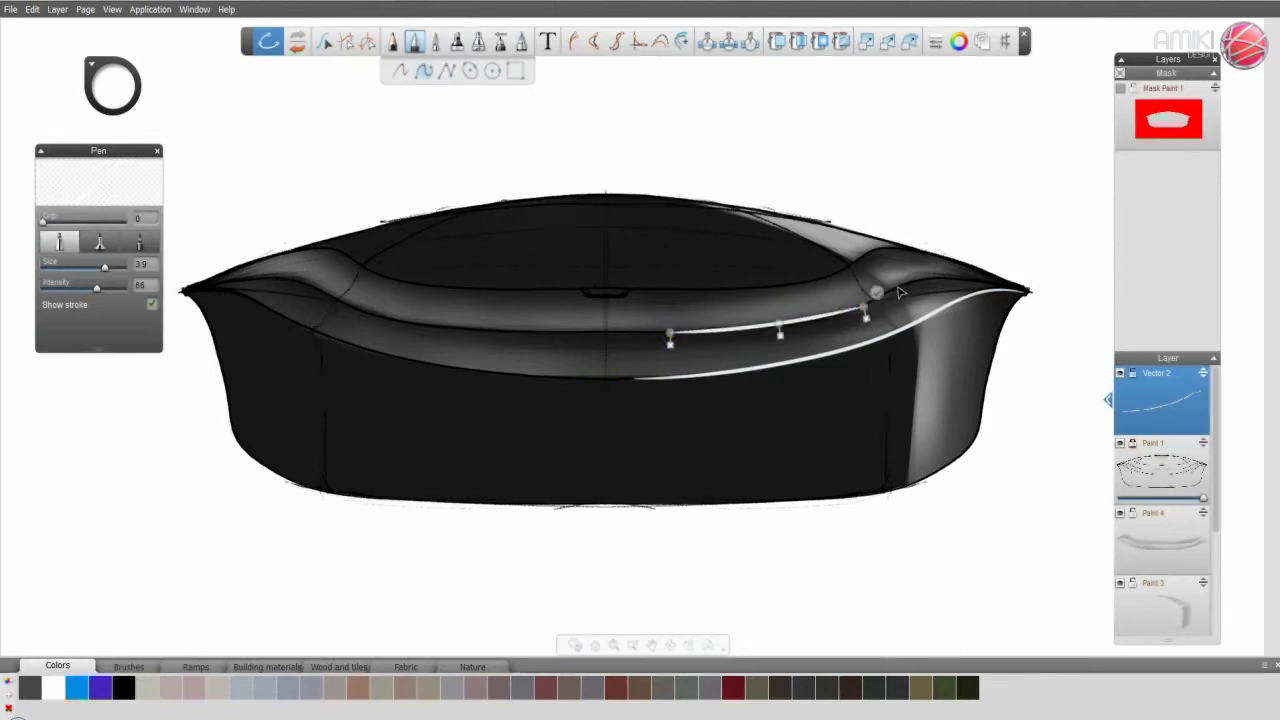
{"action": "left_click", "coordinate": [890, 287]}
{"action": "left_click", "coordinate": [935, 277]}
{"action": "left_click", "coordinate": [940, 263]}
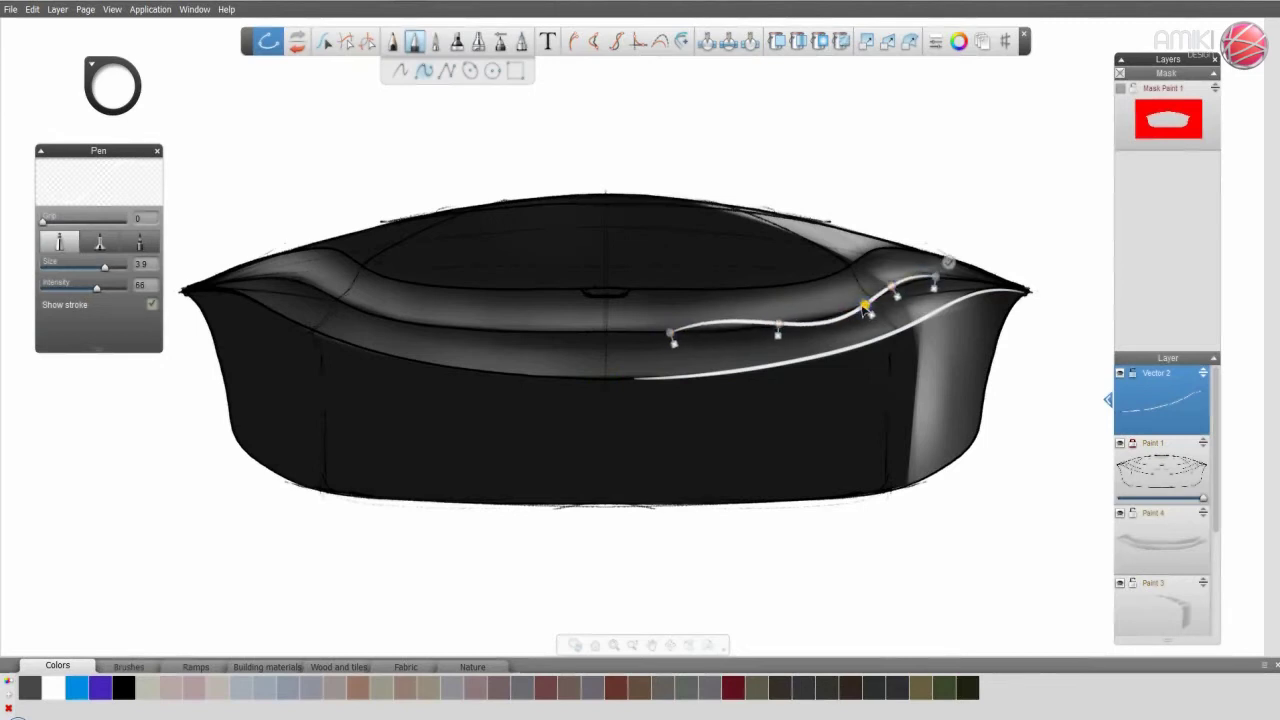
{"action": "left_click_drag", "start_coordinate": [778, 325], "coordinate": [714, 338]}
{"action": "left_click_drag", "start_coordinate": [792, 323], "coordinate": [800, 326]}
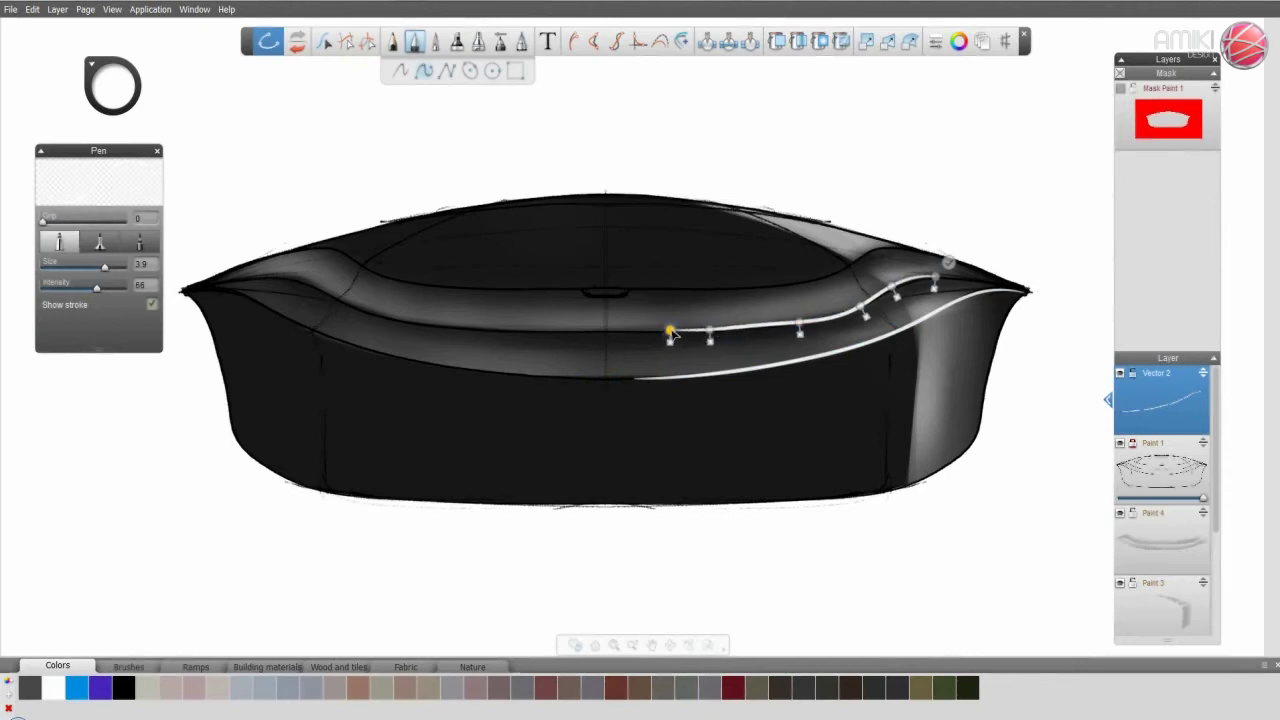
{"action": "mouse_move", "coordinate": [862, 310]}
{"action": "left_mouse_down"}
{"action": "mouse_move", "coordinate": [895, 293]}
{"action": "mouse_move", "coordinate": [1022, 292]}
{"action": "mouse_move", "coordinate": [1008, 290]}
{"action": "left_mouse_up"}
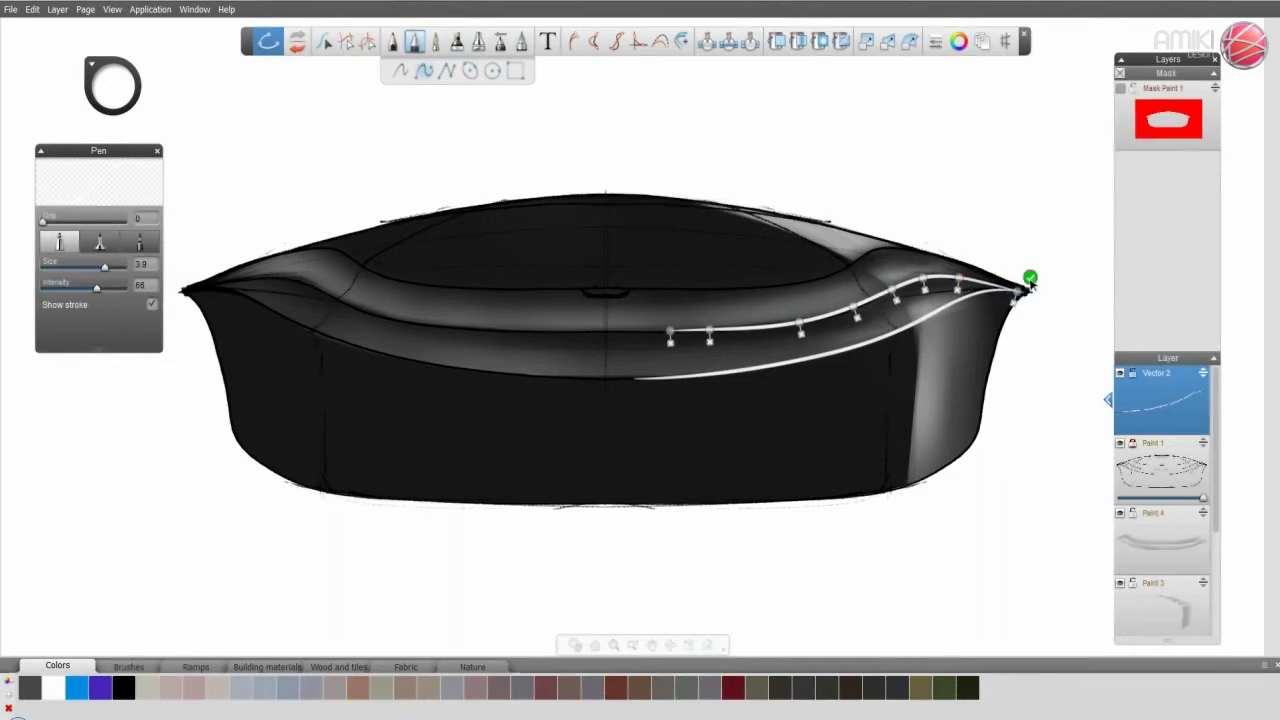
{"action": "left_click", "coordinate": [1025, 268]}
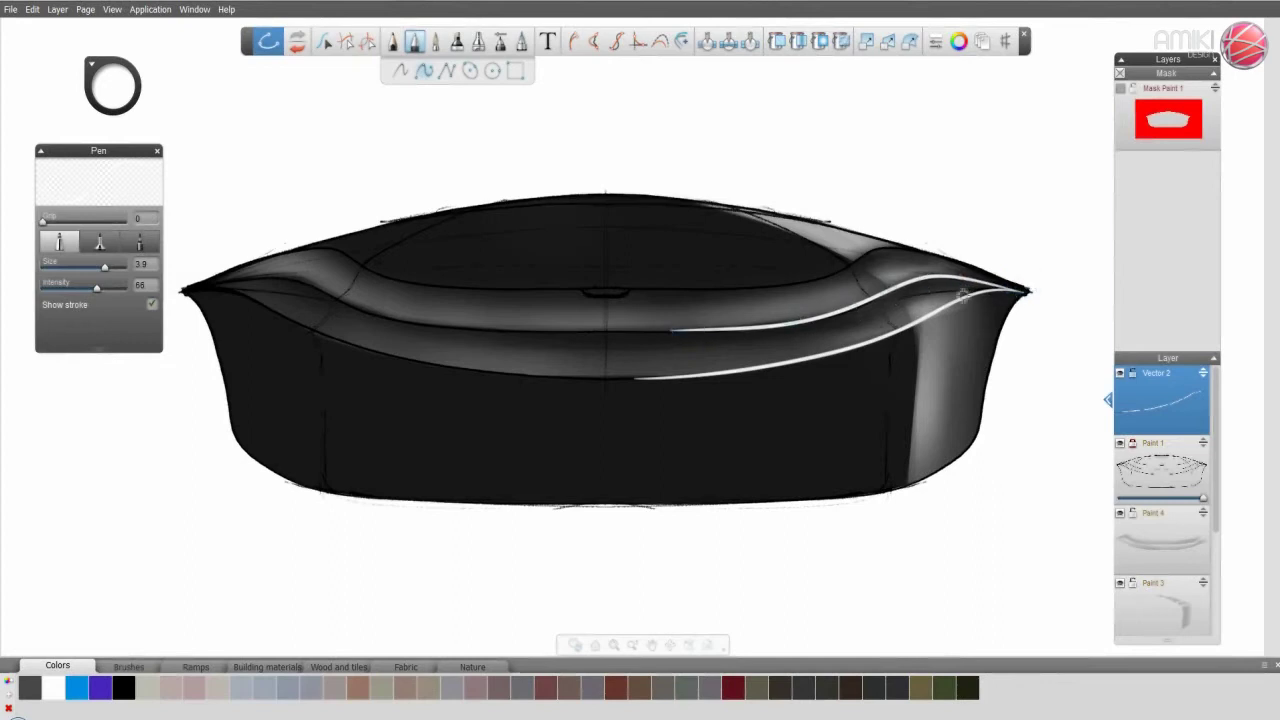
- Add a second, higher white highlight curve tracing the upper lid edge to the right tip
{"action": "left_click", "coordinate": [697, 289]}
{"action": "left_click", "coordinate": [808, 284]}
{"action": "left_click", "coordinate": [852, 266]}
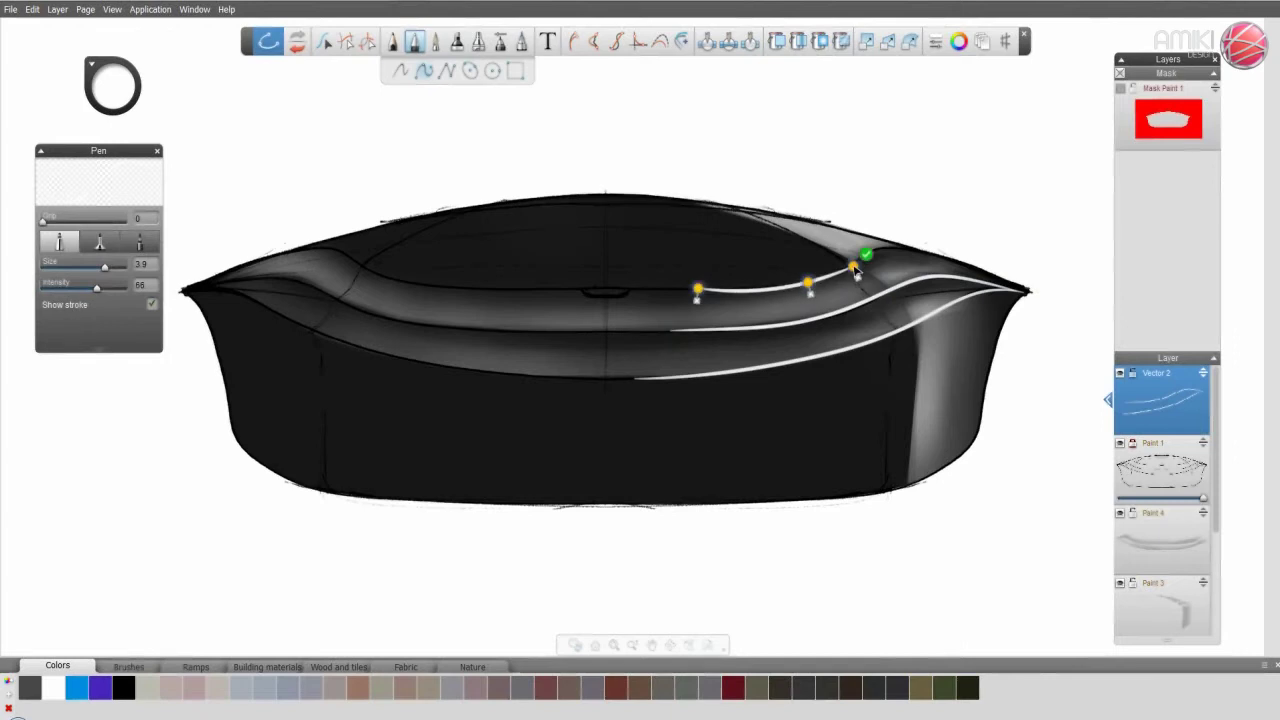
{"action": "left_click", "coordinate": [887, 245]}
{"action": "left_click", "coordinate": [868, 250]}
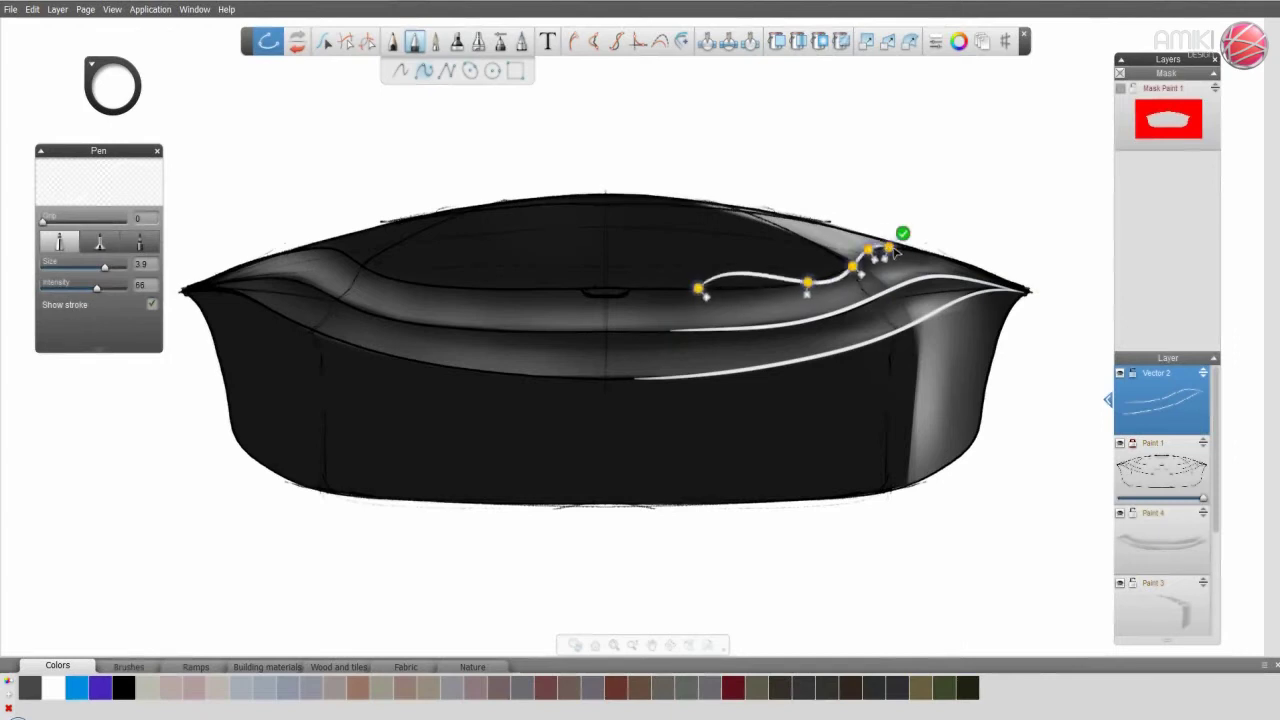
{"action": "left_click", "coordinate": [938, 256]}
{"action": "left_click_drag", "start_coordinate": [697, 289], "coordinate": [784, 287]}
{"action": "left_click", "coordinate": [748, 275]}
{"action": "left_click_drag", "start_coordinate": [858, 260], "coordinate": [834, 277]}
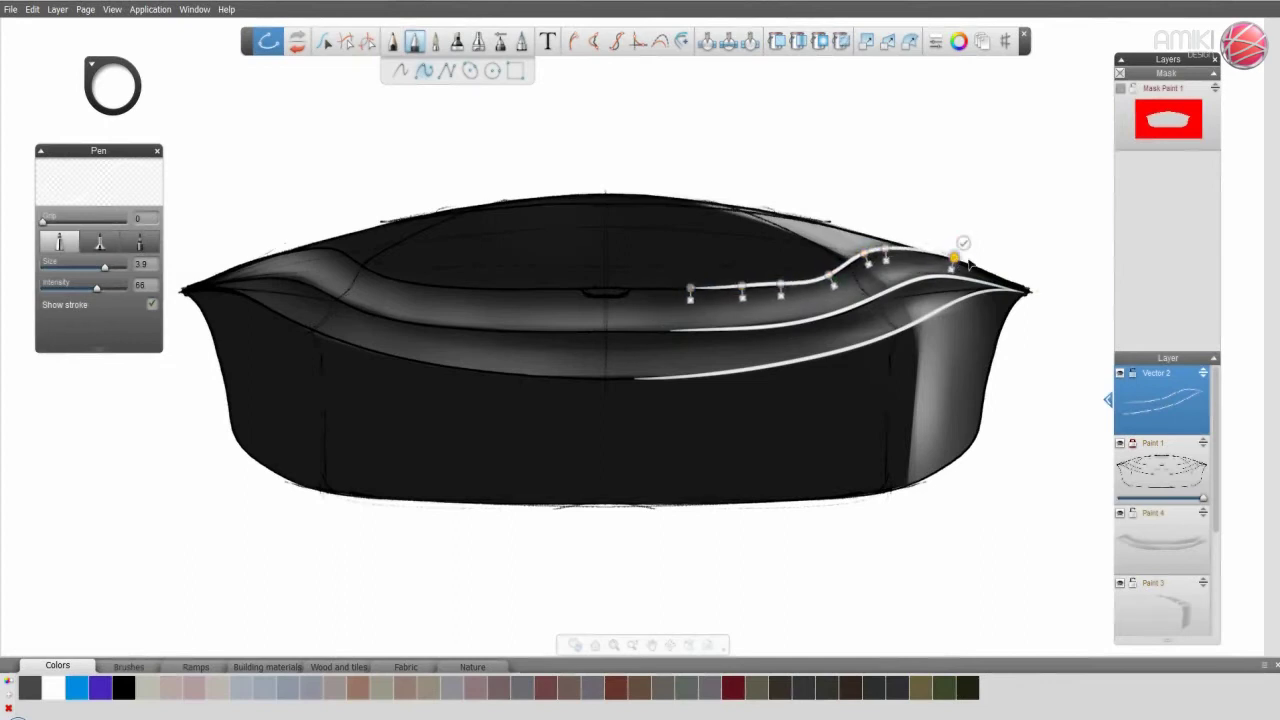
{"action": "left_click_drag", "start_coordinate": [948, 262], "coordinate": [1013, 290]}
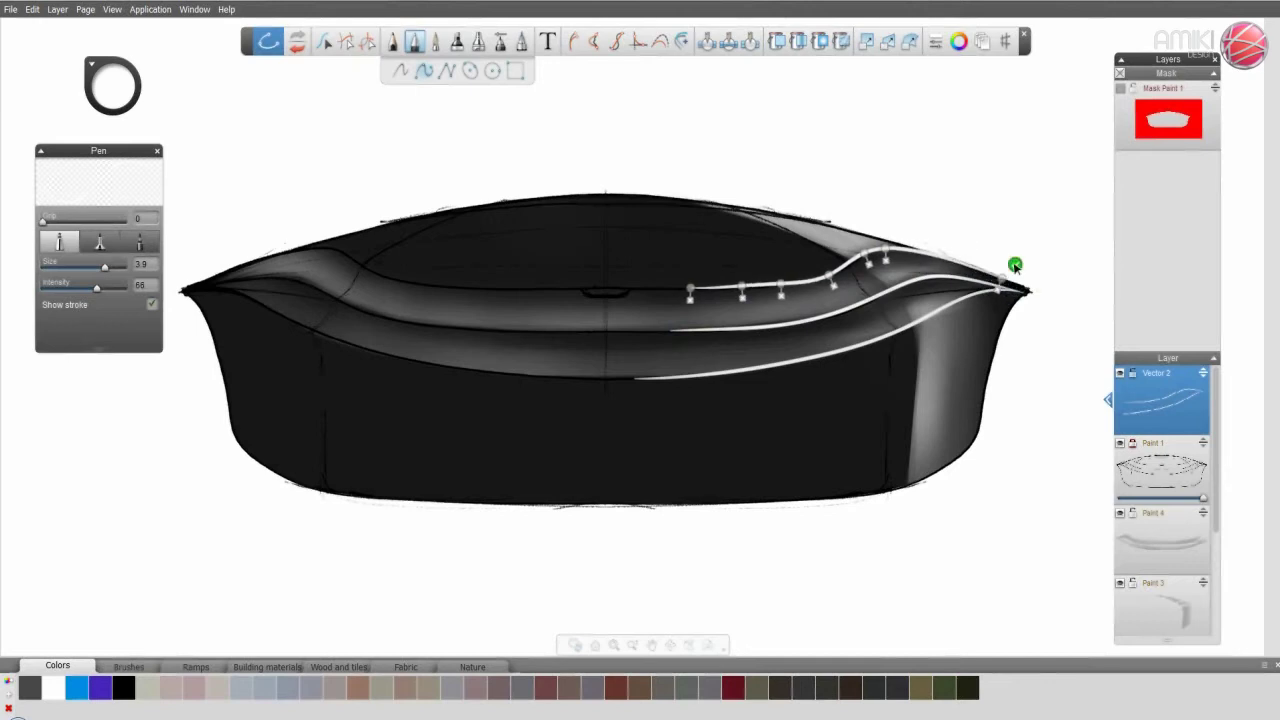
{"action": "left_click", "coordinate": [1006, 262]}
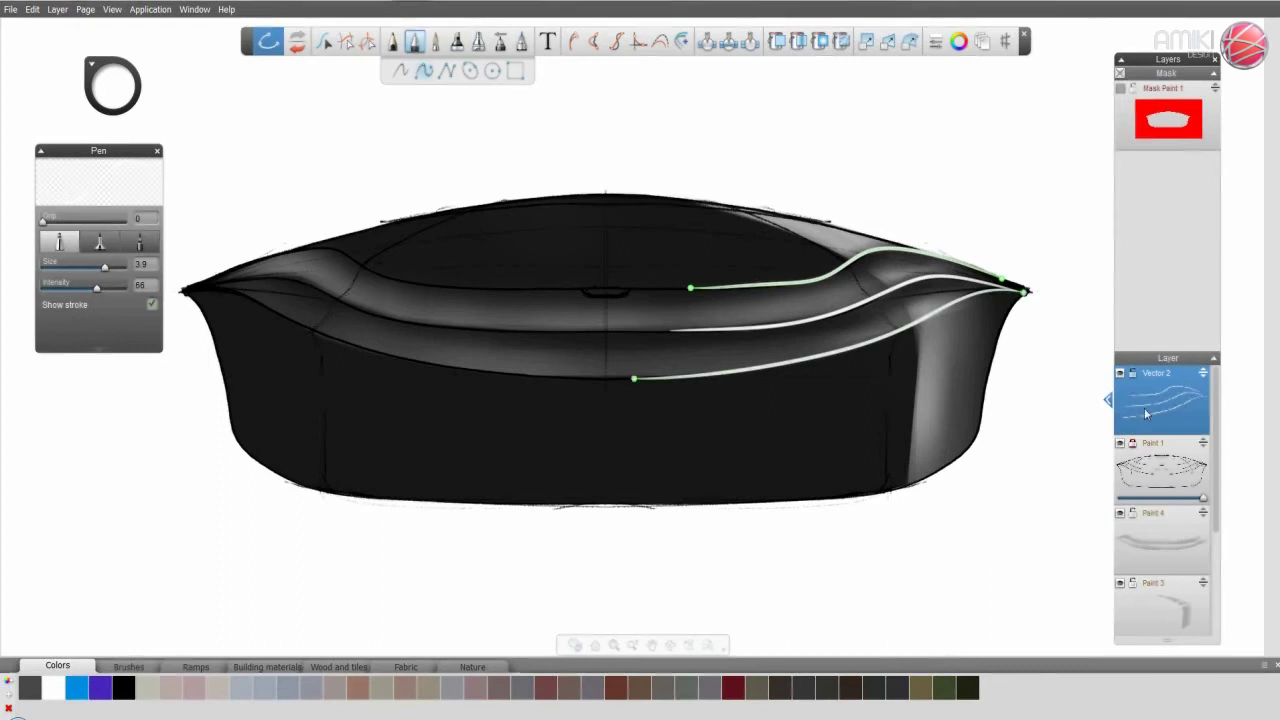
- On a new vector layer with pen size about 1.9, start a highlight at the rim's left tip
{"action": "key", "text": "ctrl+l"}
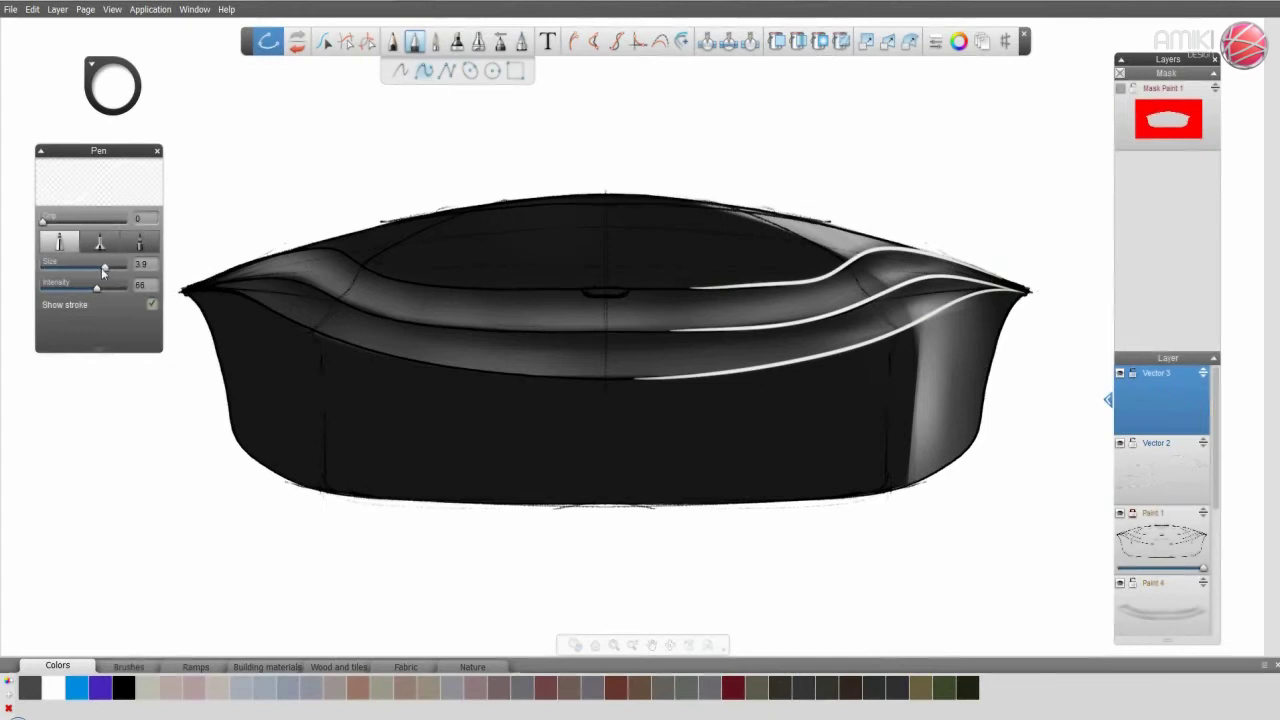
{"action": "mouse_move", "coordinate": [104, 270]}
{"action": "left_mouse_down"}
{"action": "mouse_move", "coordinate": [64, 286]}
{"action": "mouse_move", "coordinate": [75, 286]}
{"action": "left_mouse_up"}
{"action": "left_click", "coordinate": [290, 252]}
{"action": "left_click", "coordinate": [331, 248]}
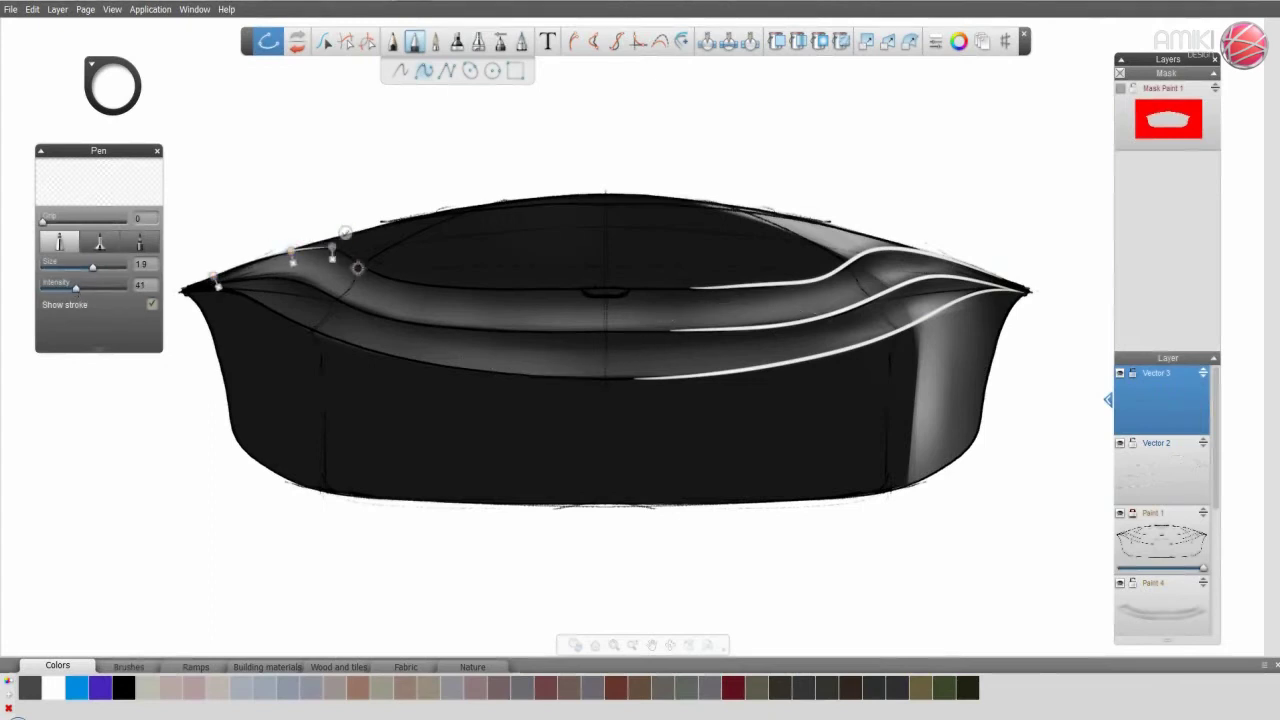
{"action": "left_click", "coordinate": [360, 269]}
{"action": "left_click", "coordinate": [397, 282]}
- Extend the thin highlight along the top rim to the centre, smooth its points and commit it
{"action": "left_click", "coordinate": [467, 290]}
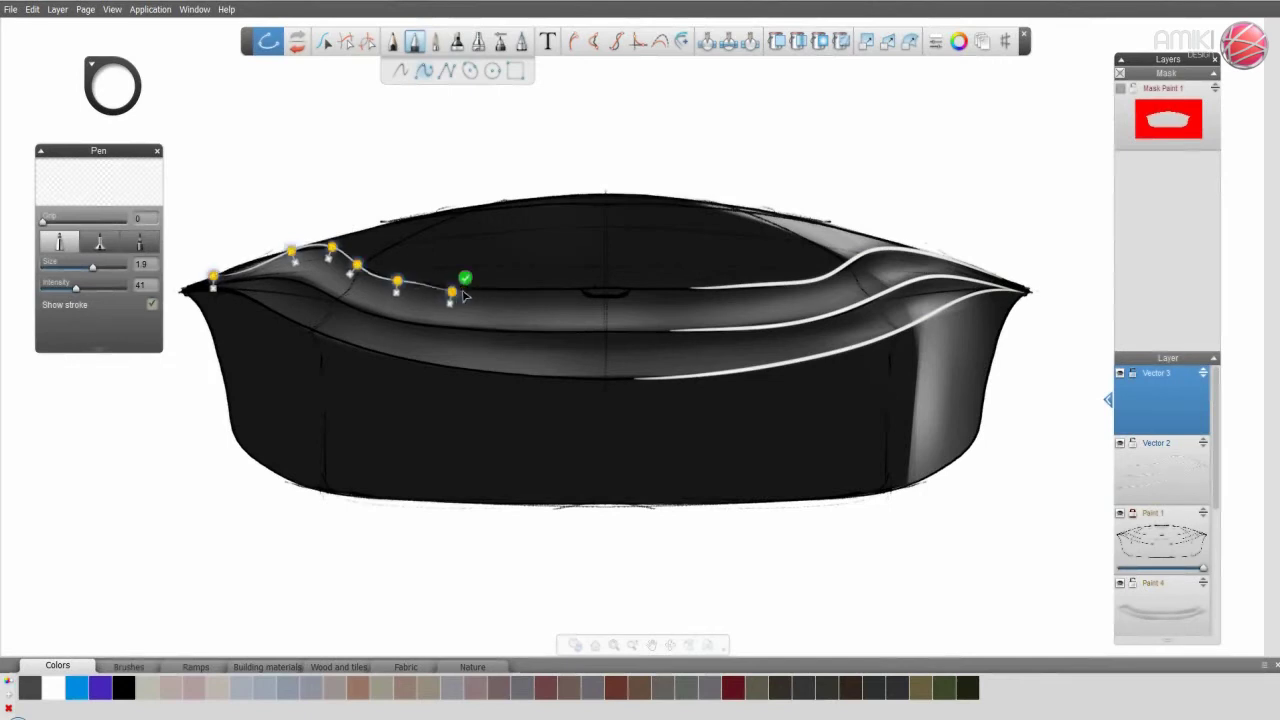
{"action": "left_click", "coordinate": [553, 292]}
{"action": "left_click", "coordinate": [645, 291]}
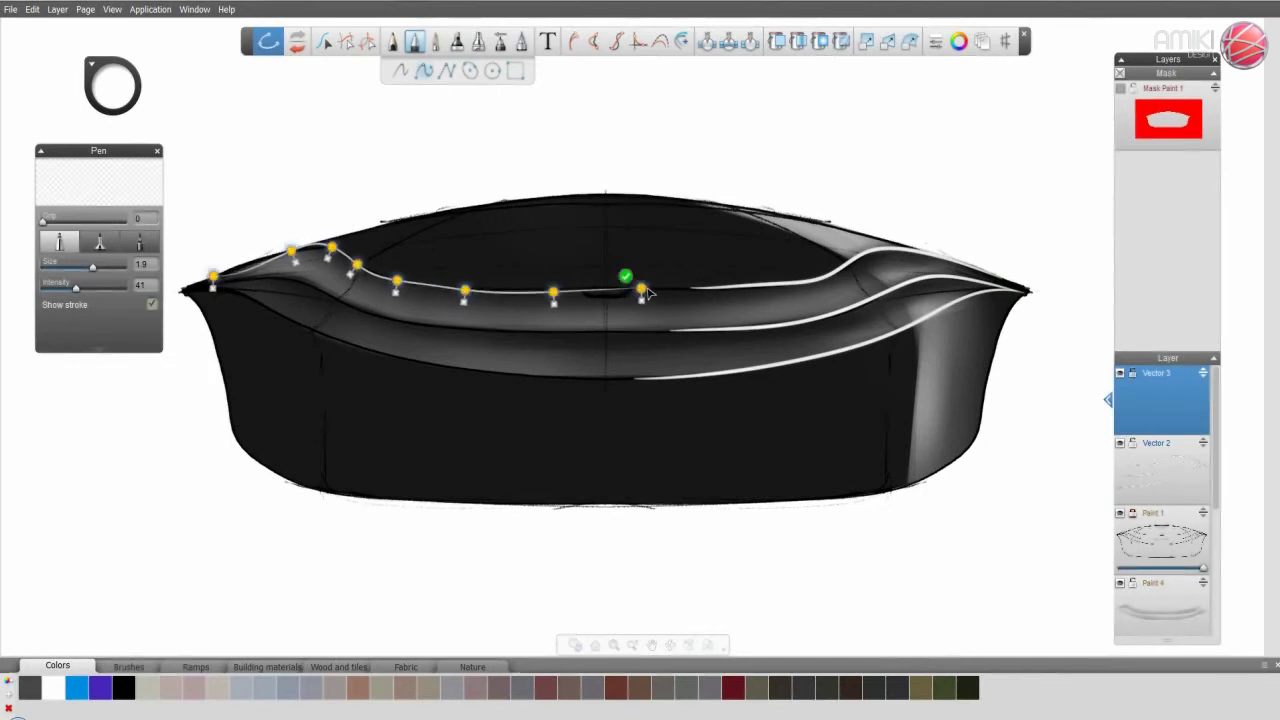
{"action": "left_click", "coordinate": [702, 291]}
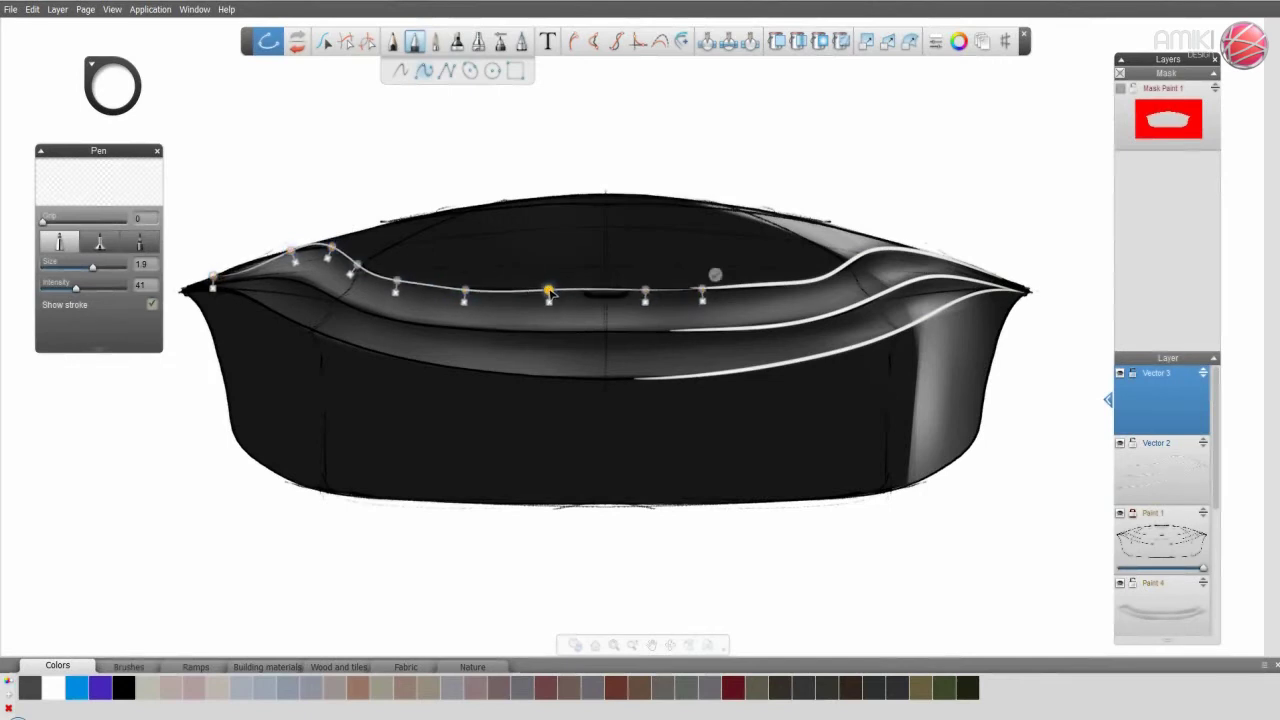
{"action": "left_click_drag", "start_coordinate": [465, 291], "coordinate": [400, 284]}
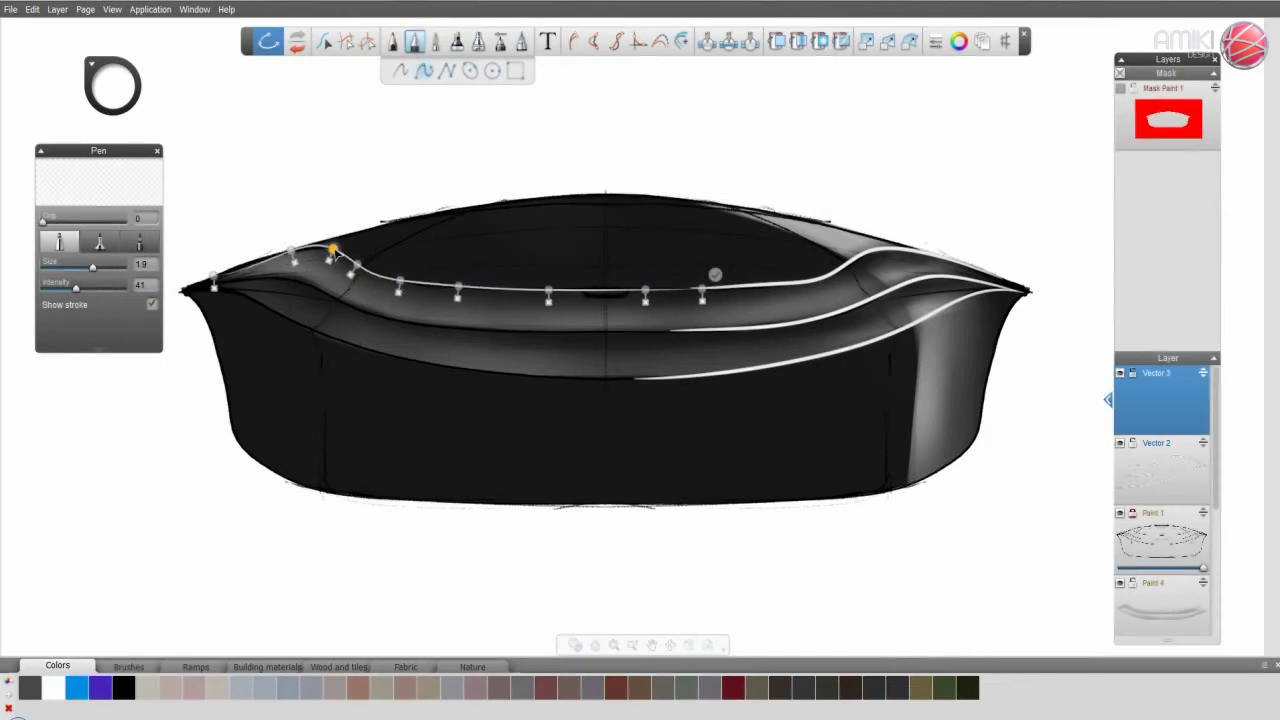
{"action": "mouse_move", "coordinate": [291, 251]}
{"action": "left_mouse_down"}
{"action": "mouse_move", "coordinate": [305, 255]}
{"action": "mouse_move", "coordinate": [273, 258]}
{"action": "left_mouse_up"}
{"action": "mouse_move", "coordinate": [436, 283]}
{"action": "left_mouse_down"}
{"action": "mouse_move", "coordinate": [449, 281]}
{"action": "mouse_move", "coordinate": [396, 284]}
{"action": "left_mouse_up"}
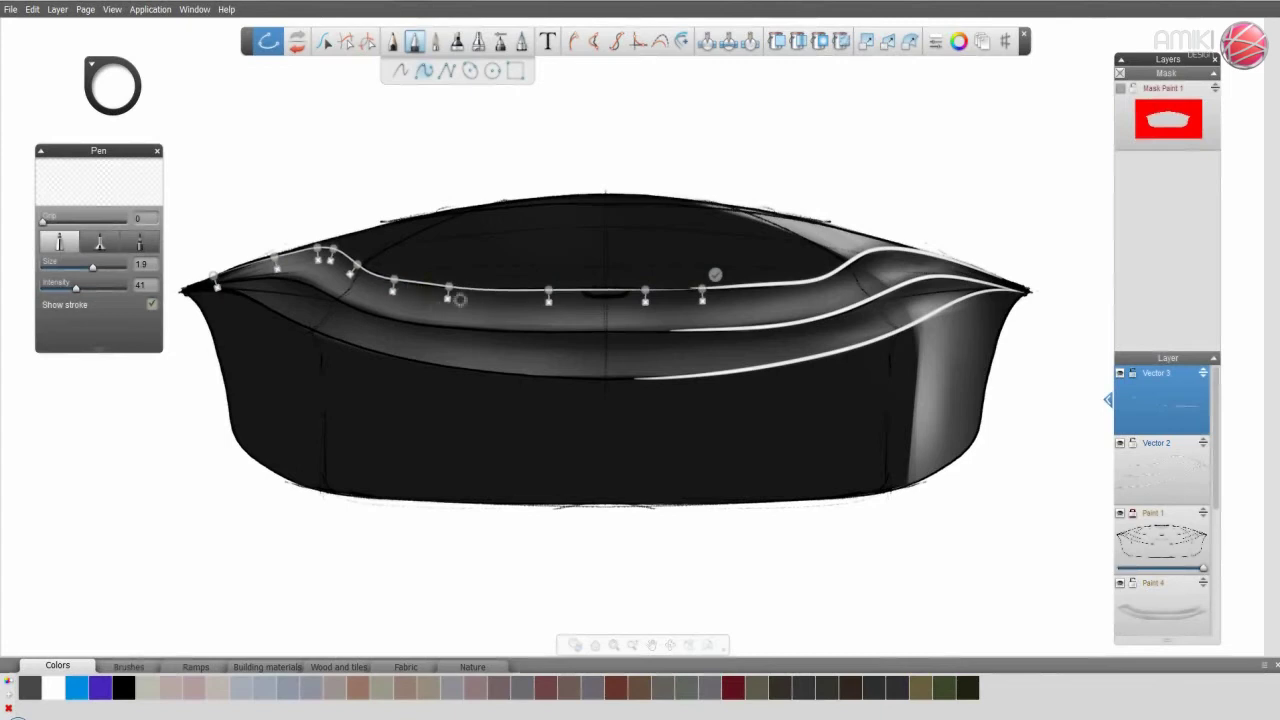
{"action": "left_click", "coordinate": [709, 291]}
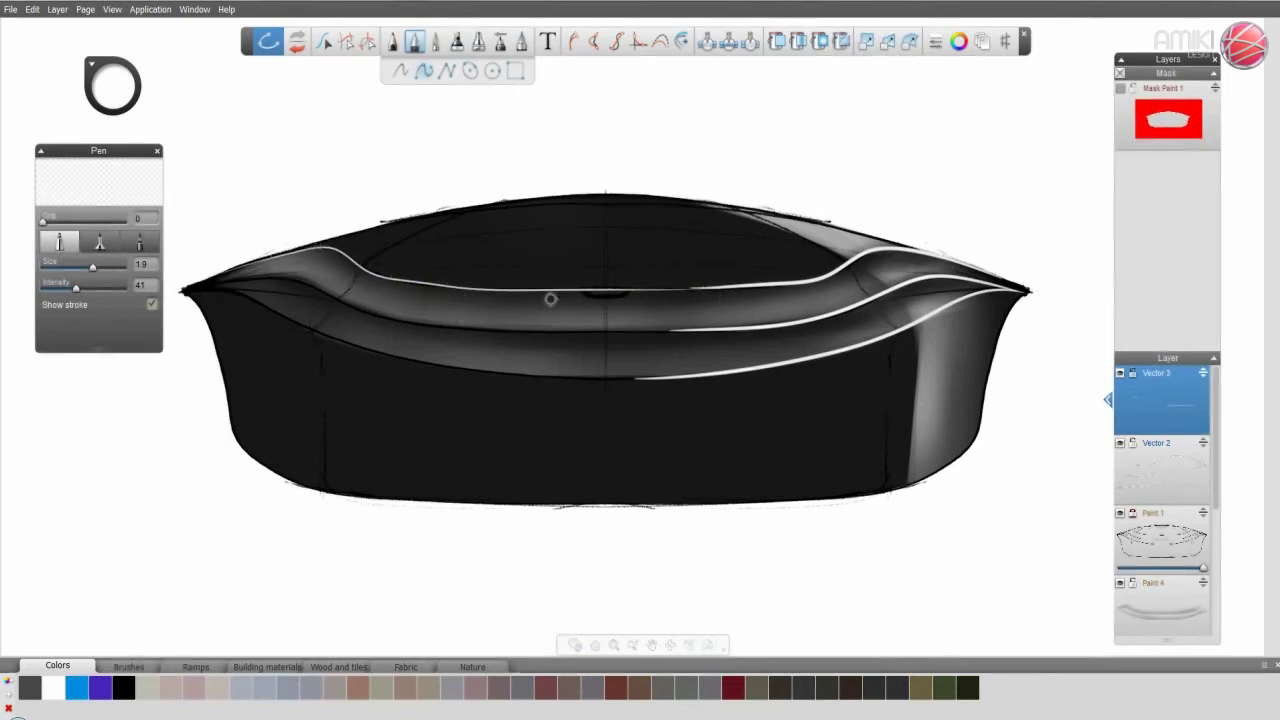
- Thicken the top-rim highlight curve to stroke size 3.2 and return to the Pen tool
{"action": "left_click", "coordinate": [324, 41]}
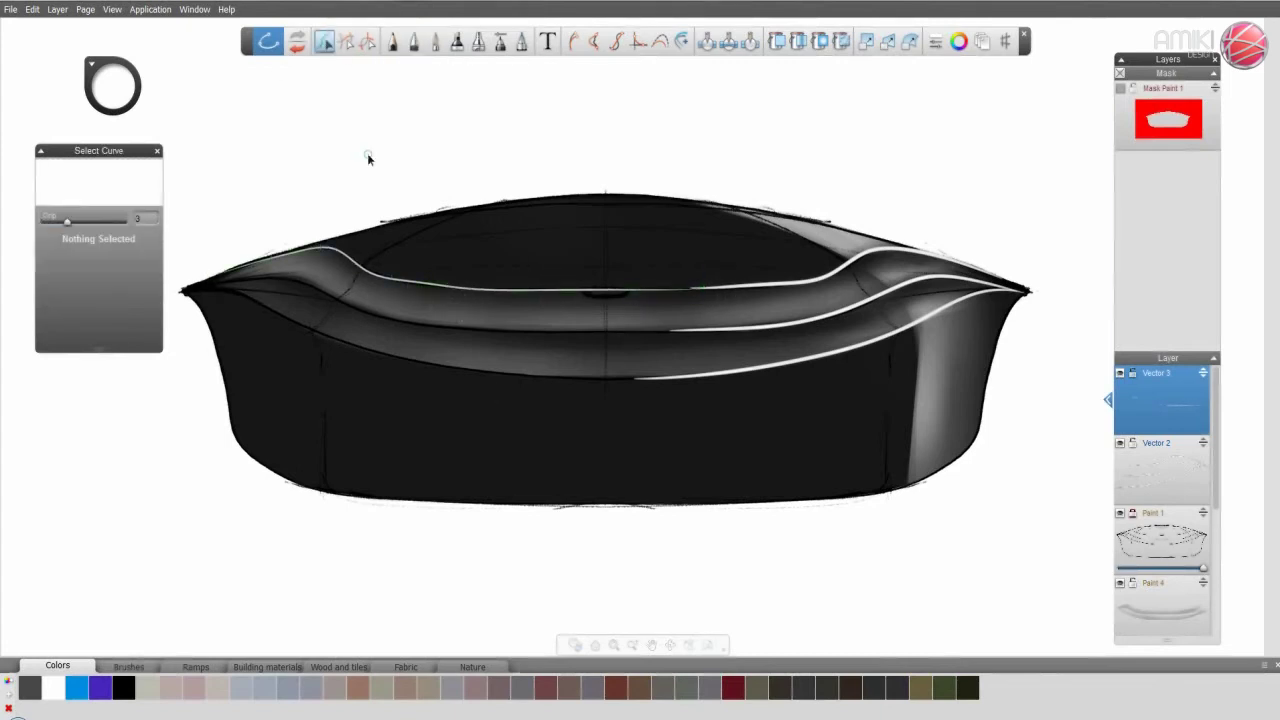
{"action": "left_click", "coordinate": [362, 265]}
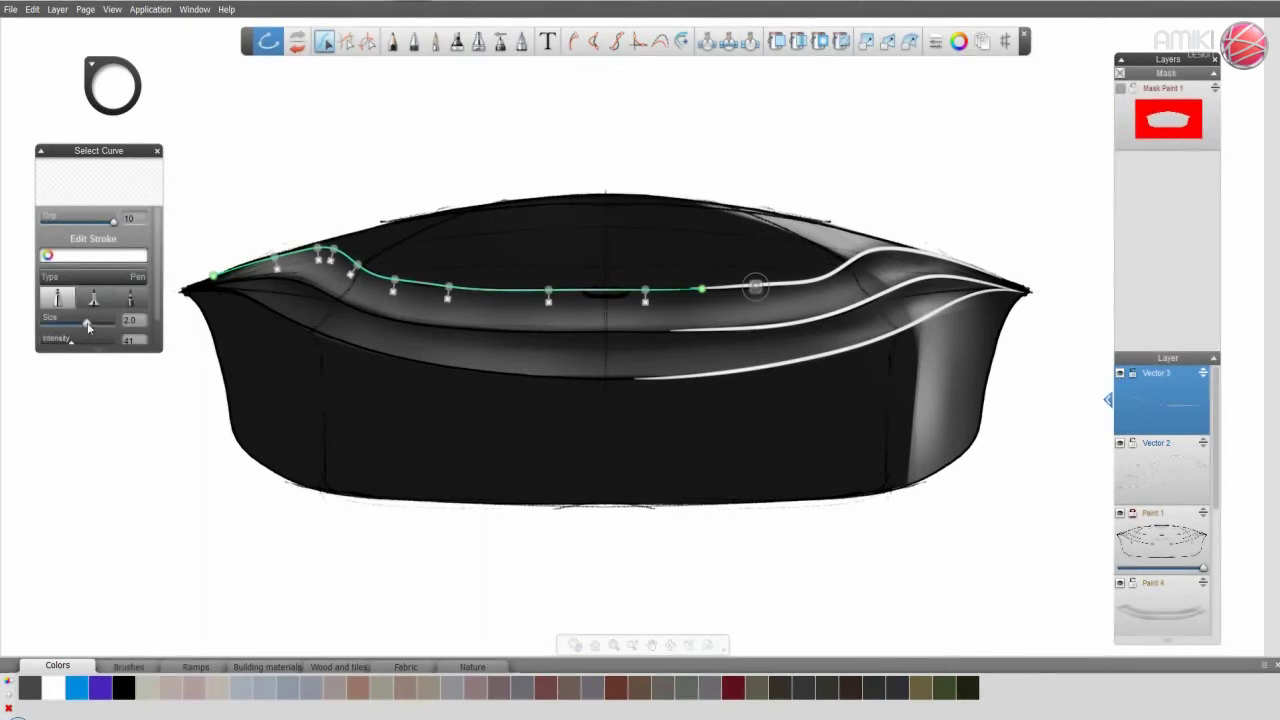
{"action": "left_click_drag", "start_coordinate": [84, 325], "coordinate": [91, 333]}
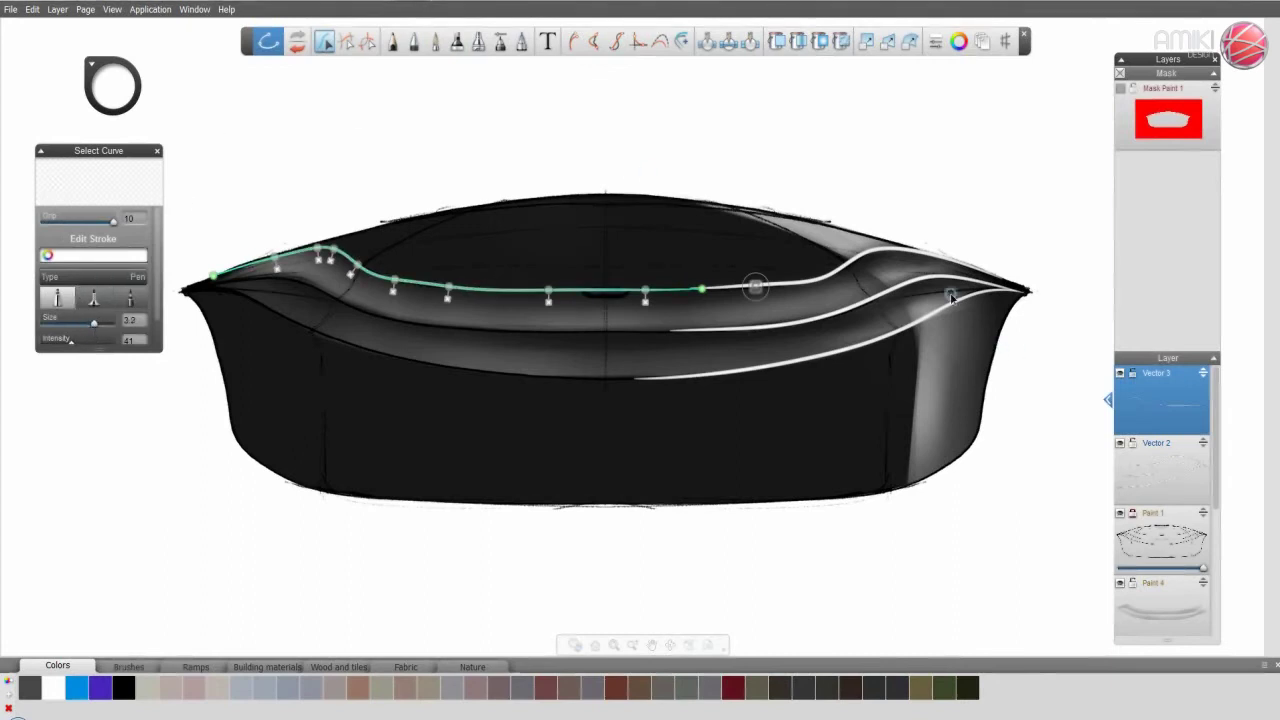
{"action": "left_click", "coordinate": [414, 41]}
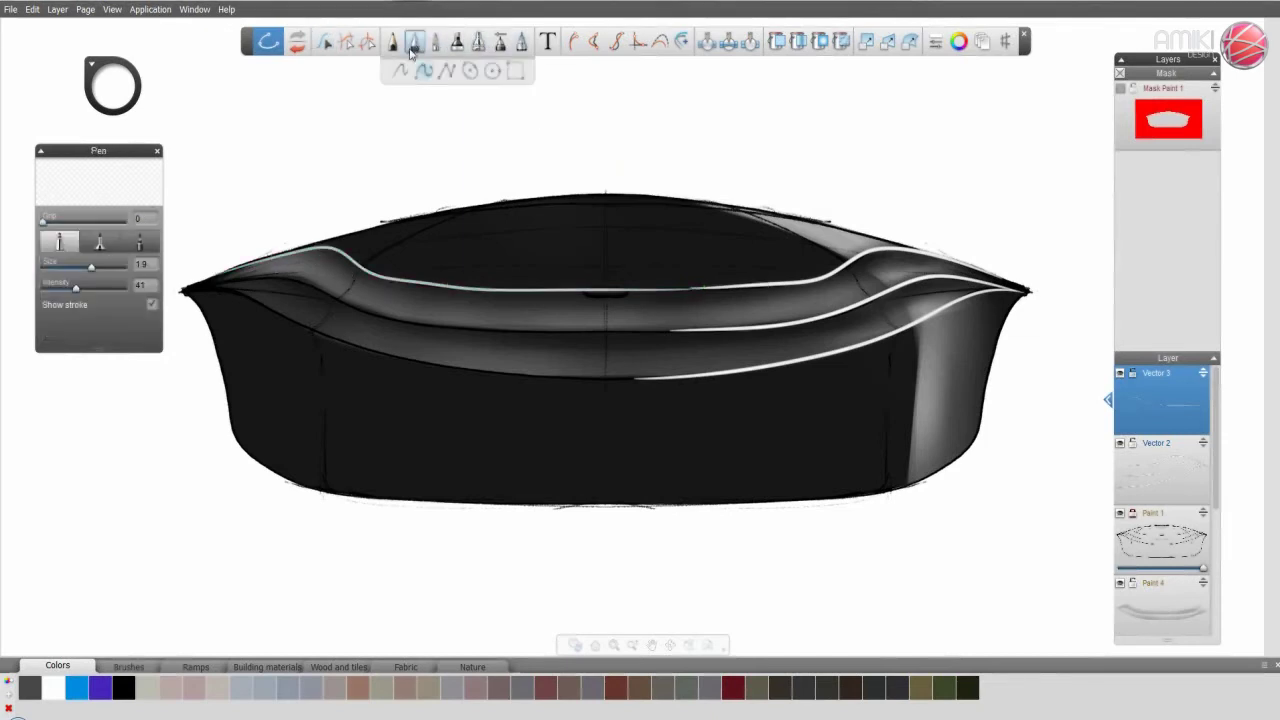
{"action": "left_click", "coordinate": [324, 41]}
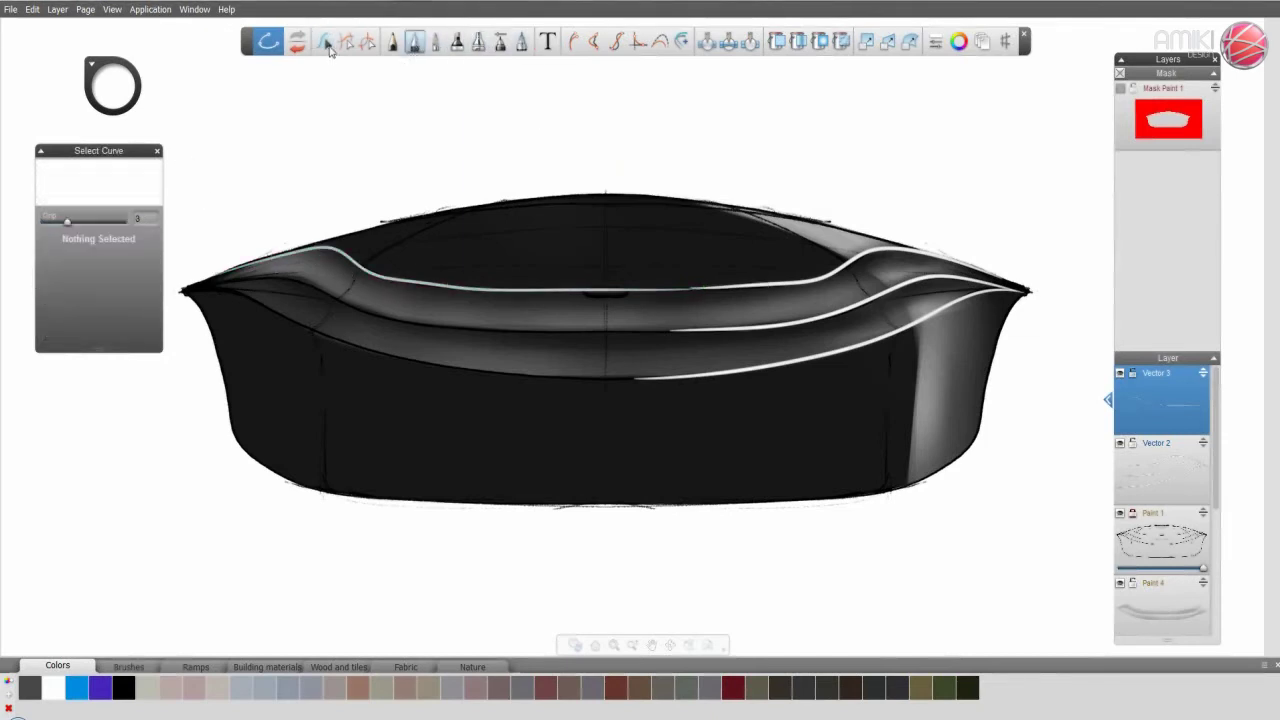
{"action": "left_click", "coordinate": [340, 257]}
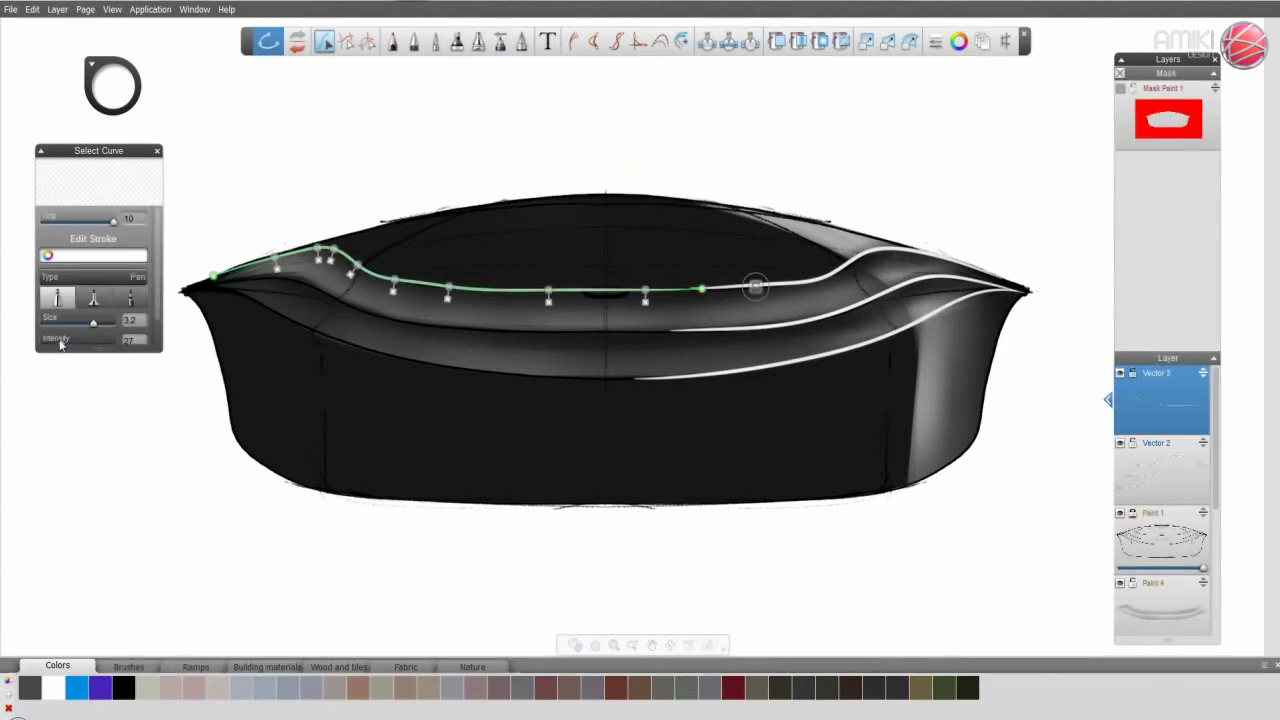
{"action": "left_click", "coordinate": [414, 43]}
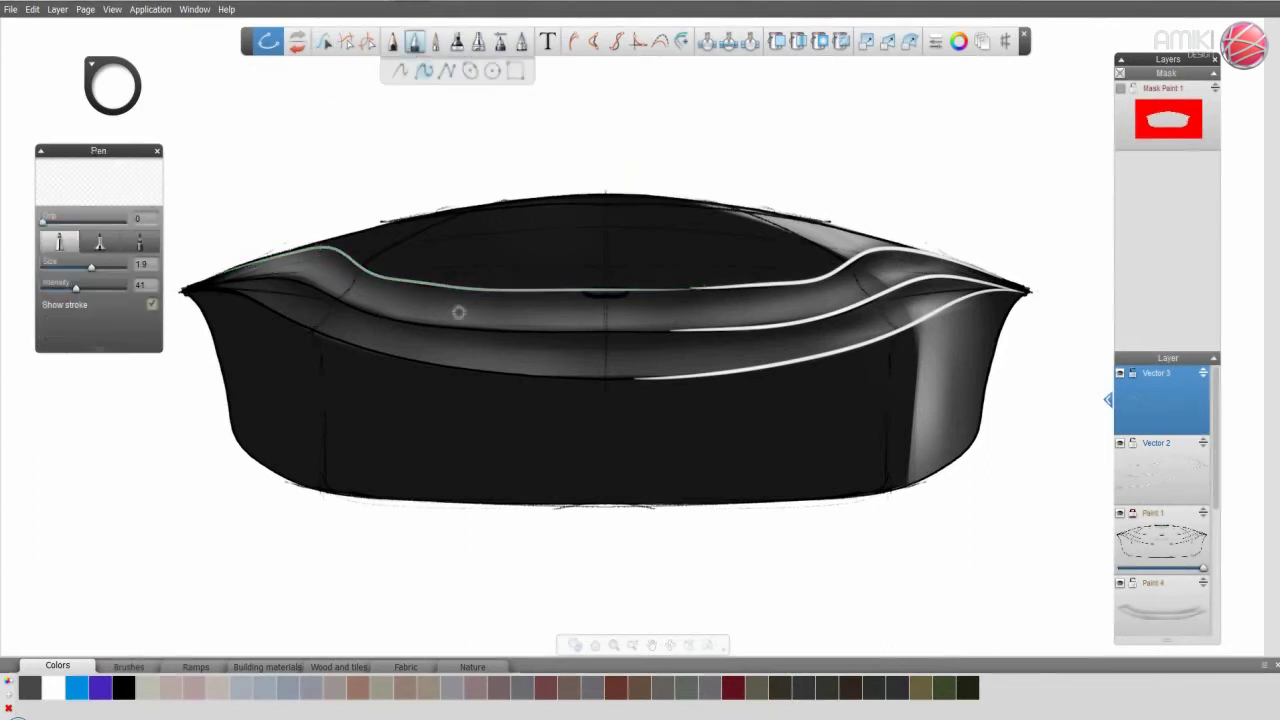
- Draw a thin white curve from the sofa's left tip along the upper rim and commit it
{"action": "left_click", "coordinate": [200, 288]}
{"action": "left_click", "coordinate": [248, 278]}
{"action": "left_click", "coordinate": [313, 286]}
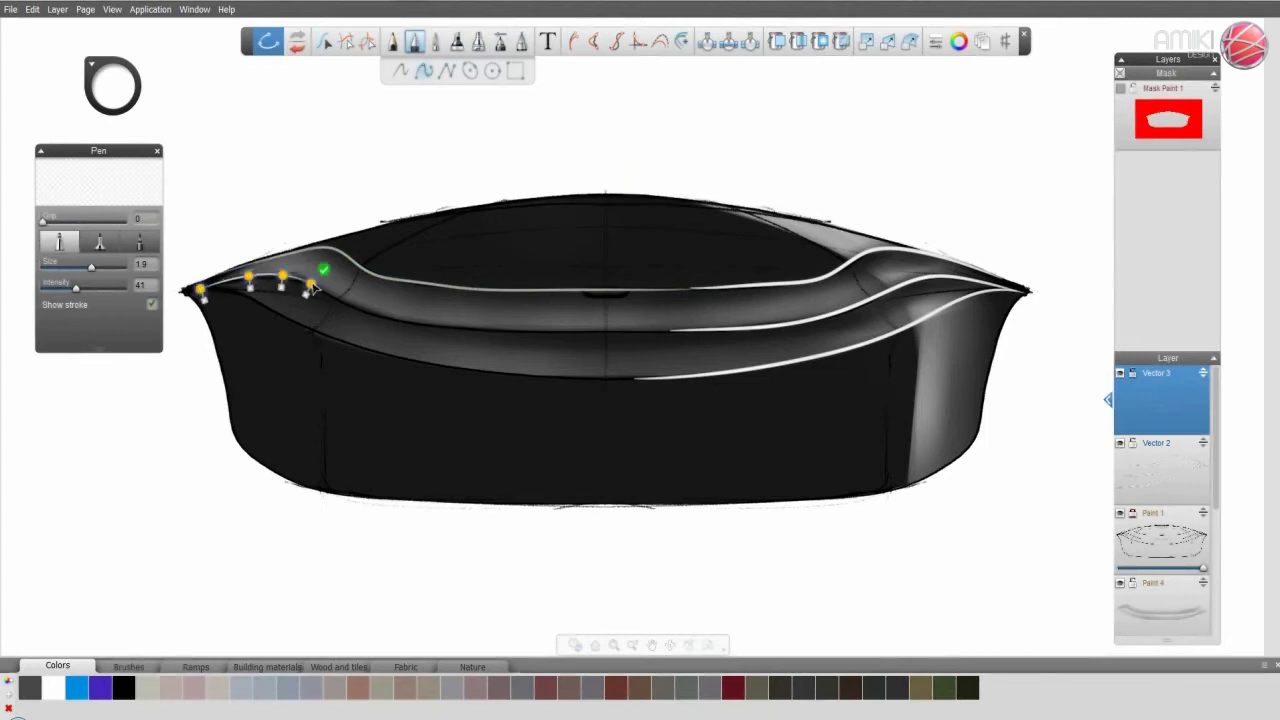
{"action": "left_click", "coordinate": [345, 305]}
{"action": "left_click", "coordinate": [393, 320]}
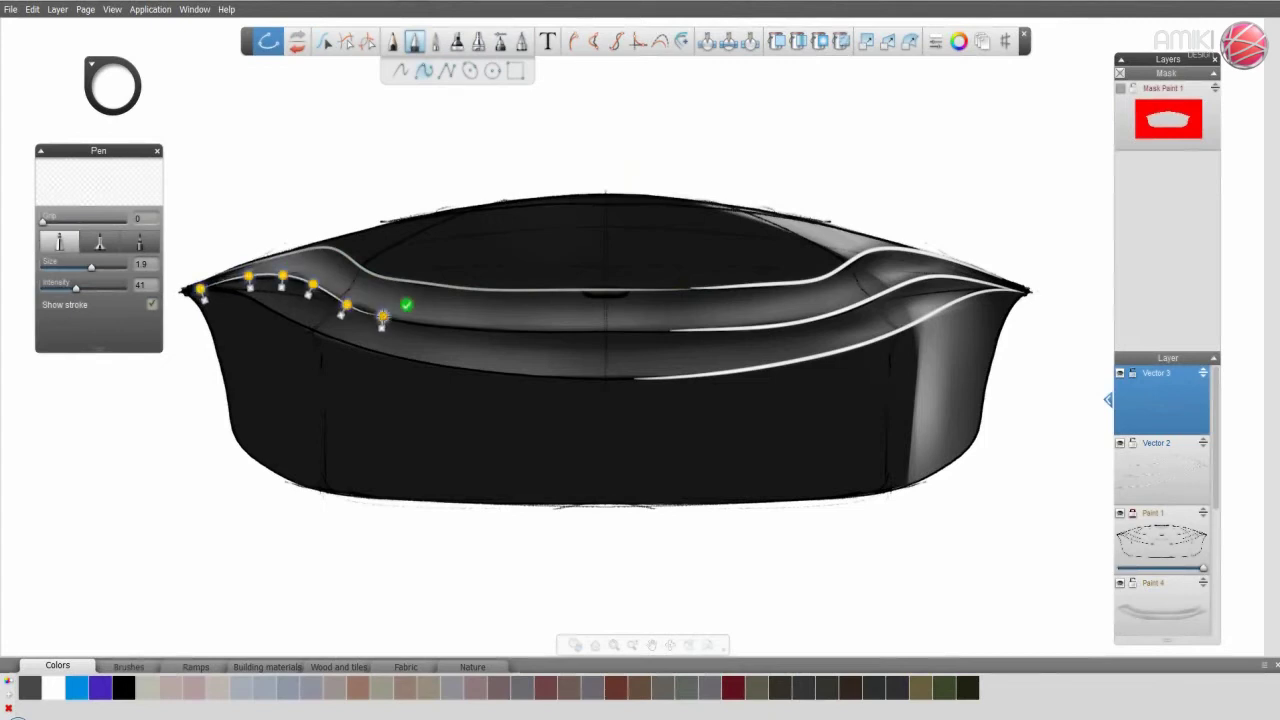
{"action": "left_click", "coordinate": [440, 332]}
{"action": "left_click", "coordinate": [495, 338]}
{"action": "left_click", "coordinate": [559, 336]}
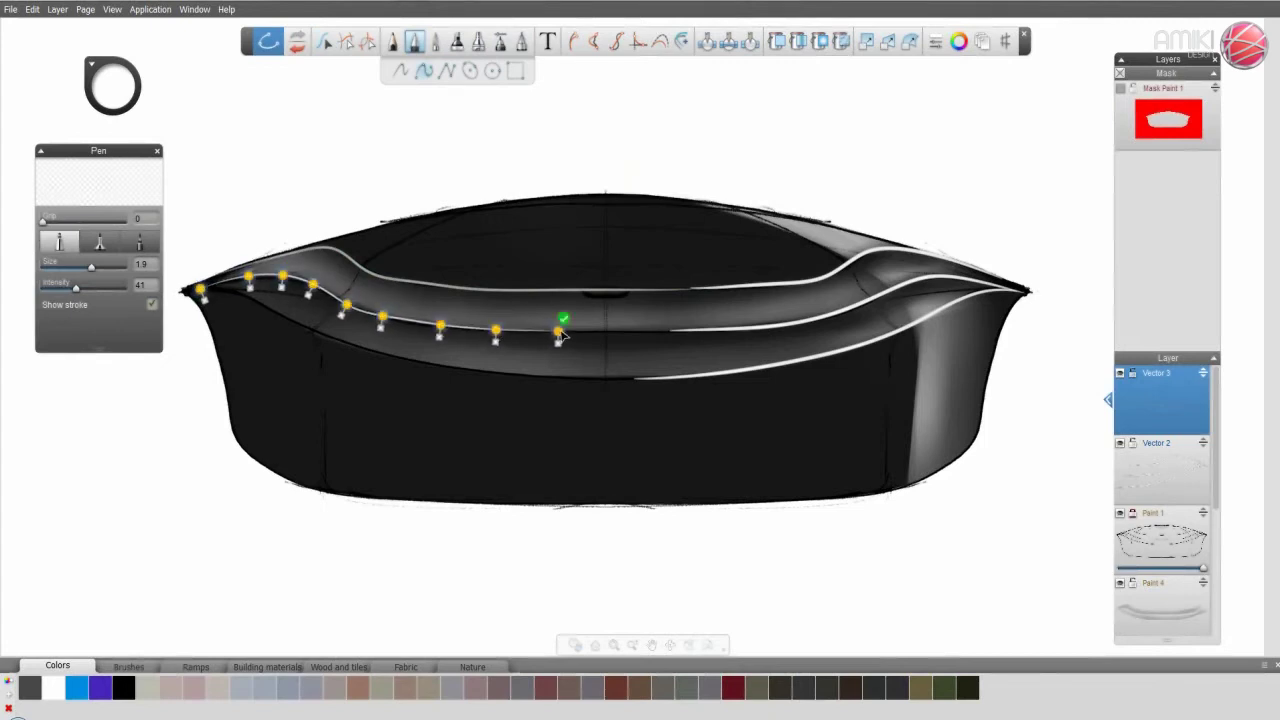
{"action": "left_click", "coordinate": [660, 338]}
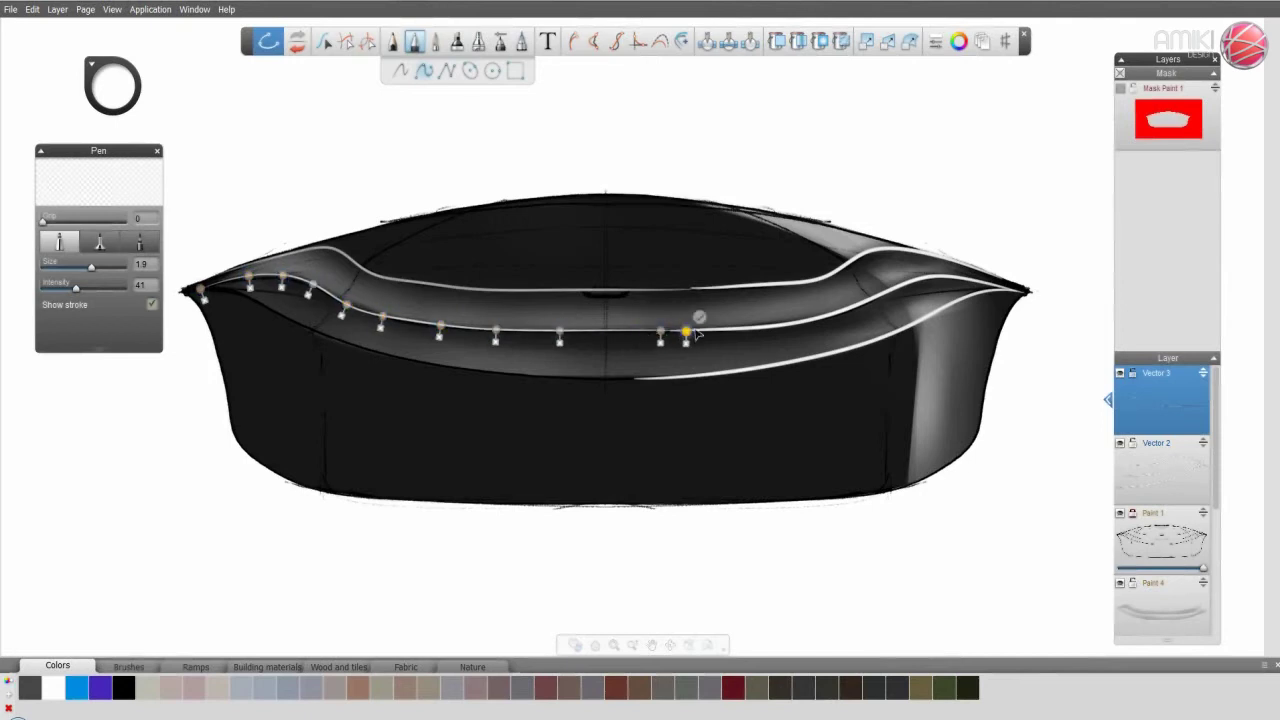
{"action": "left_click_drag", "start_coordinate": [349, 310], "coordinate": [348, 308]}
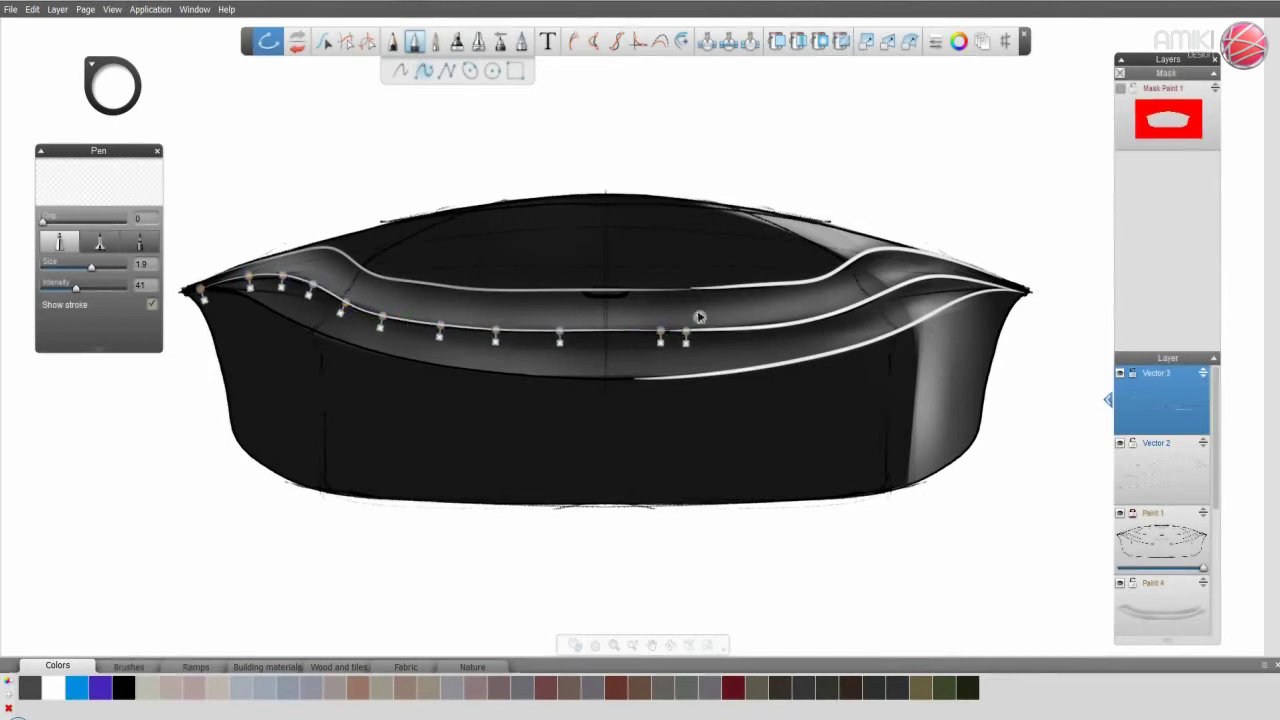
{"action": "key", "text": "Return"}
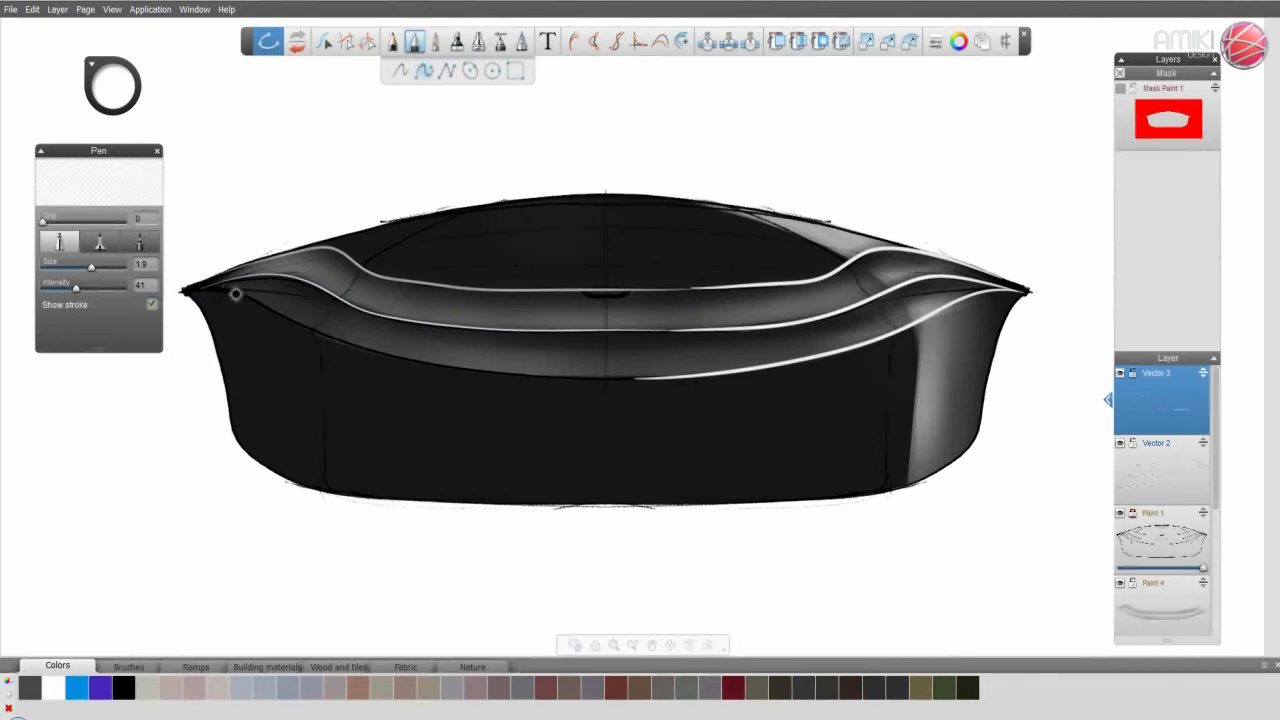
- Place a second curve along the lower rim toward the centre and refine its points
{"action": "left_click", "coordinate": [237, 298]}
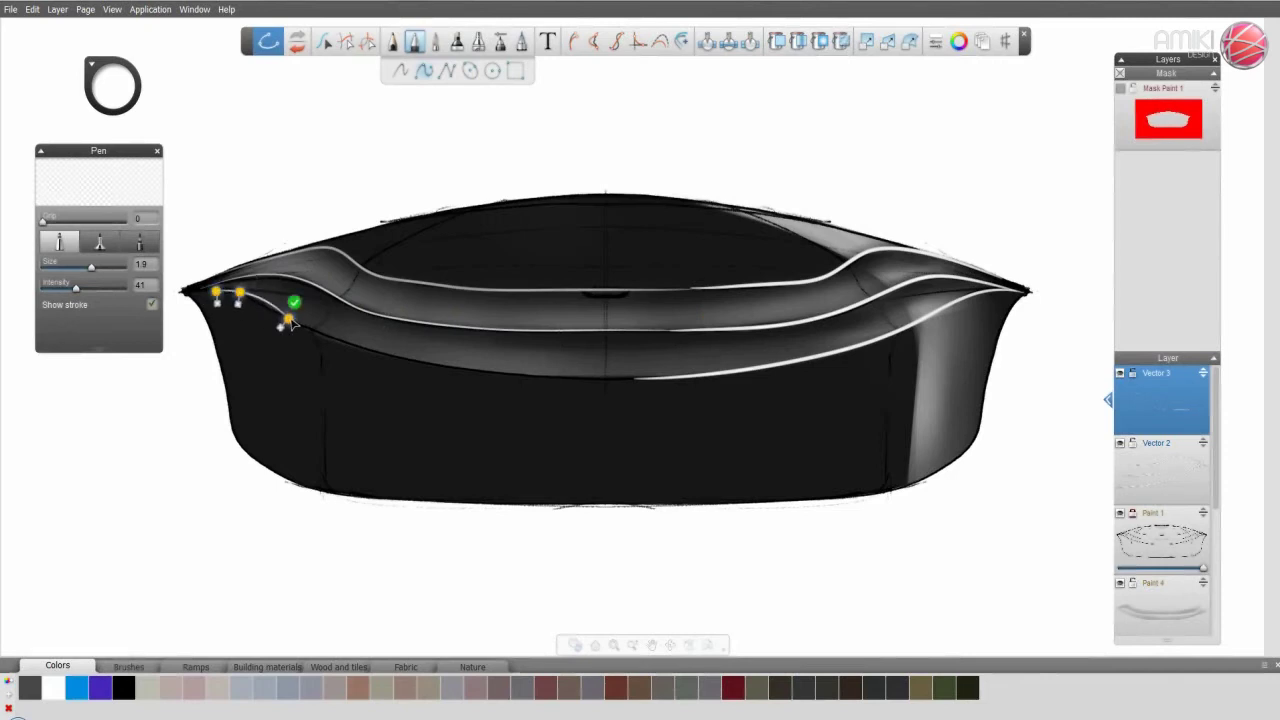
{"action": "left_click", "coordinate": [297, 330]}
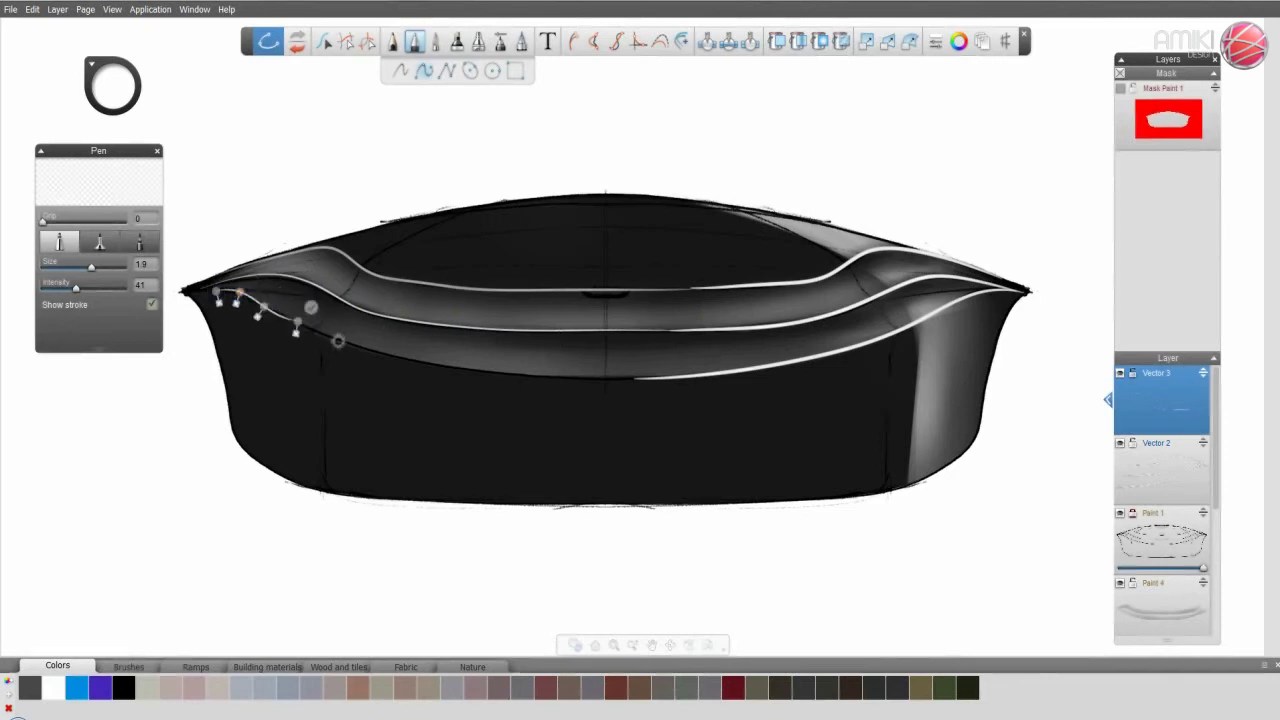
{"action": "left_click", "coordinate": [325, 345]}
{"action": "left_click", "coordinate": [388, 356]}
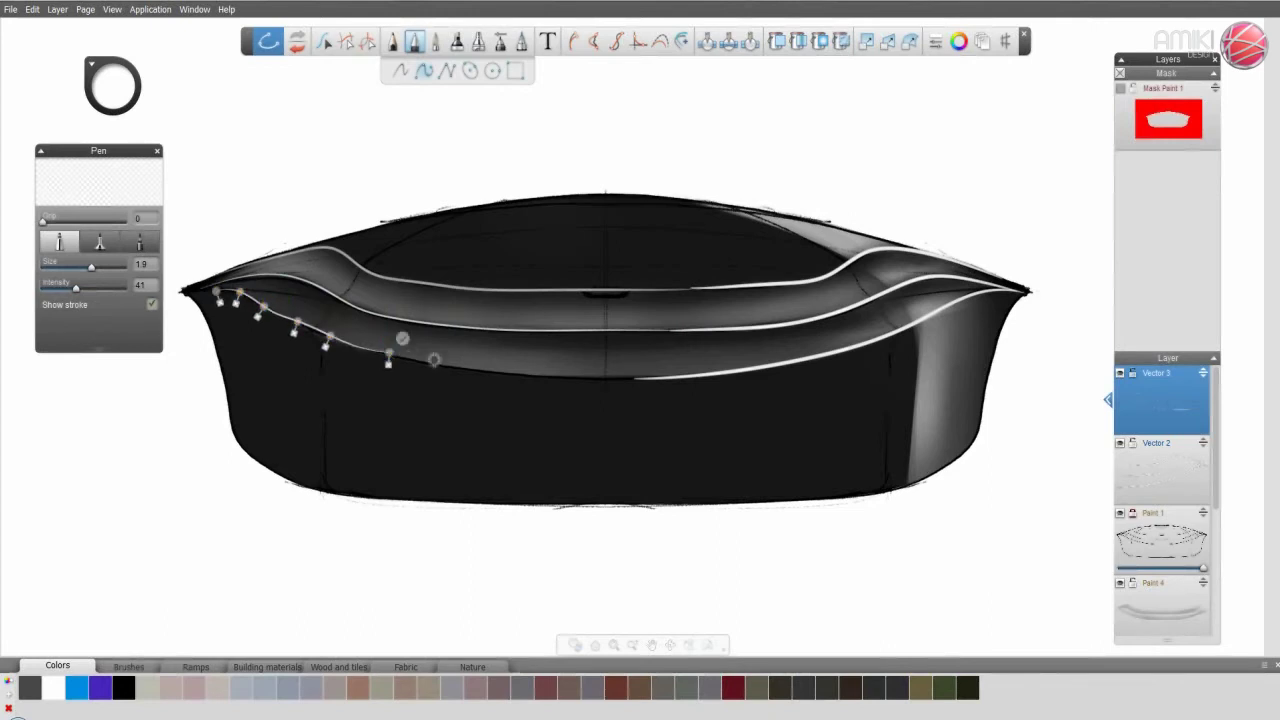
{"action": "left_click", "coordinate": [458, 371]}
{"action": "left_click", "coordinate": [563, 378]}
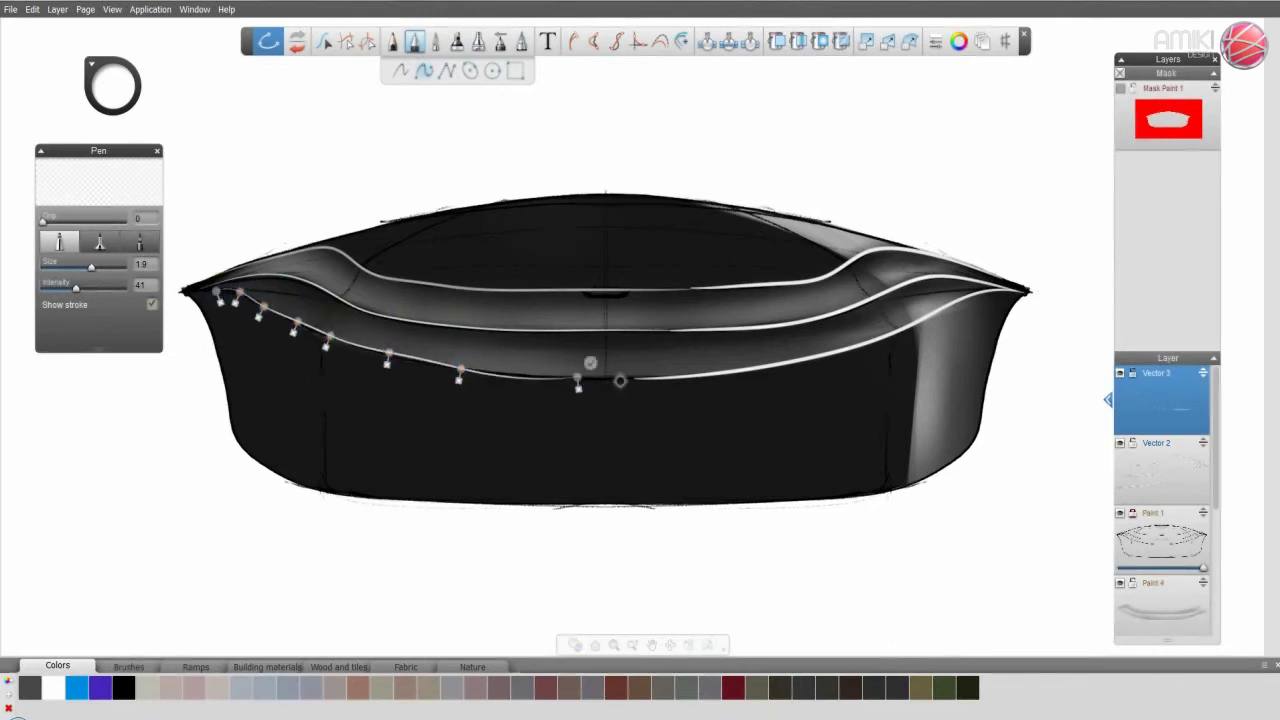
{"action": "left_click", "coordinate": [653, 383]}
{"action": "left_click_drag", "start_coordinate": [564, 377], "coordinate": [562, 381]}
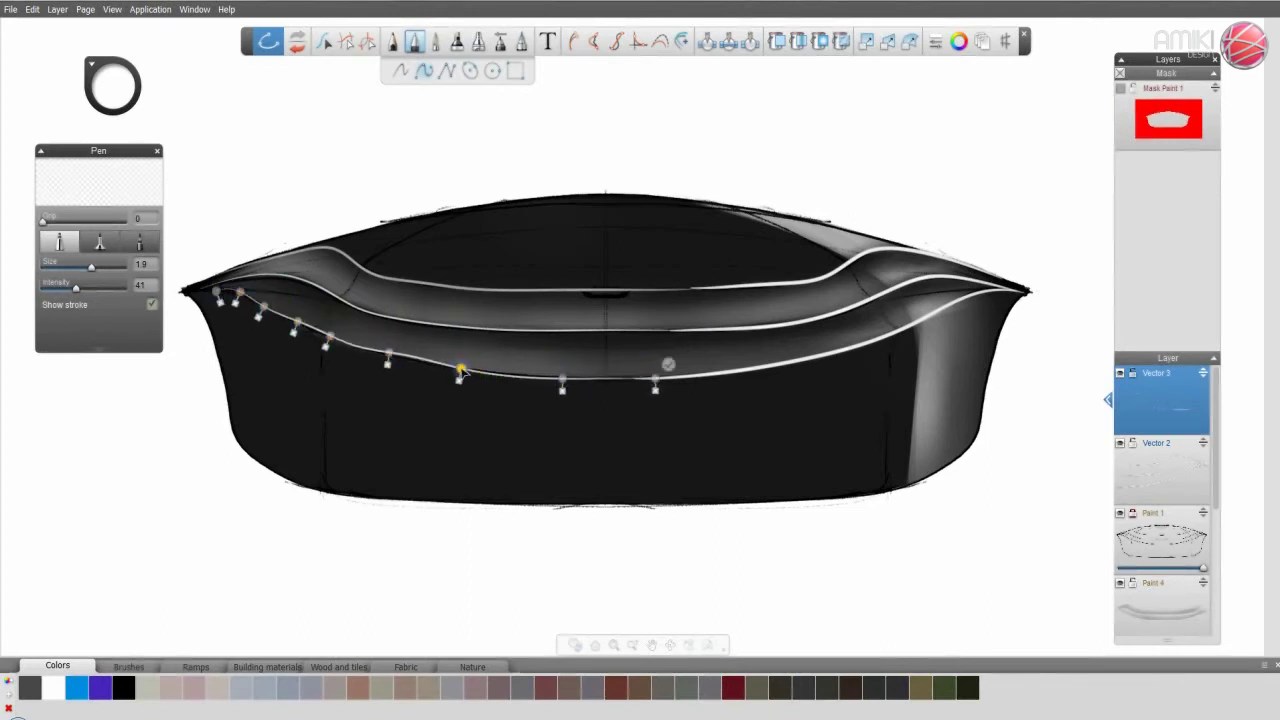
{"action": "left_click_drag", "start_coordinate": [389, 360], "coordinate": [380, 362]}
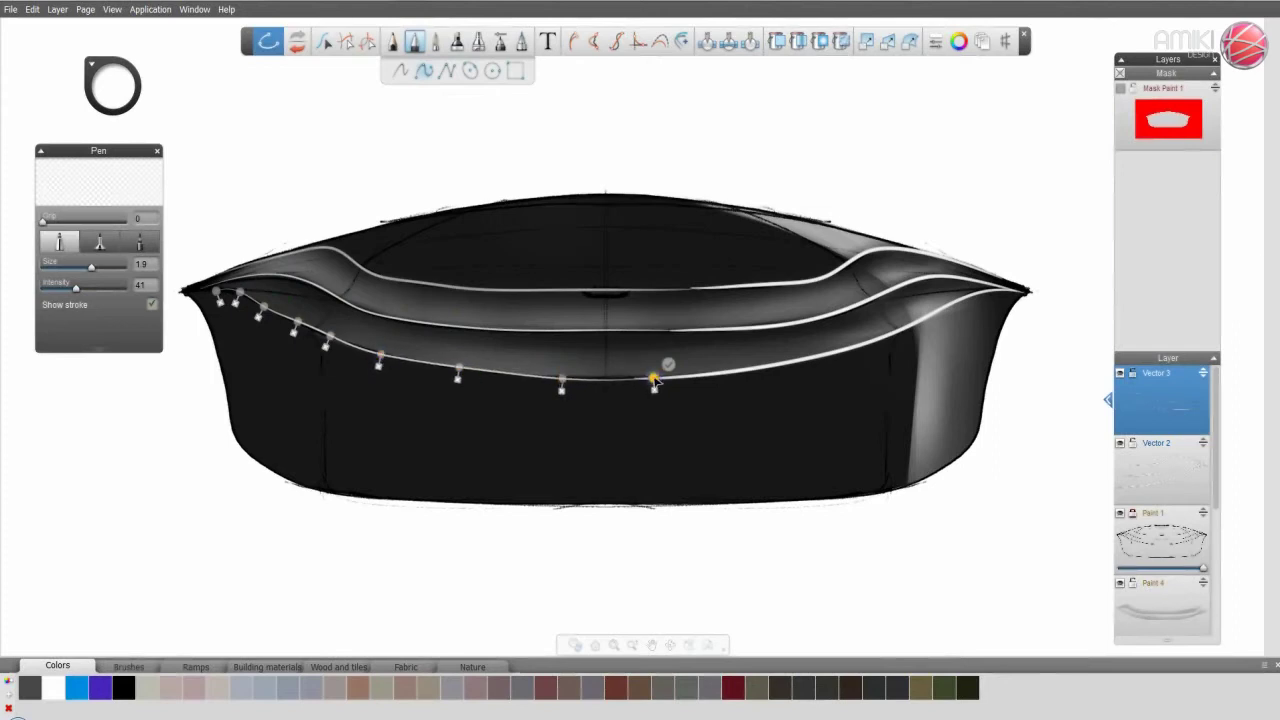
{"action": "left_click_drag", "start_coordinate": [561, 379], "coordinate": [557, 377]}
{"action": "left_click_drag", "start_coordinate": [652, 380], "coordinate": [652, 385]}
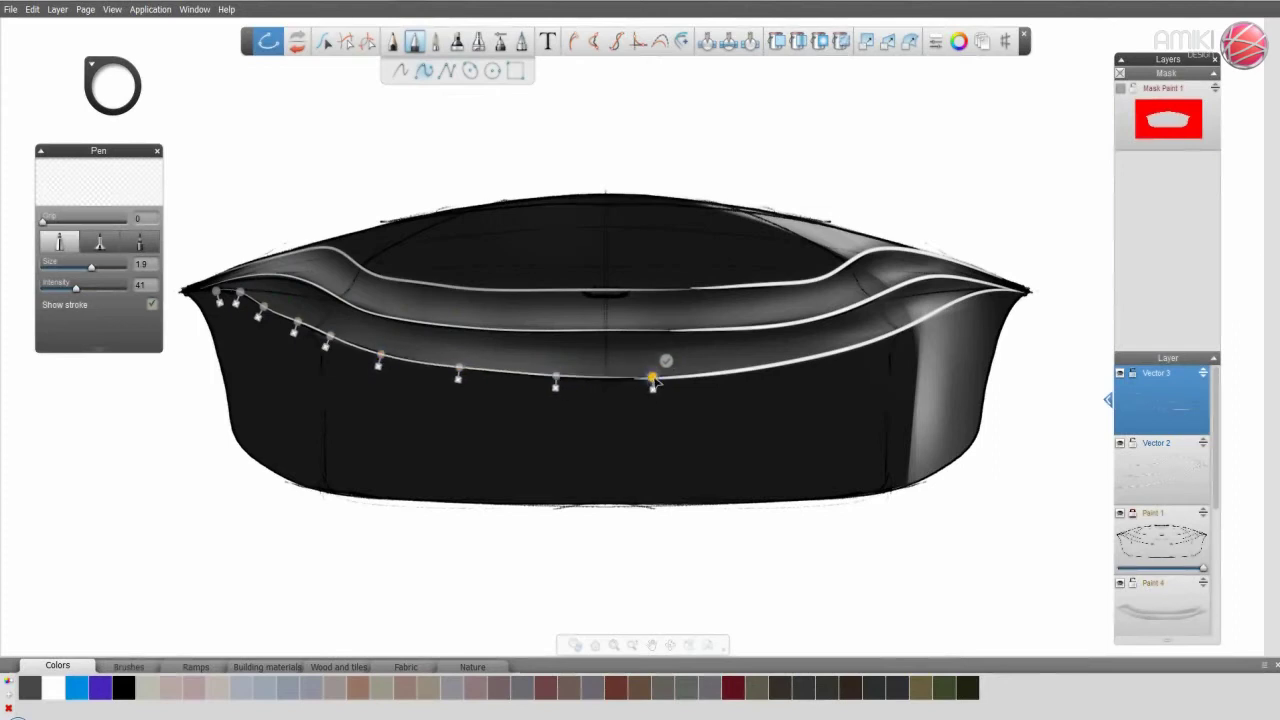
{"action": "left_click_drag", "start_coordinate": [217, 298], "coordinate": [202, 295]}
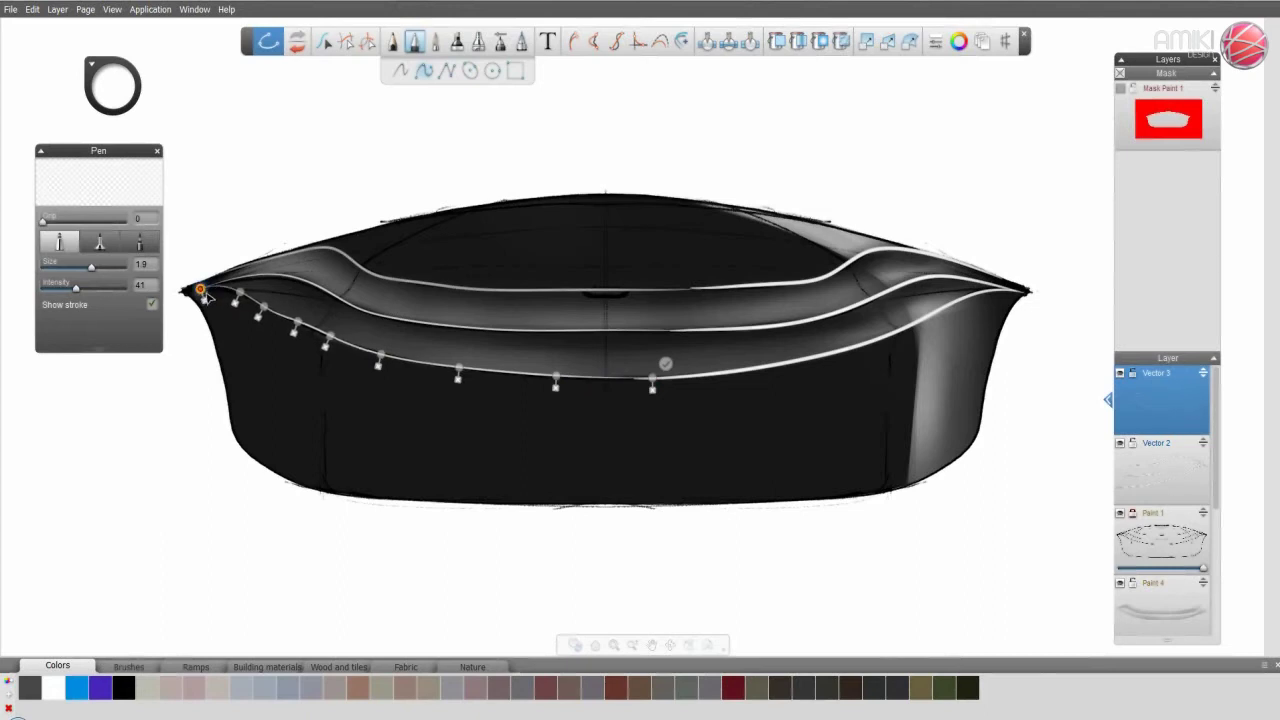
{"action": "left_click_drag", "start_coordinate": [300, 328], "coordinate": [300, 334]}
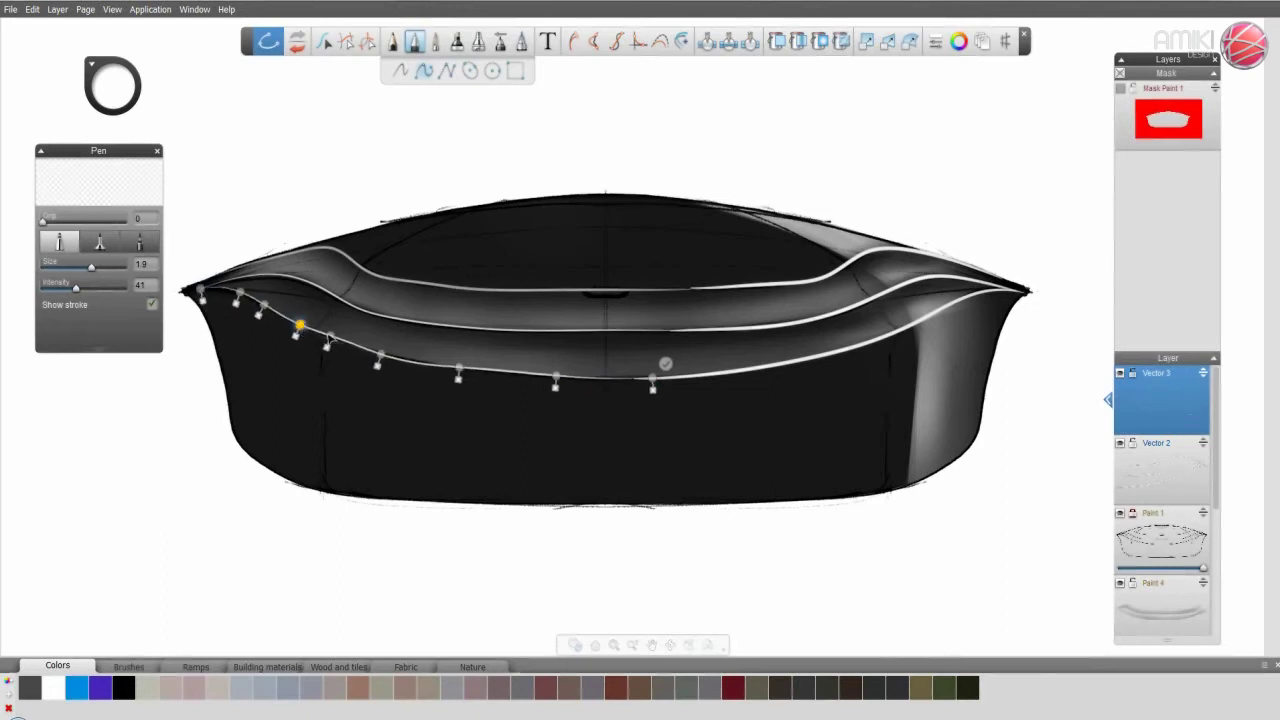
- Commit the lower highlight curve and raise Vector 2's opacity from 75 to 91
{"action": "left_click", "coordinate": [665, 363]}
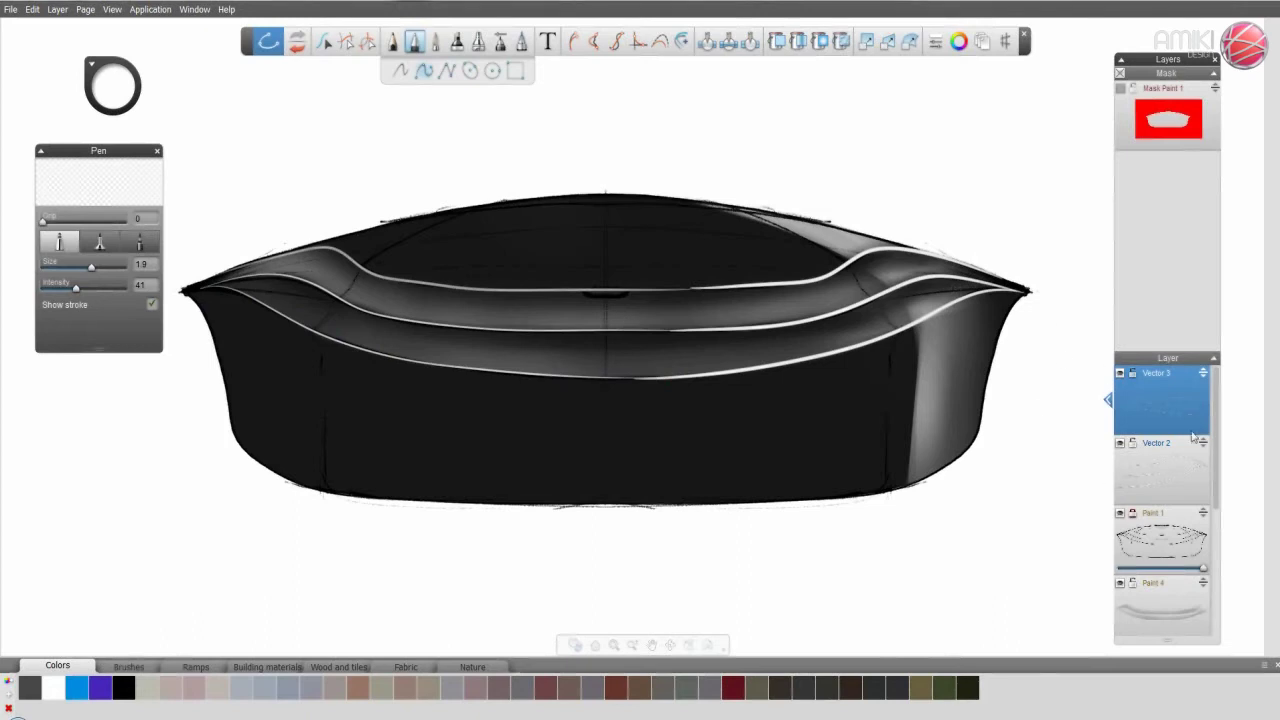
{"action": "left_click", "coordinate": [1160, 472]}
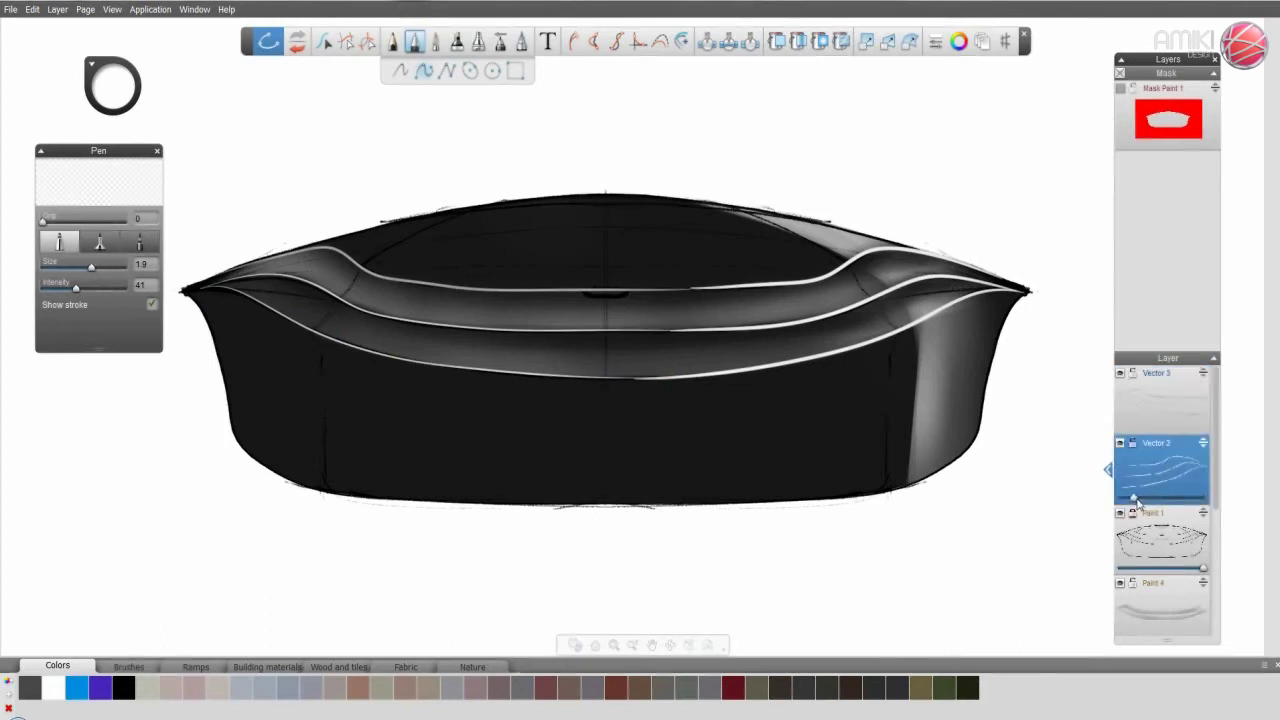
{"action": "left_click", "coordinate": [1203, 442]}
{"action": "left_click_drag", "start_coordinate": [1066, 459], "coordinate": [1037, 465]}
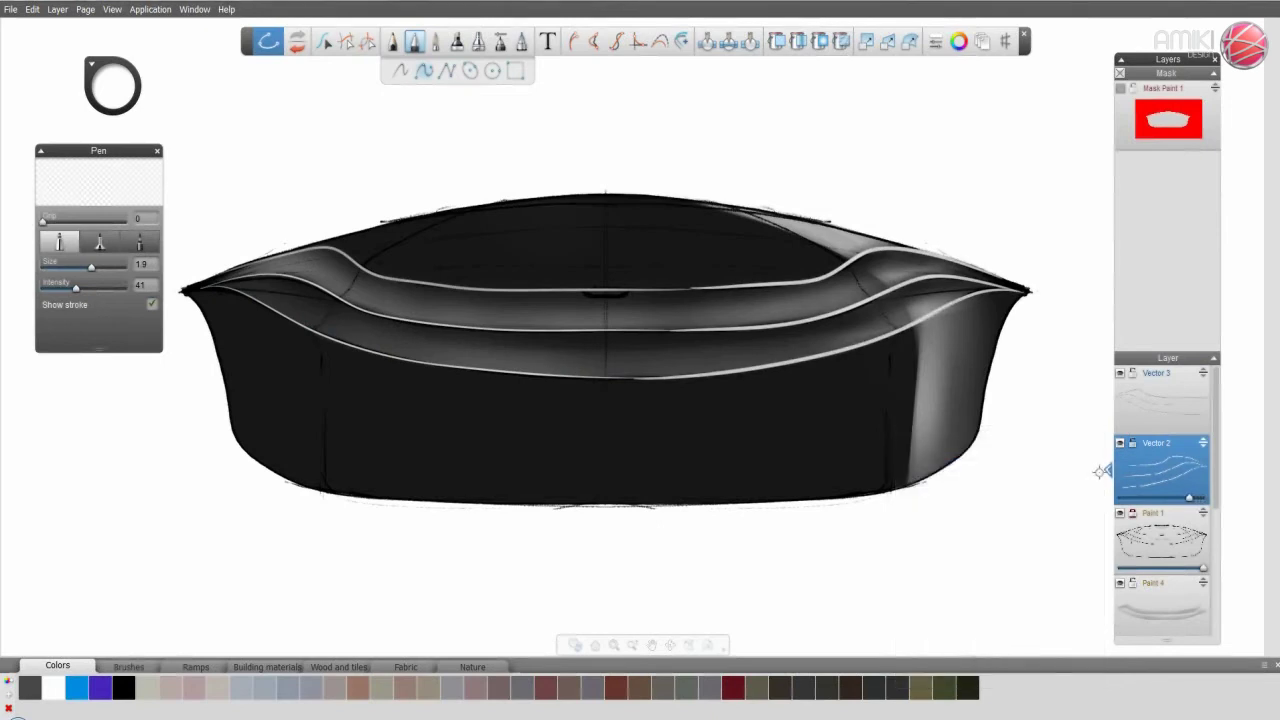
{"action": "left_click_drag", "start_coordinate": [1189, 498], "coordinate": [1205, 498]}
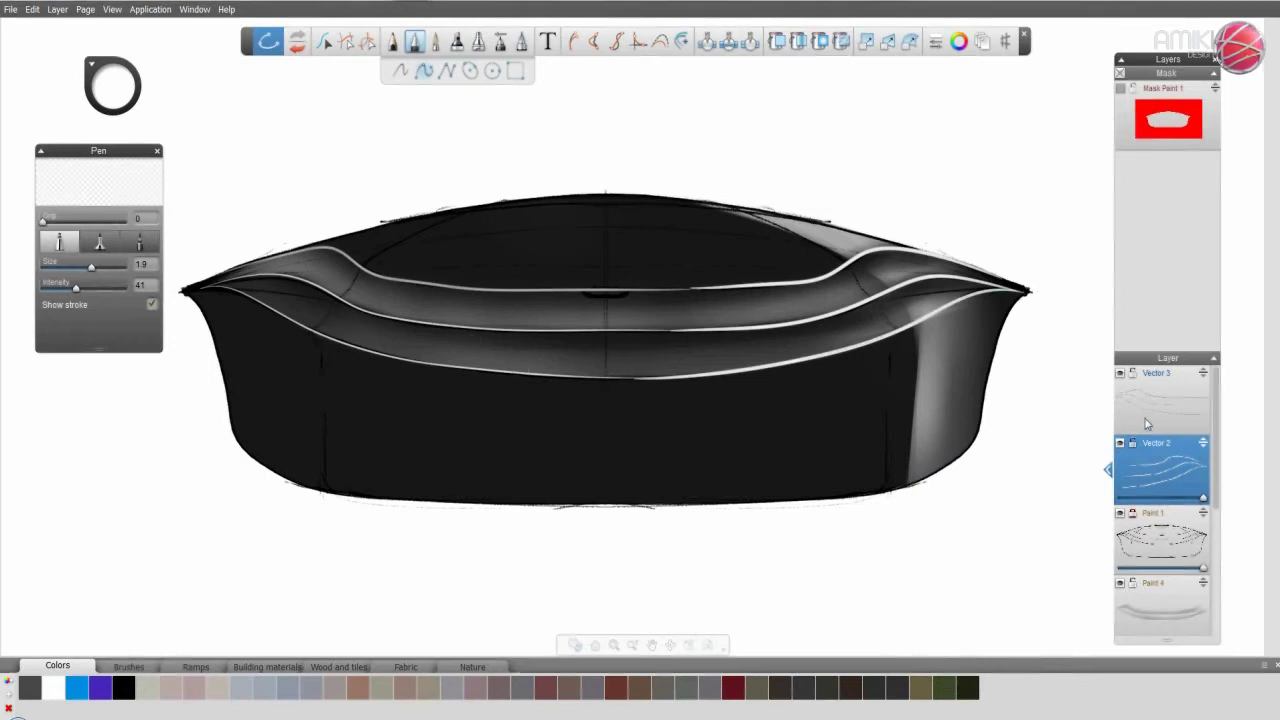
{"action": "left_click", "coordinate": [1150, 405]}
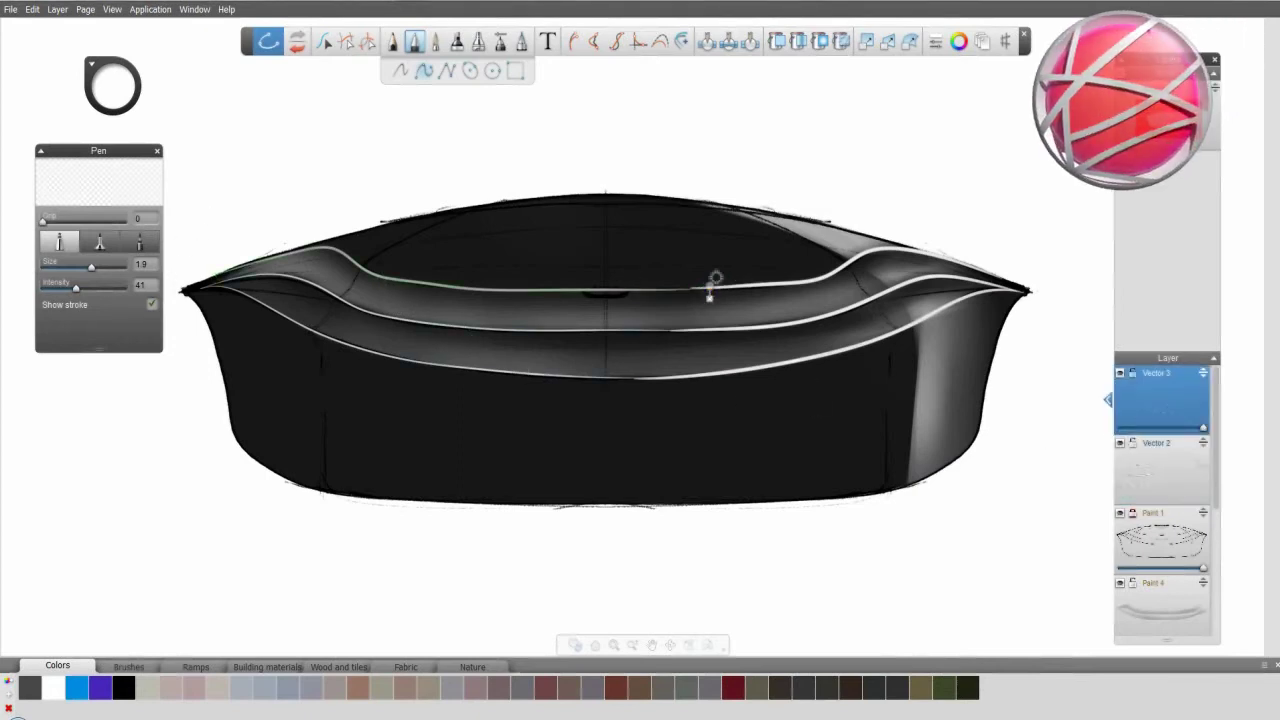
- Pull up a point on the top rim curve and soften both left curves to stroke size near 2
{"action": "left_click", "coordinate": [326, 44]}
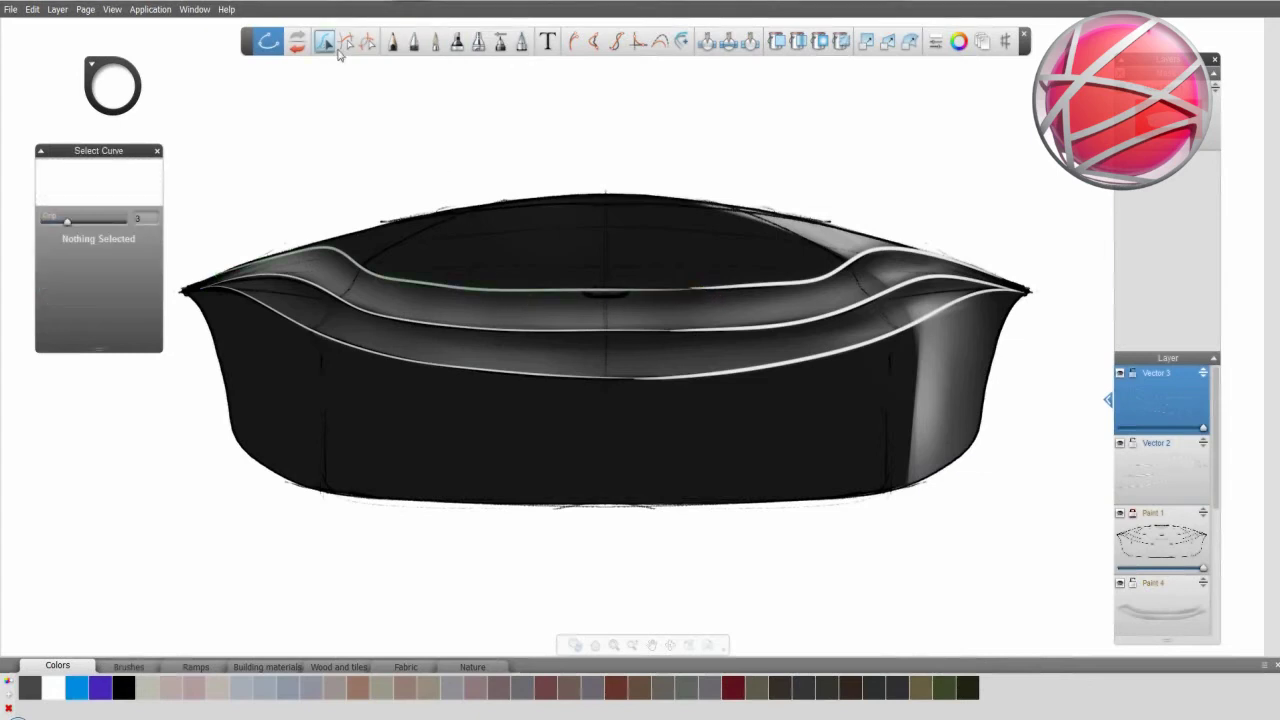
{"action": "left_click", "coordinate": [663, 294]}
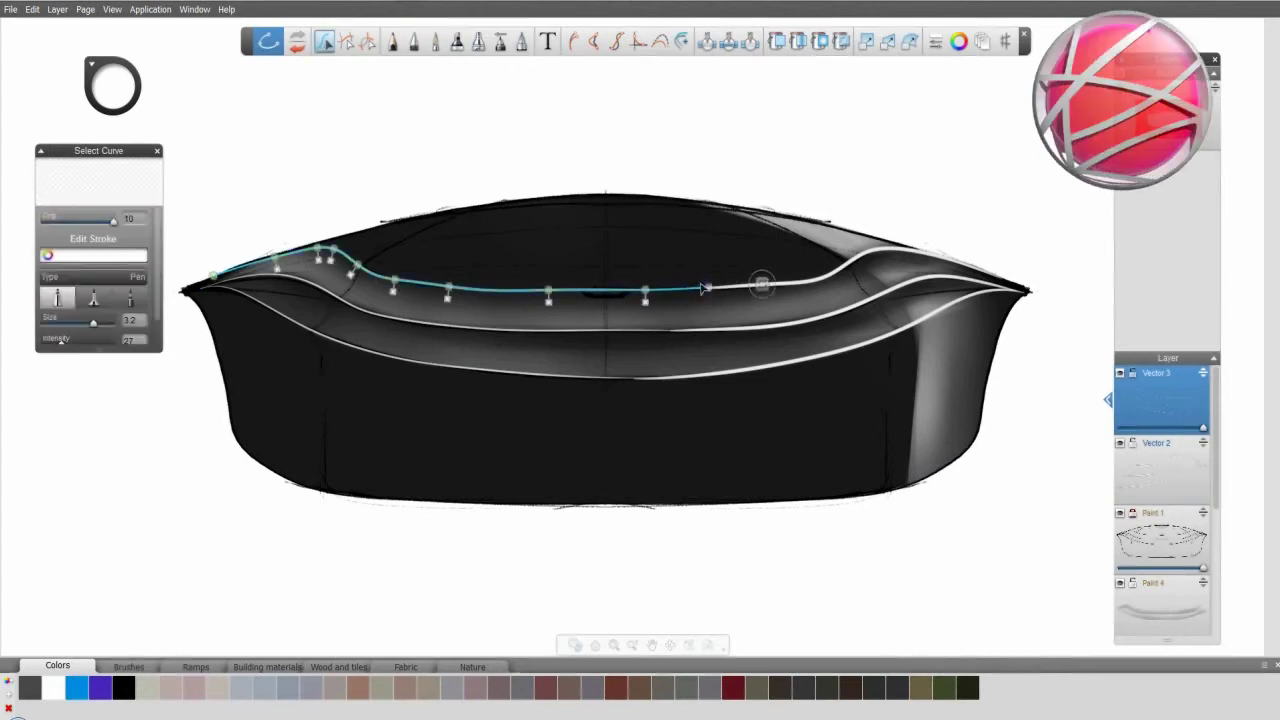
{"action": "mouse_move", "coordinate": [367, 314]}
{"action": "left_mouse_down"}
{"action": "mouse_move", "coordinate": [371, 329]}
{"action": "mouse_move", "coordinate": [368, 268]}
{"action": "left_mouse_up"}
{"action": "left_click", "coordinate": [380, 315]}
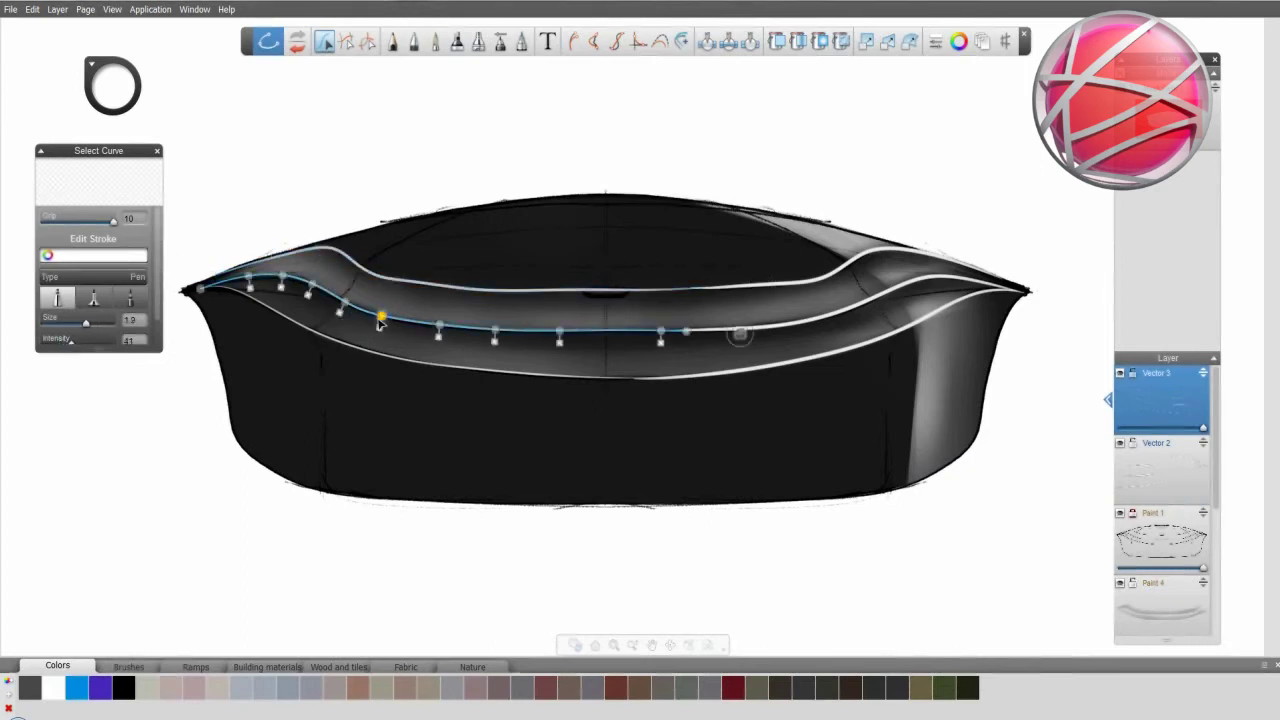
{"action": "left_click", "coordinate": [366, 270]}
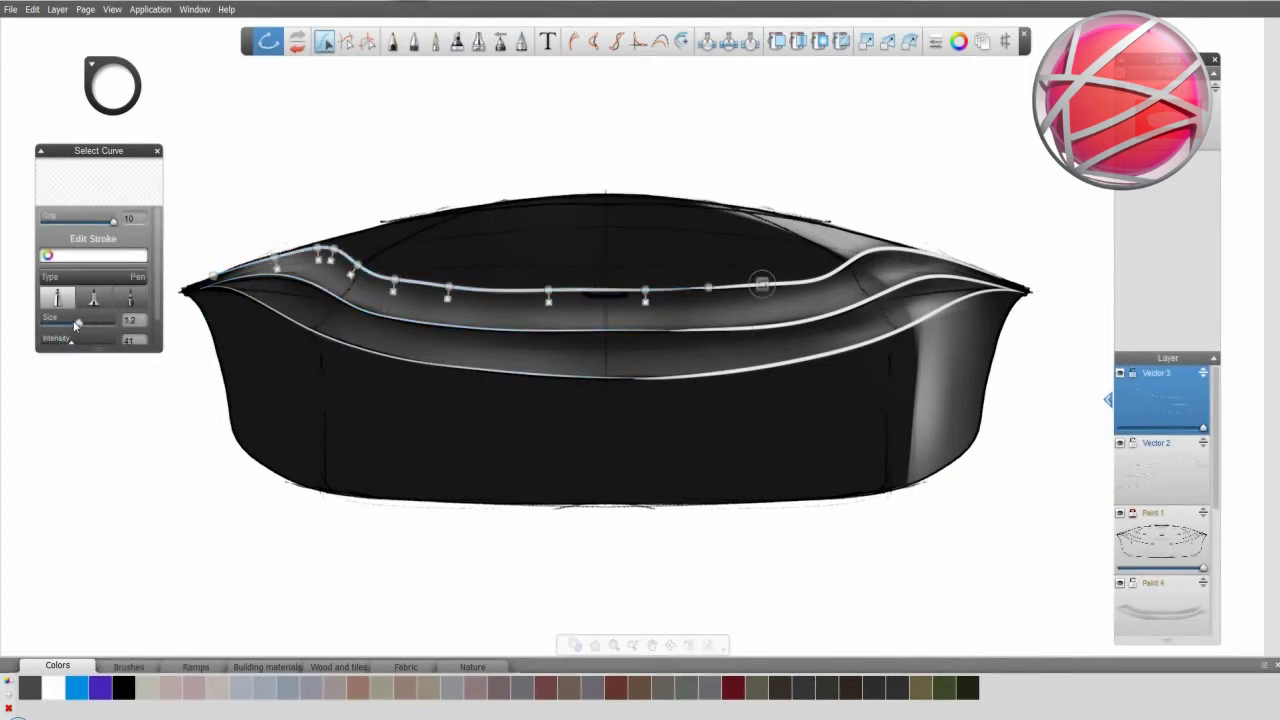
{"action": "left_click", "coordinate": [366, 312]}
{"action": "left_click", "coordinate": [369, 285]}
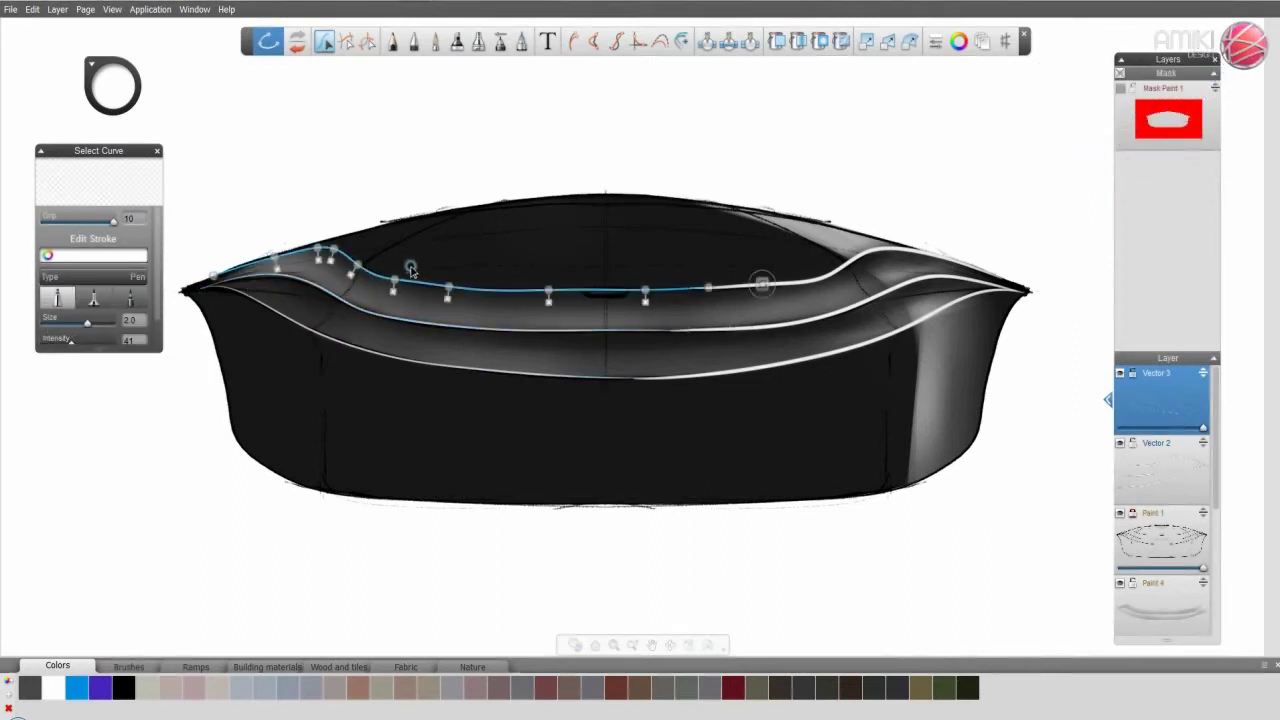
{"action": "left_click", "coordinate": [381, 324]}
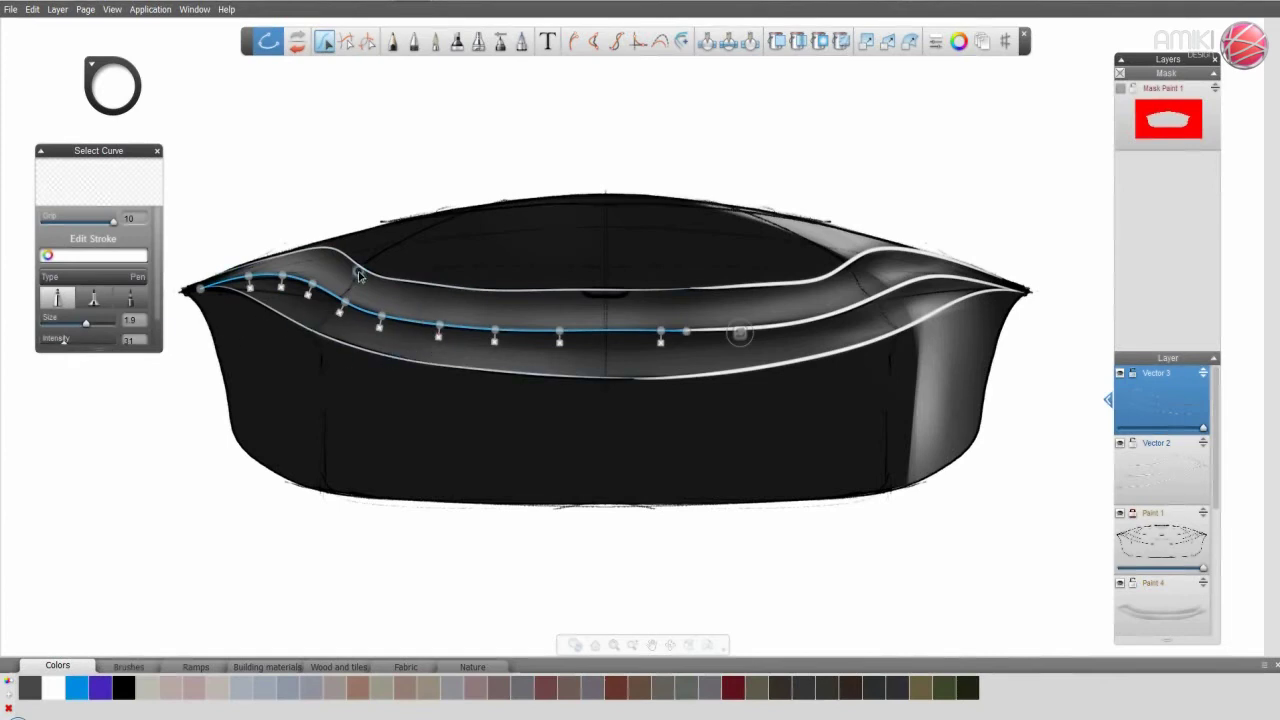
{"action": "left_click", "coordinate": [289, 316]}
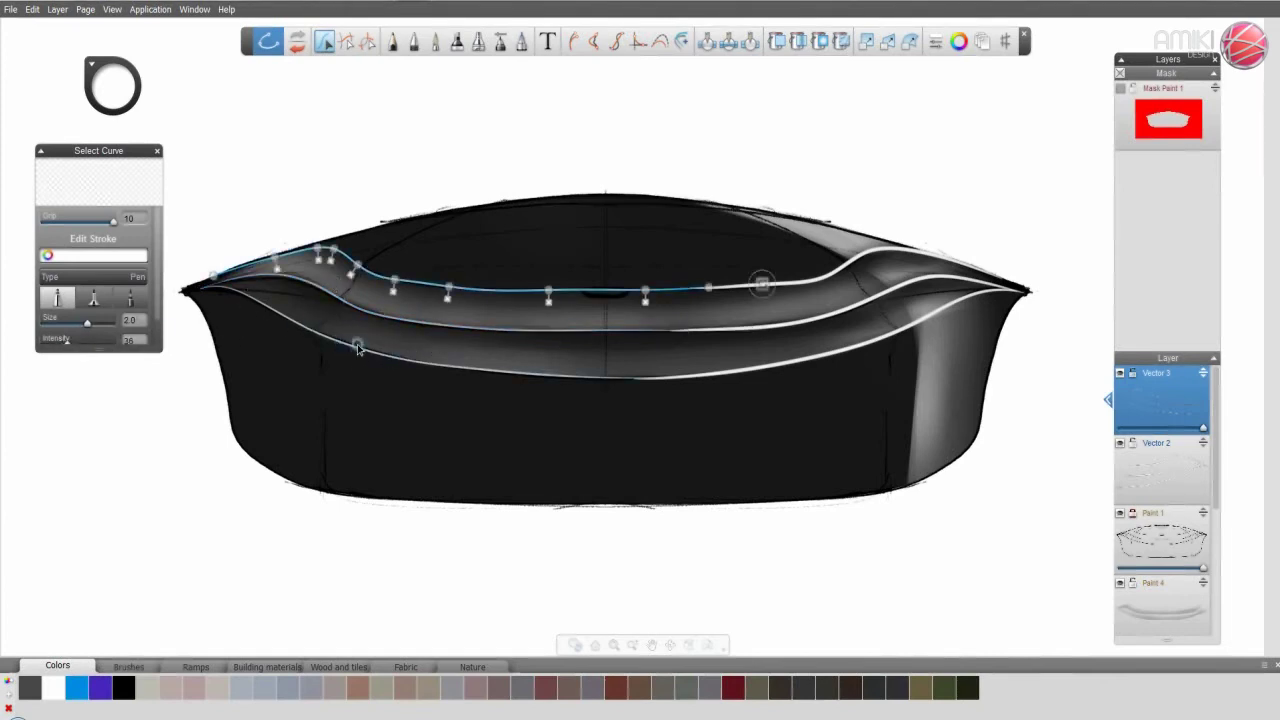
{"action": "left_click", "coordinate": [336, 196]}
{"action": "left_click", "coordinate": [413, 41]}
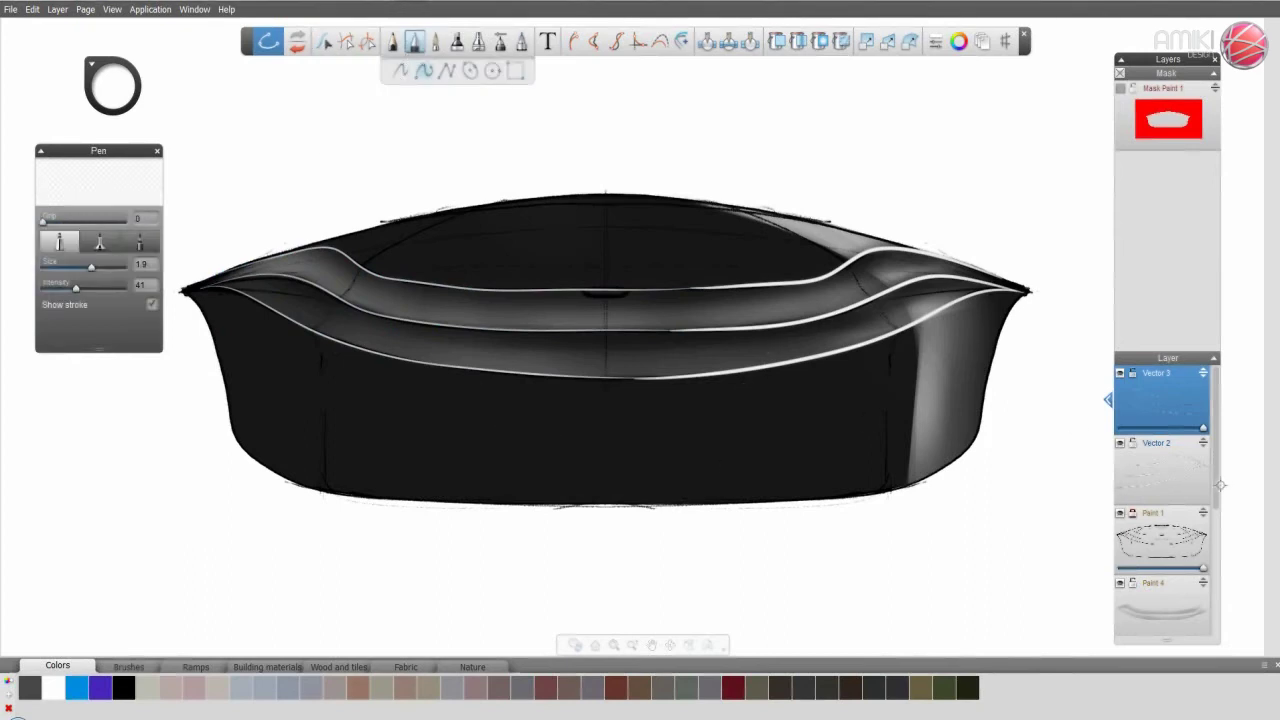
{"action": "scroll", "coordinate": [1170, 560], "scroll_direction": "down", "scroll_amount": 2}
- On Paint 4, erase the grey band between the top white lines with a size-15.8 eraser
{"action": "scroll", "coordinate": [1205, 580], "scroll_direction": "down", "scroll_amount": 3}
{"action": "left_click", "coordinate": [1160, 445]}
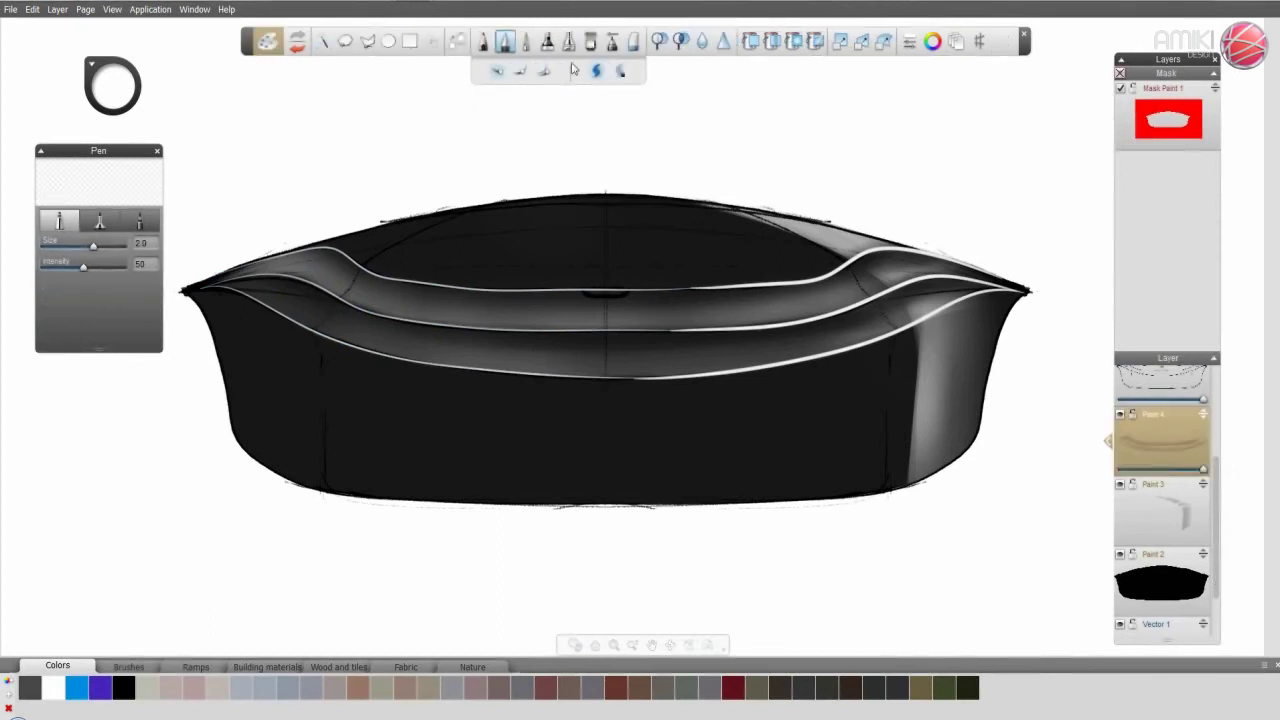
{"action": "left_click", "coordinate": [634, 41]}
{"action": "left_click_drag", "start_coordinate": [88, 249], "coordinate": [91, 267]}
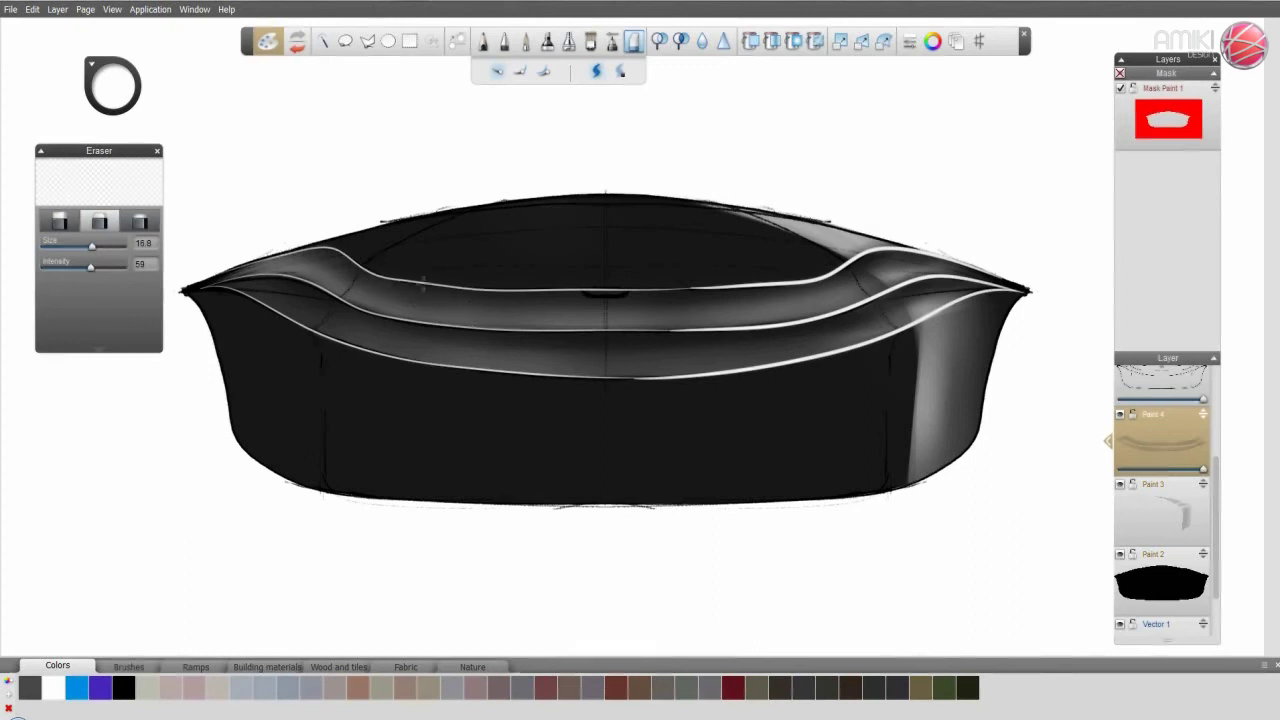
{"action": "left_click_drag", "start_coordinate": [446, 290], "coordinate": [650, 298]}
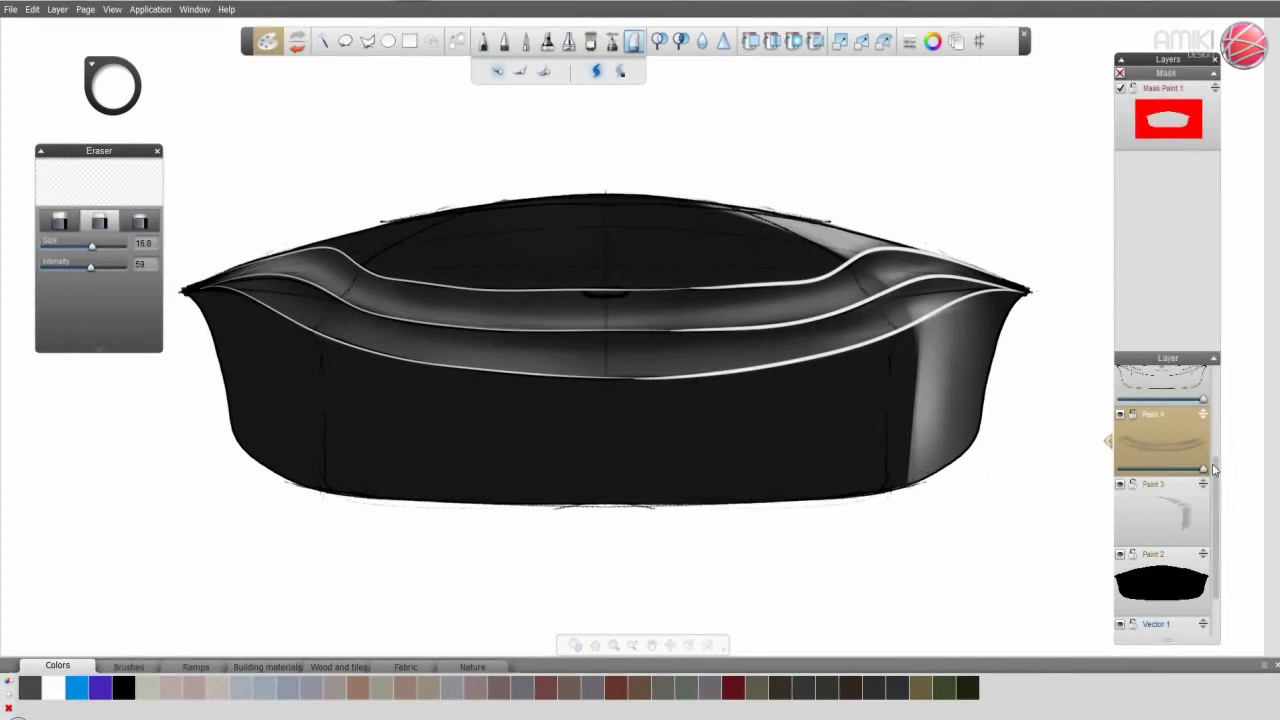
{"action": "left_click_drag", "start_coordinate": [1215, 469], "coordinate": [1215, 410]}
{"action": "left_click", "coordinate": [1171, 424]}
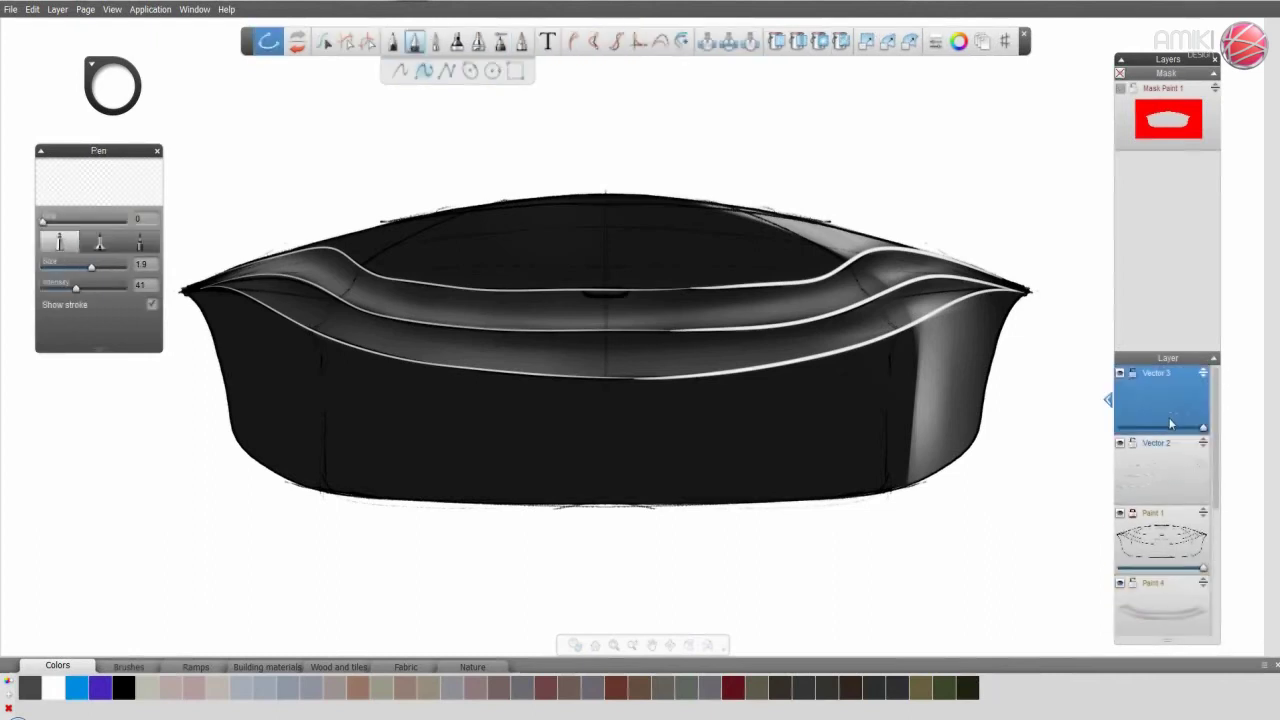
- Set the Vector 3 layer's opacity to 100 so the white highlight lines show fully
{"action": "left_click", "coordinate": [1110, 400]}
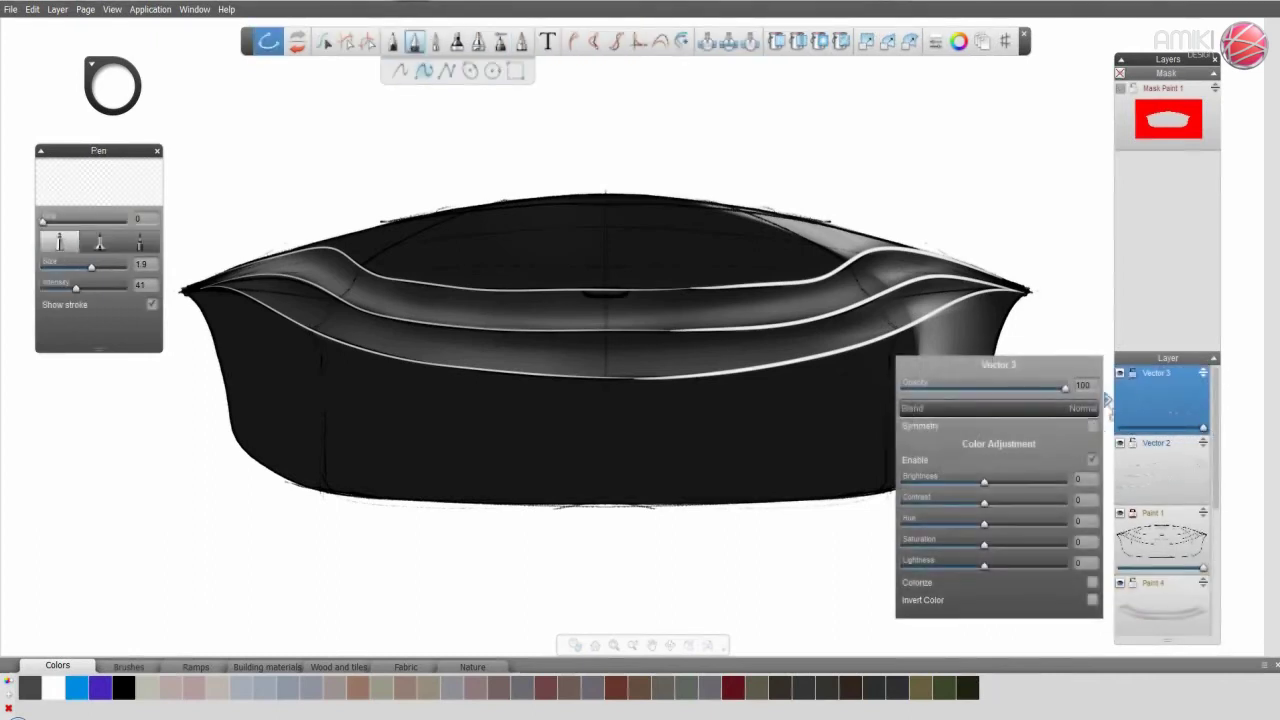
{"action": "left_click", "coordinate": [1108, 400]}
{"action": "left_click_drag", "start_coordinate": [1064, 387], "coordinate": [945, 391]}
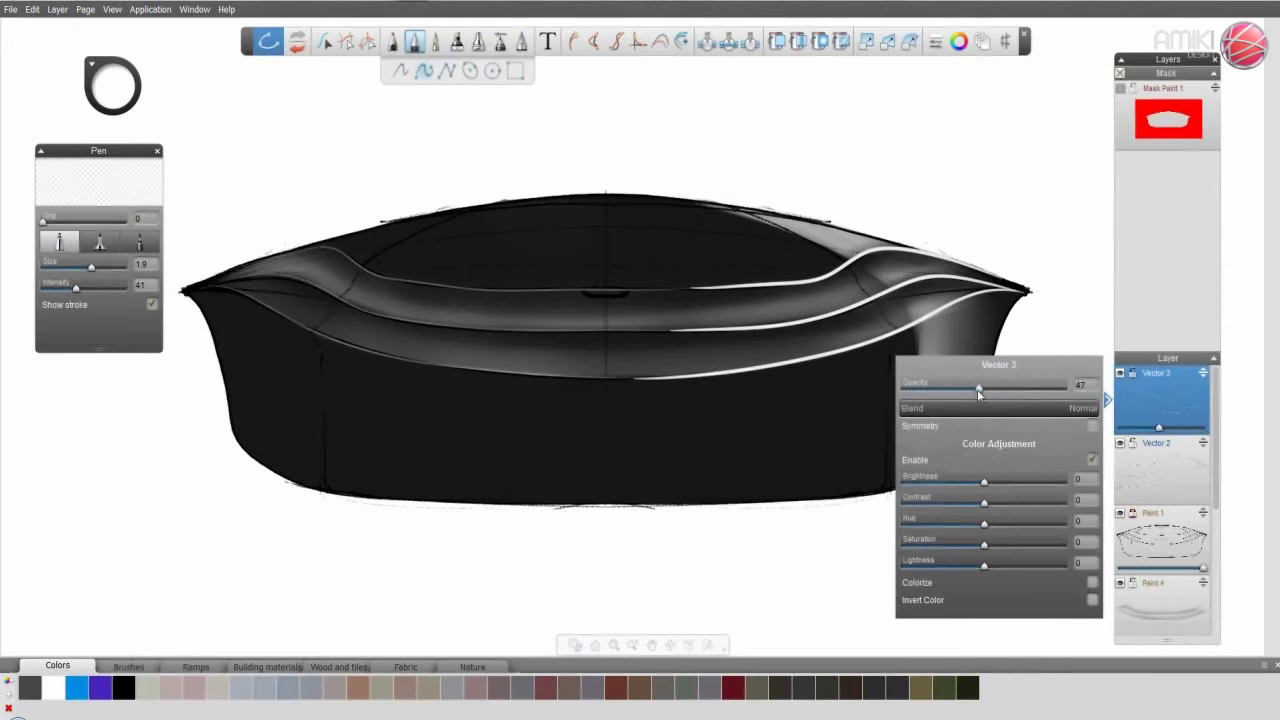
{"action": "left_click_drag", "start_coordinate": [968, 390], "coordinate": [1080, 392]}
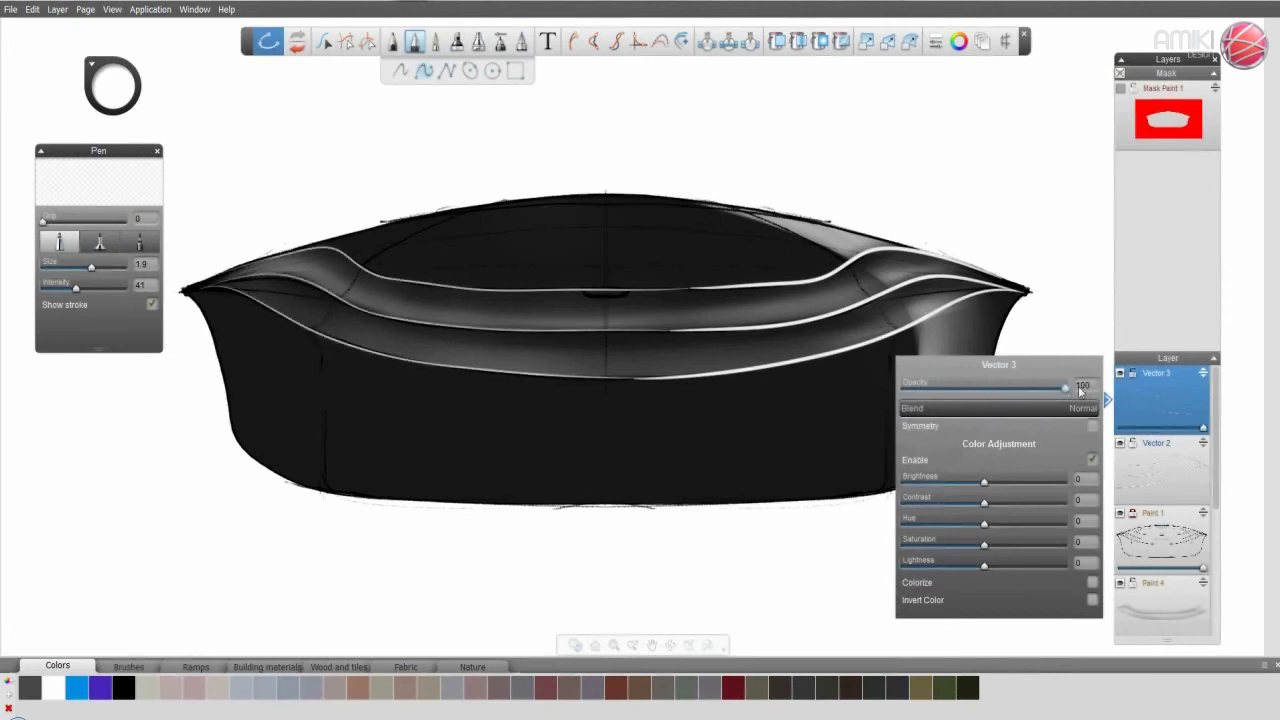
{"action": "left_click", "coordinate": [1106, 400]}
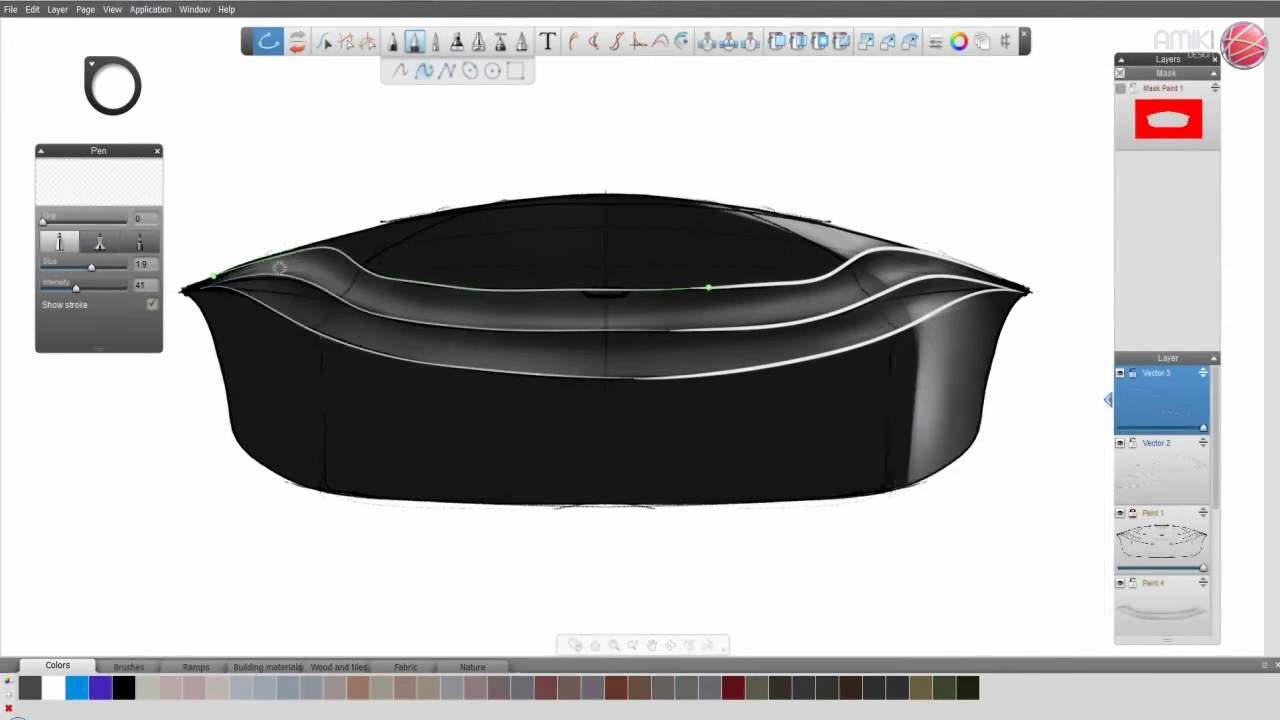
{"action": "left_click", "coordinate": [611, 379]}
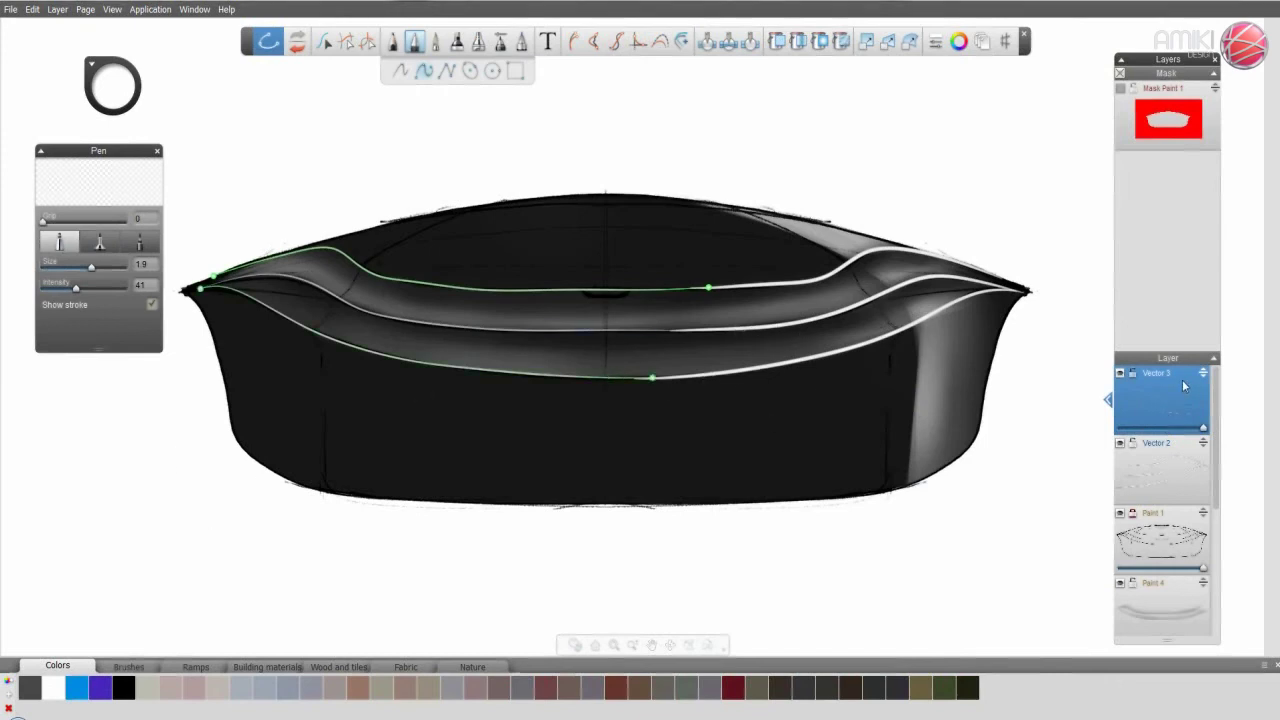
{"action": "mouse_move", "coordinate": [1218, 487]}
{"action": "left_mouse_down"}
{"action": "mouse_move", "coordinate": [1218, 586]}
{"action": "mouse_move", "coordinate": [1183, 593]}
{"action": "mouse_move", "coordinate": [1204, 598]}
{"action": "mouse_move", "coordinate": [1160, 530]}
{"action": "left_mouse_up"}
{"action": "left_click", "coordinate": [1205, 568]}
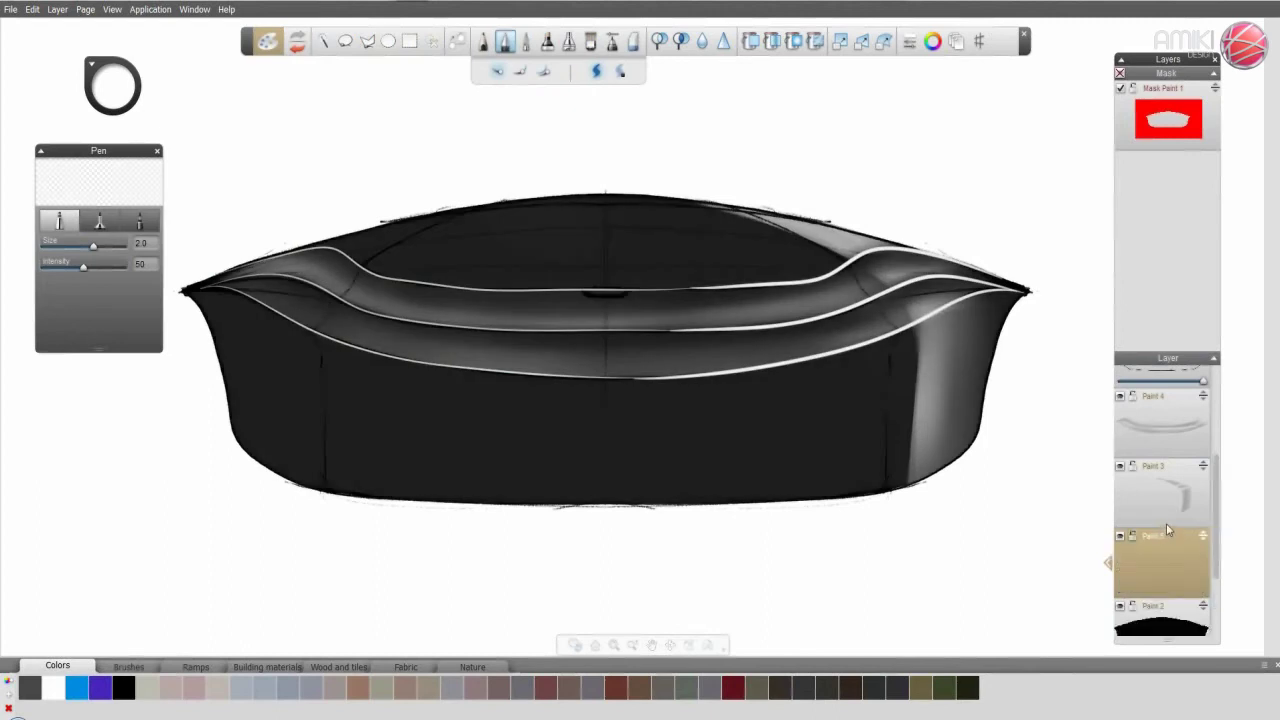
- Airbrush a soft light highlight along the sofa's lower edge, discarding trial left-side strokes
{"action": "left_click", "coordinate": [569, 41]}
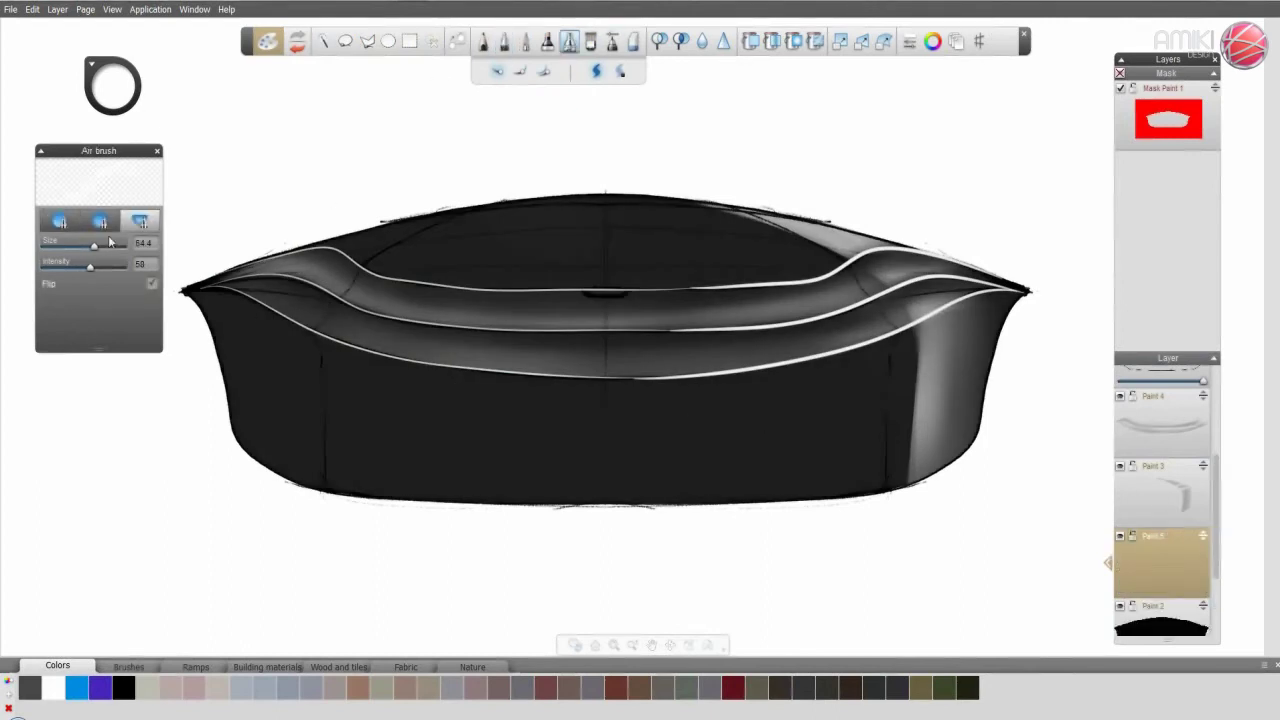
{"action": "left_click_drag", "start_coordinate": [226, 345], "coordinate": [663, 485]}
{"action": "key", "text": "ctrl+z"}
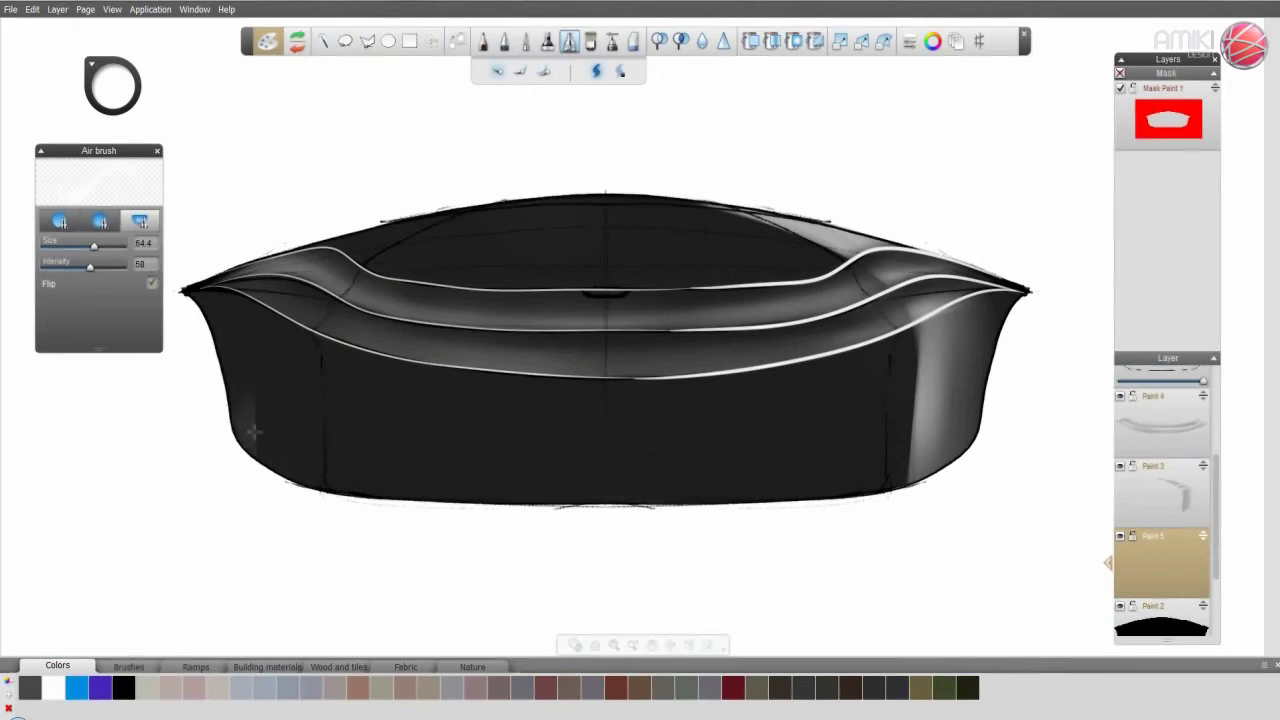
{"action": "mouse_move", "coordinate": [240, 440]}
{"action": "left_mouse_down"}
{"action": "mouse_move", "coordinate": [575, 495]}
{"action": "mouse_move", "coordinate": [530, 495]}
{"action": "left_mouse_up"}
{"action": "key", "text": "ctrl+z"}
{"action": "key", "text": "ctrl+z"}
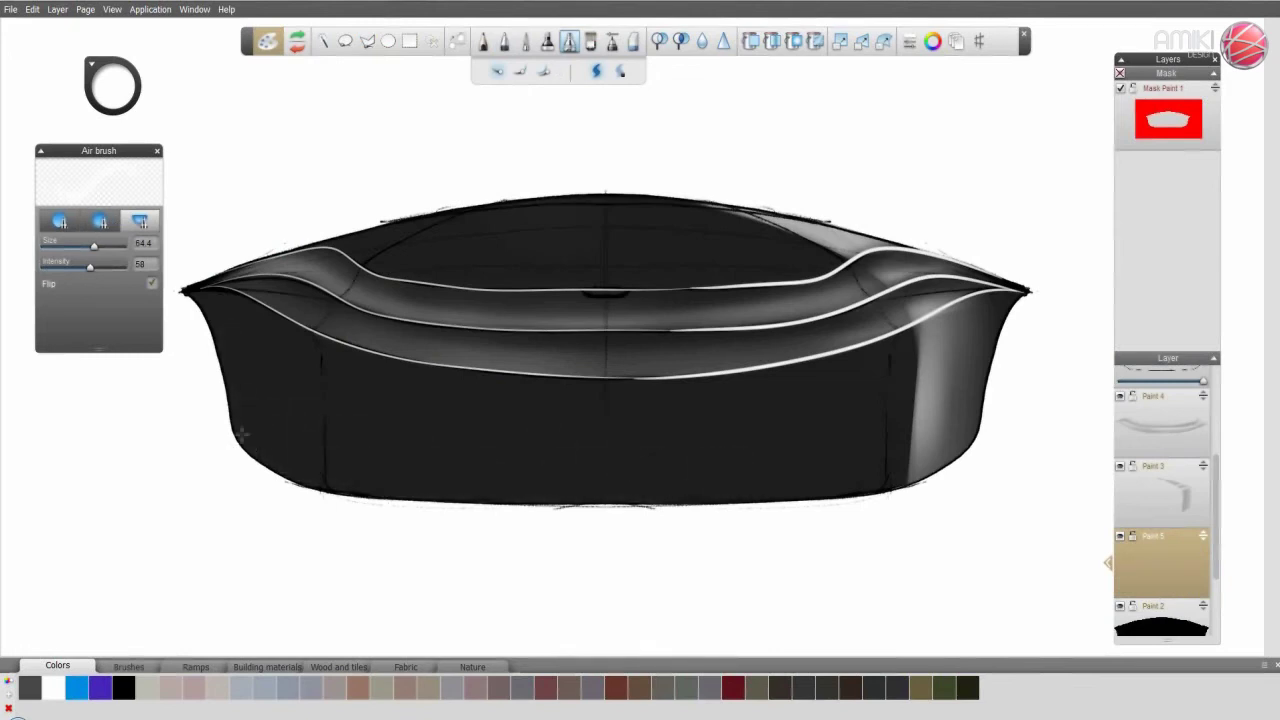
{"action": "left_click_drag", "start_coordinate": [256, 440], "coordinate": [707, 496]}
{"action": "key", "text": "ctrl+z"}
{"action": "key", "text": "ctrl+z"}
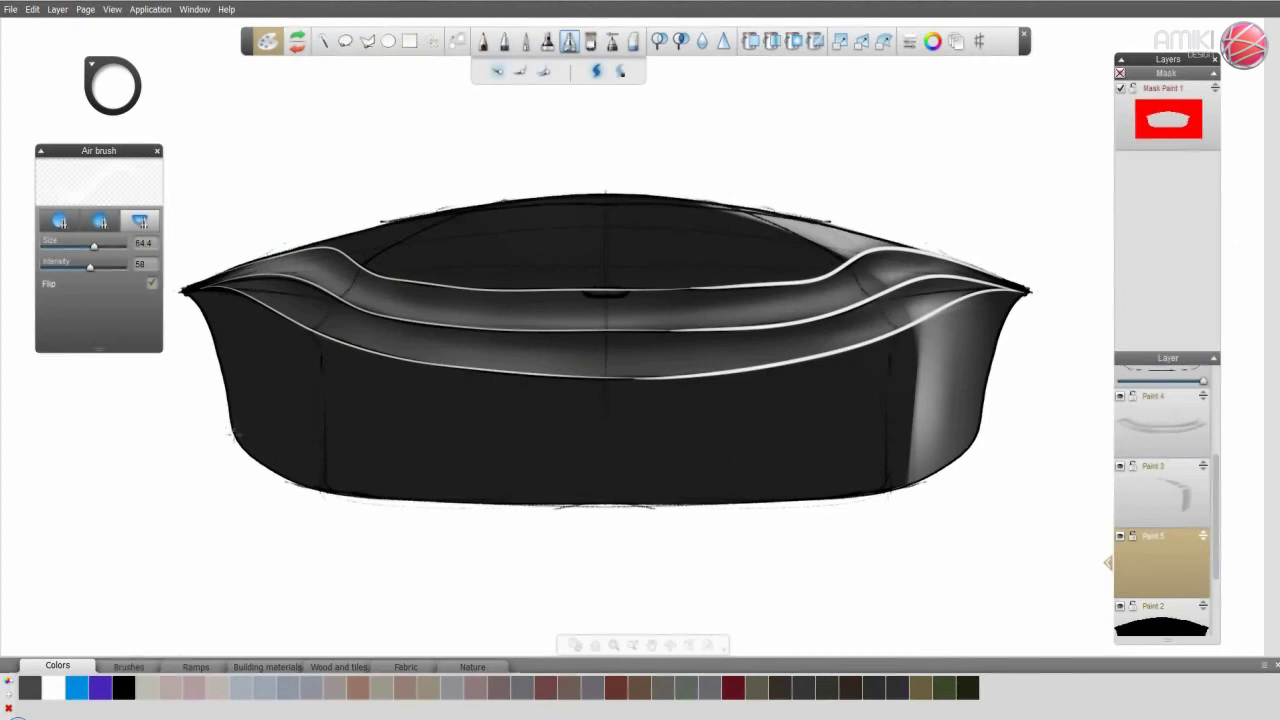
{"action": "left_click_drag", "start_coordinate": [180, 436], "coordinate": [880, 490]}
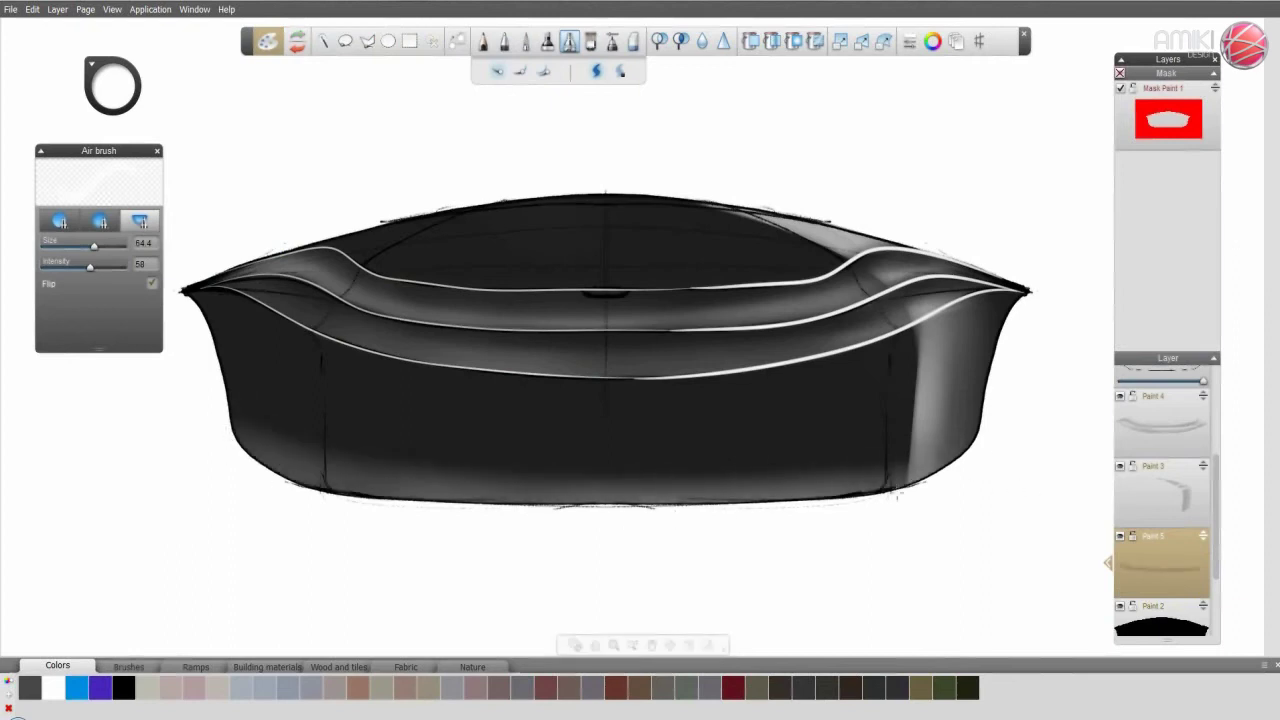
{"action": "left_click_drag", "start_coordinate": [184, 308], "coordinate": [250, 440]}
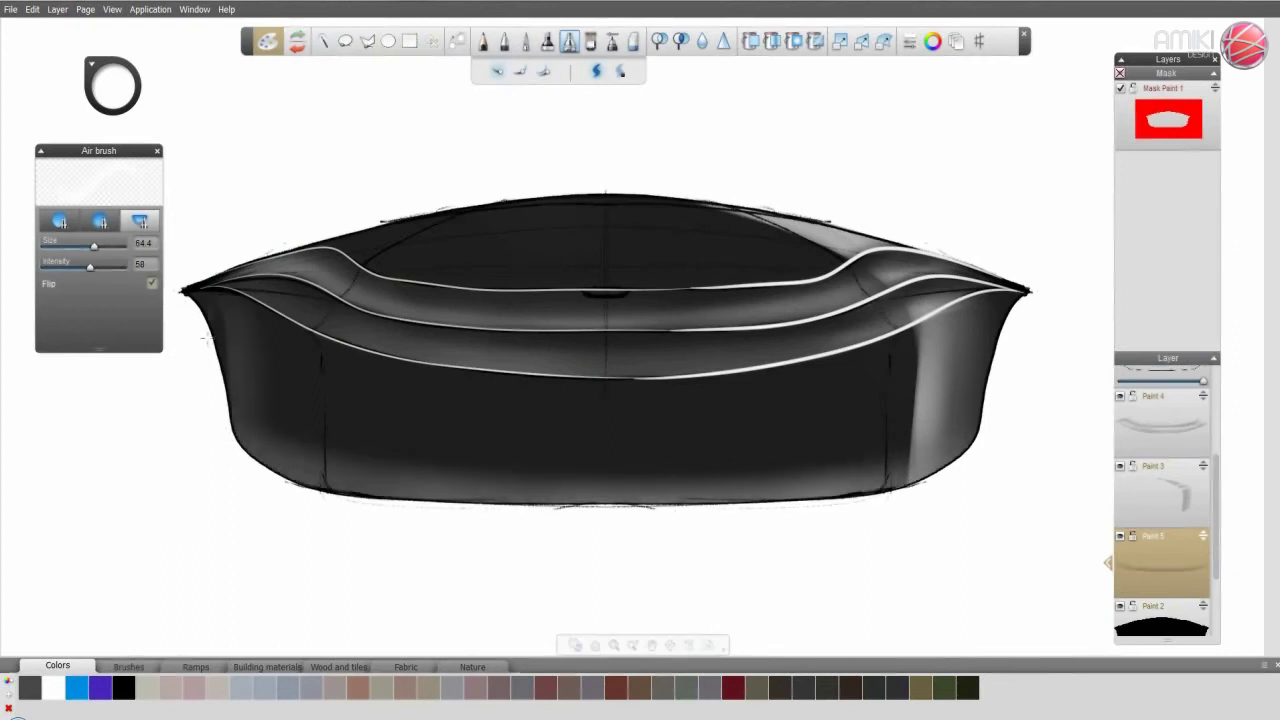
{"action": "key", "text": "ctrl+z"}
{"action": "left_click_drag", "start_coordinate": [240, 306], "coordinate": [280, 450]}
{"action": "key", "text": "ctrl+z"}
{"action": "left_click_drag", "start_coordinate": [200, 295], "coordinate": [290, 470]}
{"action": "key", "text": "ctrl+z"}
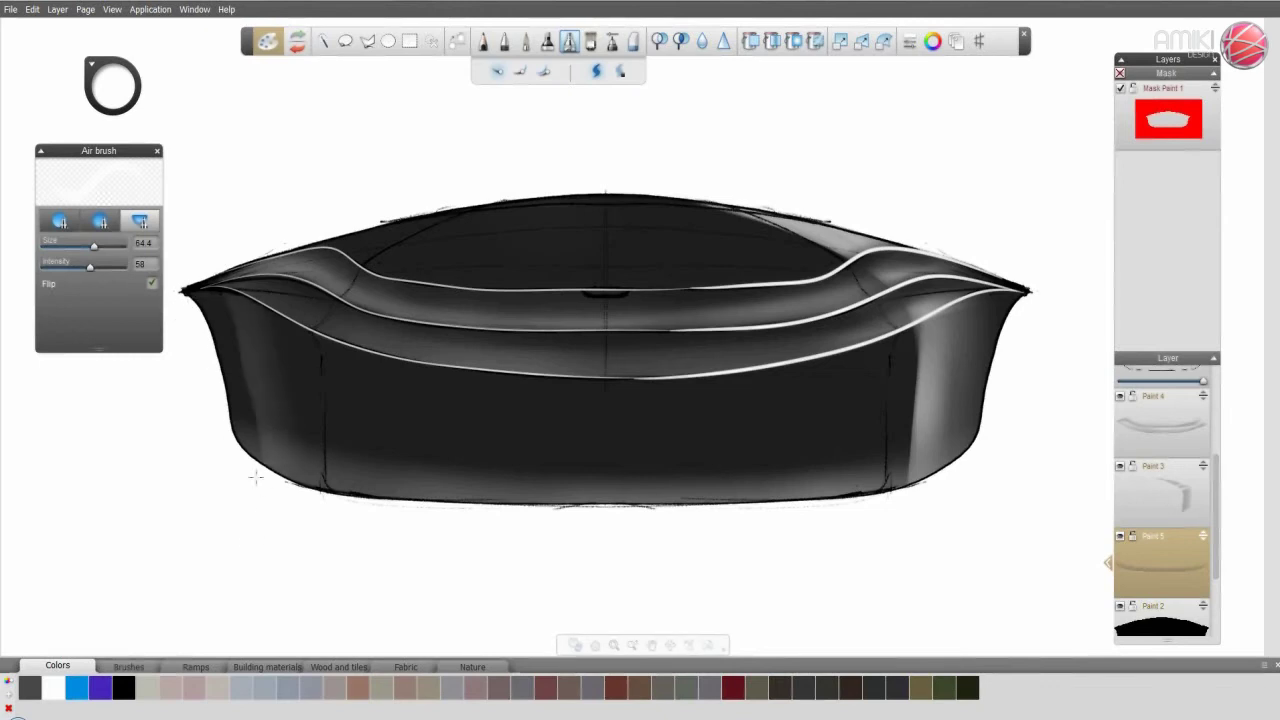
- Add a soft airbrushed light patch on the sofa's front-centre after undoing other trial strokes
{"action": "left_click", "coordinate": [100, 220]}
{"action": "left_click_drag", "start_coordinate": [450, 380], "coordinate": [642, 338]}
{"action": "key", "text": "ctrl+z"}
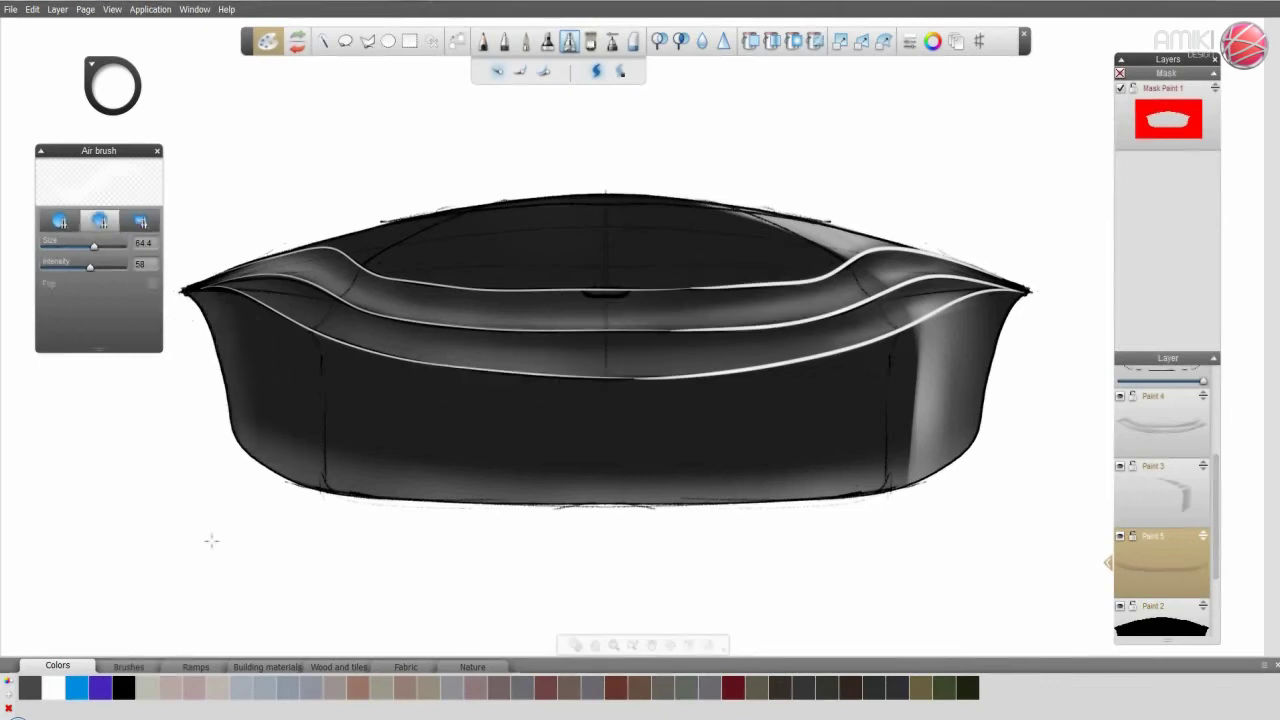
{"action": "left_click_drag", "start_coordinate": [296, 511], "coordinate": [286, 503]}
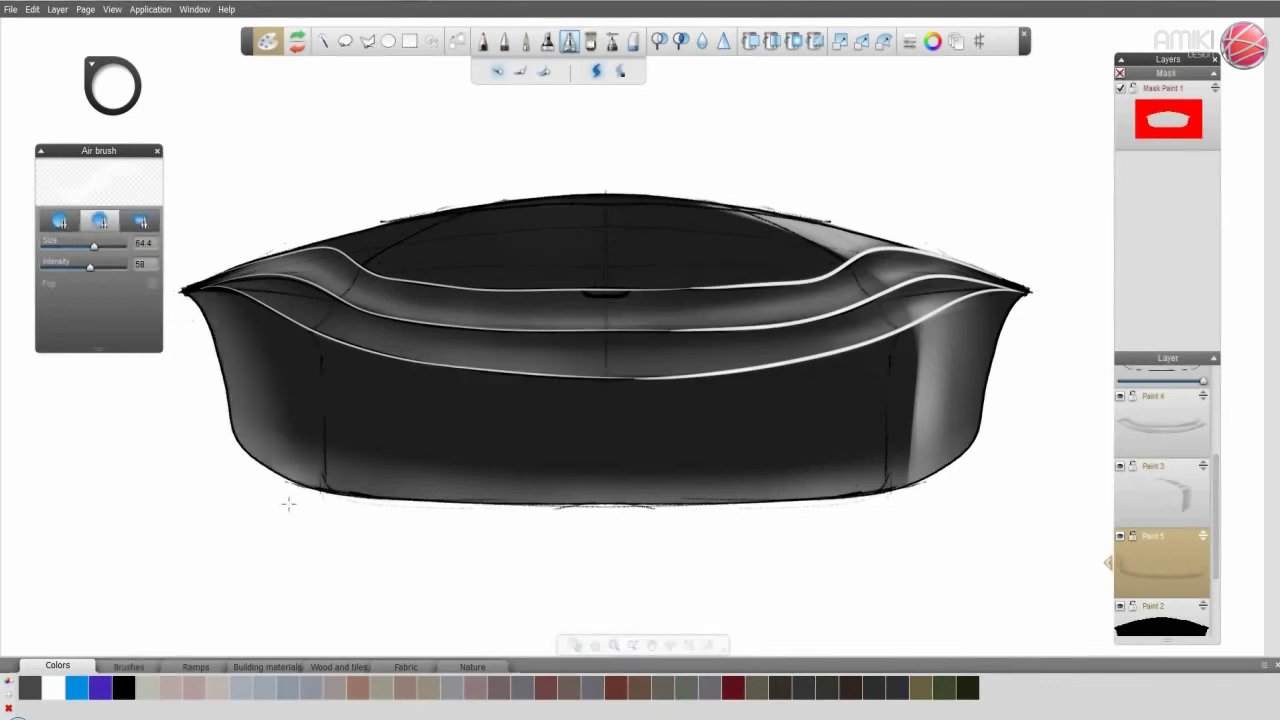
{"action": "key", "text": "ctrl+z"}
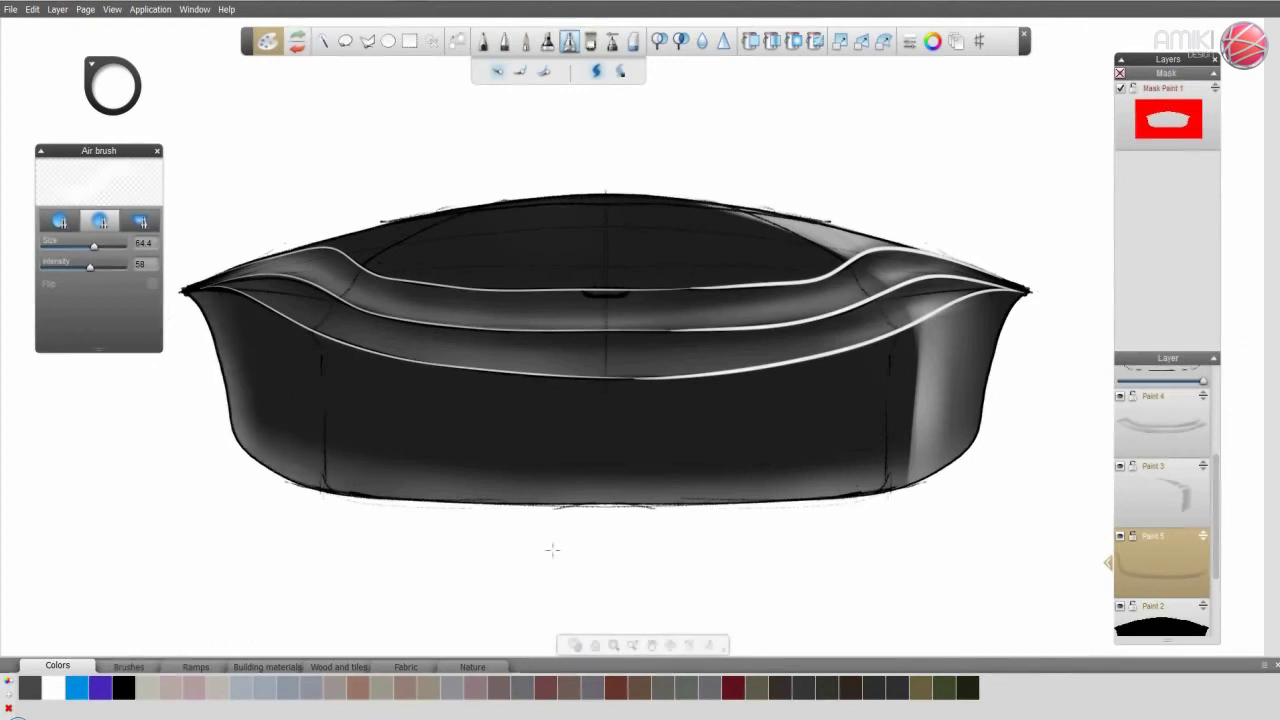
{"action": "left_click", "coordinate": [720, 400]}
{"action": "key", "text": "ctrl+z"}
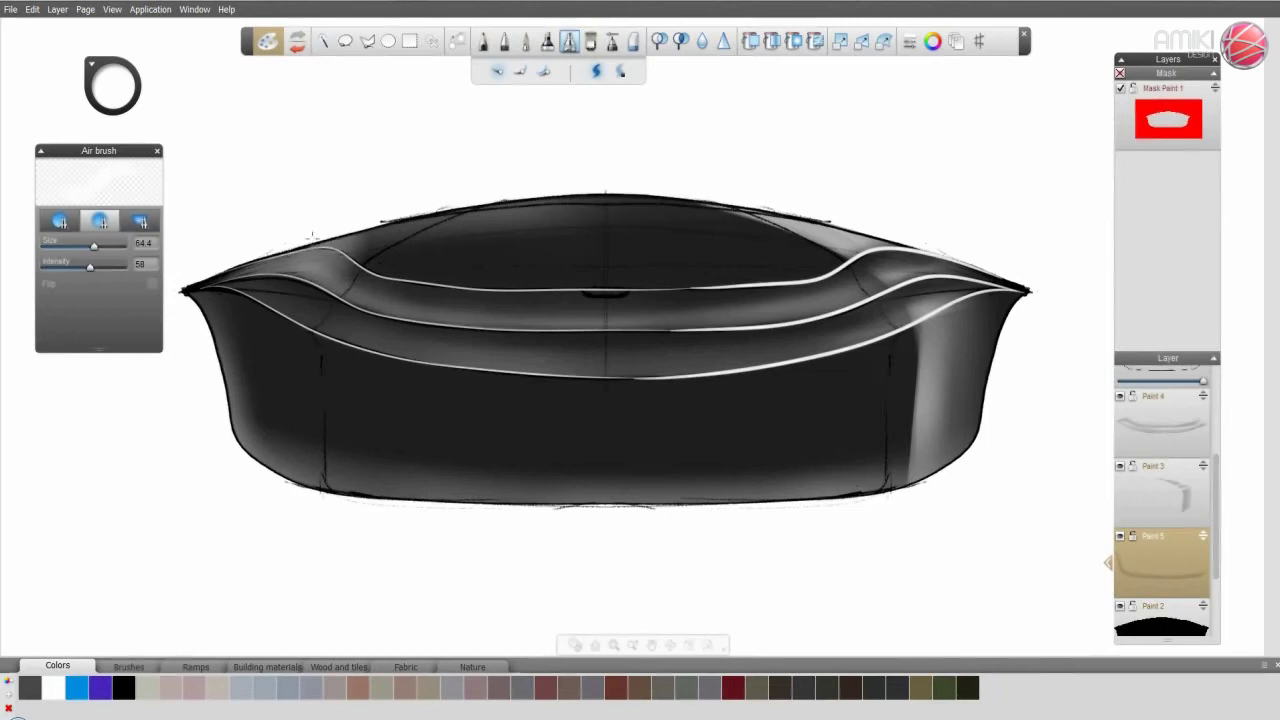
{"action": "left_click", "coordinate": [618, 330]}
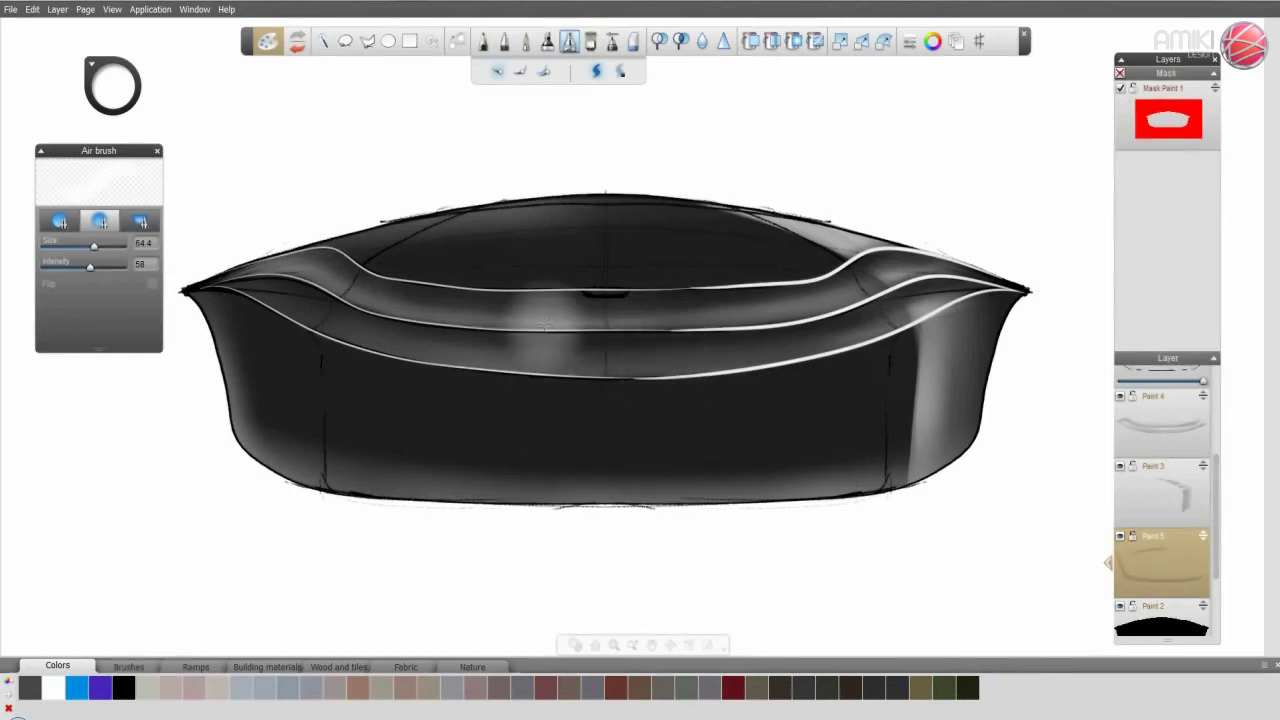
{"action": "scroll", "coordinate": [1200, 505], "scroll_direction": "up", "scroll_amount": 3}
{"action": "scroll", "coordinate": [1200, 505], "scroll_direction": "up", "scroll_amount": 2}
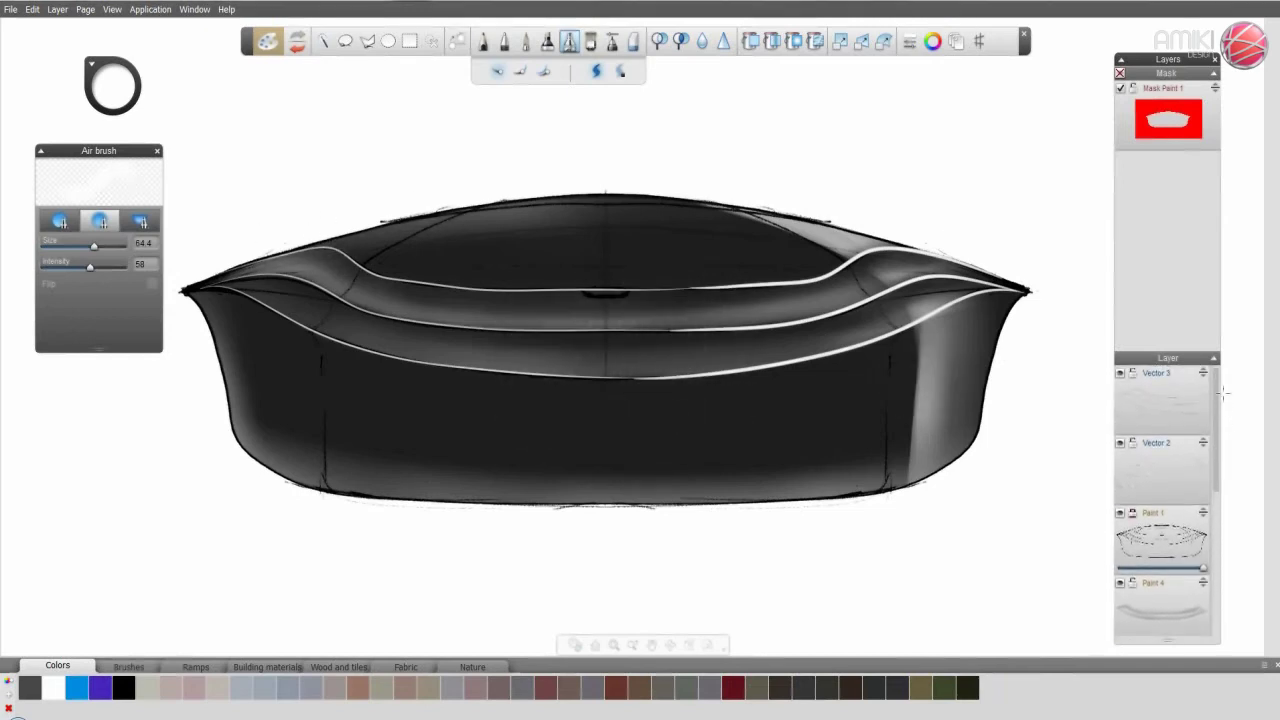
- Add a new Vector 4 layer and set the pen to red at size 1.7
{"action": "left_click", "coordinate": [1166, 405]}
{"action": "left_click", "coordinate": [1157, 392]}
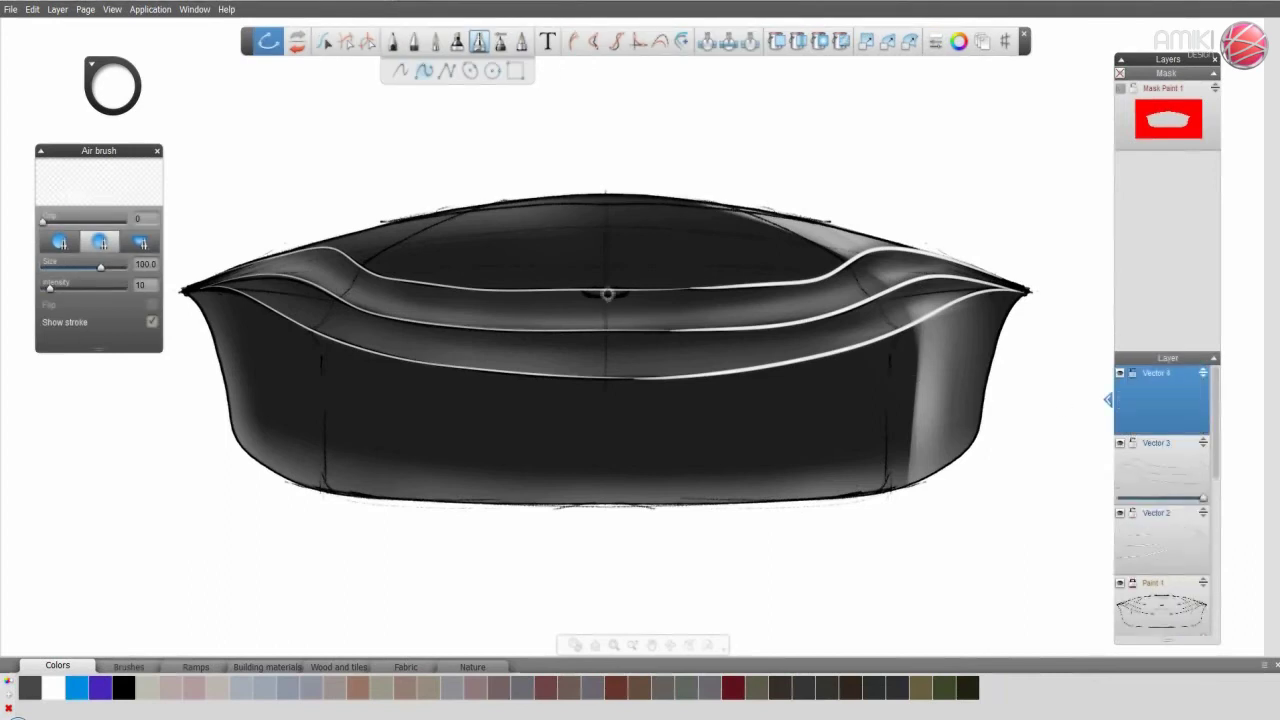
{"action": "scroll", "coordinate": [608, 294], "scroll_direction": "up", "scroll_amount": 5}
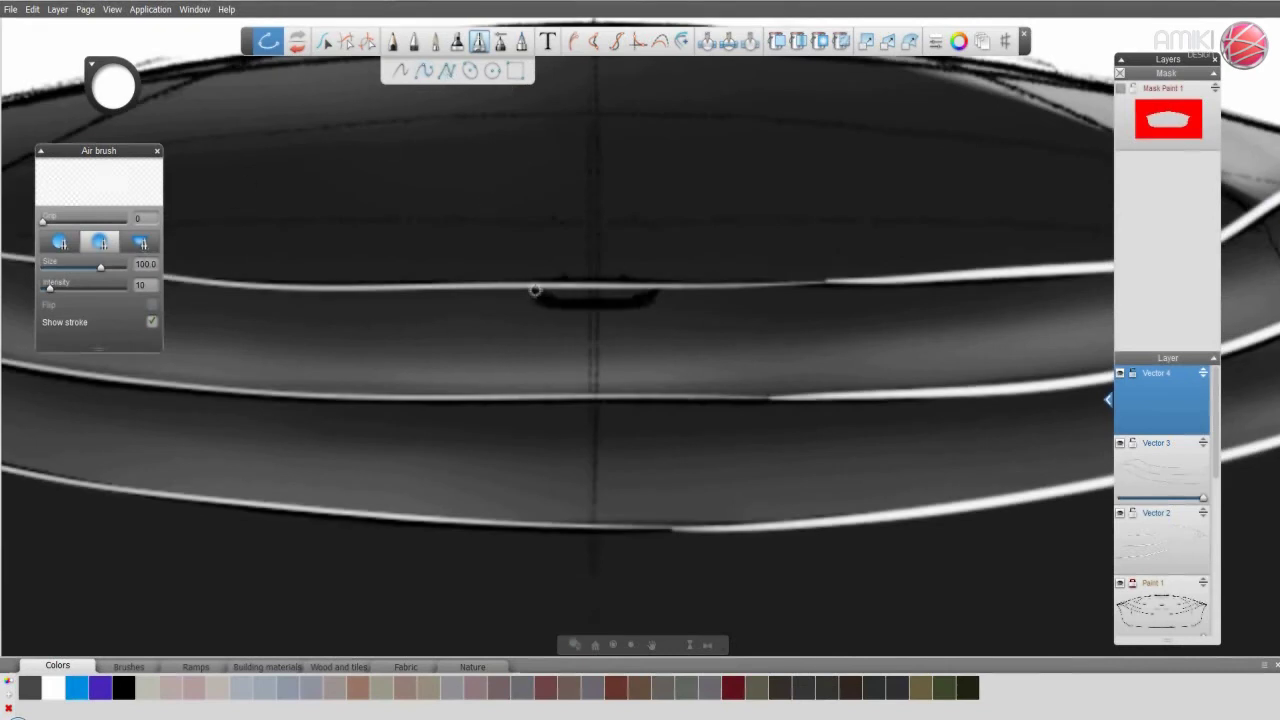
{"action": "left_click", "coordinate": [533, 296]}
{"action": "left_click", "coordinate": [113, 87]}
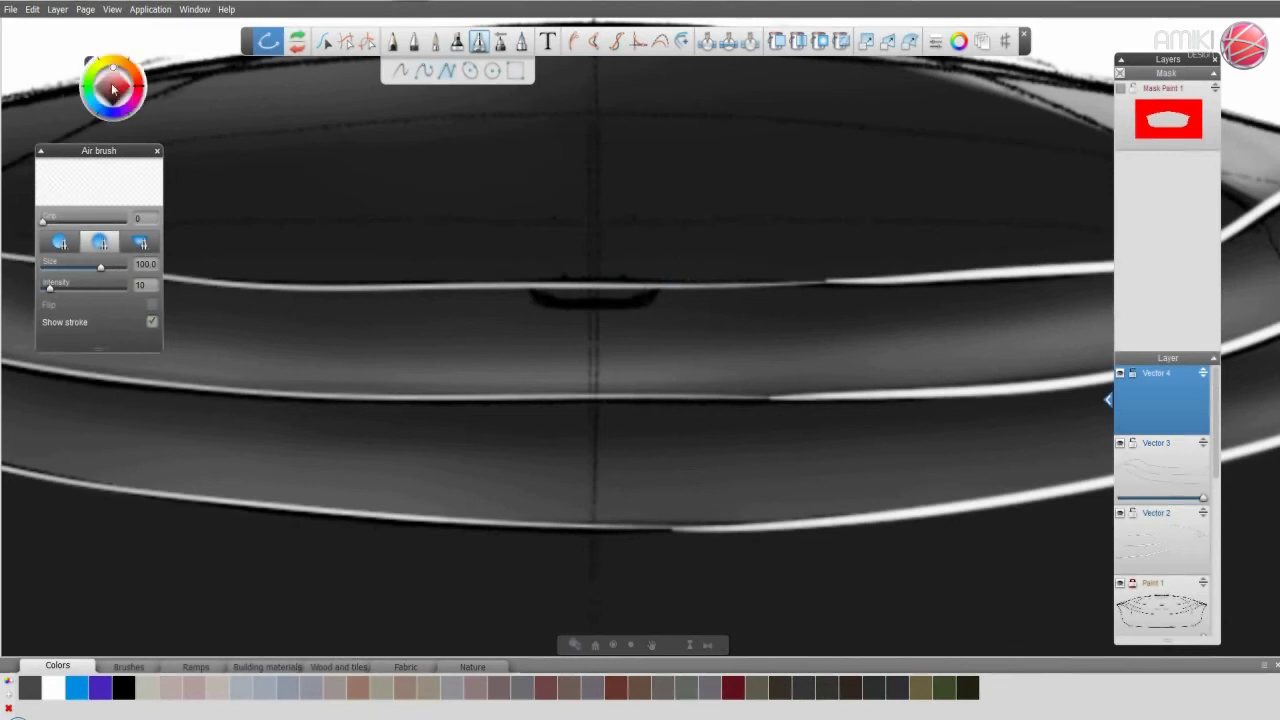
{"action": "left_click", "coordinate": [100, 66]}
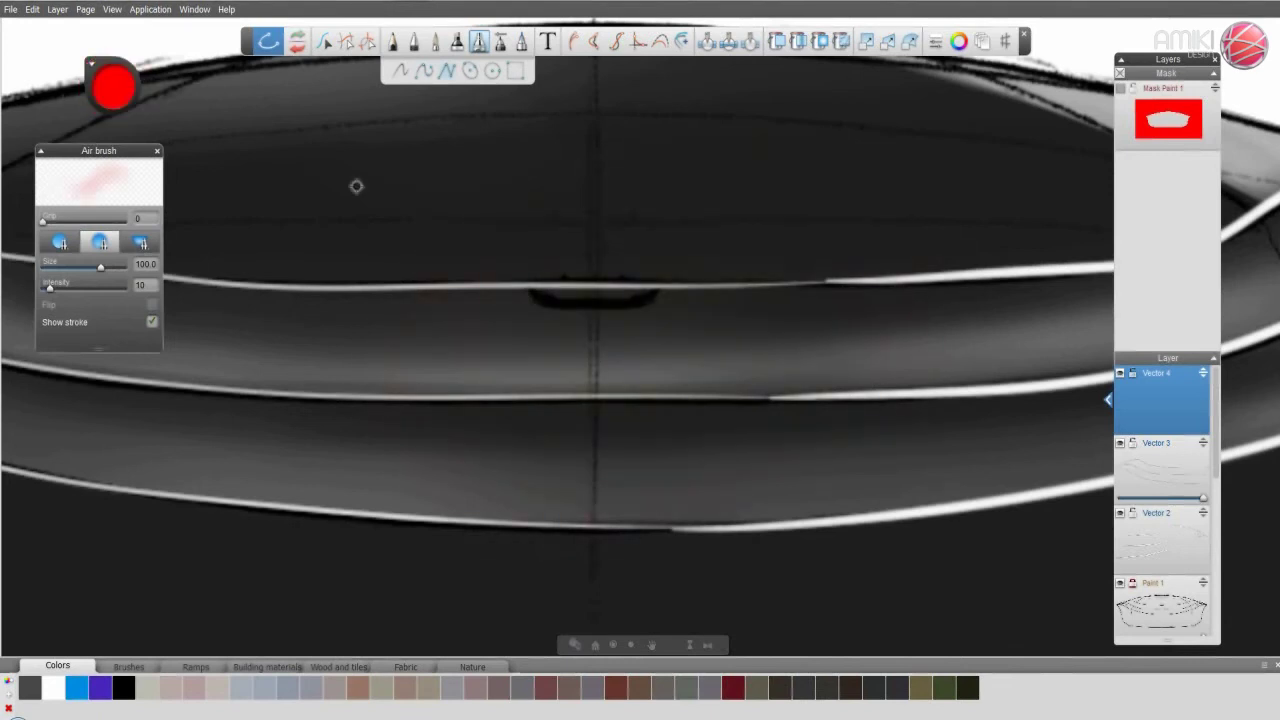
{"action": "left_click", "coordinate": [414, 41]}
{"action": "left_click", "coordinate": [97, 269]}
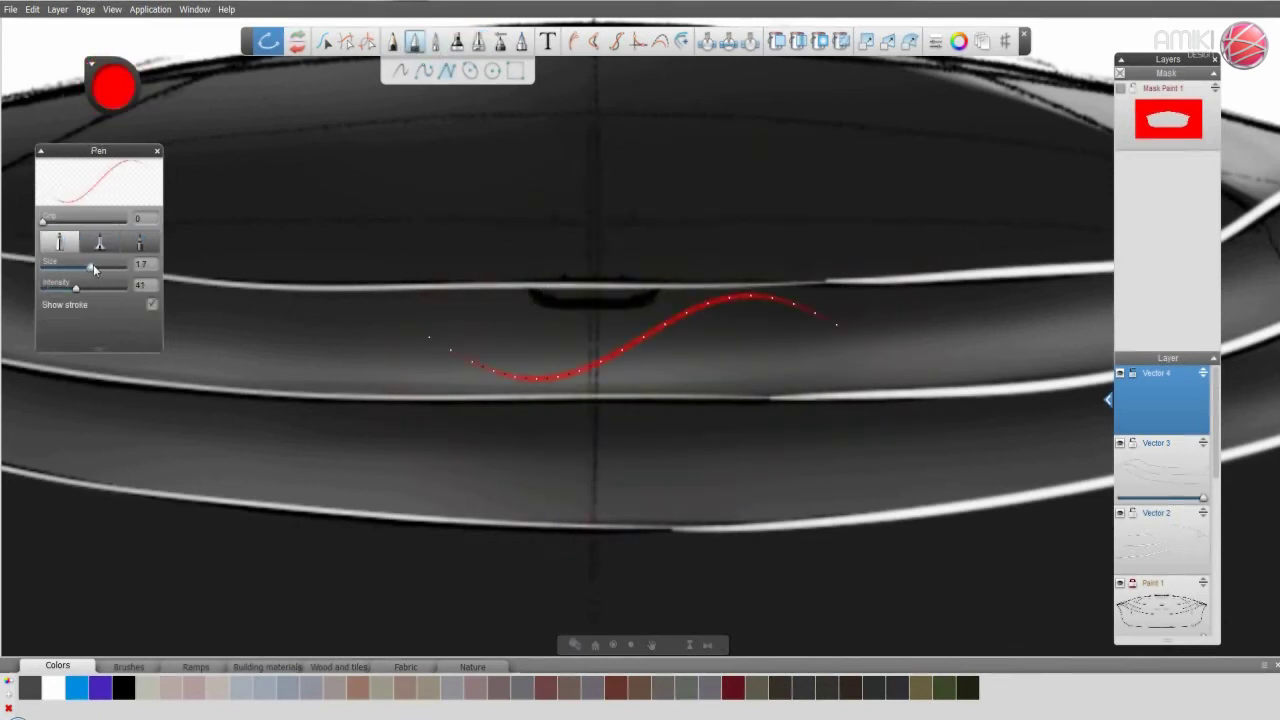
- Draw a closed red outline of the slit-shaped light at the device's front-centre
{"action": "left_click", "coordinate": [536, 291]}
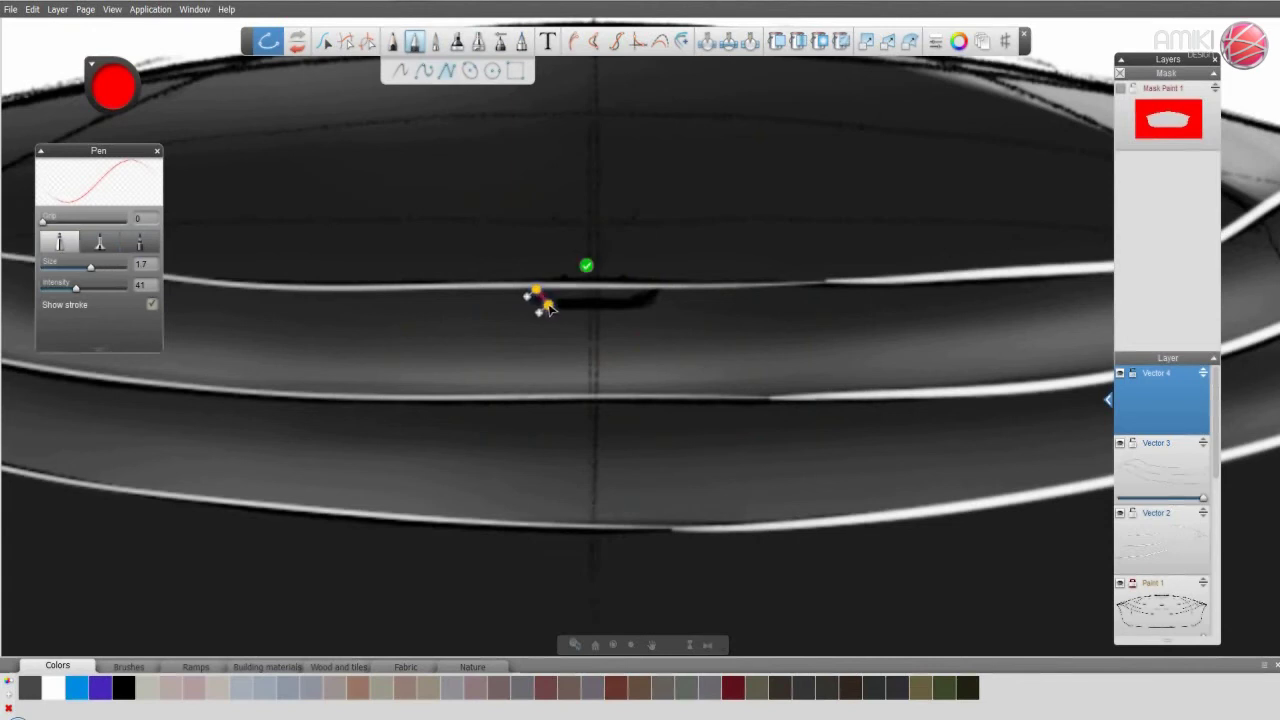
{"action": "left_click", "coordinate": [580, 304]}
{"action": "left_click", "coordinate": [622, 304]}
{"action": "left_click", "coordinate": [646, 303]}
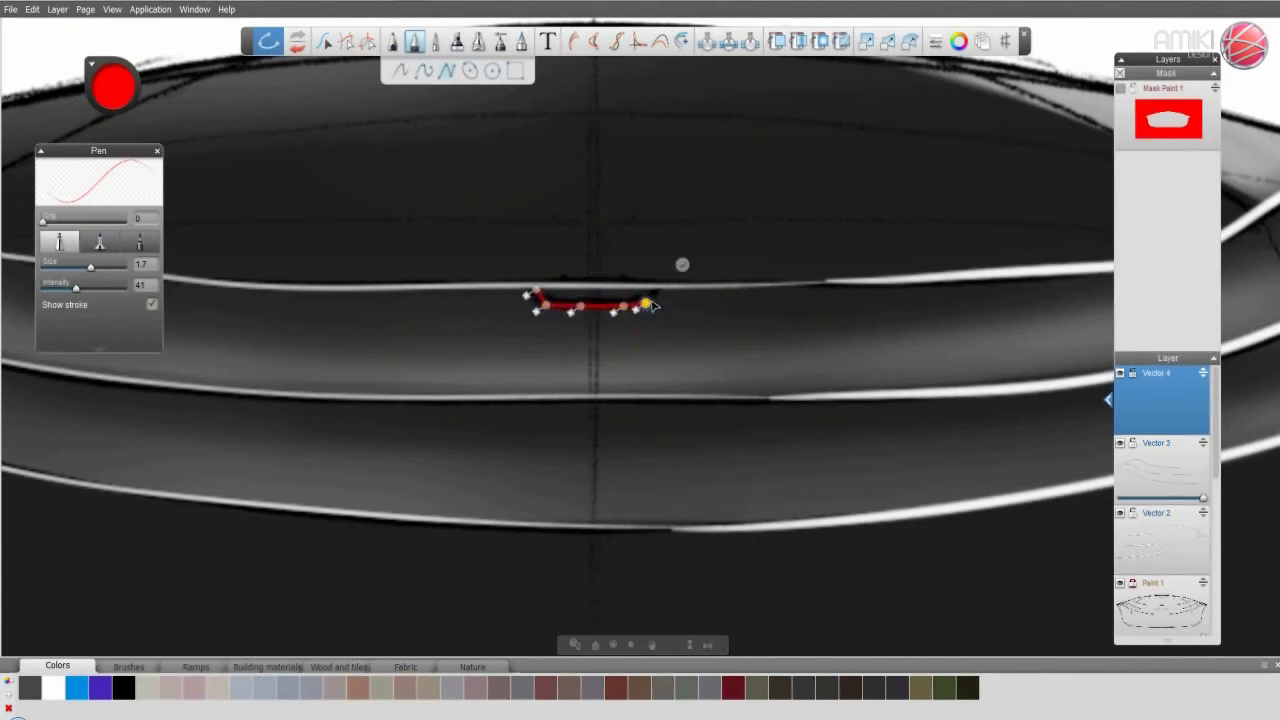
{"action": "left_click", "coordinate": [618, 281]}
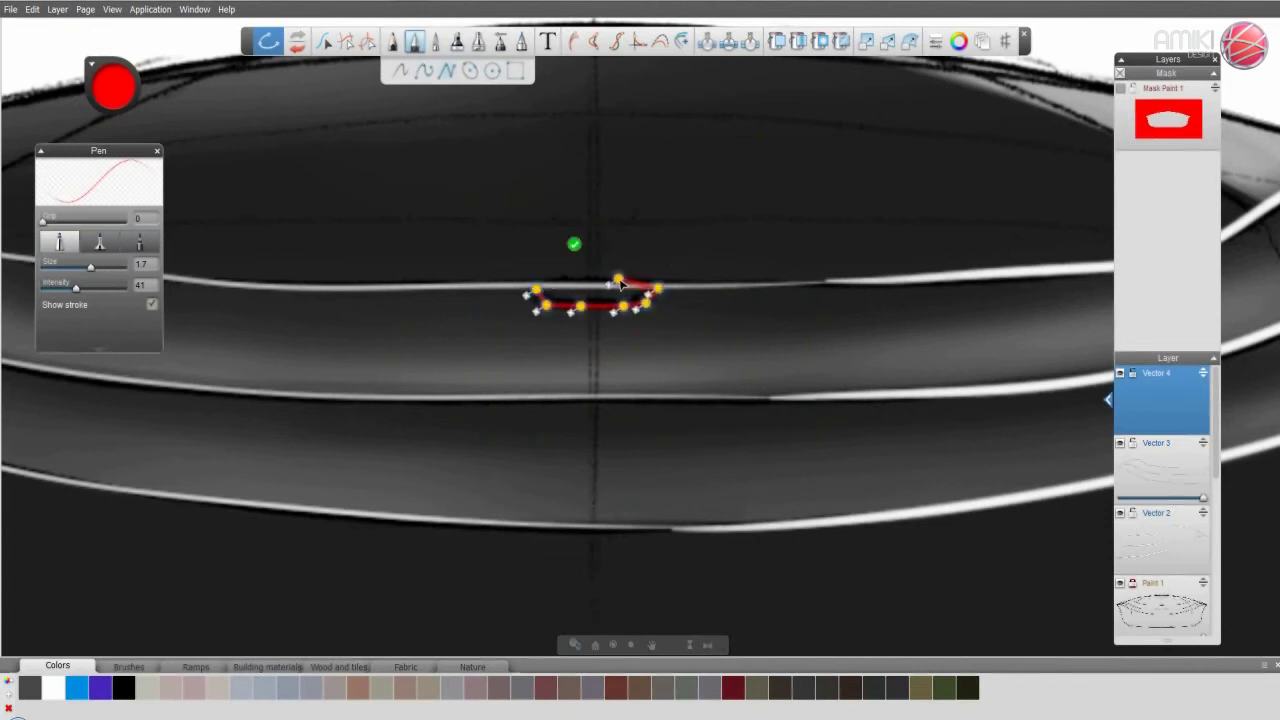
{"action": "left_click", "coordinate": [569, 279]}
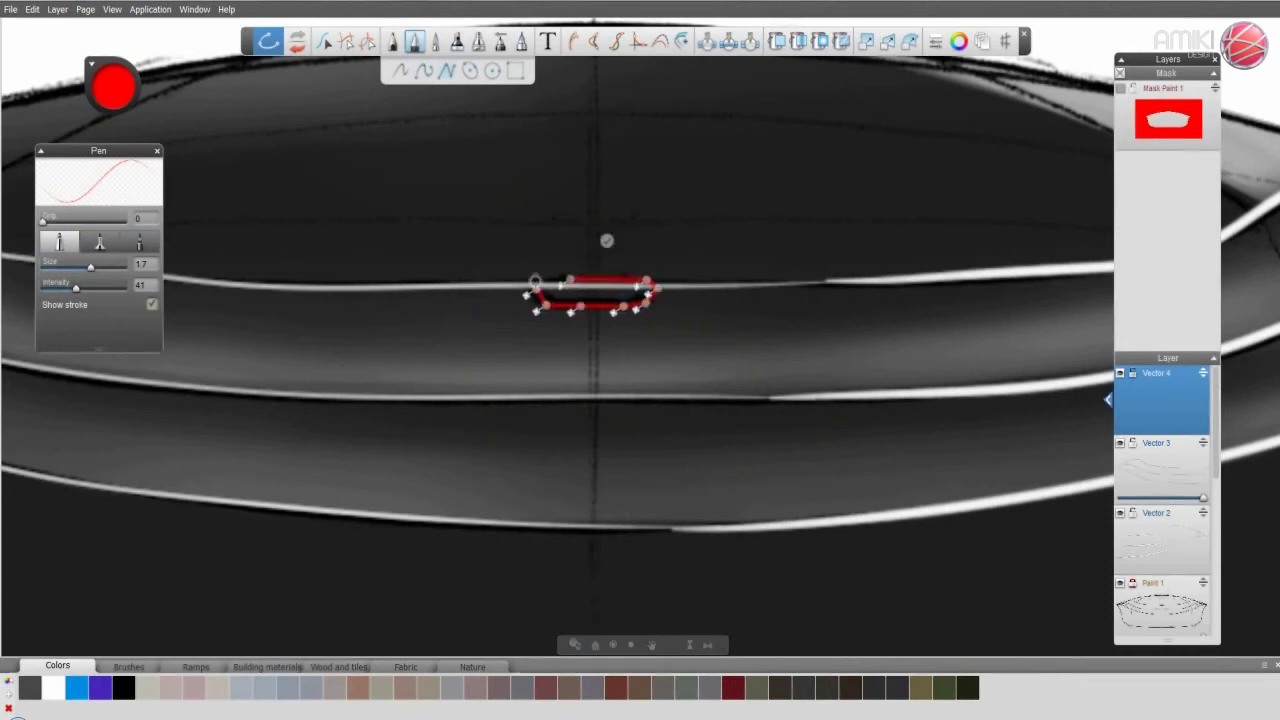
{"action": "left_click", "coordinate": [535, 283]}
{"action": "left_click", "coordinate": [572, 244]}
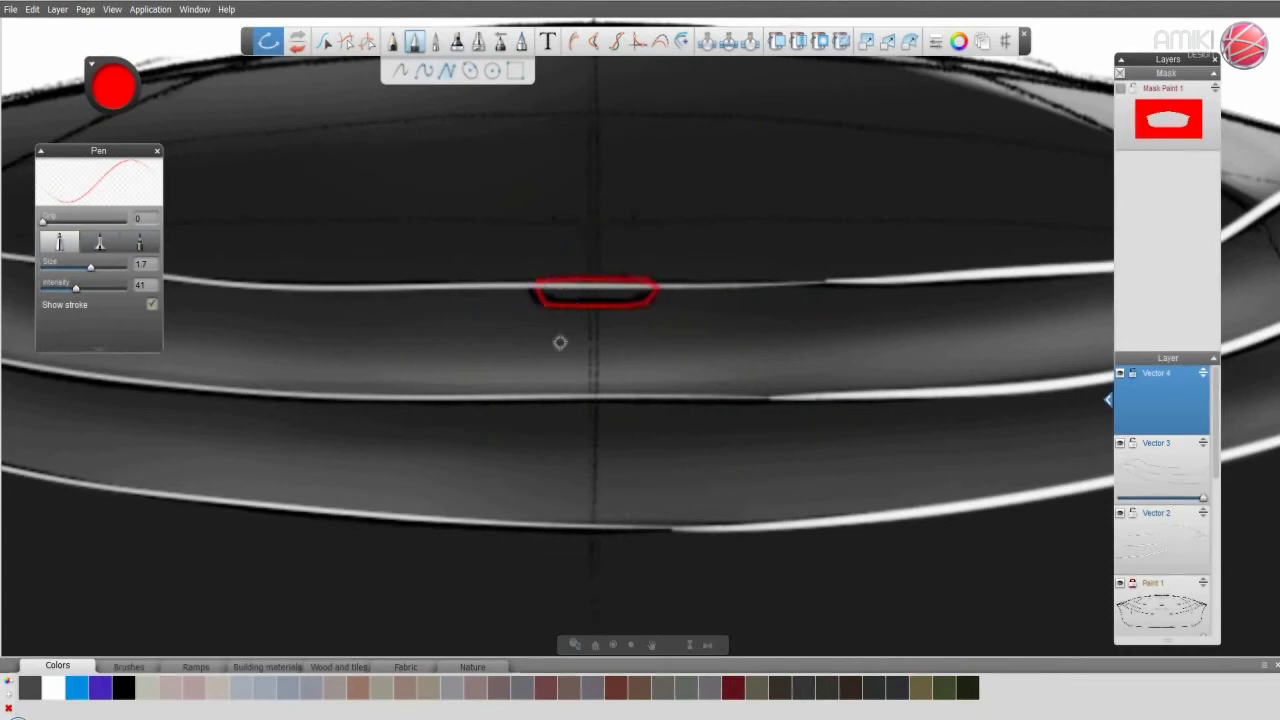
{"action": "left_click", "coordinate": [546, 305]}
{"action": "left_click", "coordinate": [623, 305]}
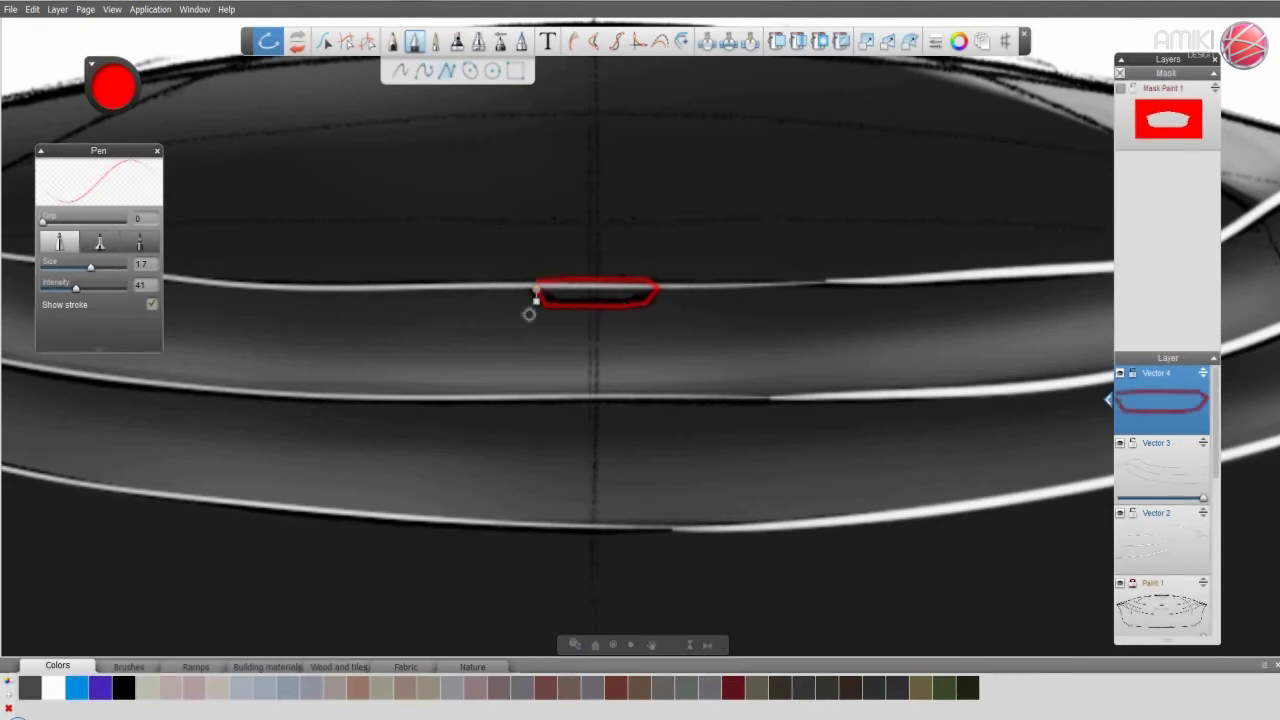
- Nudge the outline's left-end anchor slightly to the left
{"action": "left_click", "coordinate": [326, 42]}
{"action": "left_click", "coordinate": [537, 287]}
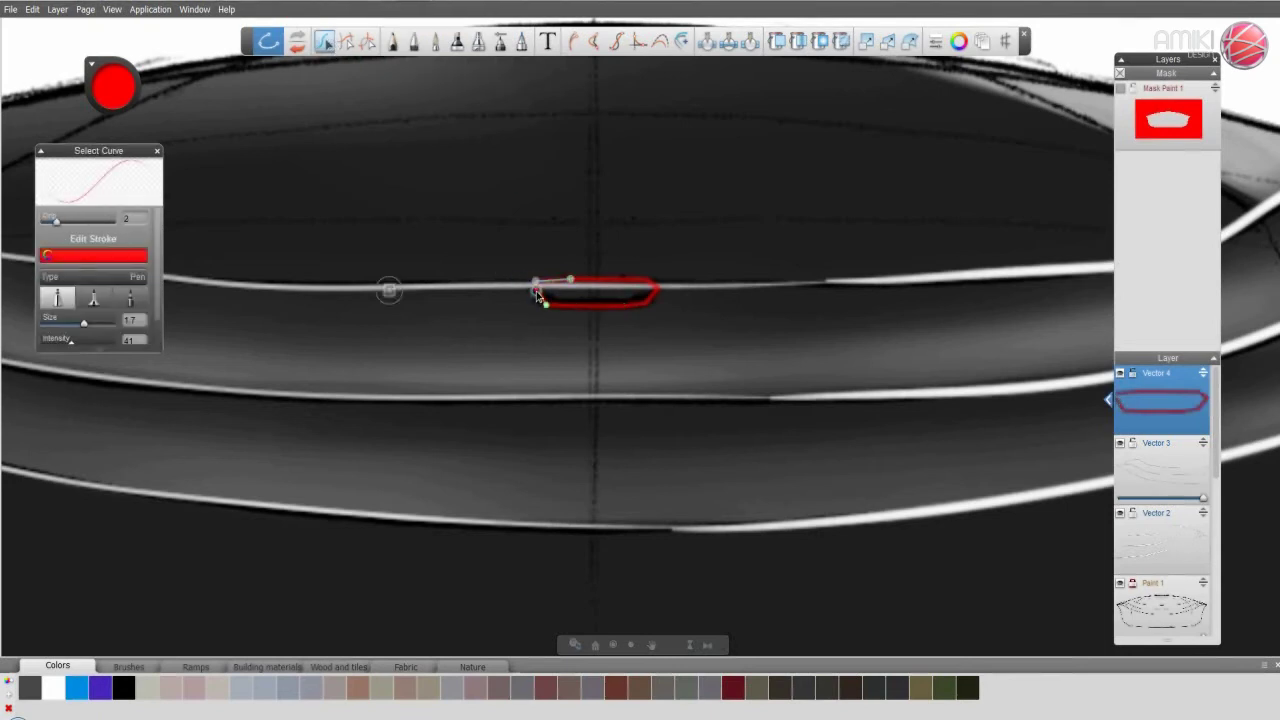
{"action": "left_click", "coordinate": [536, 285]}
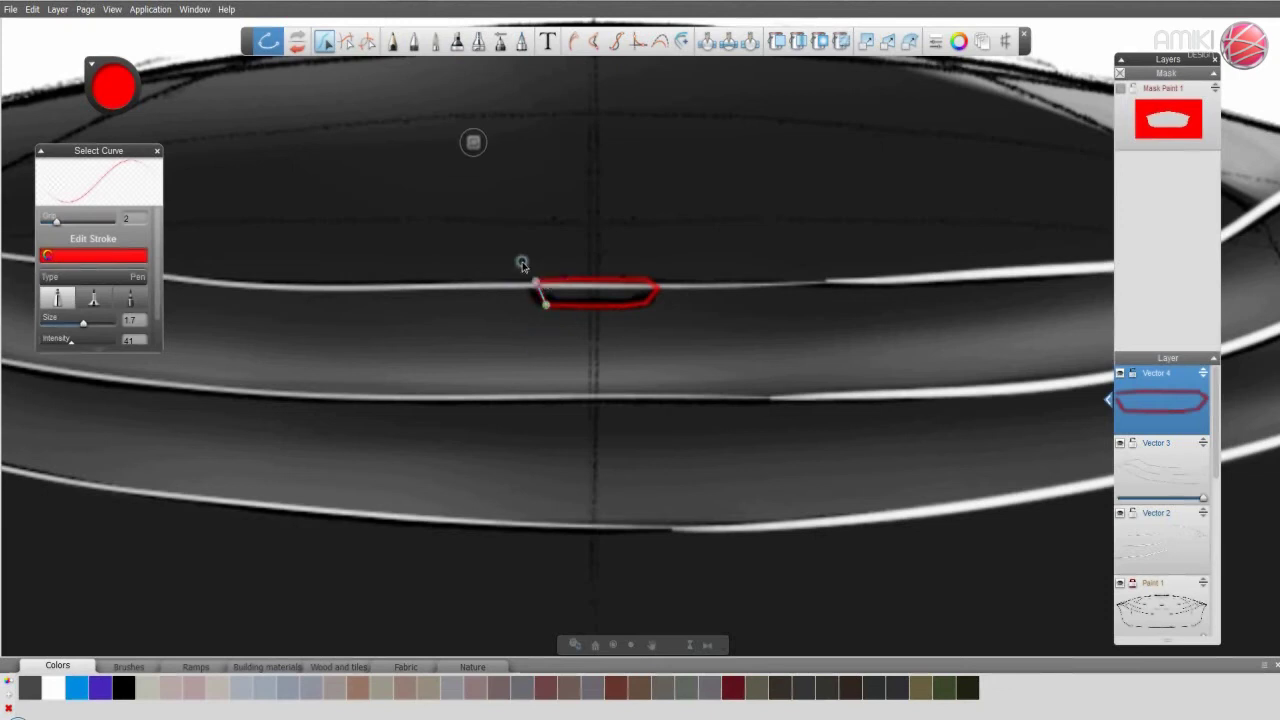
{"action": "left_click_drag", "start_coordinate": [537, 283], "coordinate": [528, 284]}
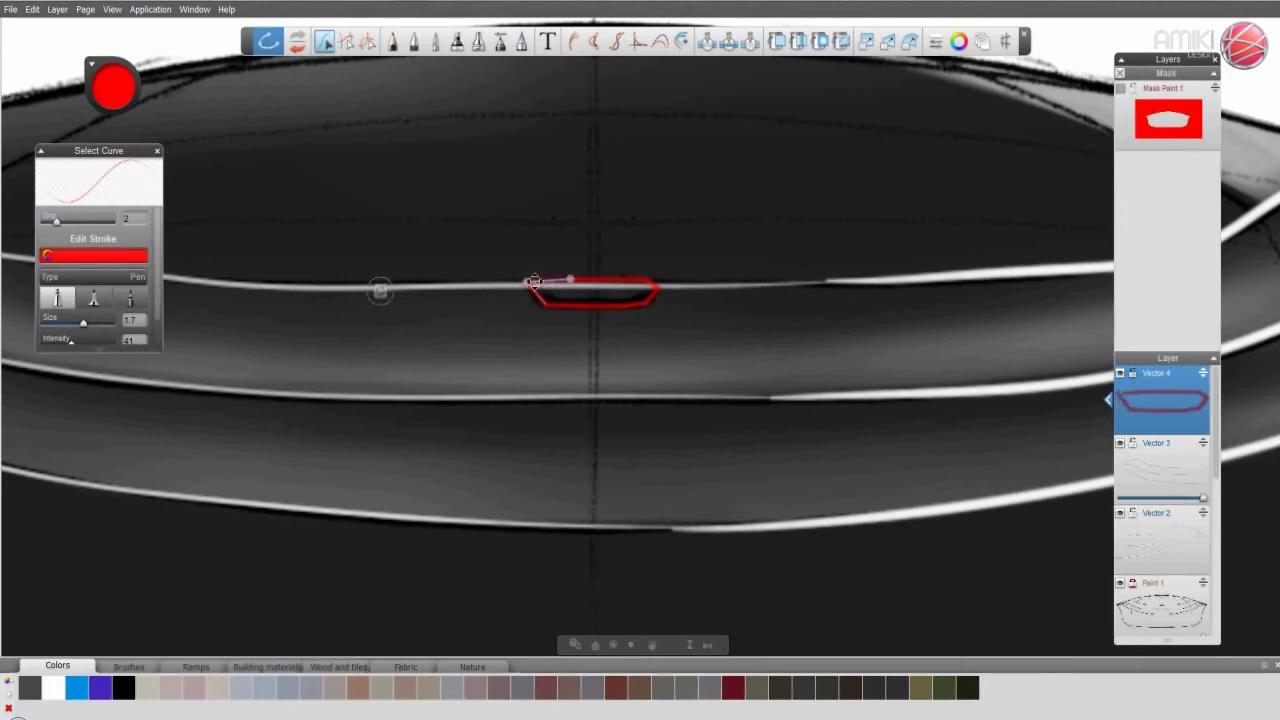
{"action": "left_click", "coordinate": [414, 41]}
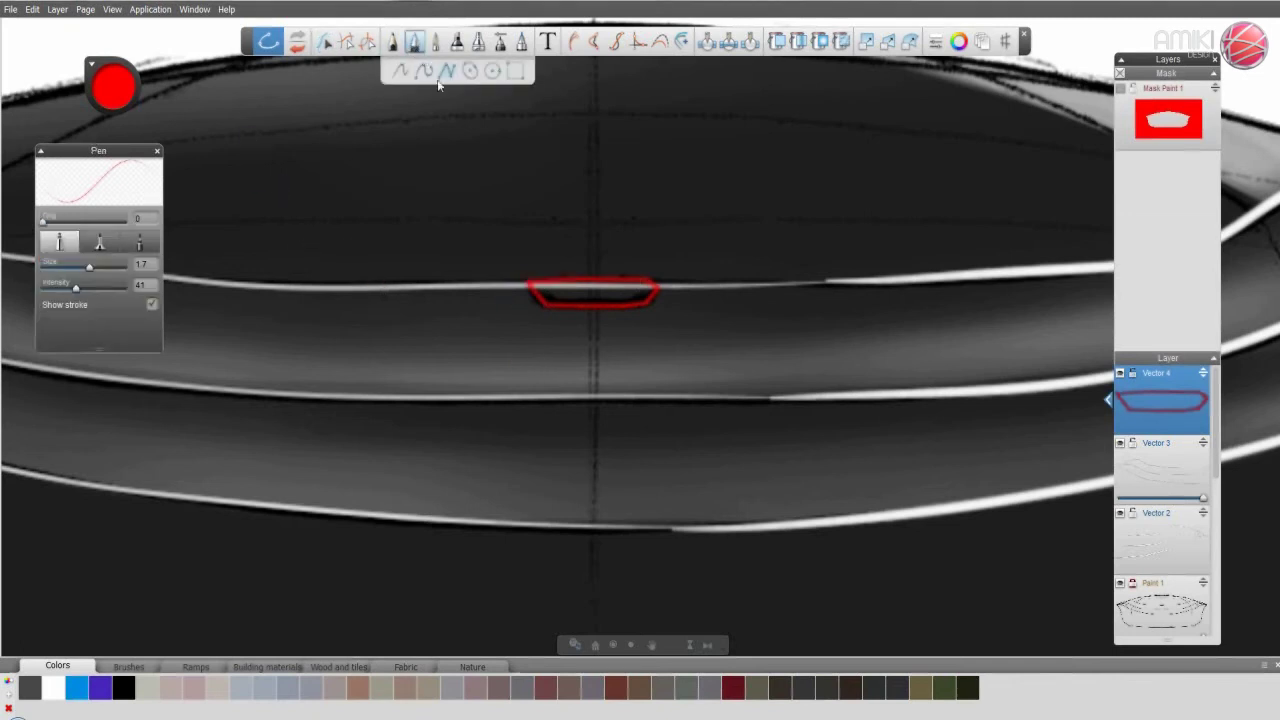
- Add a Paint 6 layer and fill the slot outline with solid red using the Solid Brush
{"action": "left_click", "coordinate": [479, 41]}
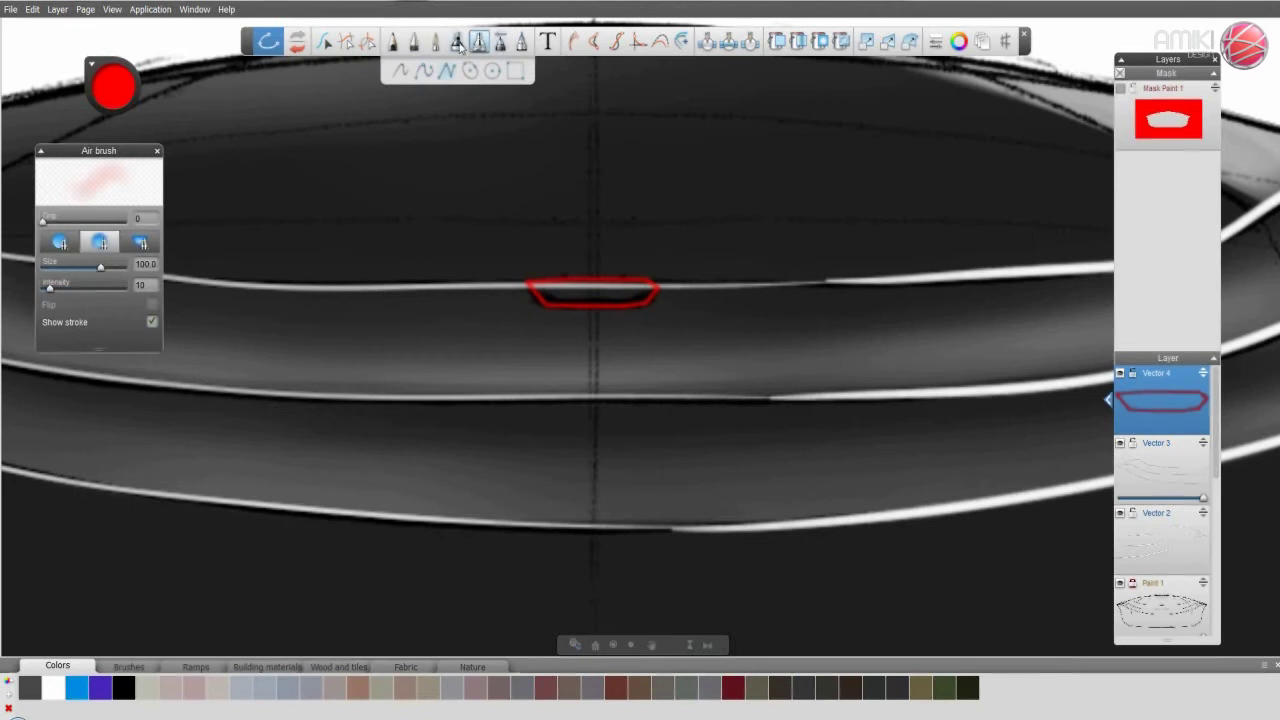
{"action": "left_click", "coordinate": [457, 43]}
{"action": "left_click", "coordinate": [1162, 405]}
{"action": "left_click", "coordinate": [1162, 390]}
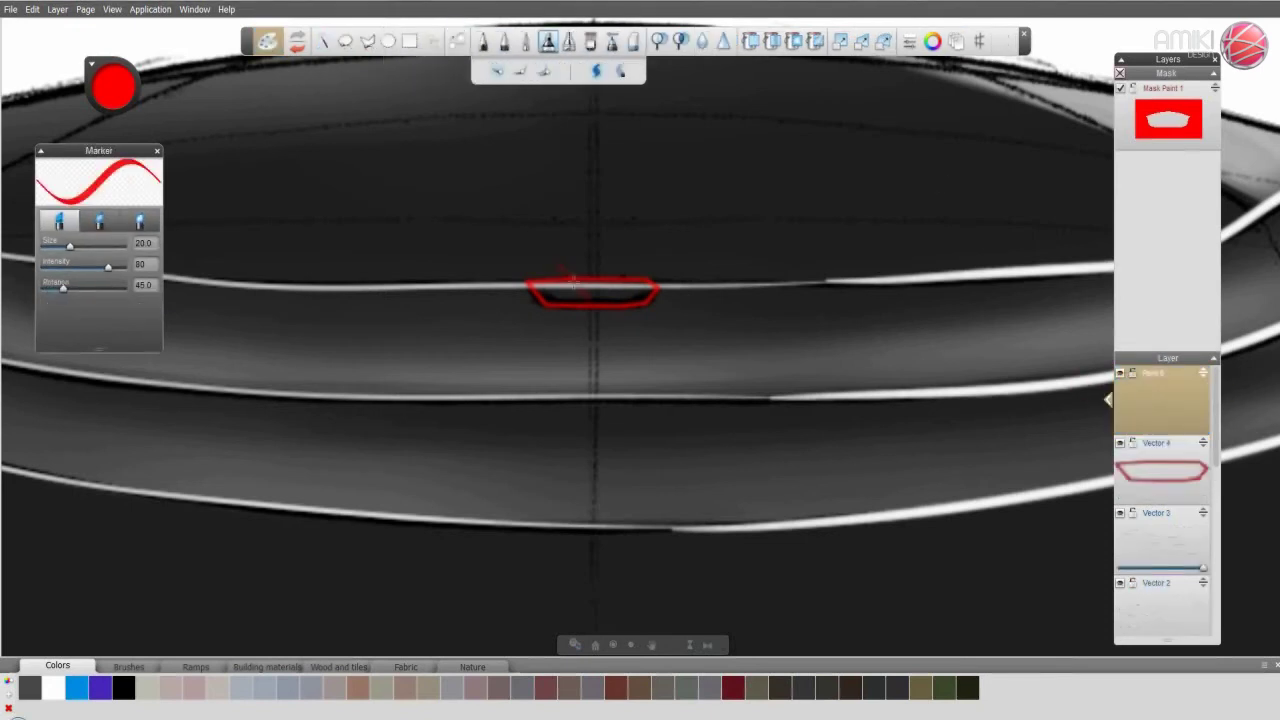
{"action": "left_click", "coordinate": [589, 42]}
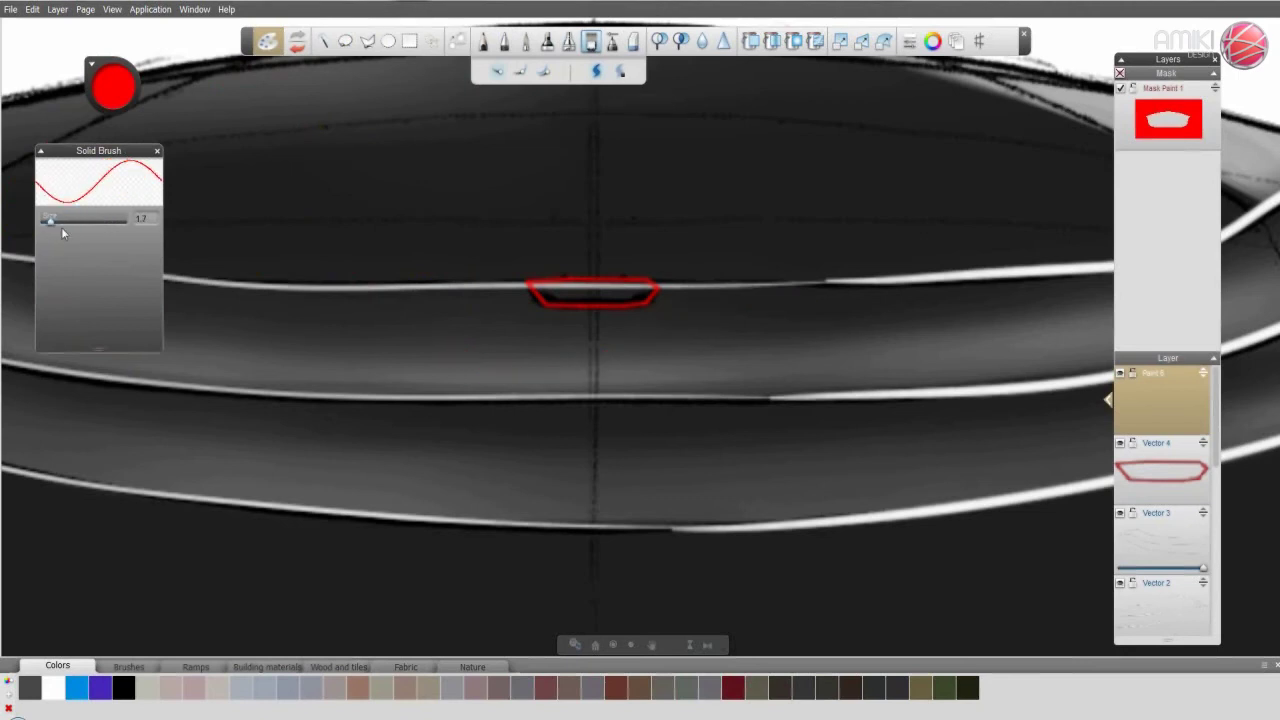
{"action": "left_click_drag", "start_coordinate": [538, 286], "coordinate": [618, 287]}
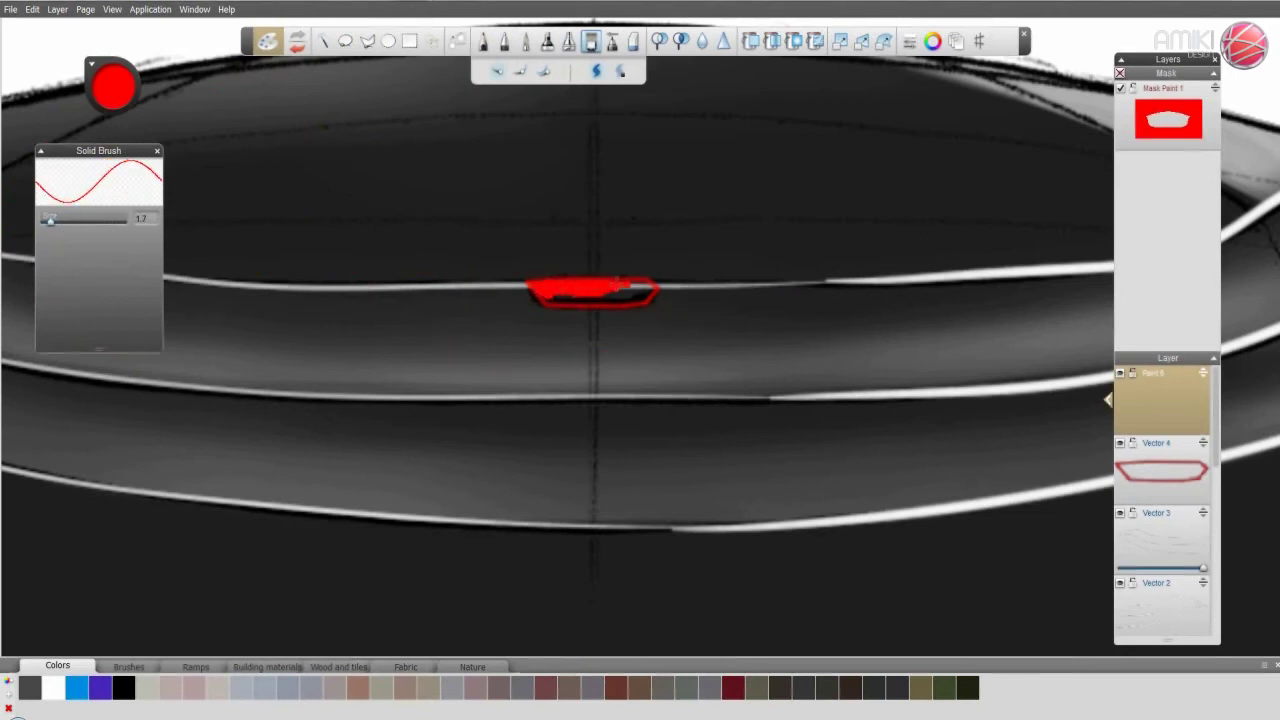
{"action": "mouse_move", "coordinate": [645, 292]}
{"action": "left_mouse_down"}
{"action": "mouse_move", "coordinate": [600, 293]}
{"action": "mouse_move", "coordinate": [638, 301]}
{"action": "left_mouse_up"}
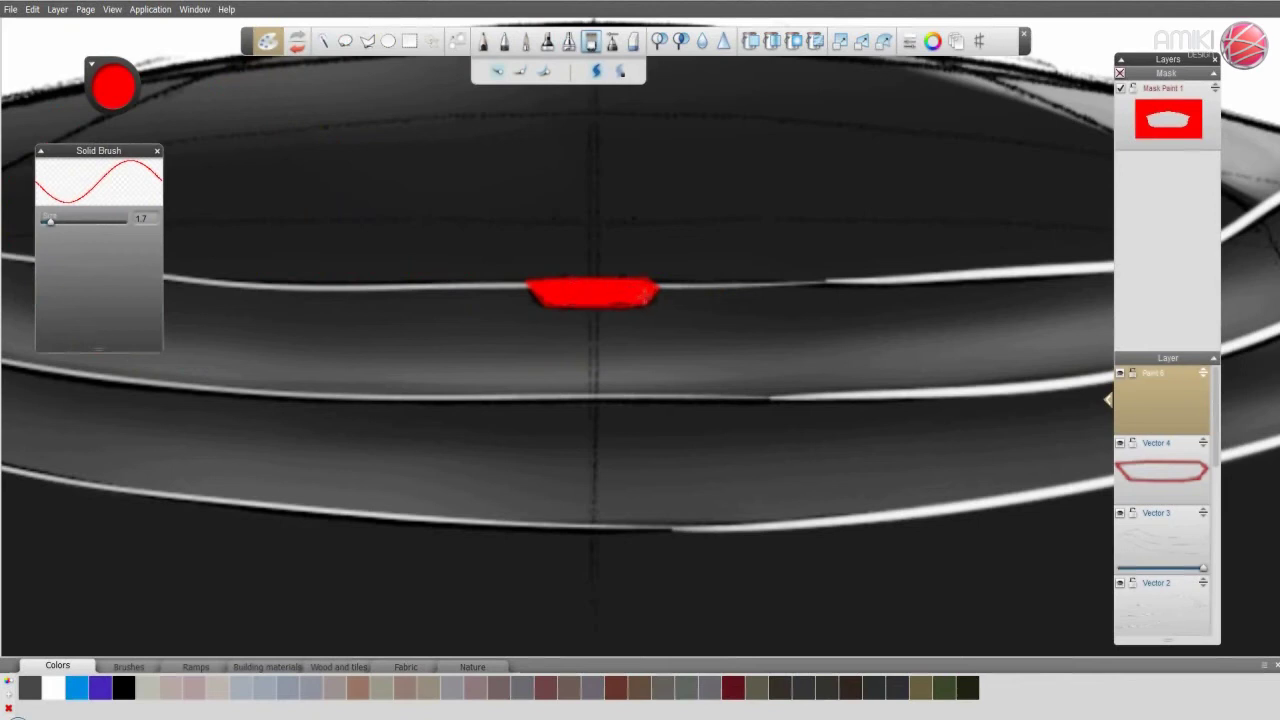
- On a new layer, airbrush a thin white size 2.4 highlight along the light's top edge
{"action": "left_click", "coordinate": [1166, 402]}
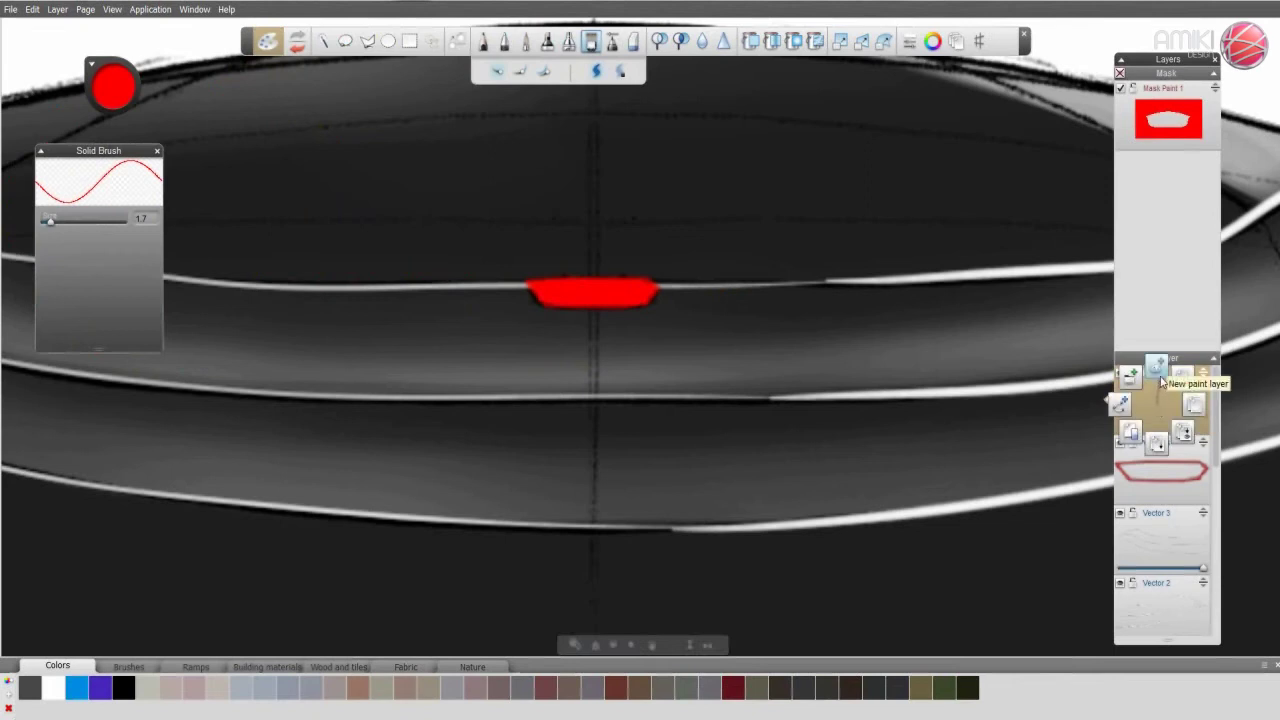
{"action": "left_click", "coordinate": [1200, 380]}
{"action": "left_click", "coordinate": [569, 41]}
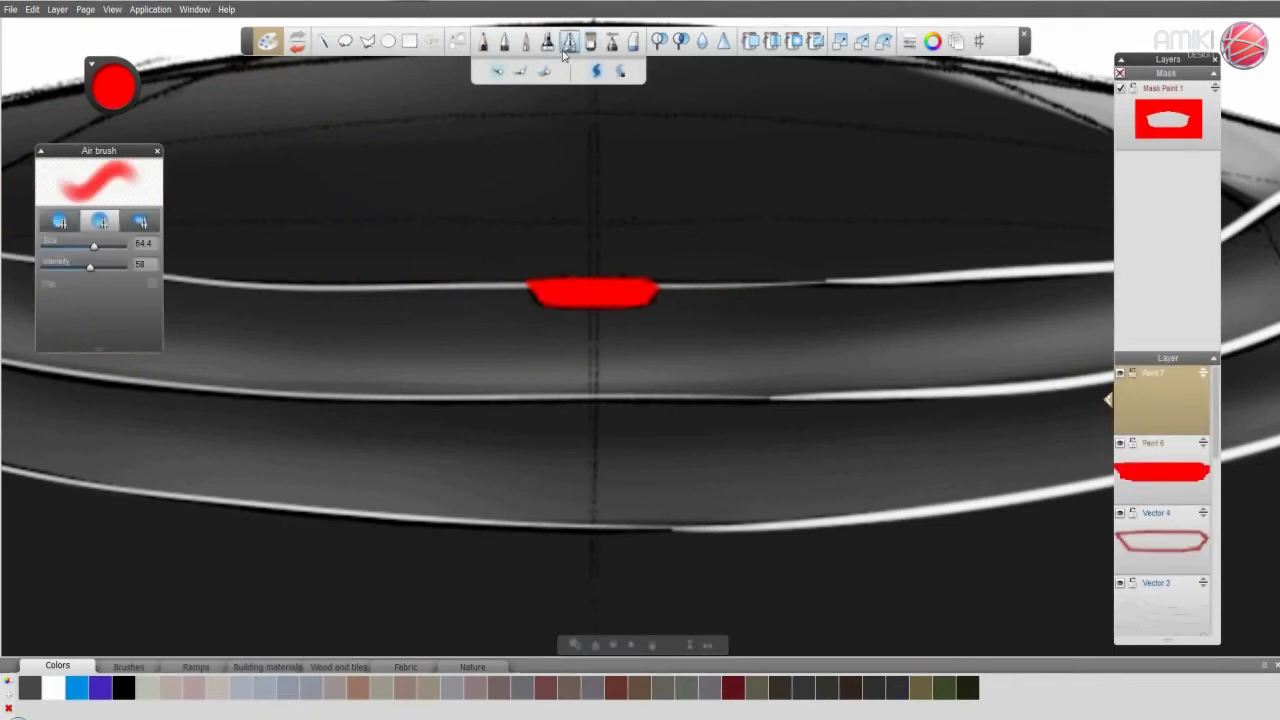
{"action": "left_click", "coordinate": [112, 88]}
{"action": "left_click", "coordinate": [112, 95]}
{"action": "left_click_drag", "start_coordinate": [94, 245], "coordinate": [45, 245]}
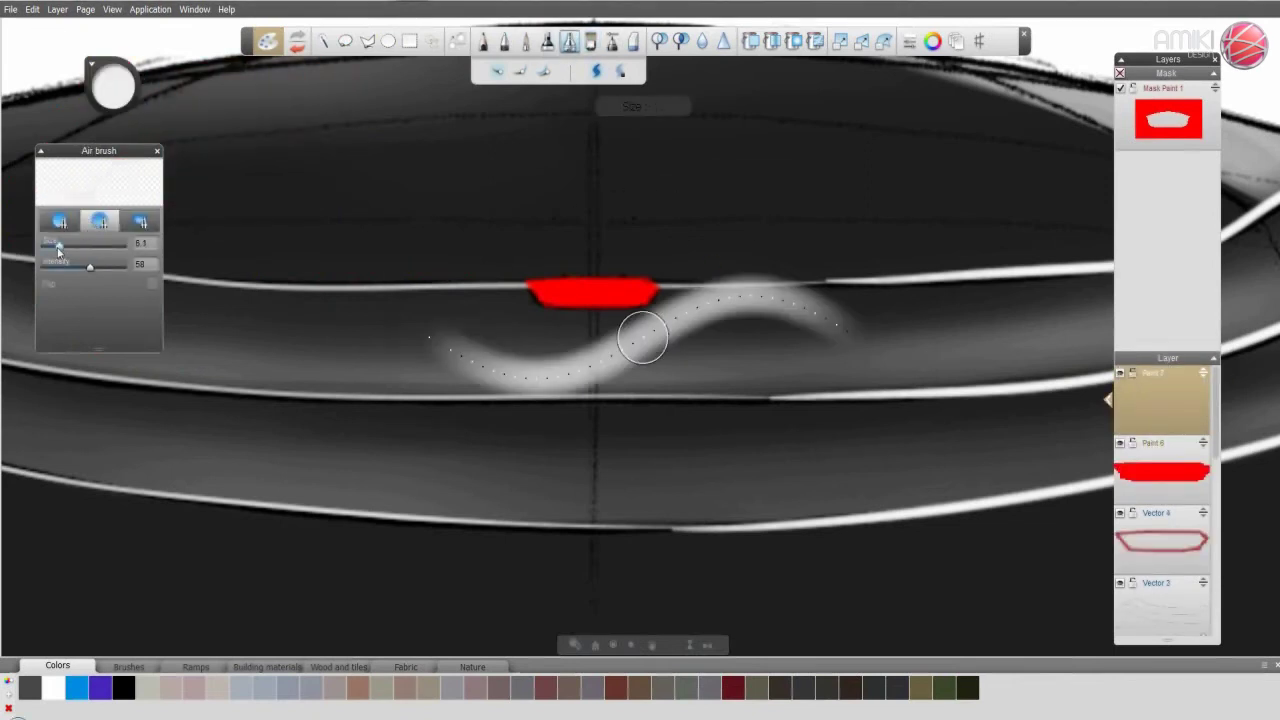
{"action": "left_click_drag", "start_coordinate": [587, 279], "coordinate": [643, 289]}
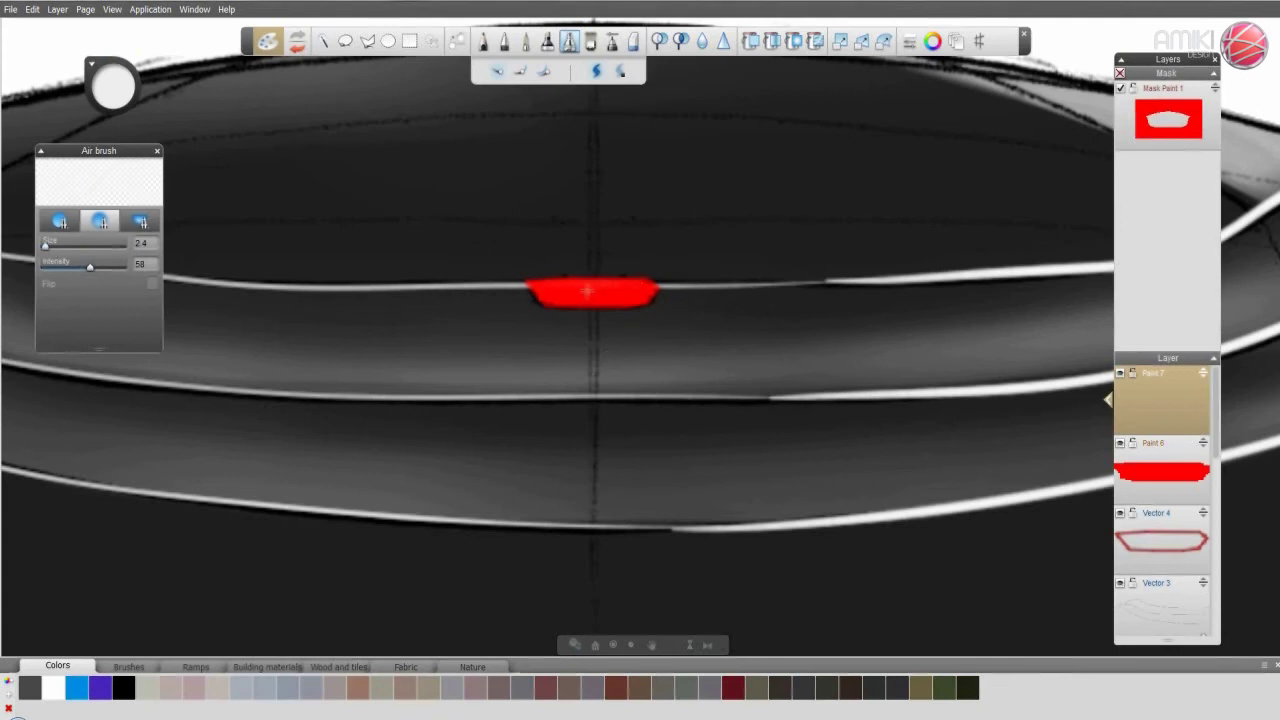
{"action": "left_click", "coordinate": [117, 268]}
{"action": "mouse_move", "coordinate": [538, 284]}
{"action": "left_mouse_down"}
{"action": "mouse_move", "coordinate": [650, 291]}
{"action": "mouse_move", "coordinate": [525, 287]}
{"action": "left_mouse_up"}
{"action": "mouse_move", "coordinate": [650, 290]}
{"action": "left_mouse_down"}
{"action": "mouse_move", "coordinate": [538, 284]}
{"action": "mouse_move", "coordinate": [652, 291]}
{"action": "left_mouse_up"}
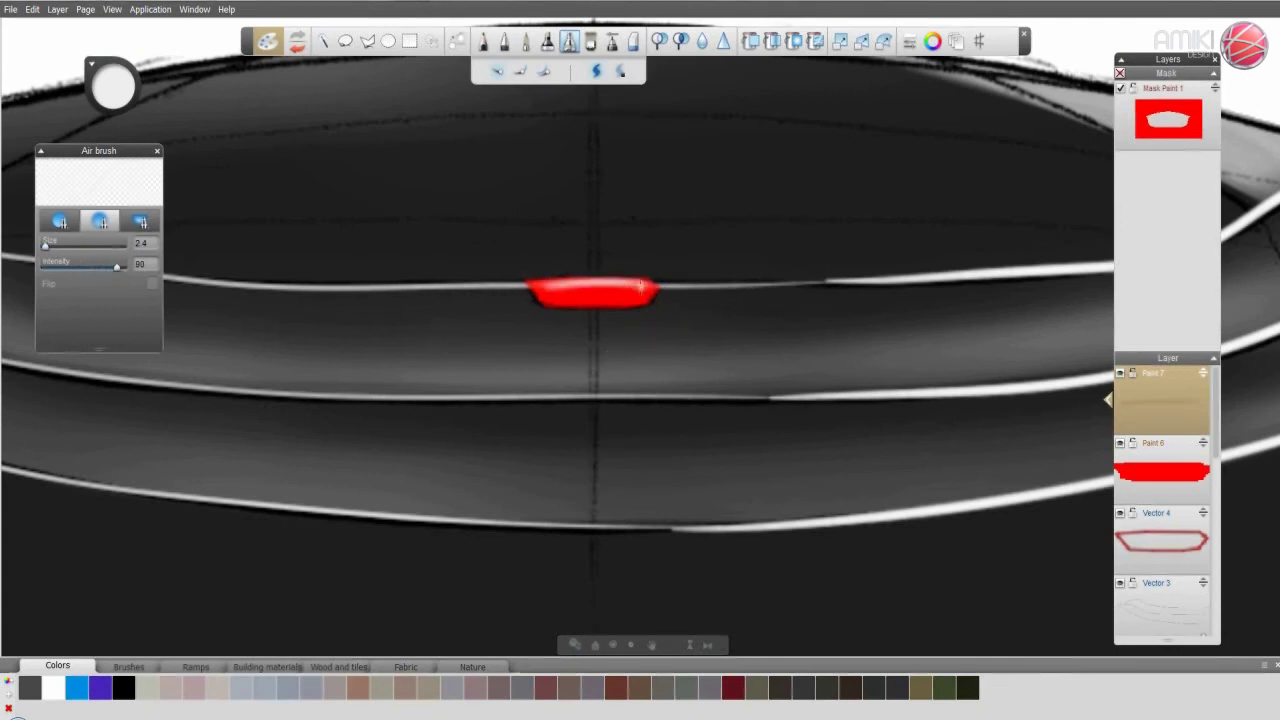
- Add a Paint 8 layer and enlarge the airbrush to 34.4 for the soft red glow
{"action": "left_click", "coordinate": [1160, 470]}
{"action": "left_click", "coordinate": [1125, 423]}
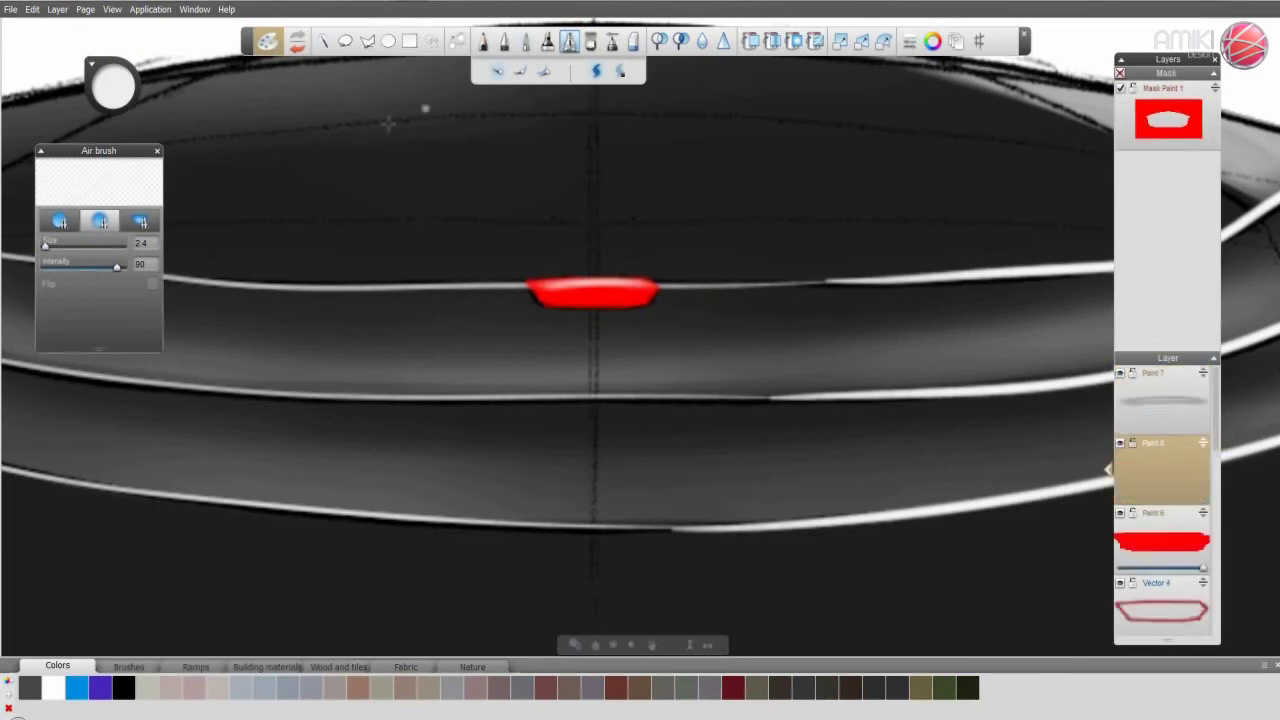
{"action": "left_click_drag", "start_coordinate": [62, 256], "coordinate": [66, 246]}
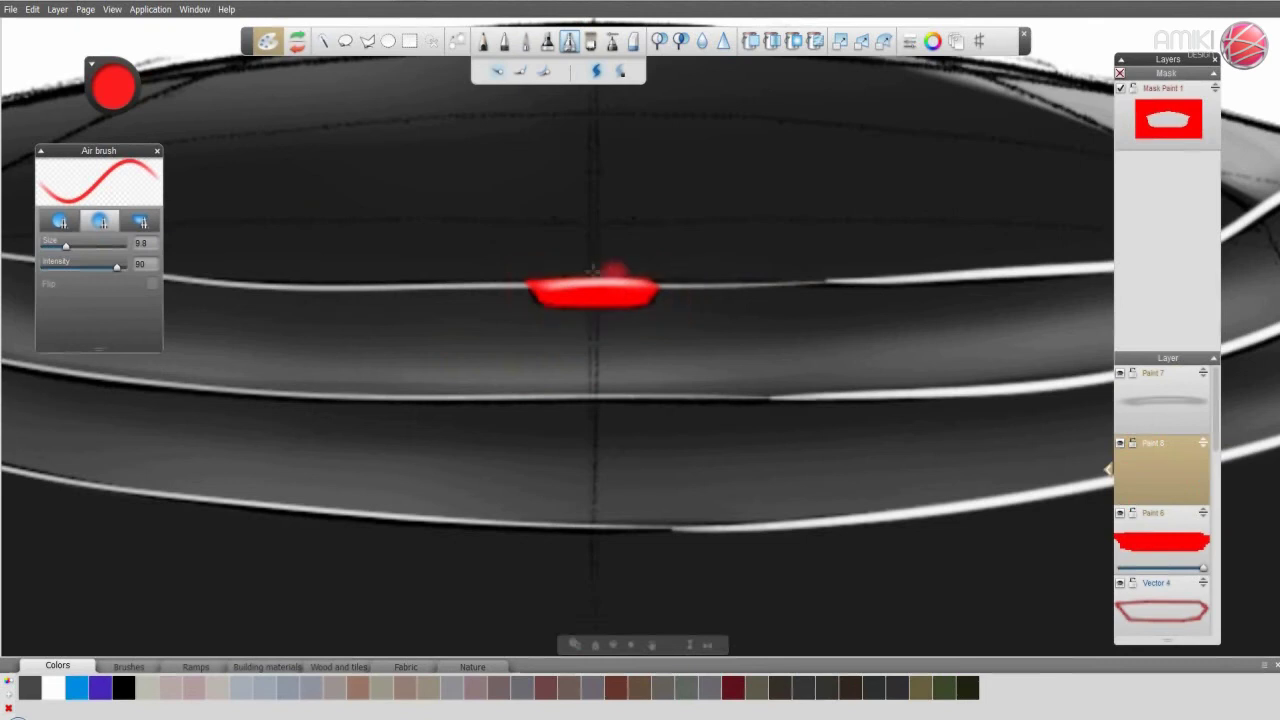
{"action": "left_click_drag", "start_coordinate": [64, 252], "coordinate": [84, 246]}
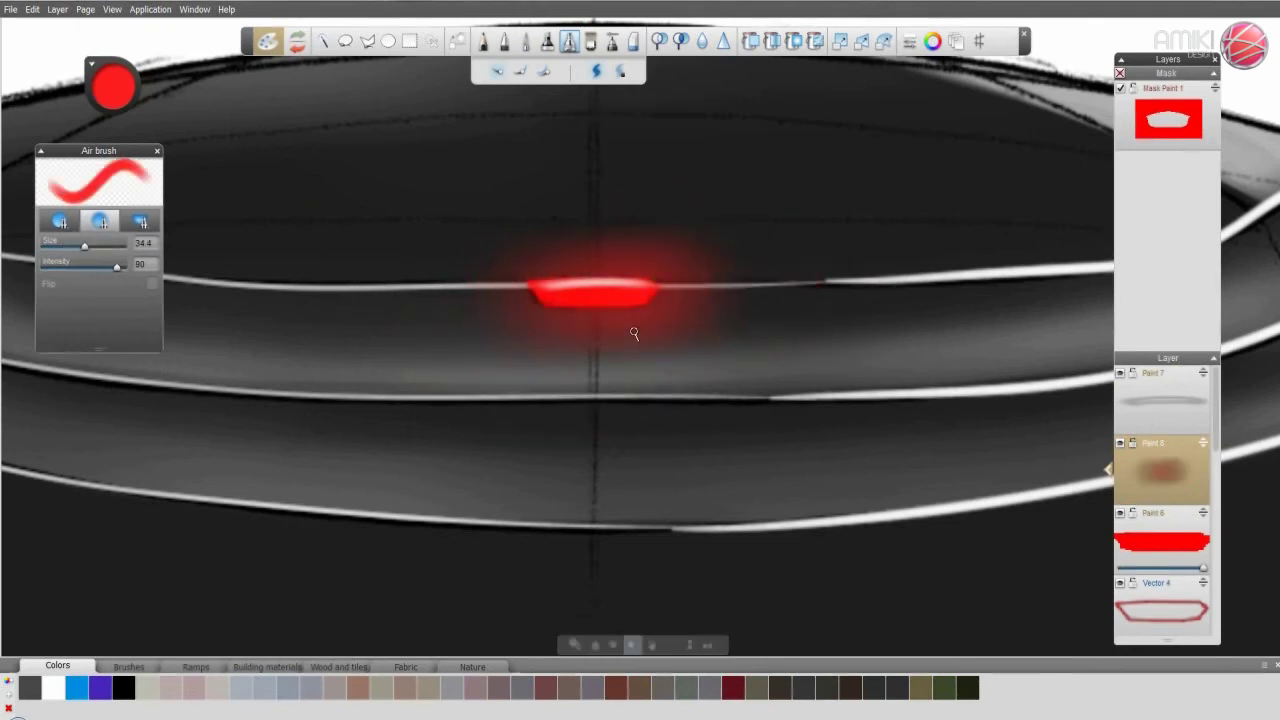
{"action": "left_click_drag", "start_coordinate": [643, 309], "coordinate": [655, 305]}
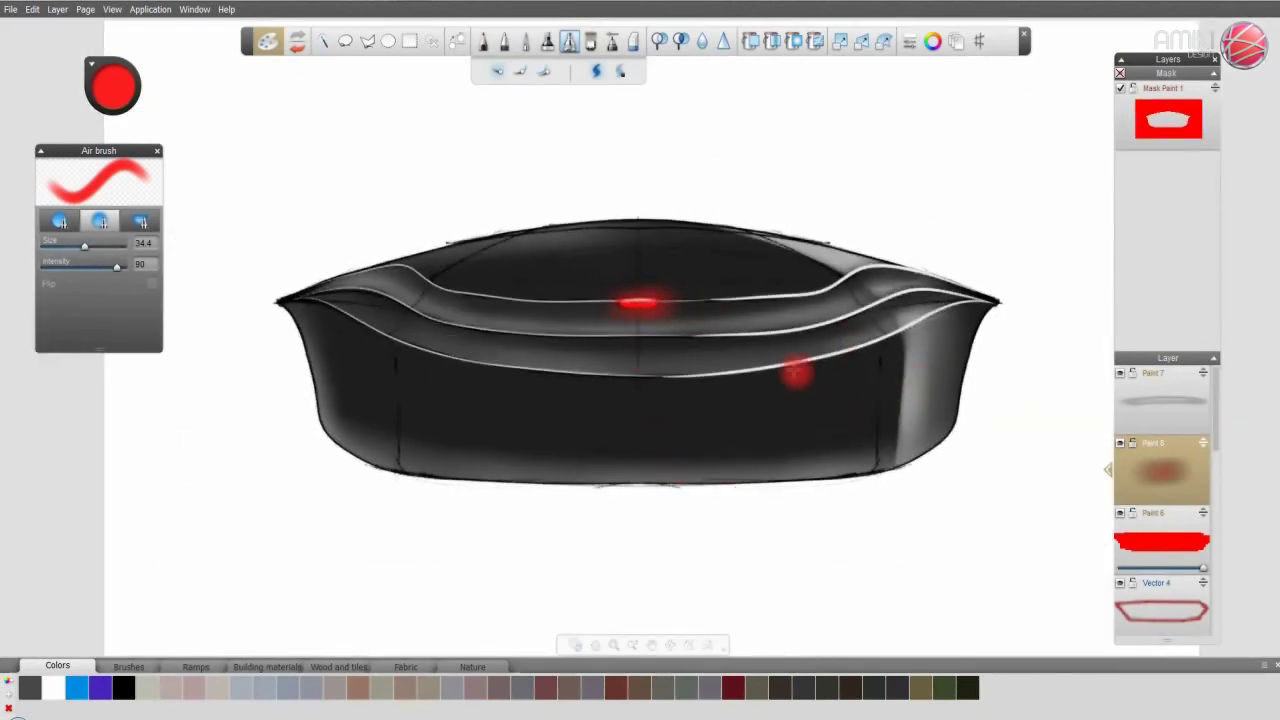
- Zoom out to 72% and add a new Paint 9 layer above Vector 1
{"action": "left_click_drag", "start_coordinate": [755, 415], "coordinate": [710, 418]}
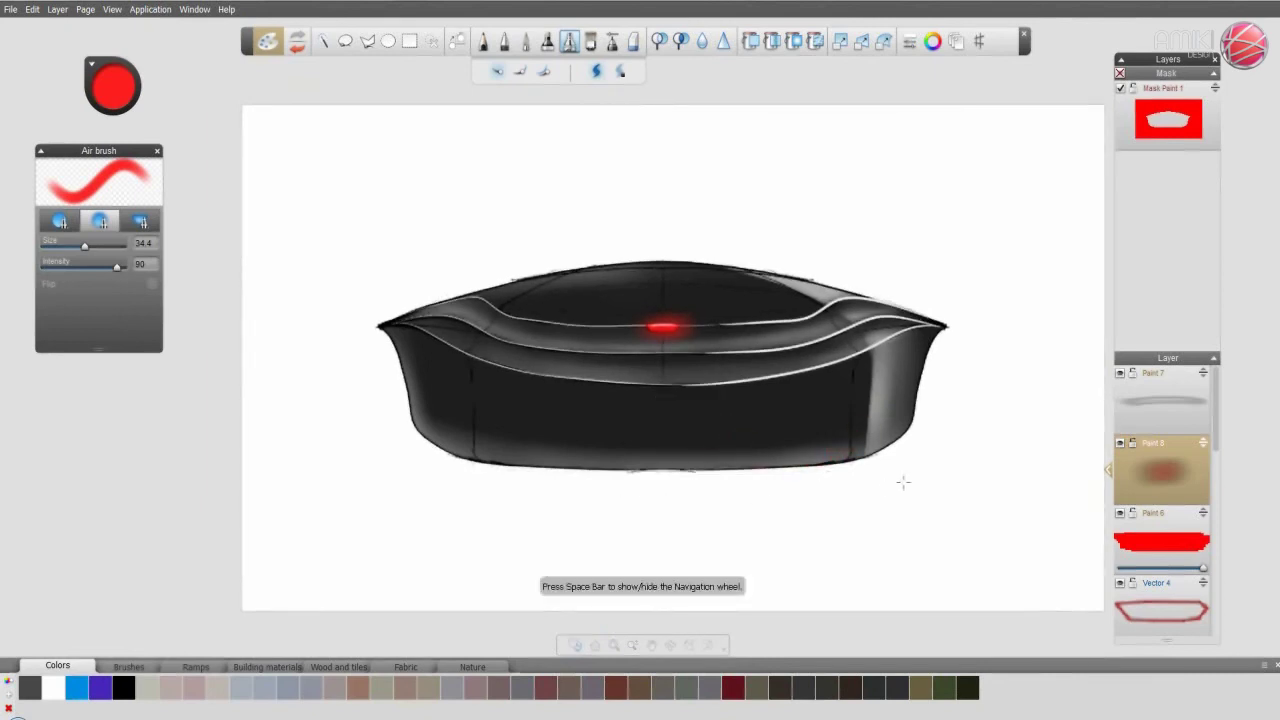
{"action": "mouse_move", "coordinate": [1210, 422]}
{"action": "left_mouse_down"}
{"action": "mouse_move", "coordinate": [1210, 618]}
{"action": "mouse_move", "coordinate": [1150, 557]}
{"action": "left_mouse_up"}
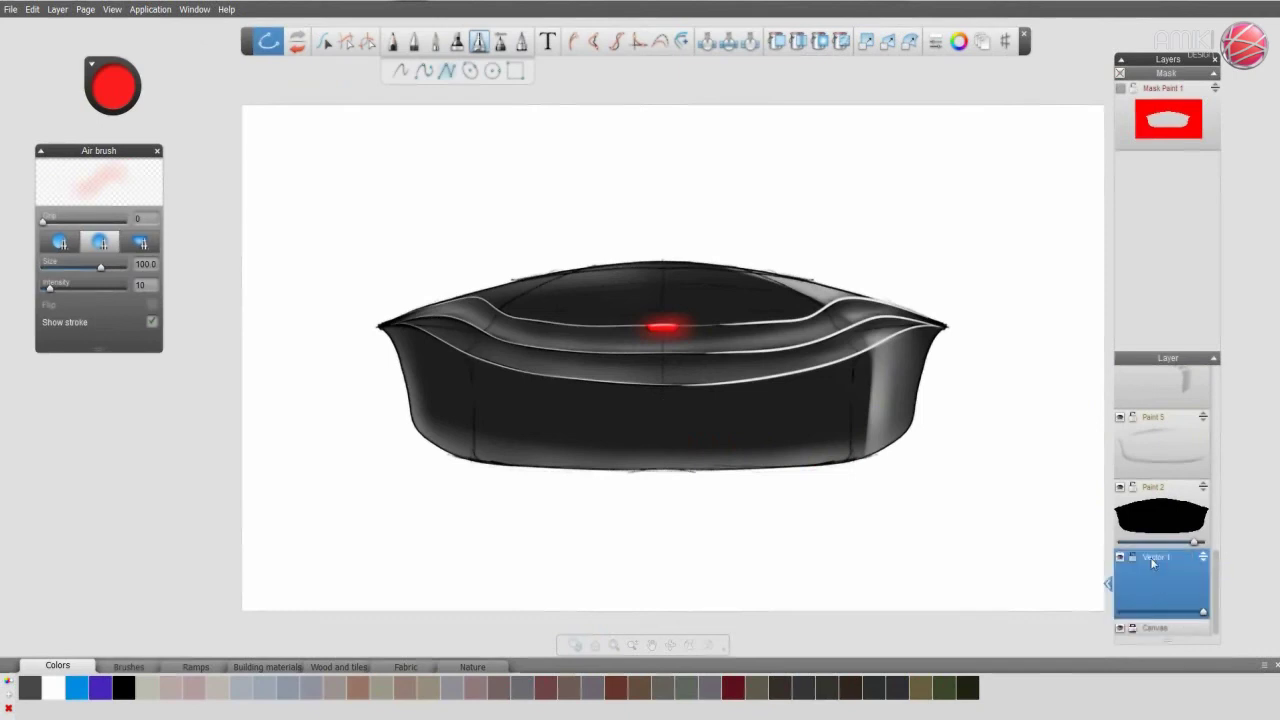
{"action": "scroll", "coordinate": [1218, 580], "scroll_direction": "down", "scroll_amount": 2}
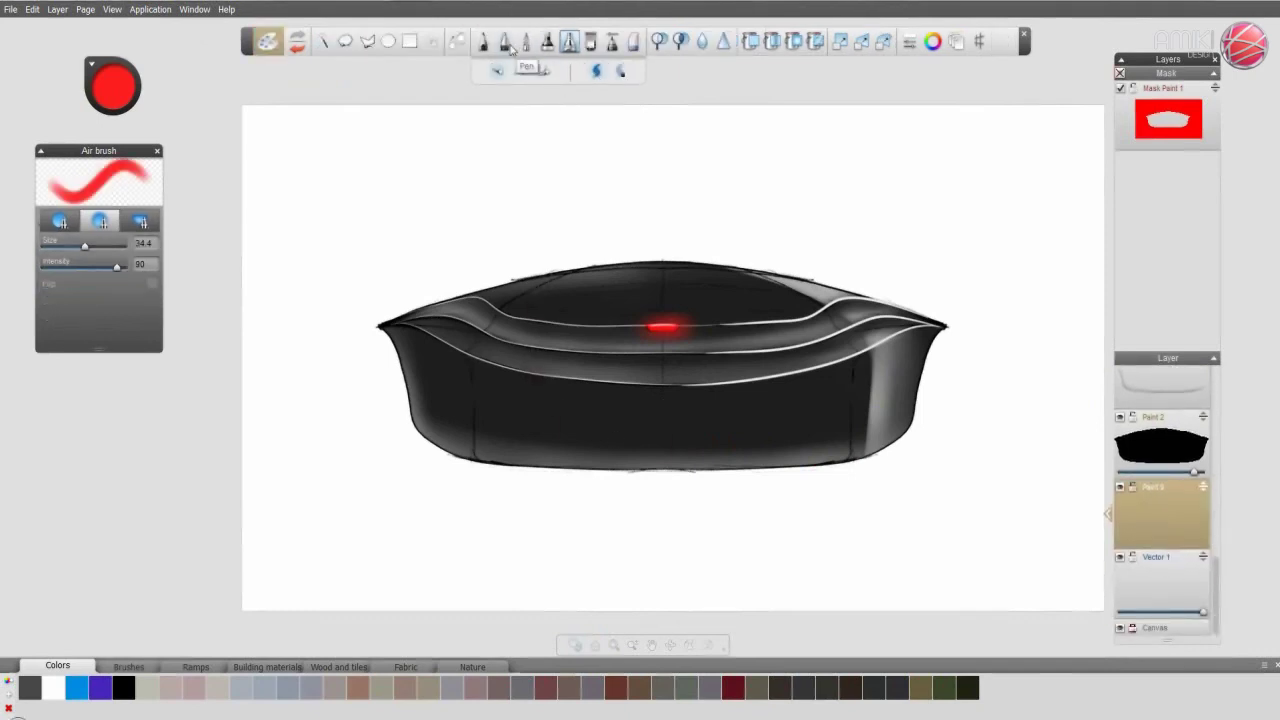
{"action": "left_click", "coordinate": [570, 42]}
{"action": "left_click", "coordinate": [367, 42]}
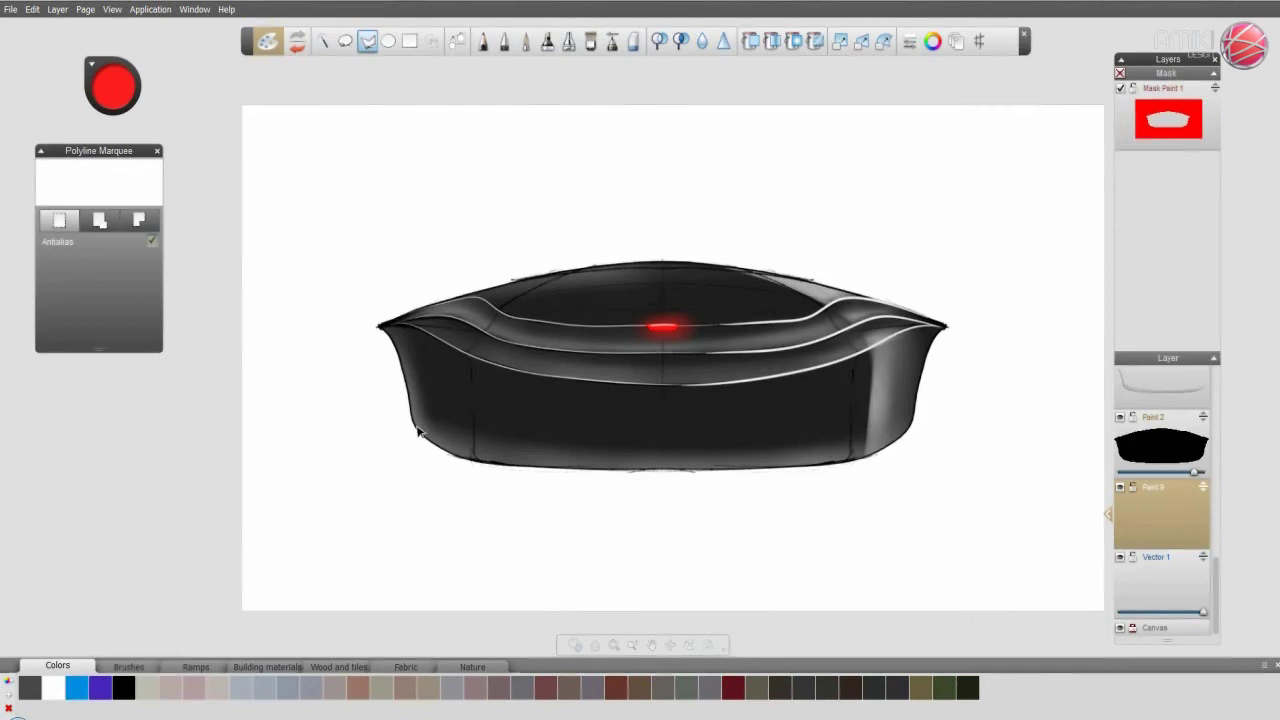
- Turn off the Mask Paint 1 mask's visibility and cancel the stray polygon selection
{"action": "left_click", "coordinate": [1127, 112]}
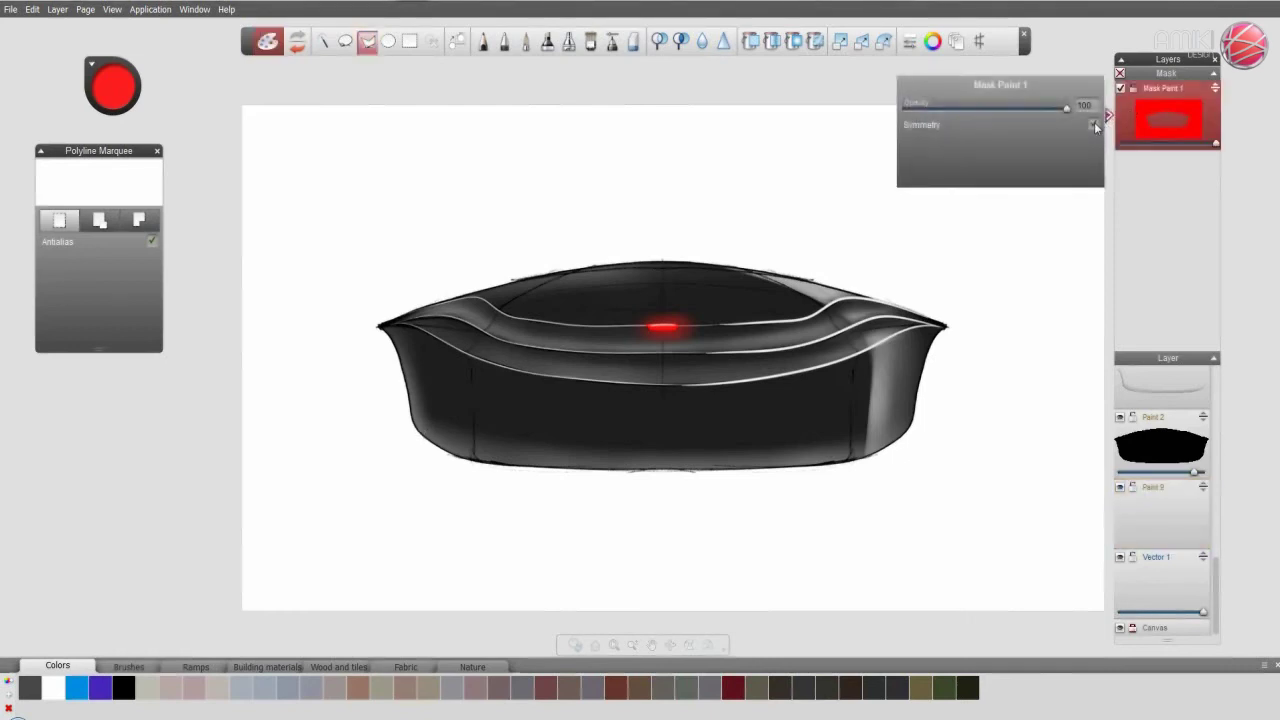
{"action": "double_click", "coordinate": [1093, 125]}
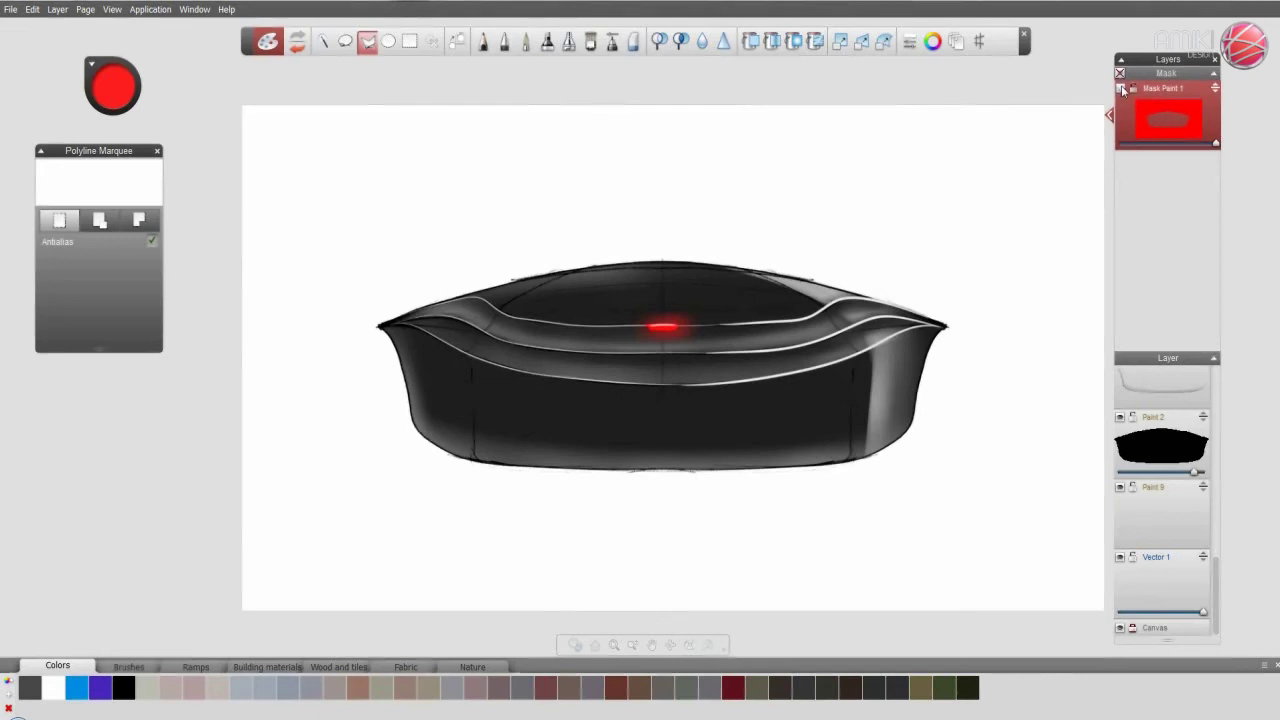
{"action": "left_click", "coordinate": [1121, 88]}
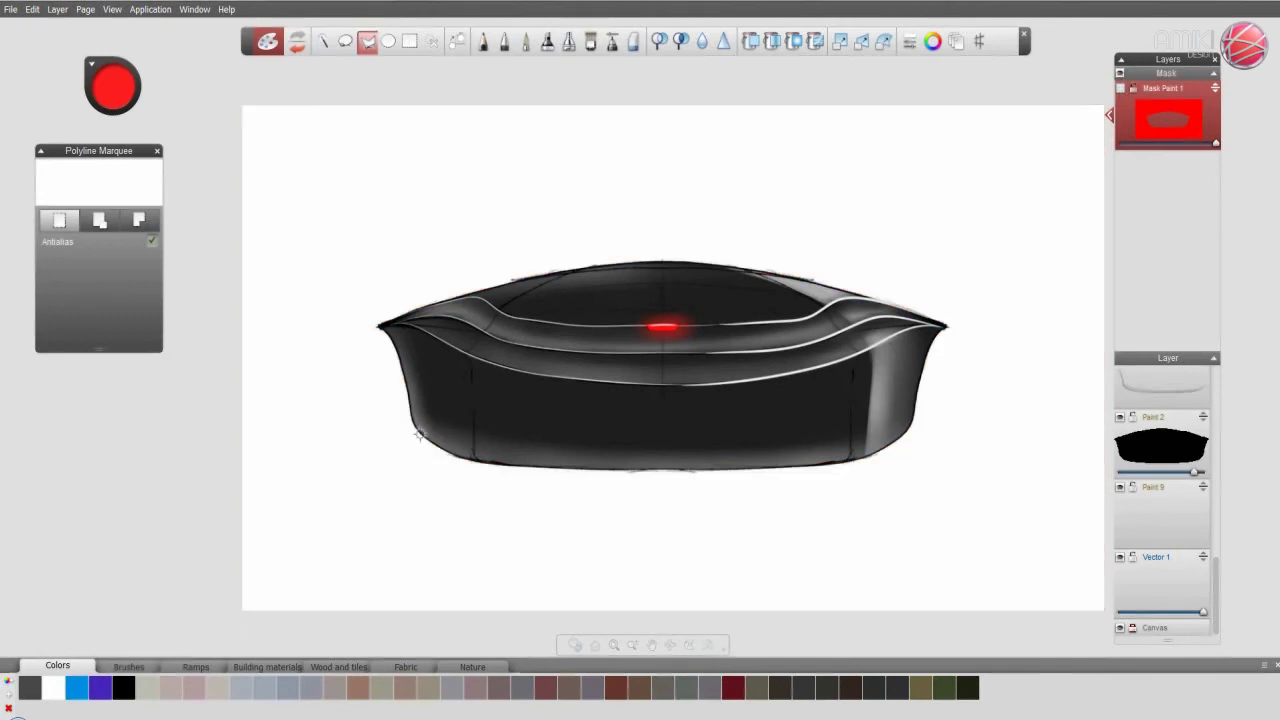
{"action": "left_click", "coordinate": [432, 431]}
{"action": "key", "text": "Escape"}
- Outline a first floor-shadow polygon below the device, then discard it
{"action": "key", "text": "b"}
{"action": "key", "text": "l"}
{"action": "left_click", "coordinate": [425, 413]}
{"action": "left_click", "coordinate": [256, 474]}
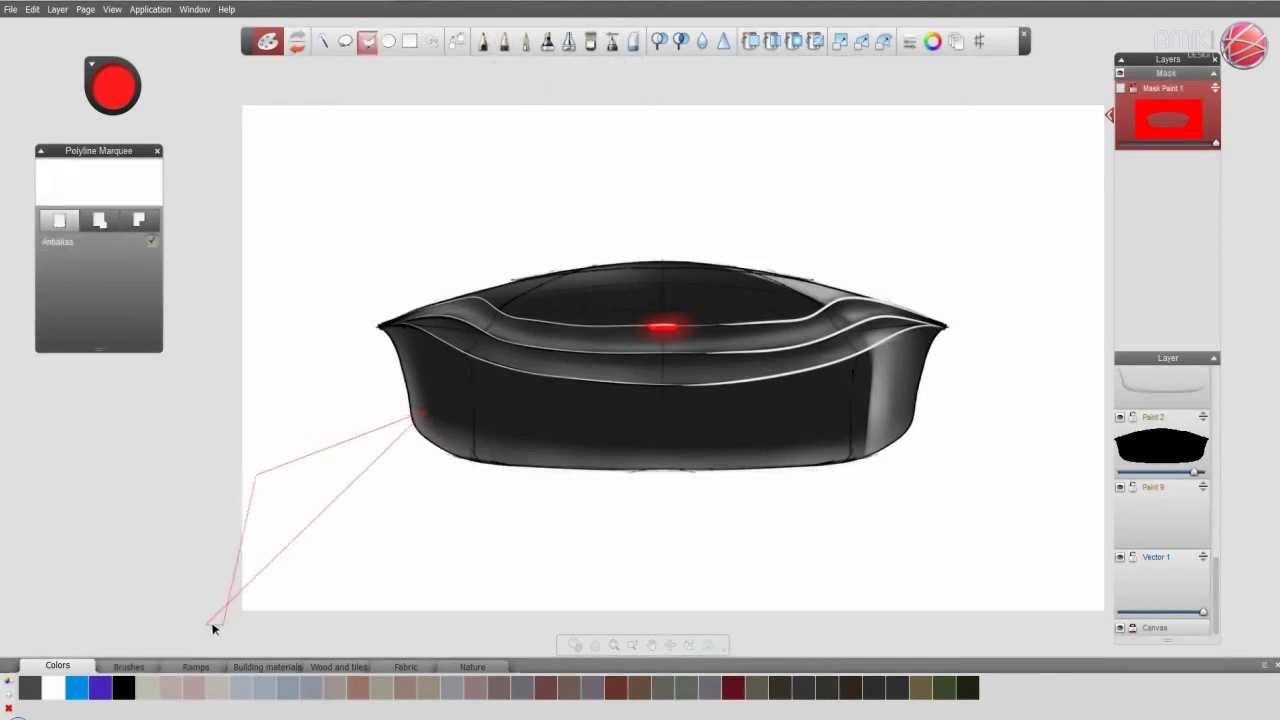
{"action": "left_click", "coordinate": [221, 624]}
{"action": "left_click", "coordinate": [400, 633]}
{"action": "left_click", "coordinate": [730, 618]}
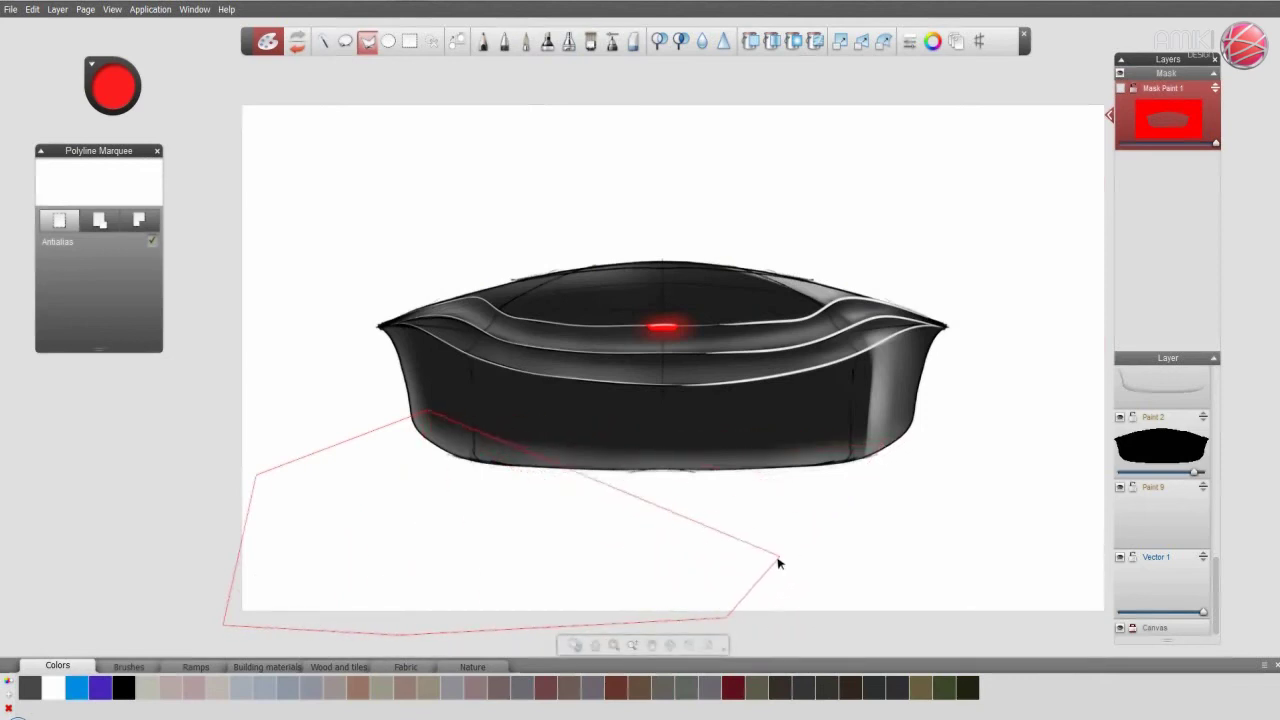
{"action": "left_click", "coordinate": [425, 413]}
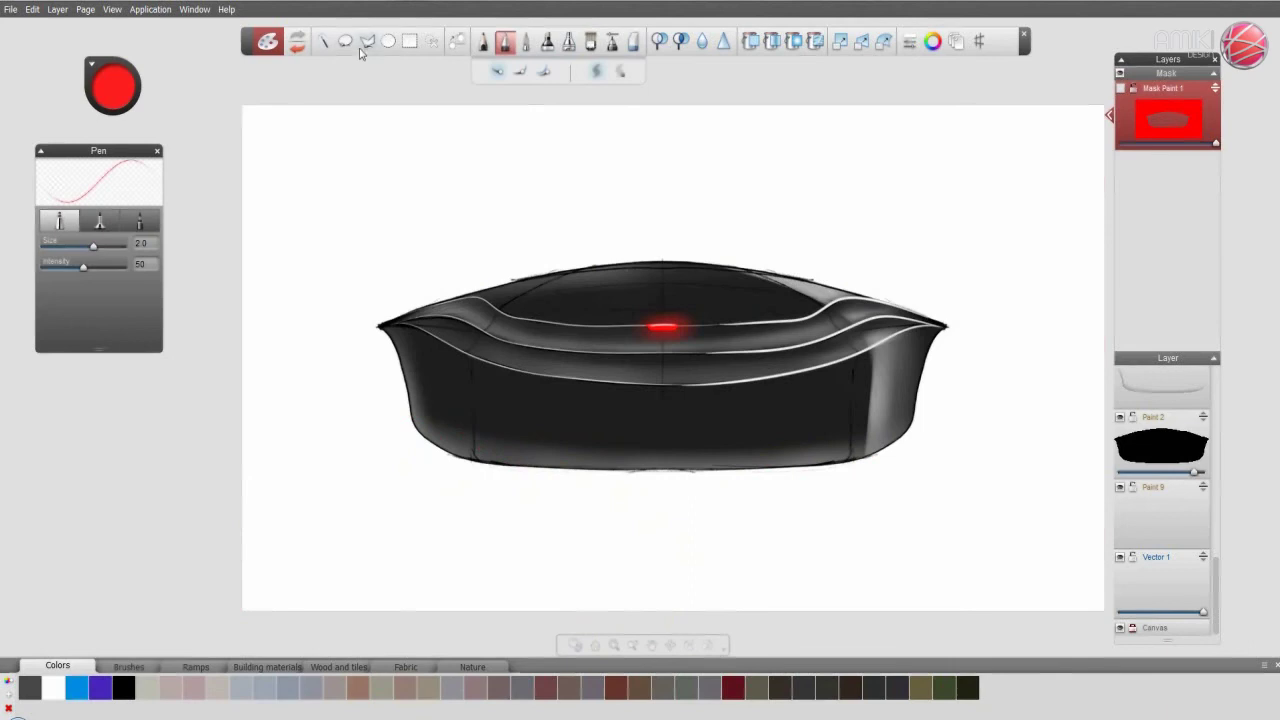
- Outline a slanted strip from under the device to the lower-left corner as a closed selection
{"action": "left_click", "coordinate": [366, 42]}
{"action": "left_click", "coordinate": [415, 414]}
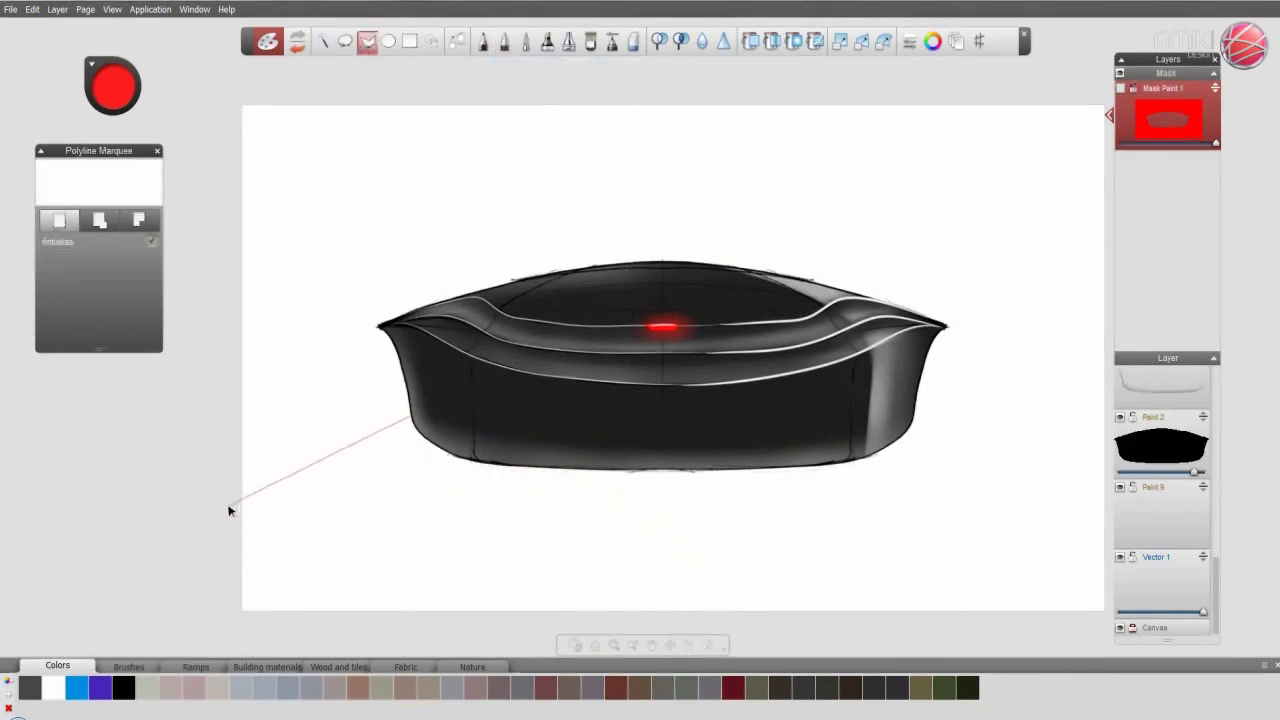
{"action": "left_click", "coordinate": [218, 452]}
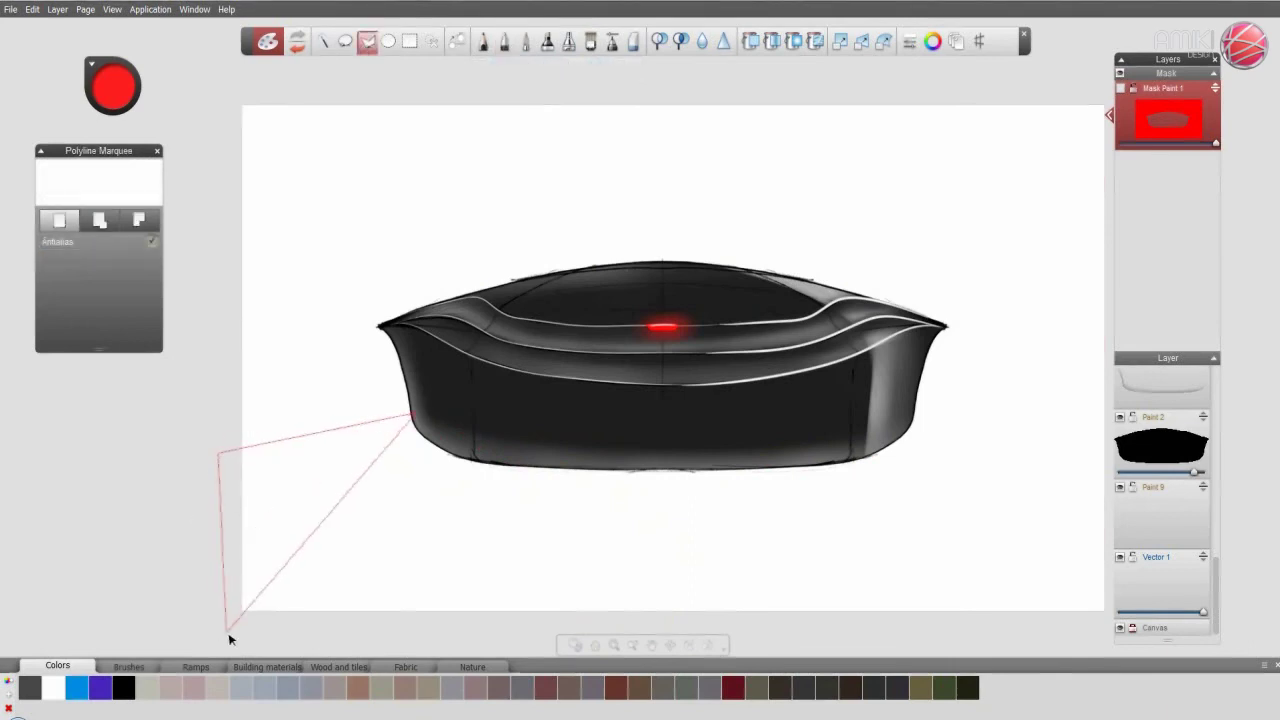
{"action": "left_click", "coordinate": [236, 630]}
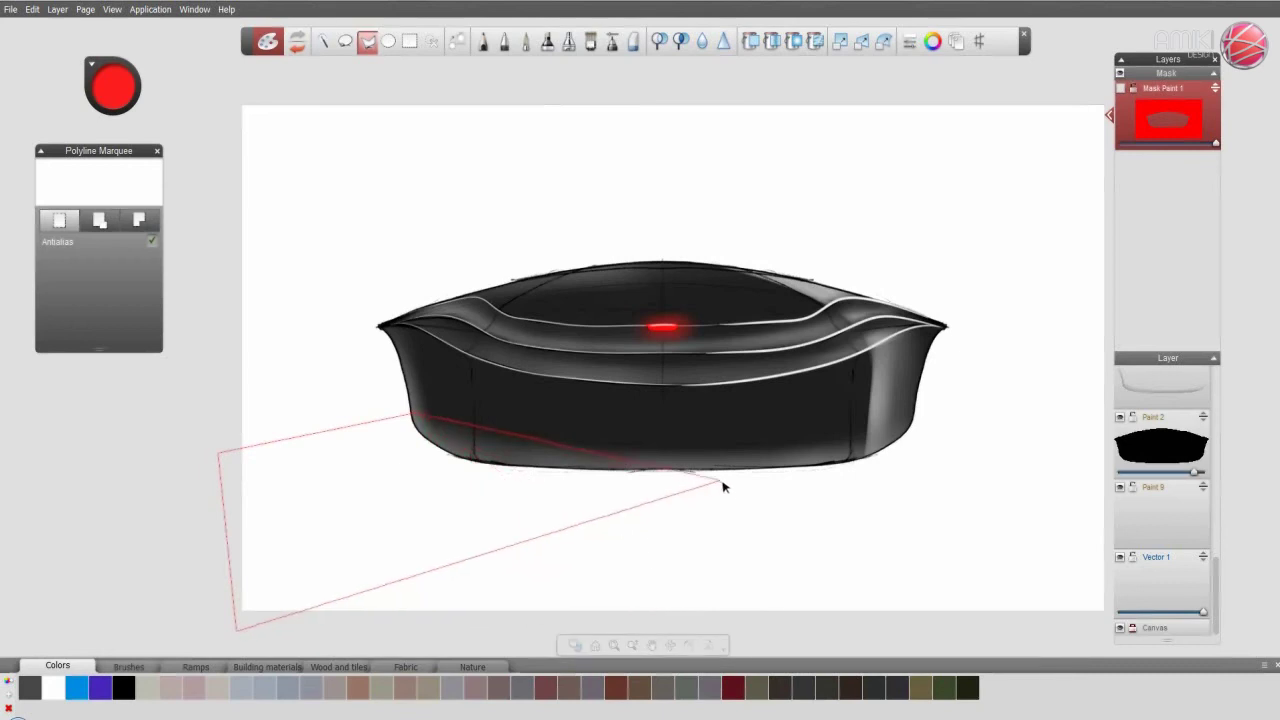
{"action": "left_click", "coordinate": [864, 462]}
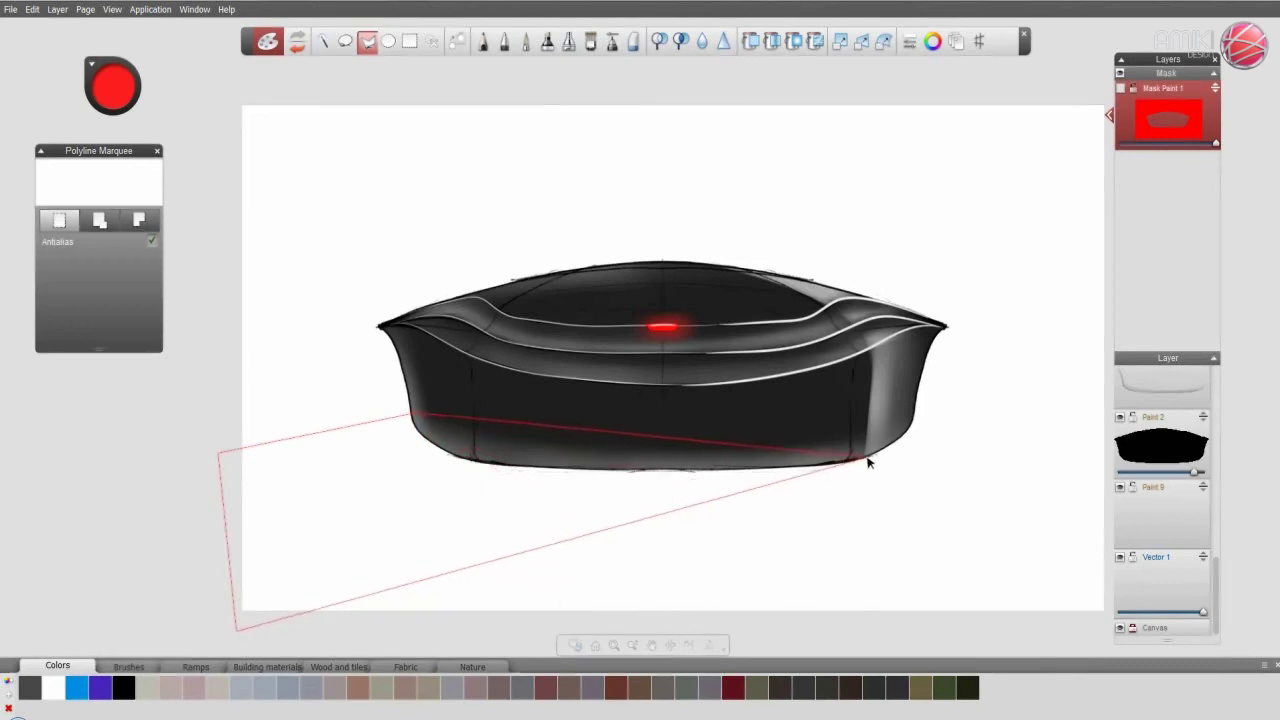
{"action": "left_click", "coordinate": [850, 406]}
{"action": "double_click", "coordinate": [622, 428]}
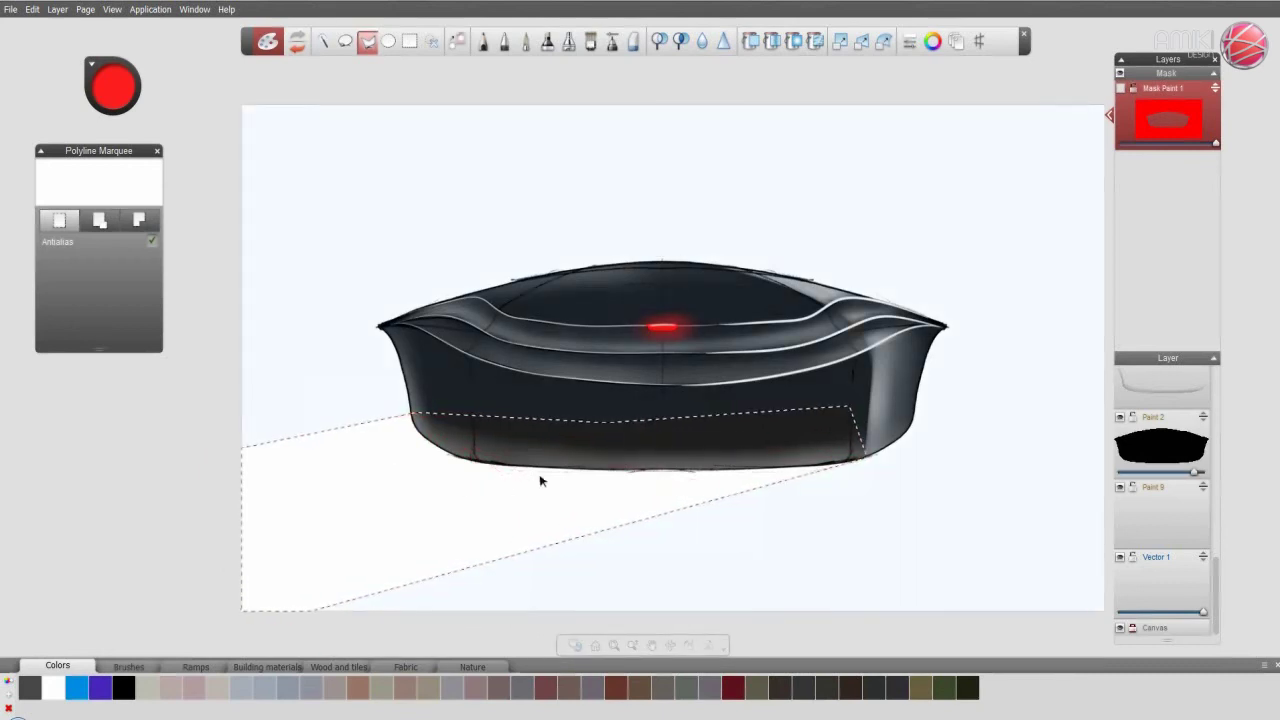
{"action": "left_click", "coordinate": [569, 42]}
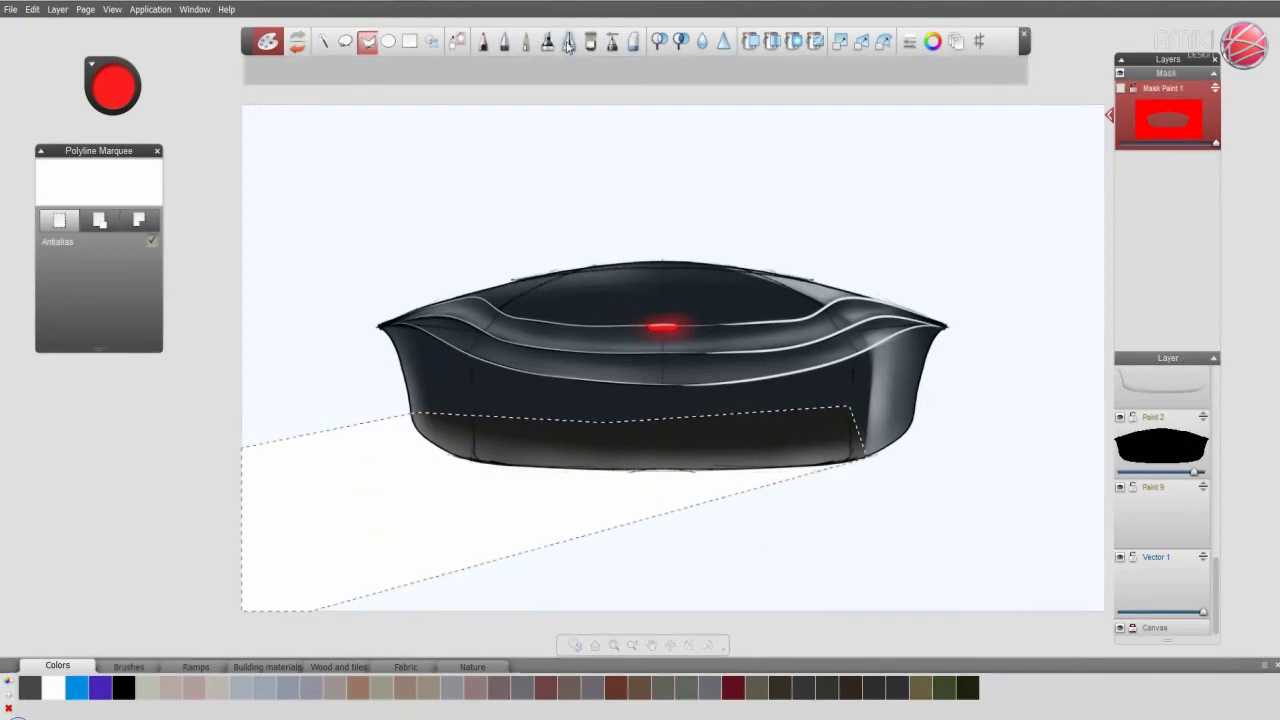
- Set a large black airbrush at full intensity and choose the Paint 9 layer
{"action": "left_click", "coordinate": [117, 93]}
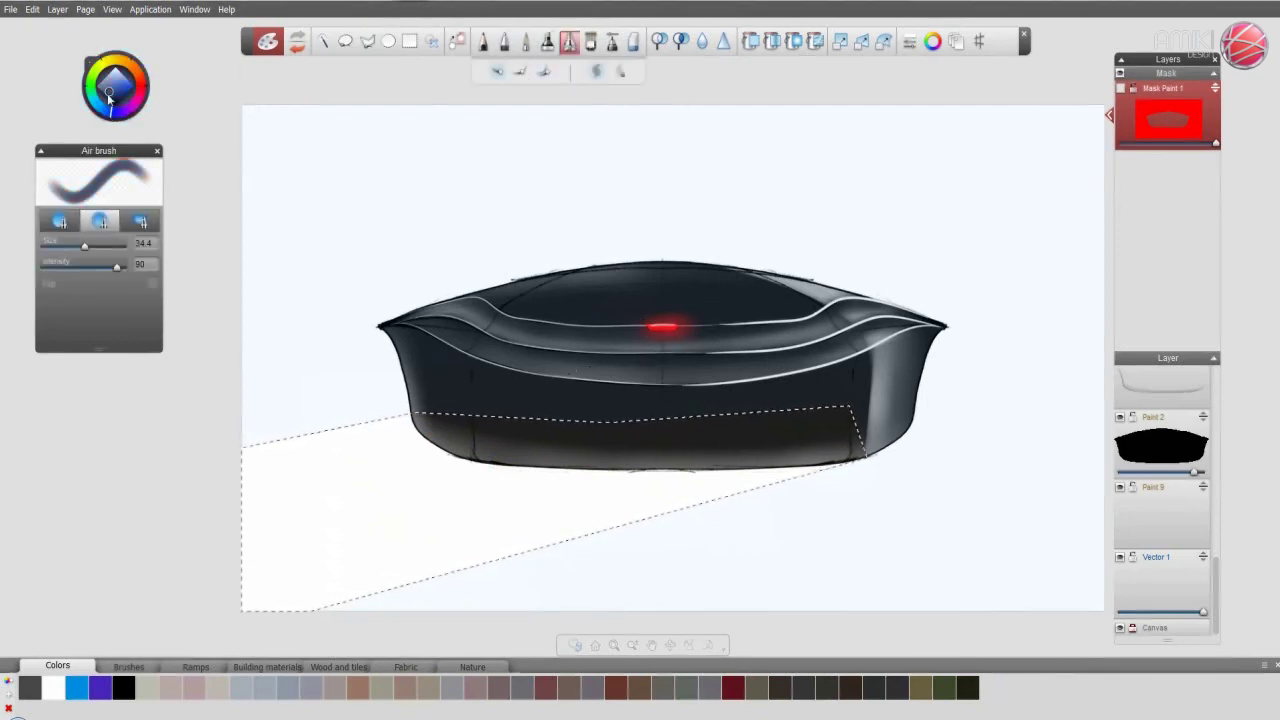
{"action": "left_click_drag", "start_coordinate": [109, 95], "coordinate": [116, 118]}
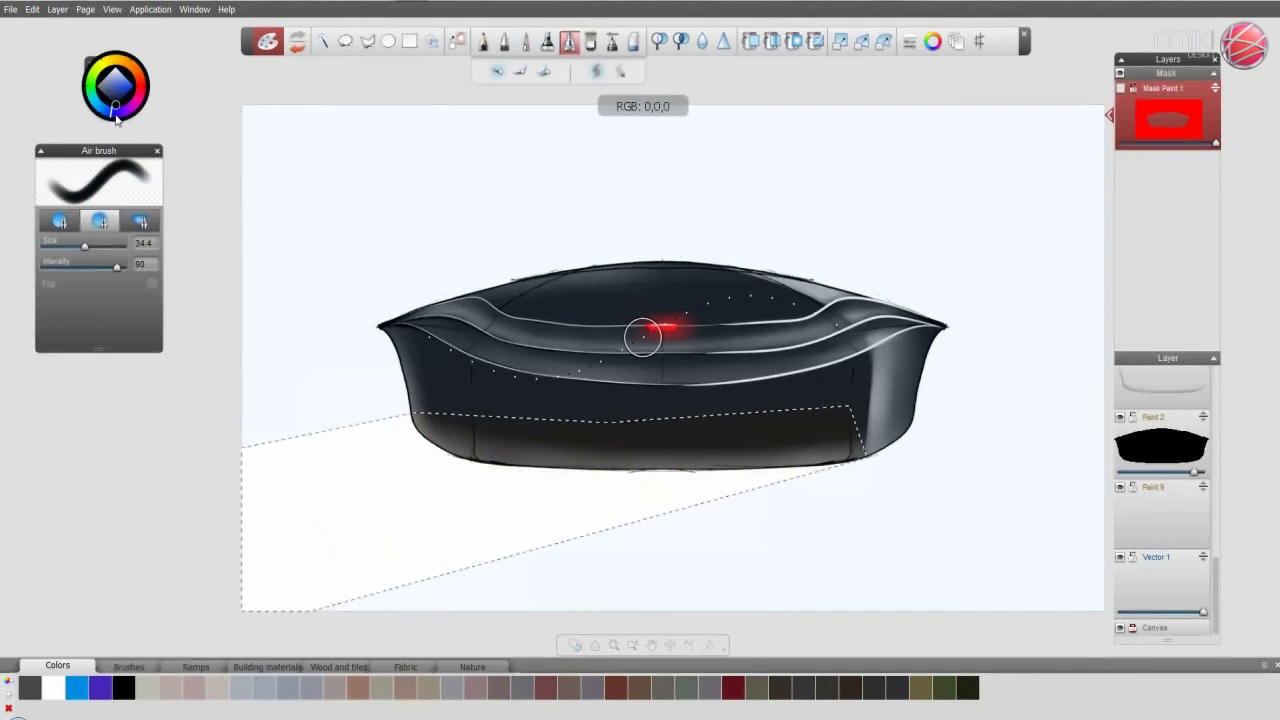
{"action": "left_click_drag", "start_coordinate": [116, 118], "coordinate": [114, 112]}
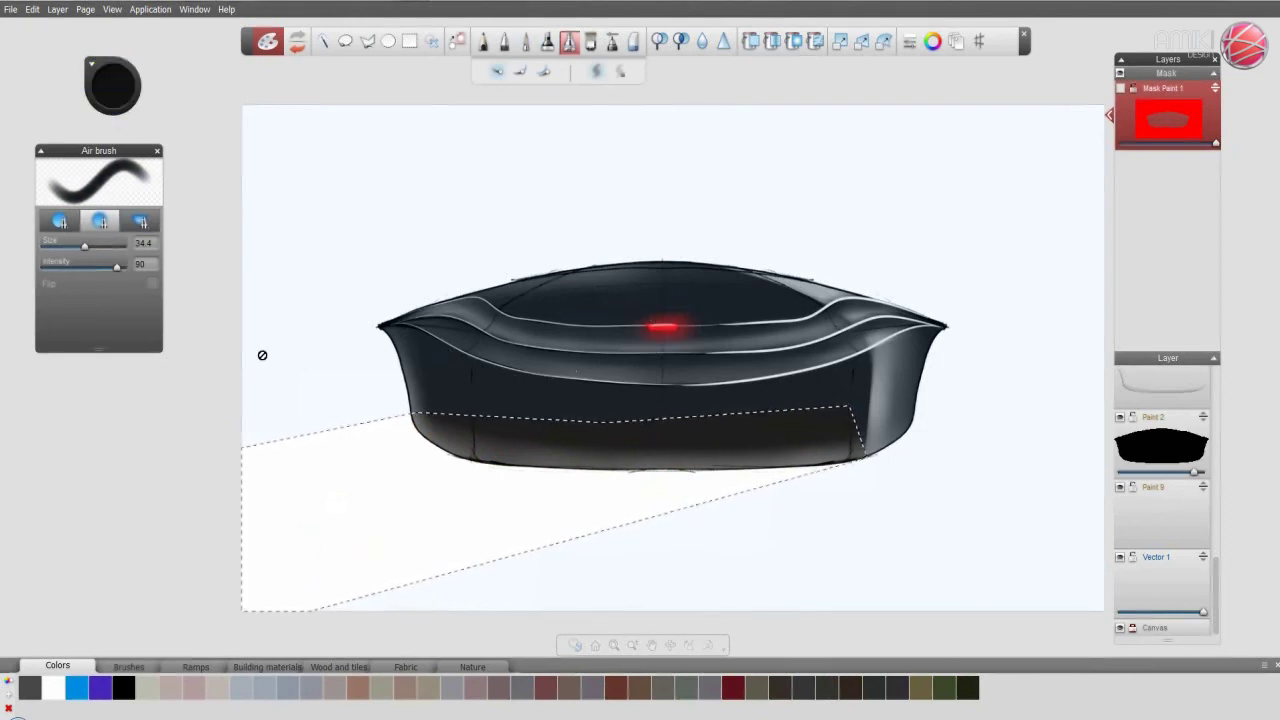
{"action": "left_click_drag", "start_coordinate": [84, 246], "coordinate": [124, 266]}
{"action": "left_click", "coordinate": [419, 438]}
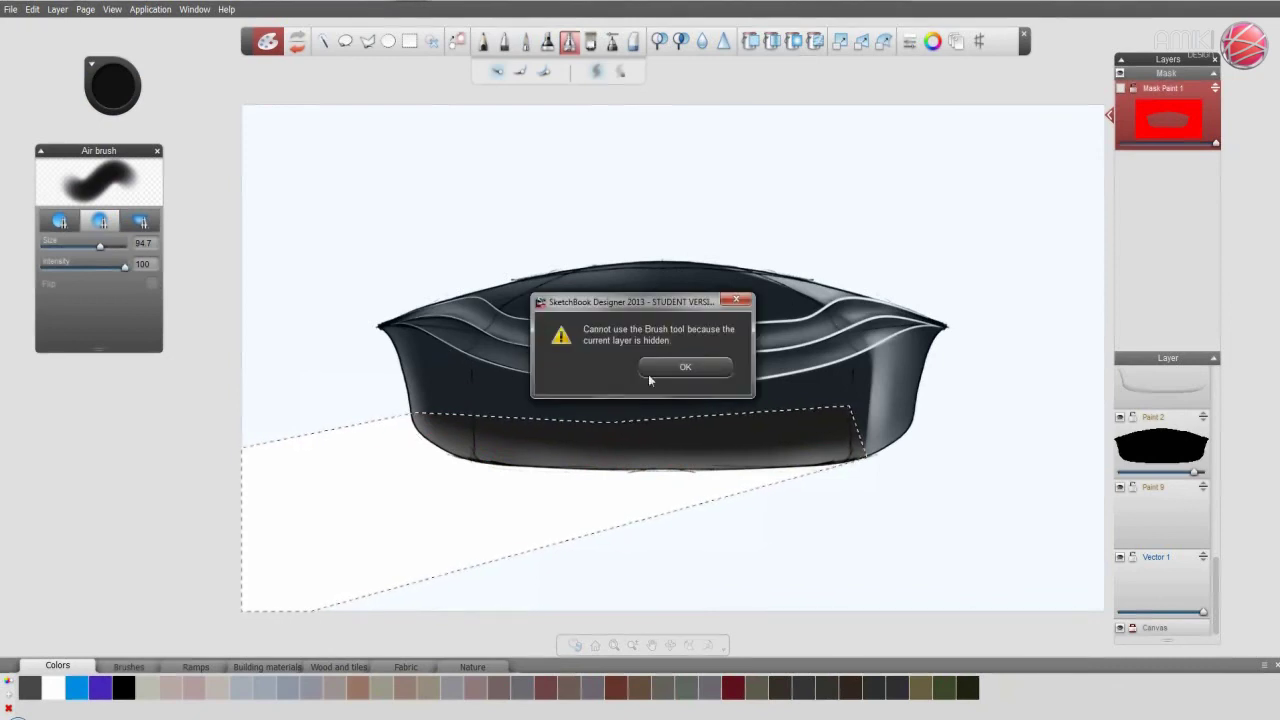
{"action": "left_click", "coordinate": [652, 372]}
{"action": "left_click", "coordinate": [1160, 523]}
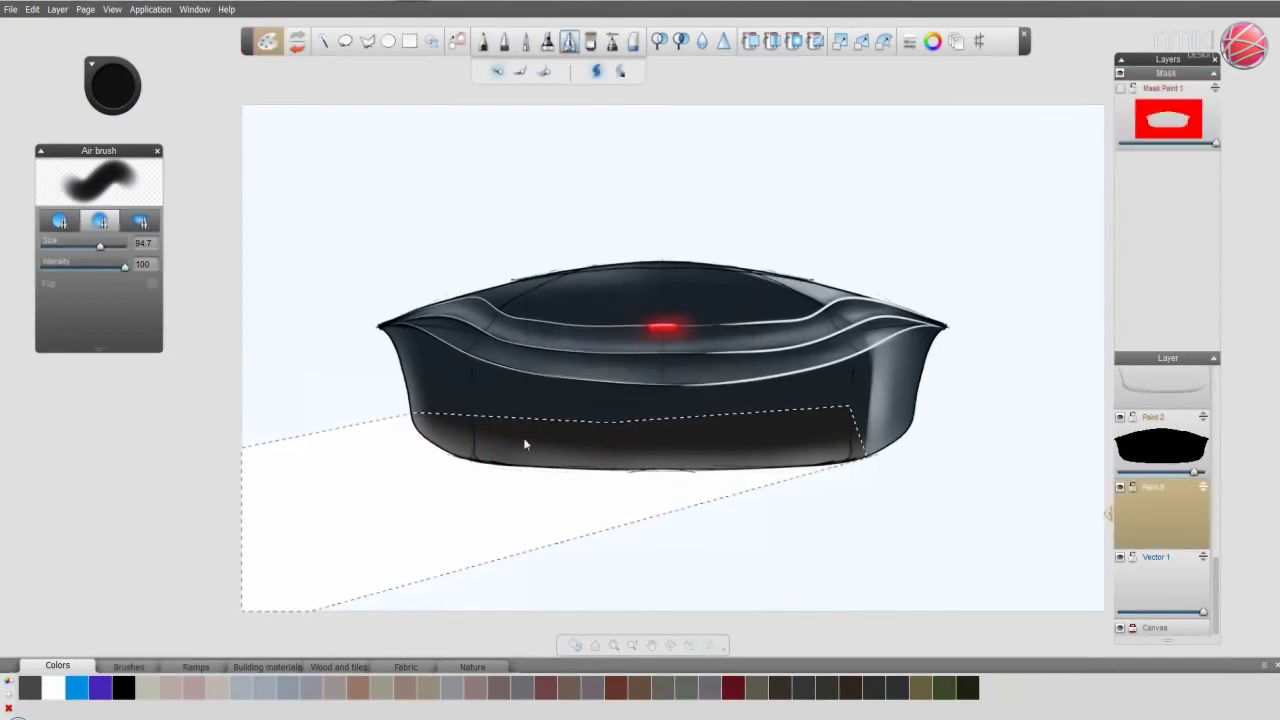
- Airbrush a dense black shadow into the floor strip with a size-186 brush, redoing strokes as needed
{"action": "mouse_move", "coordinate": [440, 448]}
{"action": "left_mouse_down"}
{"action": "mouse_move", "coordinate": [370, 455]}
{"action": "mouse_move", "coordinate": [453, 470]}
{"action": "mouse_move", "coordinate": [851, 425]}
{"action": "left_mouse_up"}
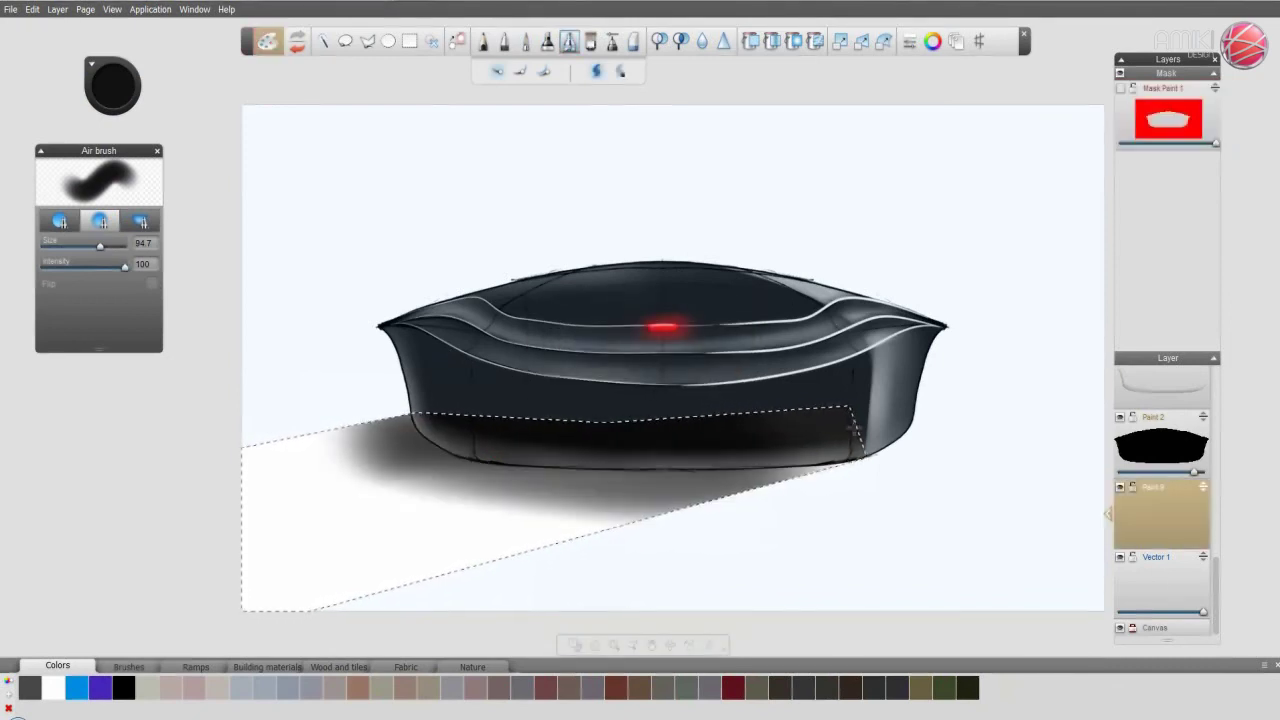
{"action": "key", "text": "ctrl+z"}
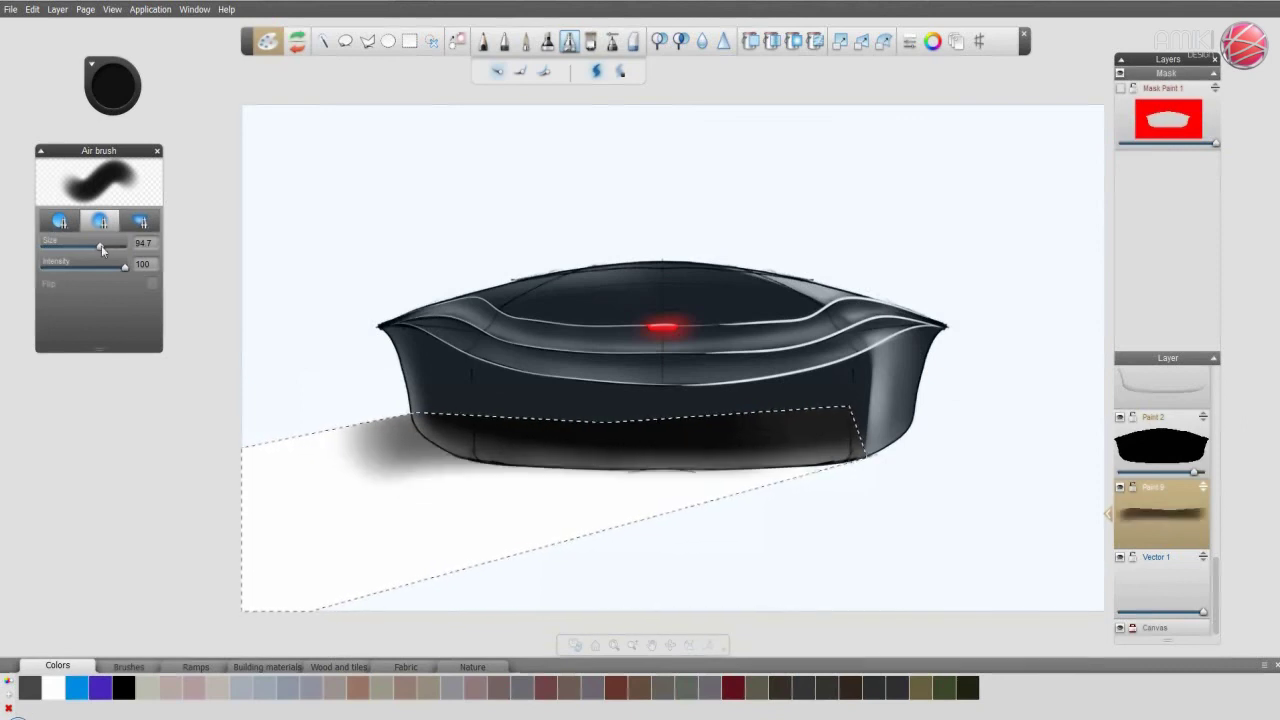
{"action": "key", "text": "ctrl+z"}
{"action": "left_click_drag", "start_coordinate": [101, 247], "coordinate": [112, 246]}
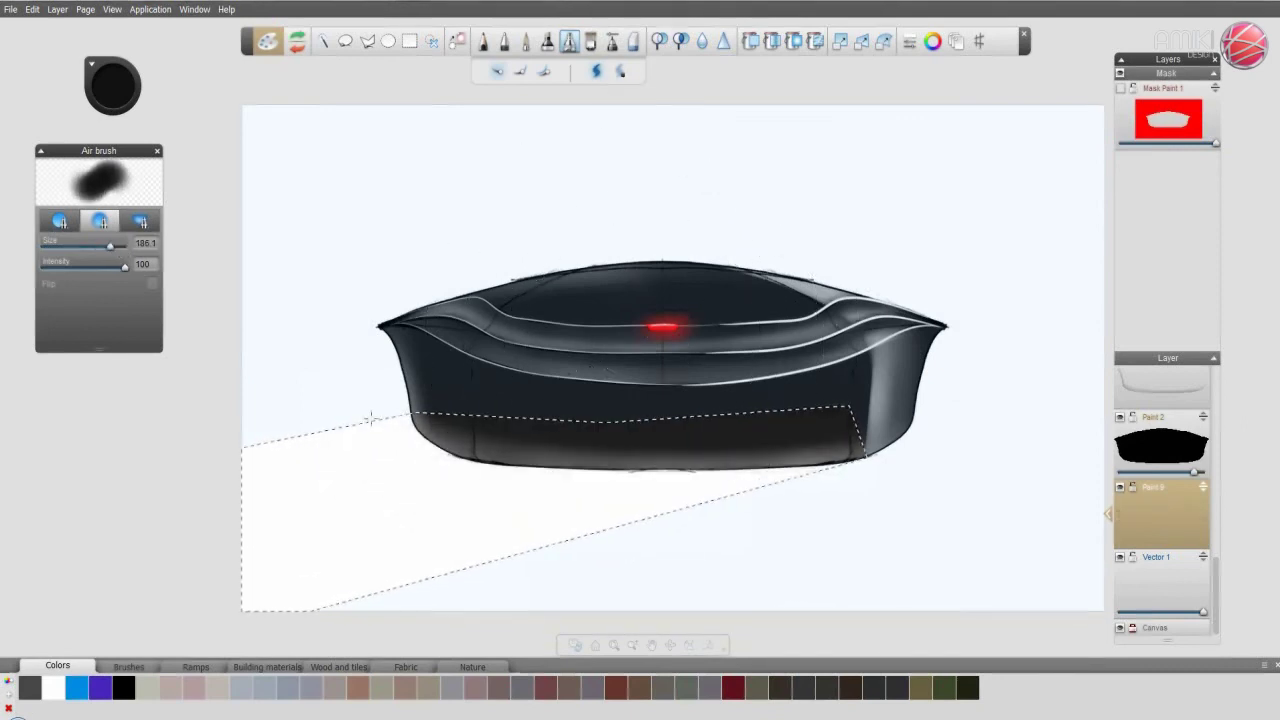
{"action": "key", "text": "ctrl+y"}
{"action": "key", "text": "ctrl+z"}
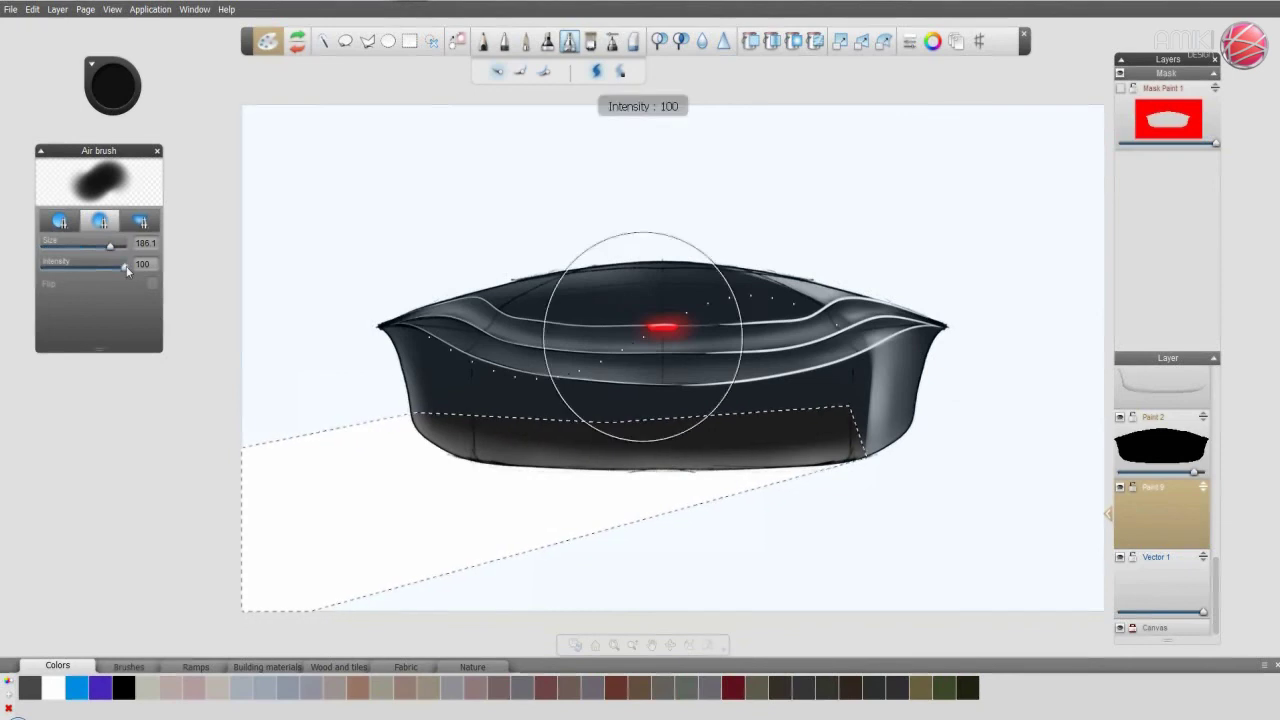
{"action": "left_click_drag", "start_coordinate": [337, 414], "coordinate": [748, 528]}
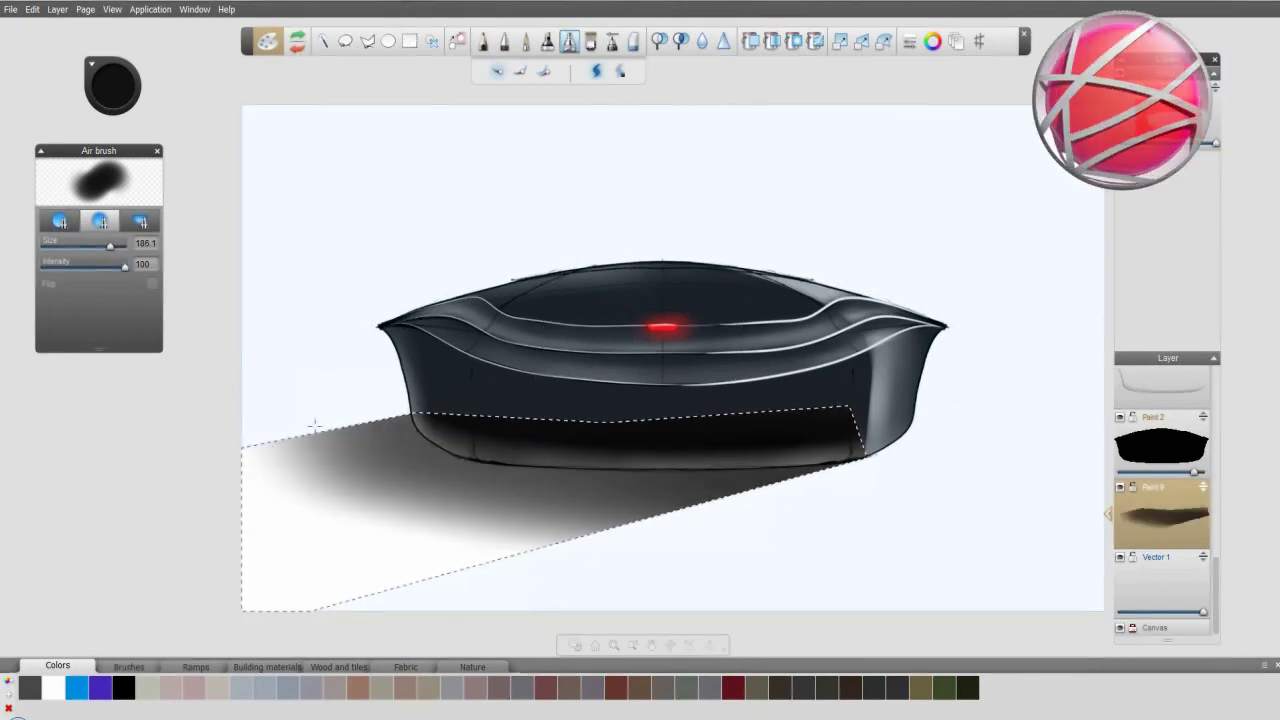
{"action": "mouse_move", "coordinate": [306, 456]}
{"action": "left_mouse_down"}
{"action": "mouse_move", "coordinate": [760, 520]}
{"action": "mouse_move", "coordinate": [906, 466]}
{"action": "mouse_move", "coordinate": [612, 506]}
{"action": "mouse_move", "coordinate": [388, 465]}
{"action": "left_mouse_up"}
{"action": "mouse_move", "coordinate": [270, 463]}
{"action": "left_mouse_down"}
{"action": "mouse_move", "coordinate": [330, 500]}
{"action": "mouse_move", "coordinate": [420, 440]}
{"action": "mouse_move", "coordinate": [830, 528]}
{"action": "left_mouse_up"}
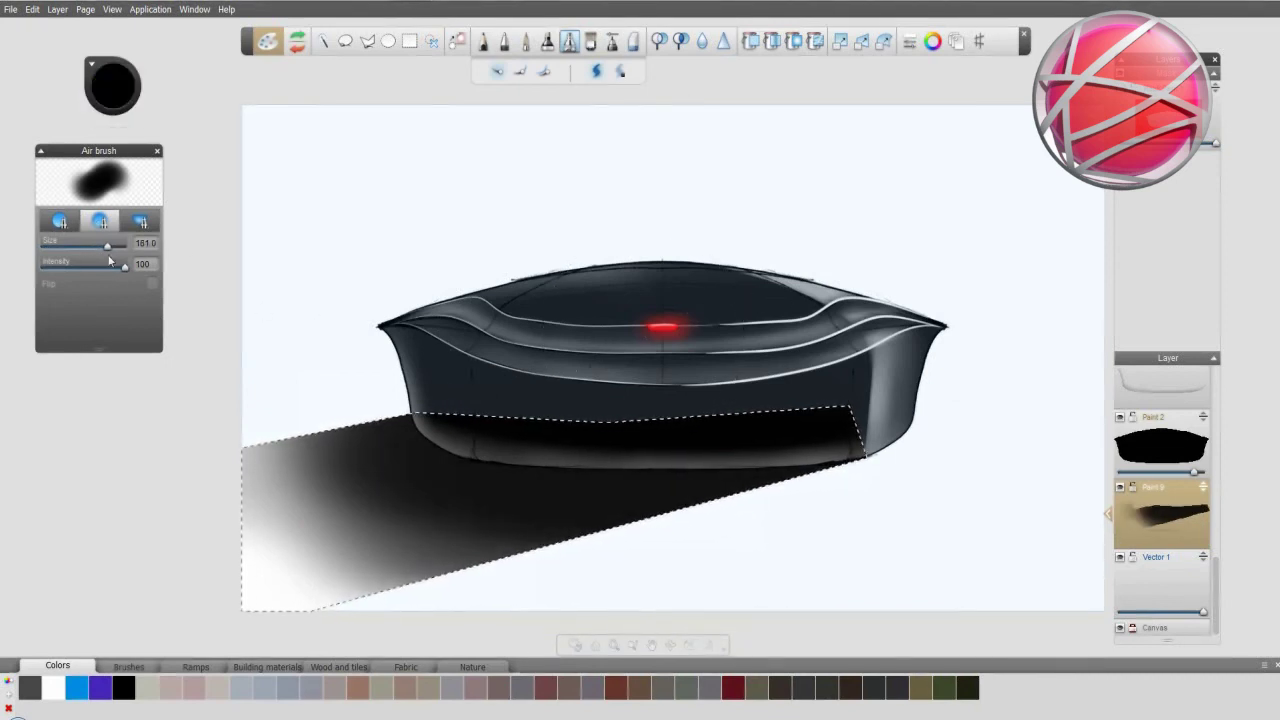
{"action": "left_click_drag", "start_coordinate": [110, 246], "coordinate": [93, 251]}
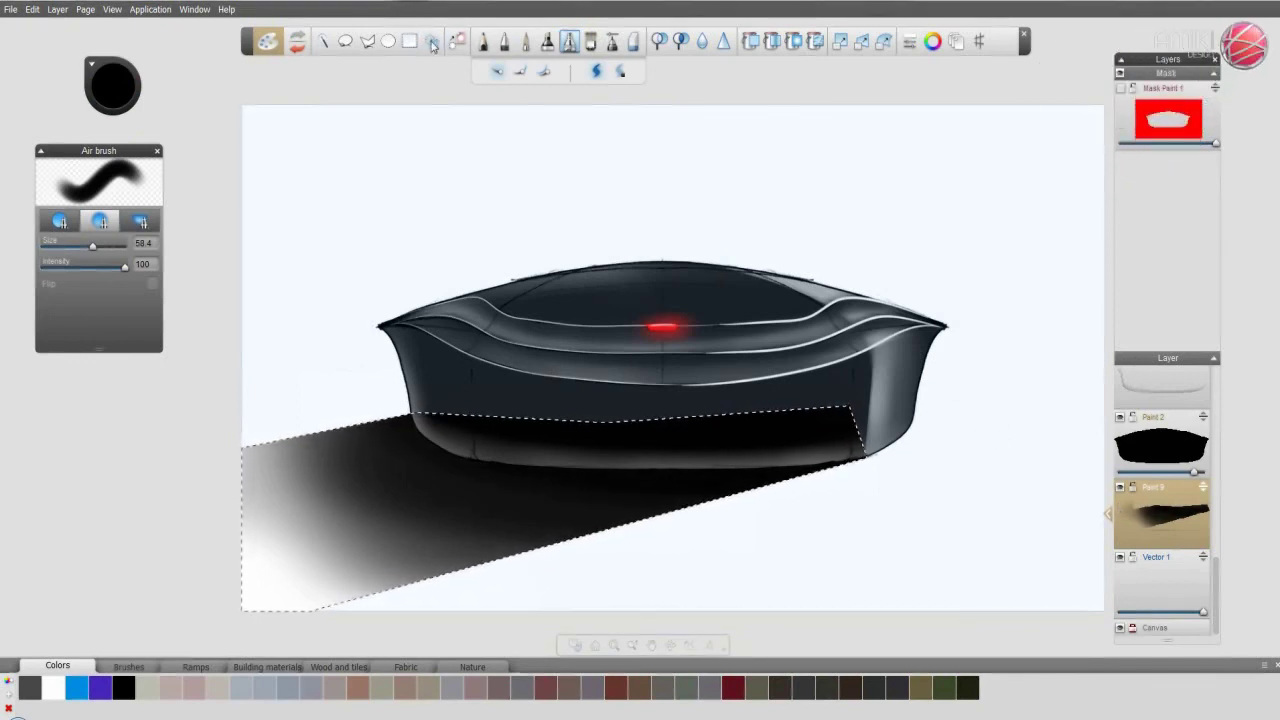
- Deselect and erase shadow off the device's lower body with a size-116 hard eraser using the mask
{"action": "left_click", "coordinate": [432, 41]}
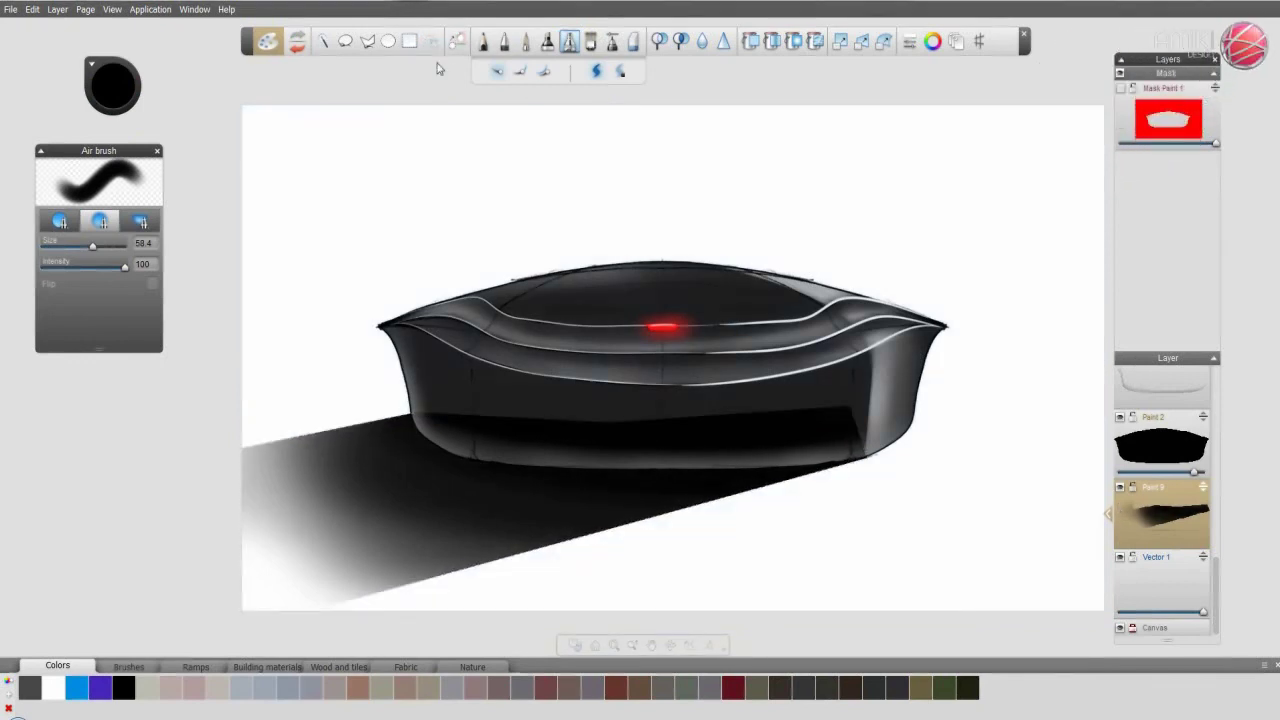
{"action": "left_click", "coordinate": [1121, 89]}
{"action": "left_click", "coordinate": [633, 41]}
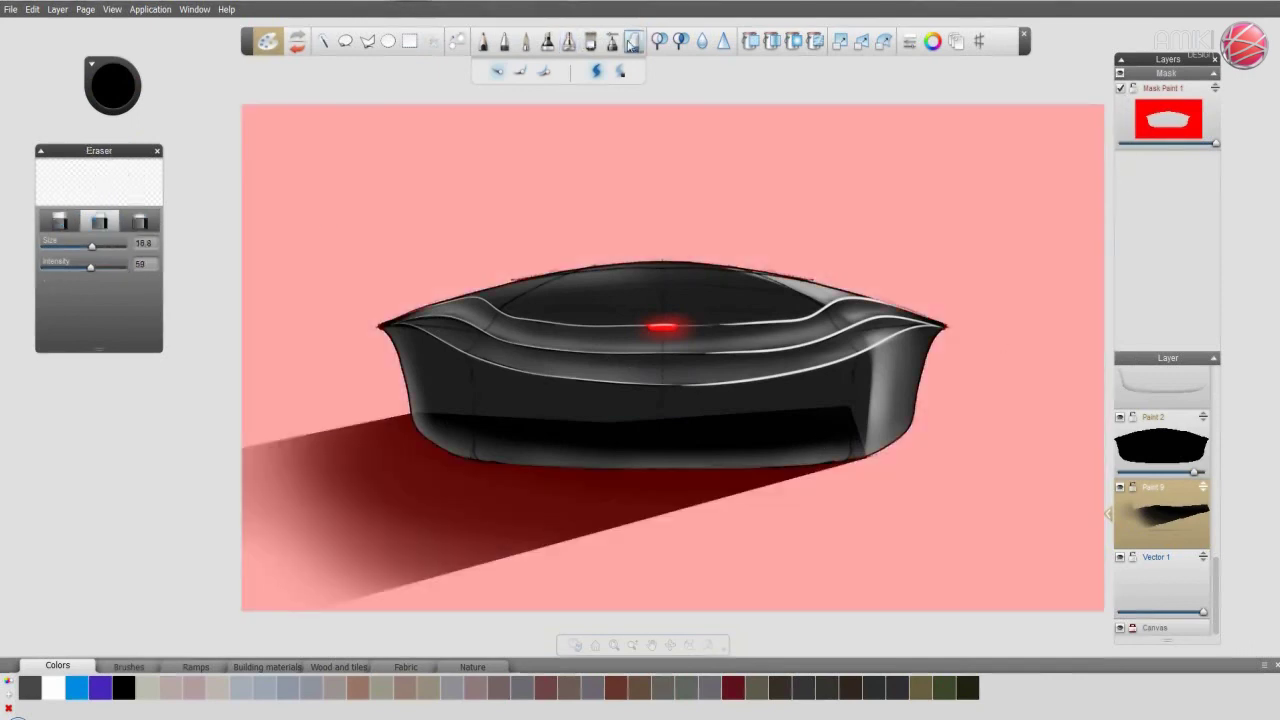
{"action": "left_click_drag", "start_coordinate": [97, 246], "coordinate": [111, 246]}
{"action": "left_click", "coordinate": [59, 221]}
{"action": "left_click_drag", "start_coordinate": [414, 403], "coordinate": [688, 447]}
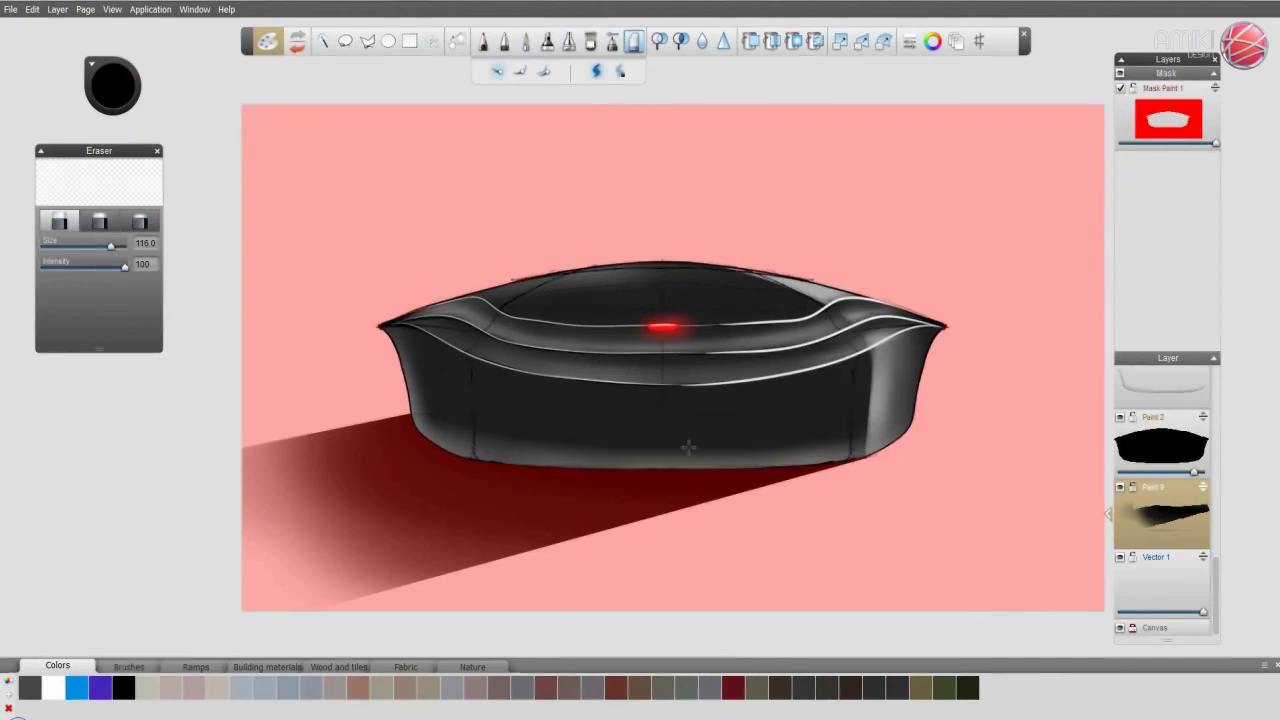
{"action": "left_click", "coordinate": [1121, 89]}
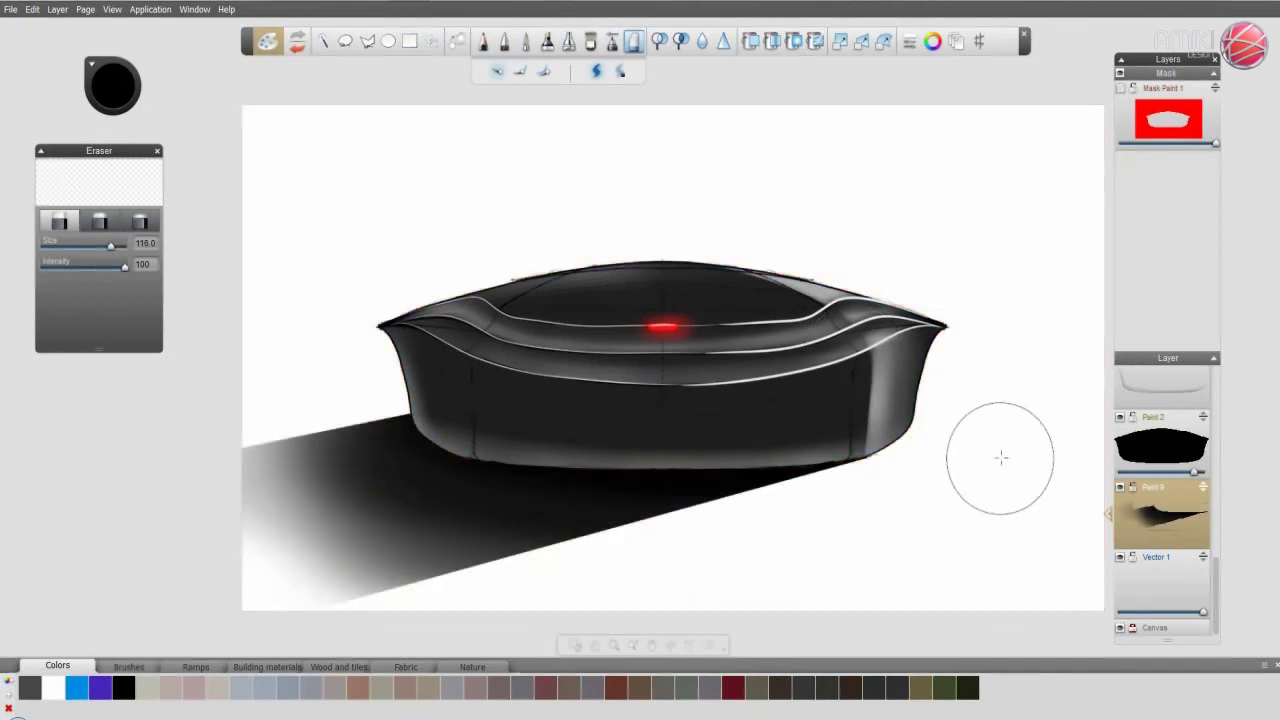
{"action": "left_click", "coordinate": [1185, 590]}
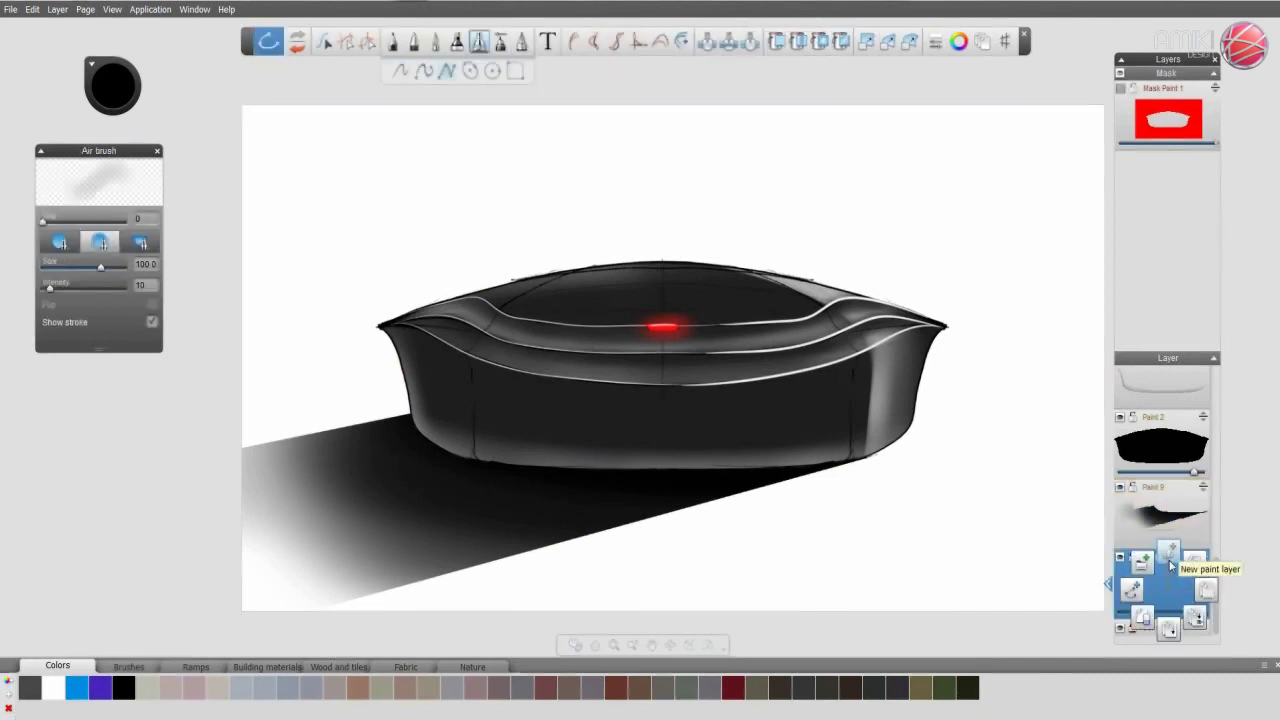
- Add a new paint layer and try a linear gradient fill, then undo it
{"action": "left_click", "coordinate": [1171, 559]}
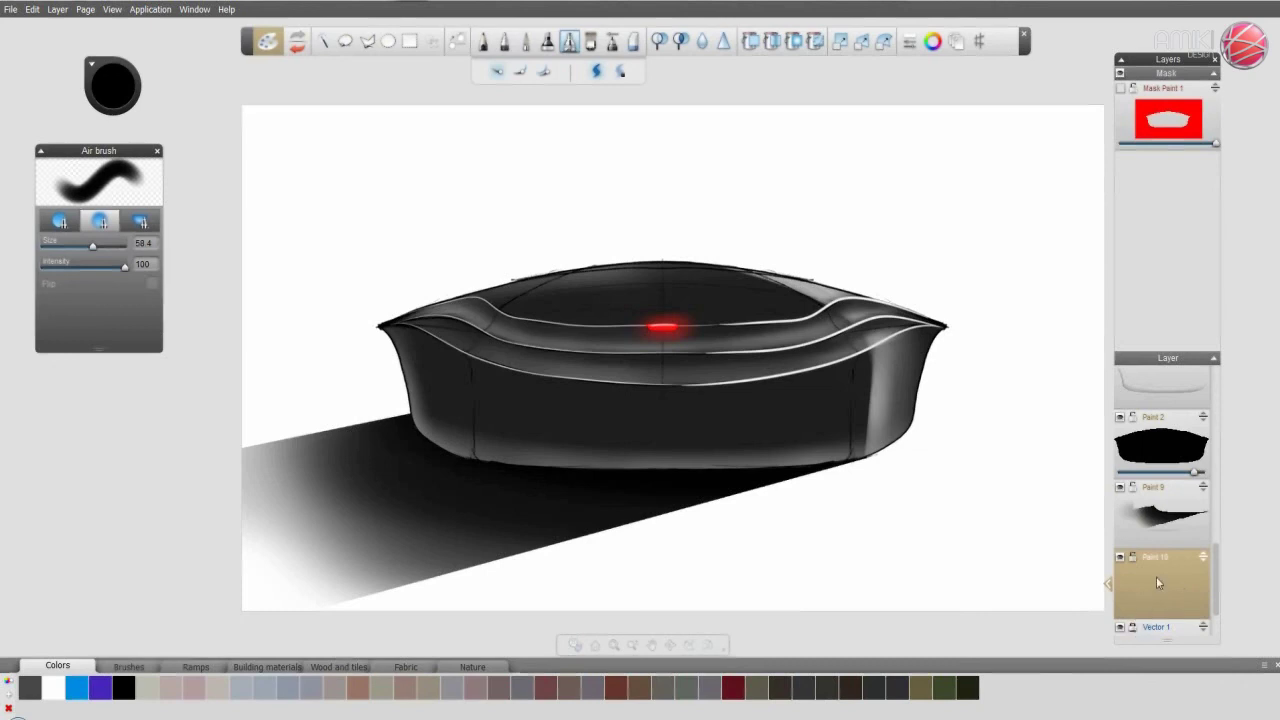
{"action": "left_click", "coordinate": [771, 41]}
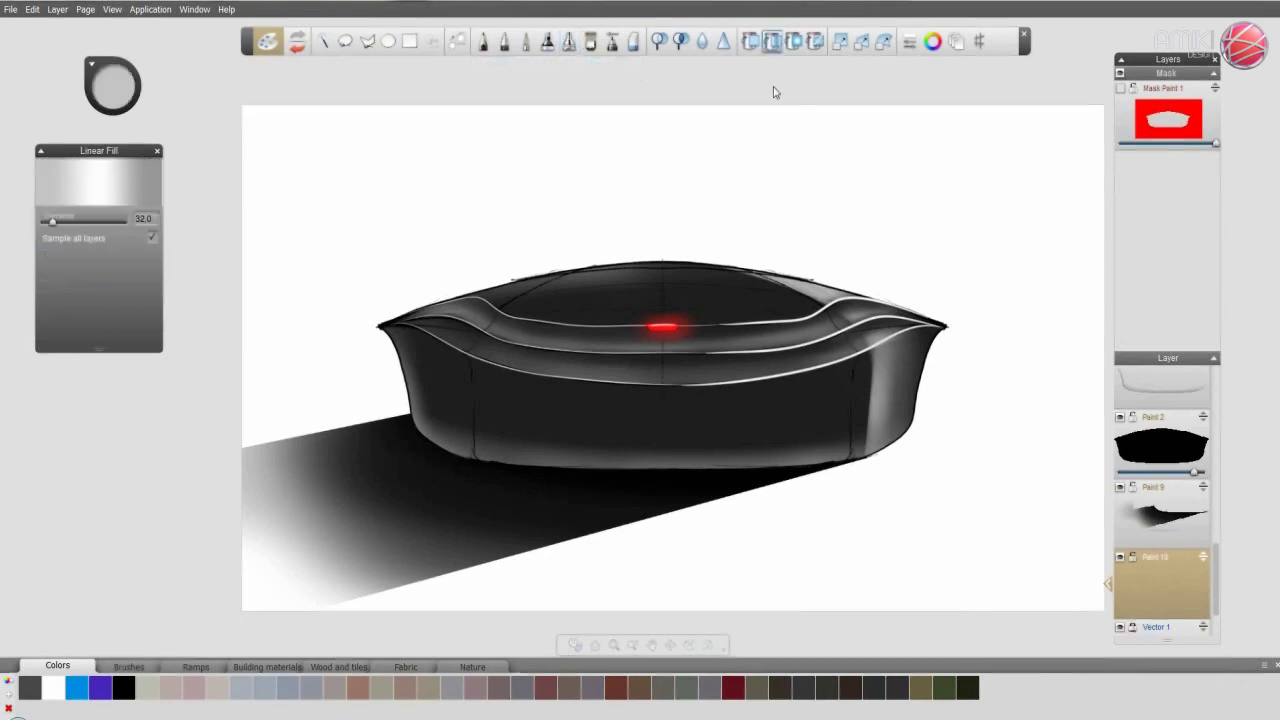
{"action": "mouse_move", "coordinate": [848, 188]}
{"action": "left_mouse_down"}
{"action": "mouse_move", "coordinate": [710, 364]}
{"action": "mouse_move", "coordinate": [705, 437]}
{"action": "left_mouse_up"}
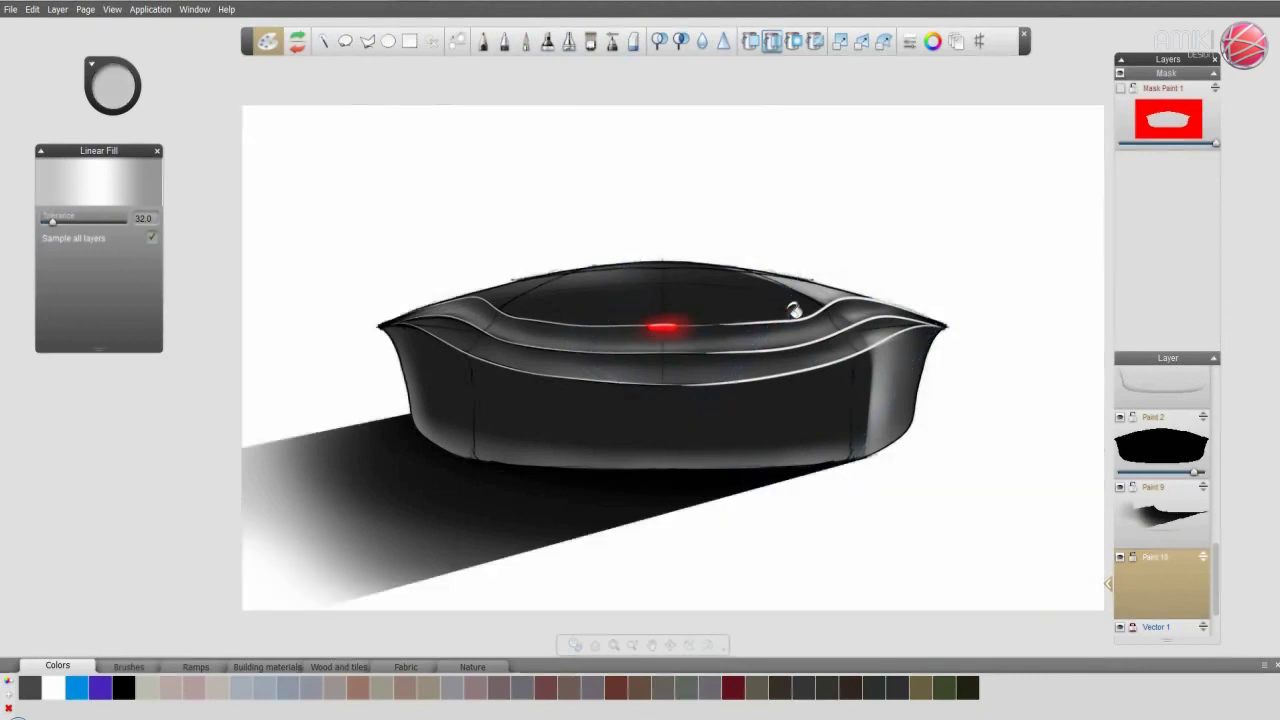
{"action": "key", "text": "ctrl+z"}
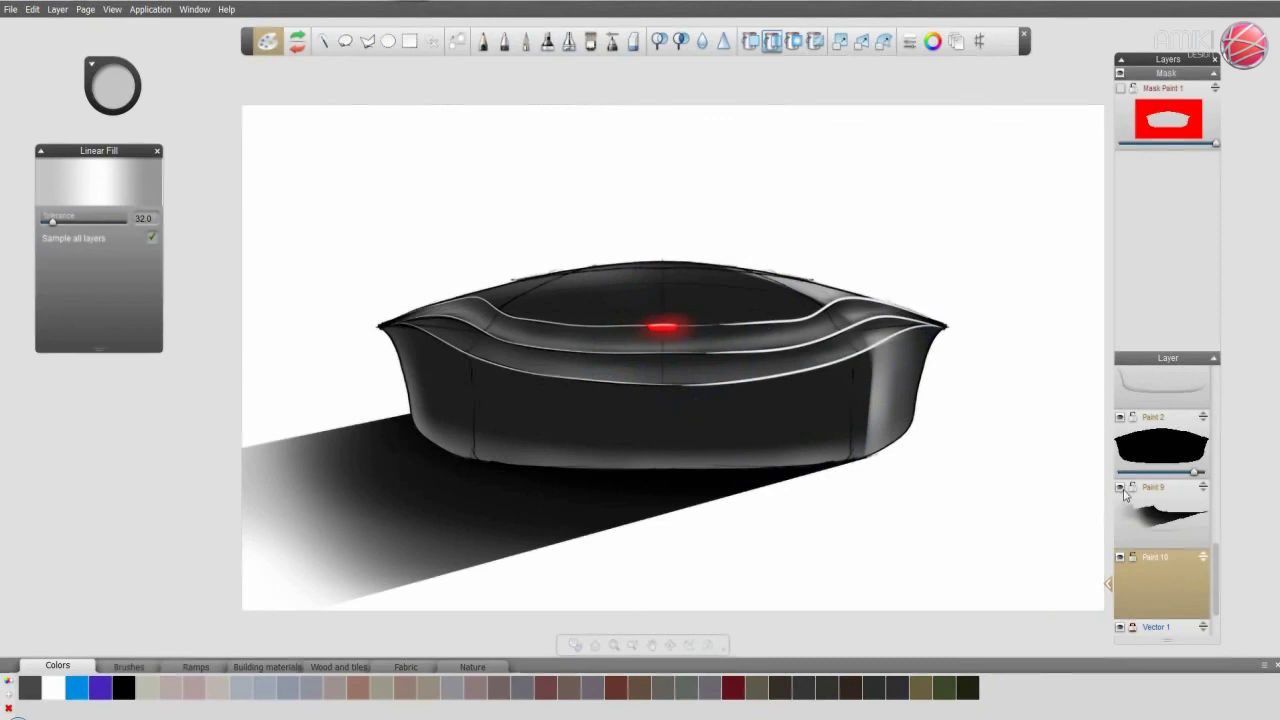
- Hide the body fill, line sketch, red glow and red light strip layers
{"action": "left_click", "coordinate": [1120, 416]}
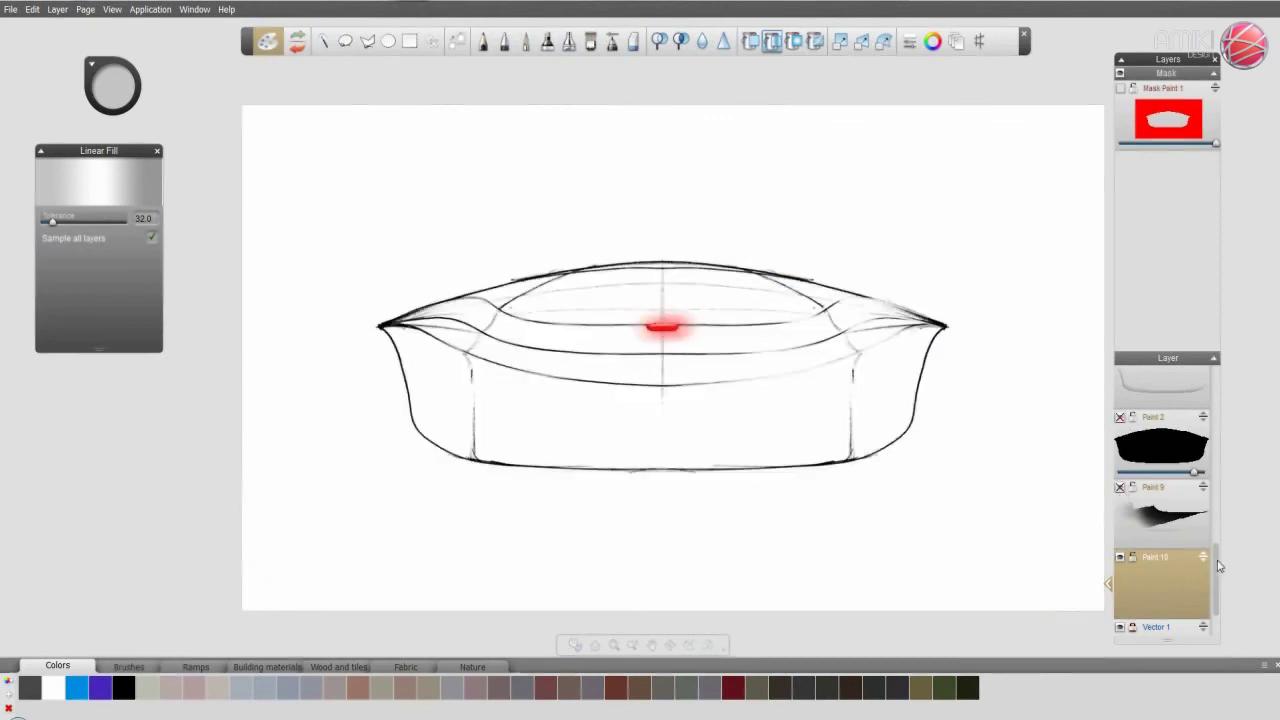
{"action": "scroll", "coordinate": [1180, 500], "scroll_direction": "up", "scroll_amount": 3}
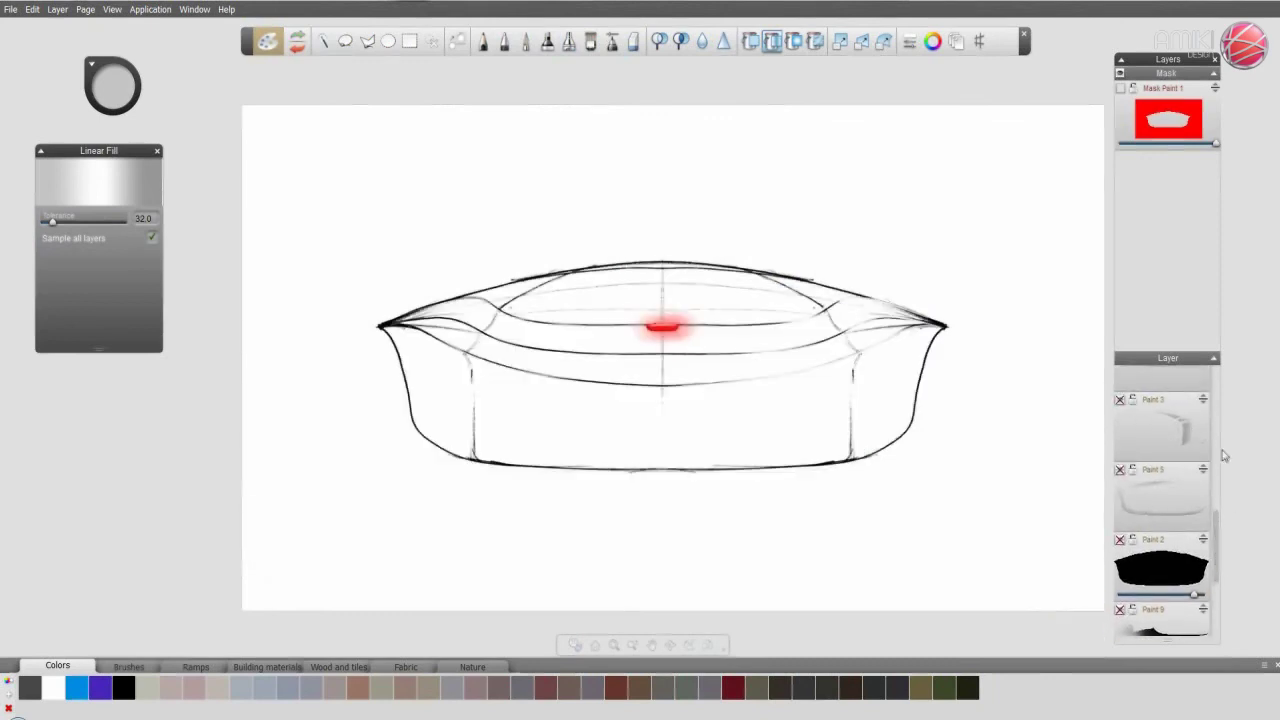
{"action": "scroll", "coordinate": [1216, 540], "scroll_direction": "up", "scroll_amount": 4}
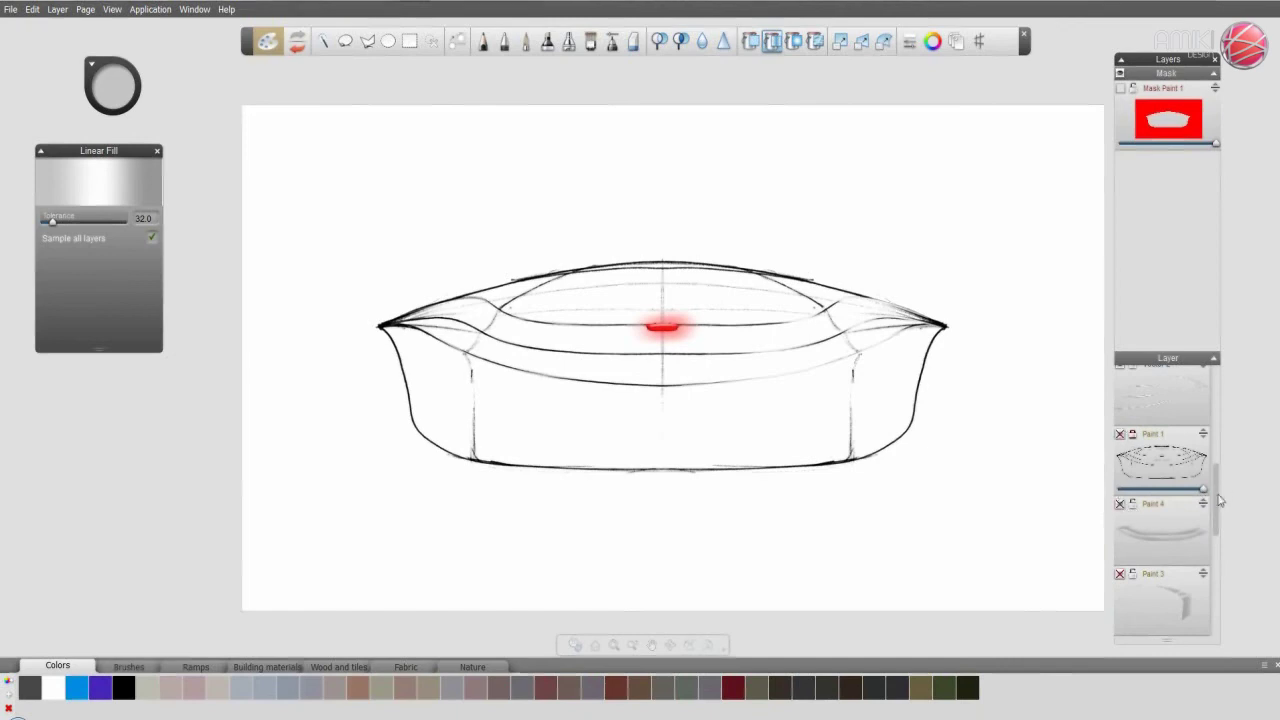
{"action": "left_click", "coordinate": [1120, 434]}
{"action": "scroll", "coordinate": [1125, 500], "scroll_direction": "up", "scroll_amount": 3}
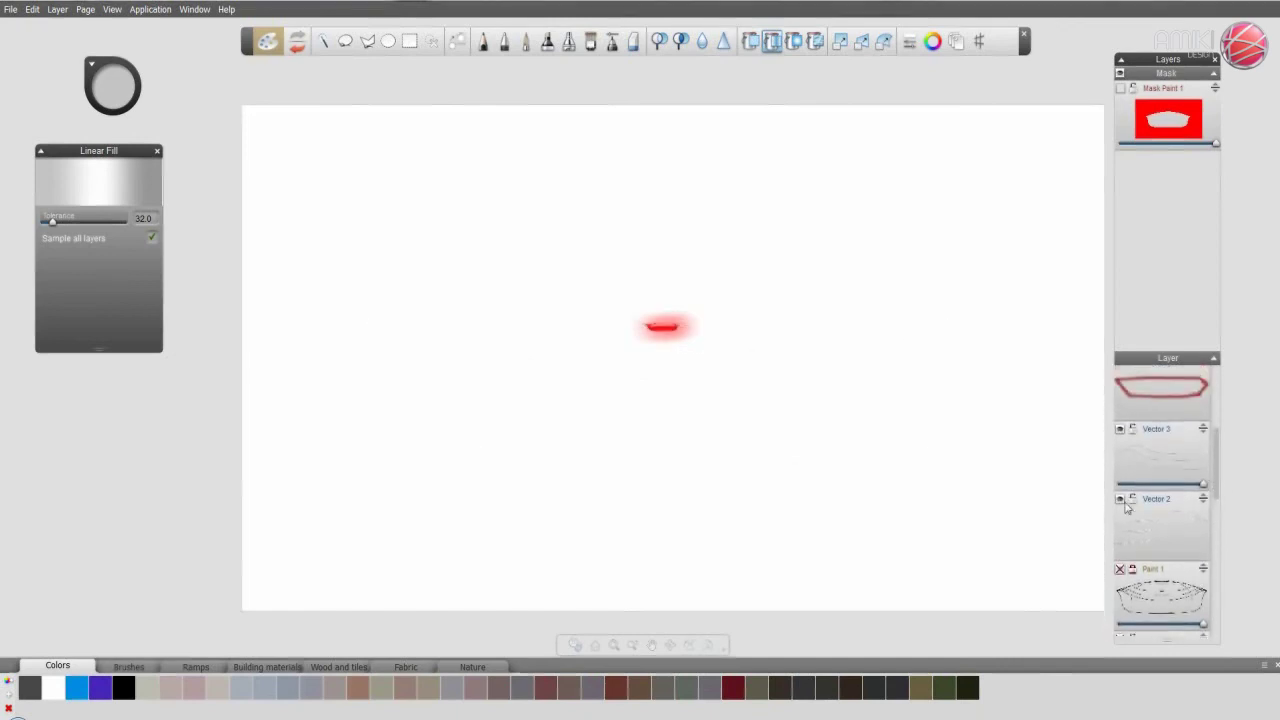
{"action": "scroll", "coordinate": [1213, 449], "scroll_direction": "up", "scroll_amount": 5}
{"action": "left_click", "coordinate": [1120, 404]}
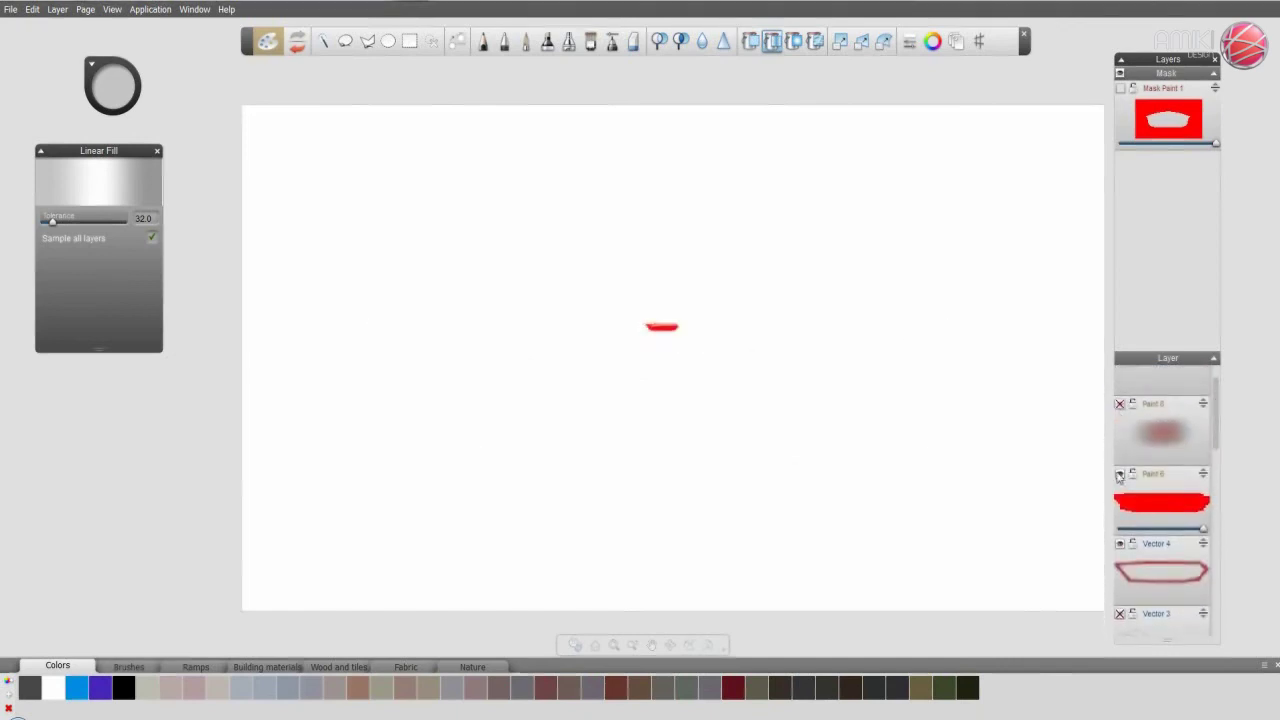
{"action": "left_click", "coordinate": [1120, 543]}
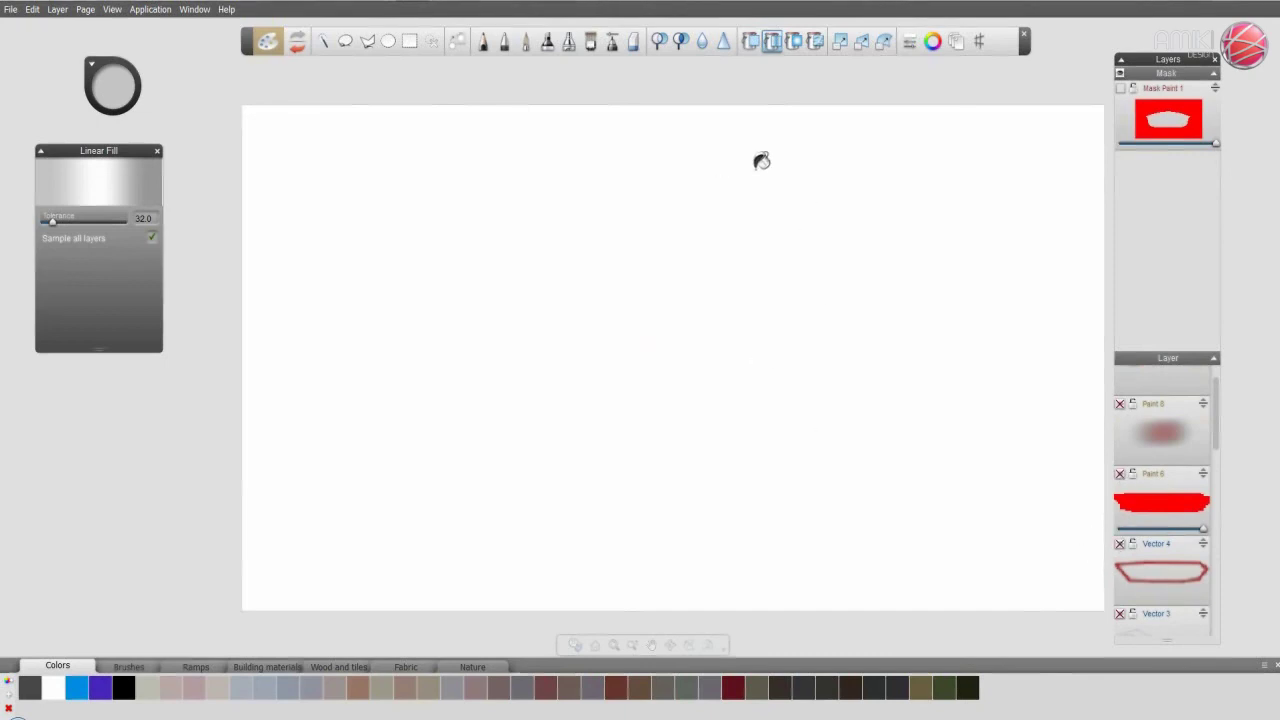
- Fill the background with a black-to-dark-blue-grey linear gradient and bring back the Paint 8 glow
{"action": "mouse_move", "coordinate": [760, 160]}
{"action": "left_mouse_down"}
{"action": "mouse_move", "coordinate": [657, 428]}
{"action": "mouse_move", "coordinate": [662, 468]}
{"action": "mouse_move", "coordinate": [675, 464]}
{"action": "left_mouse_up"}
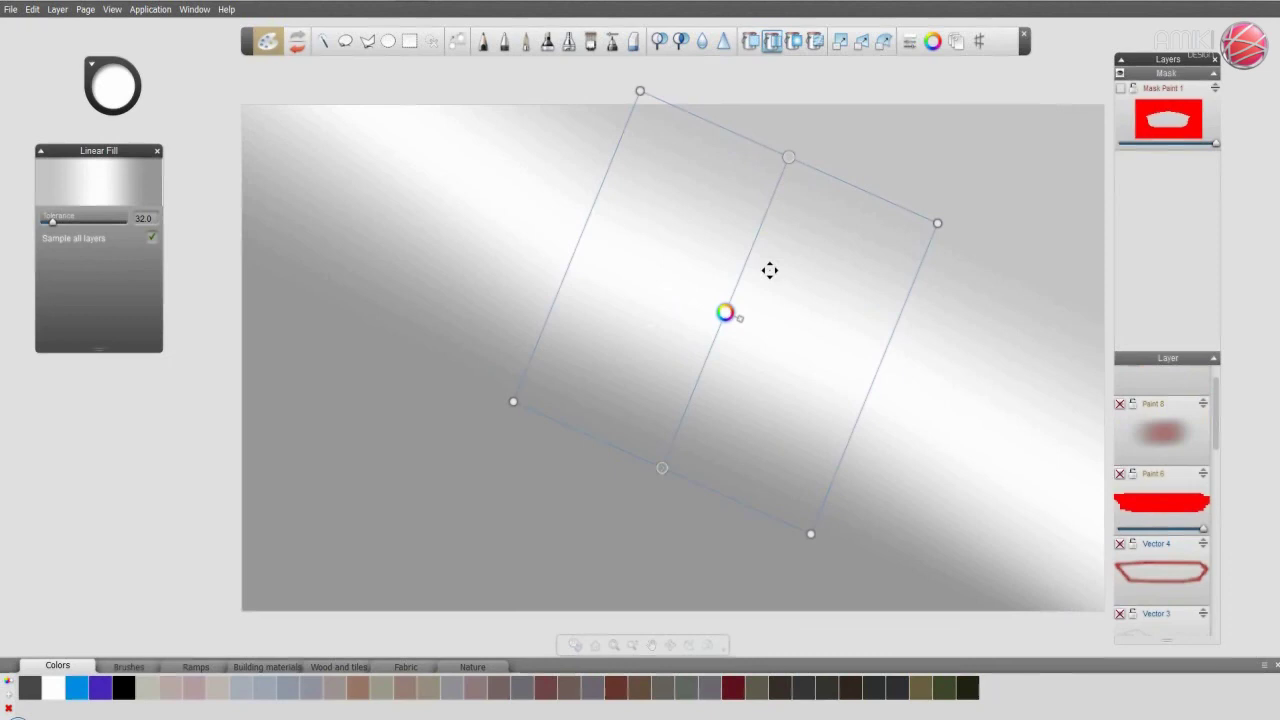
{"action": "left_click", "coordinate": [728, 312]}
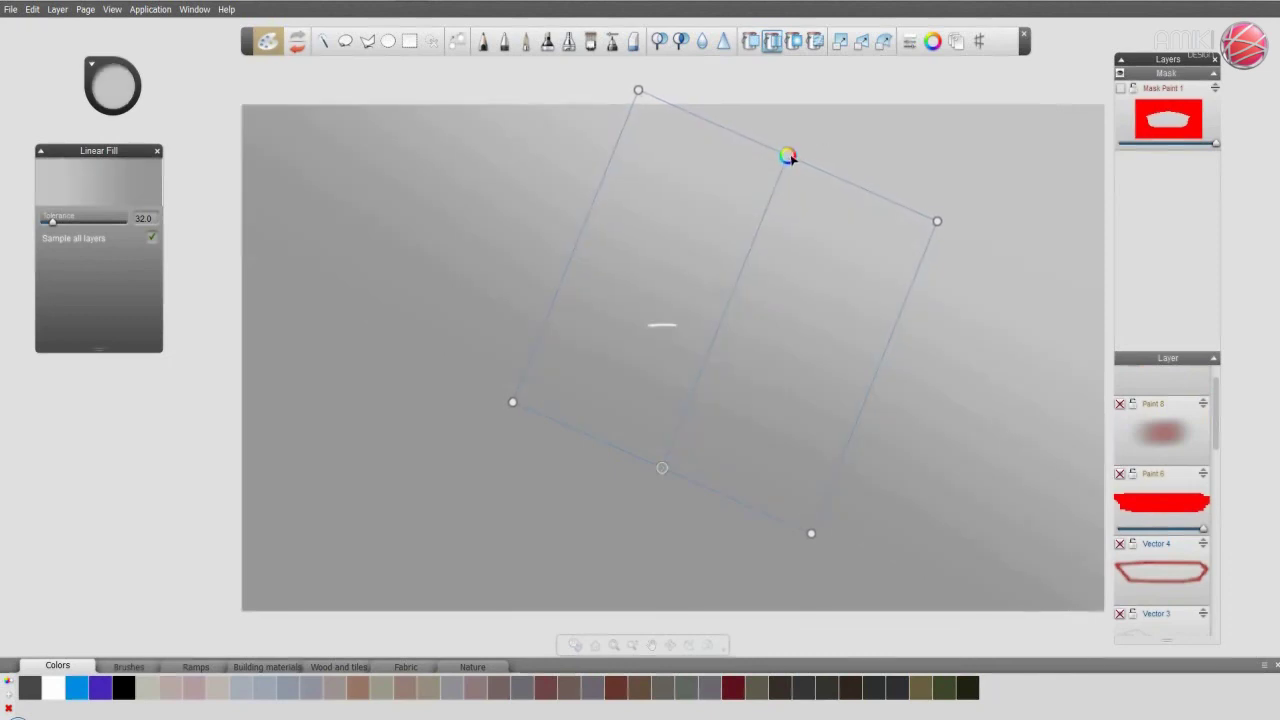
{"action": "mouse_move", "coordinate": [788, 156]}
{"action": "left_mouse_down"}
{"action": "mouse_move", "coordinate": [775, 183]}
{"action": "mouse_move", "coordinate": [777, 172]}
{"action": "left_mouse_up"}
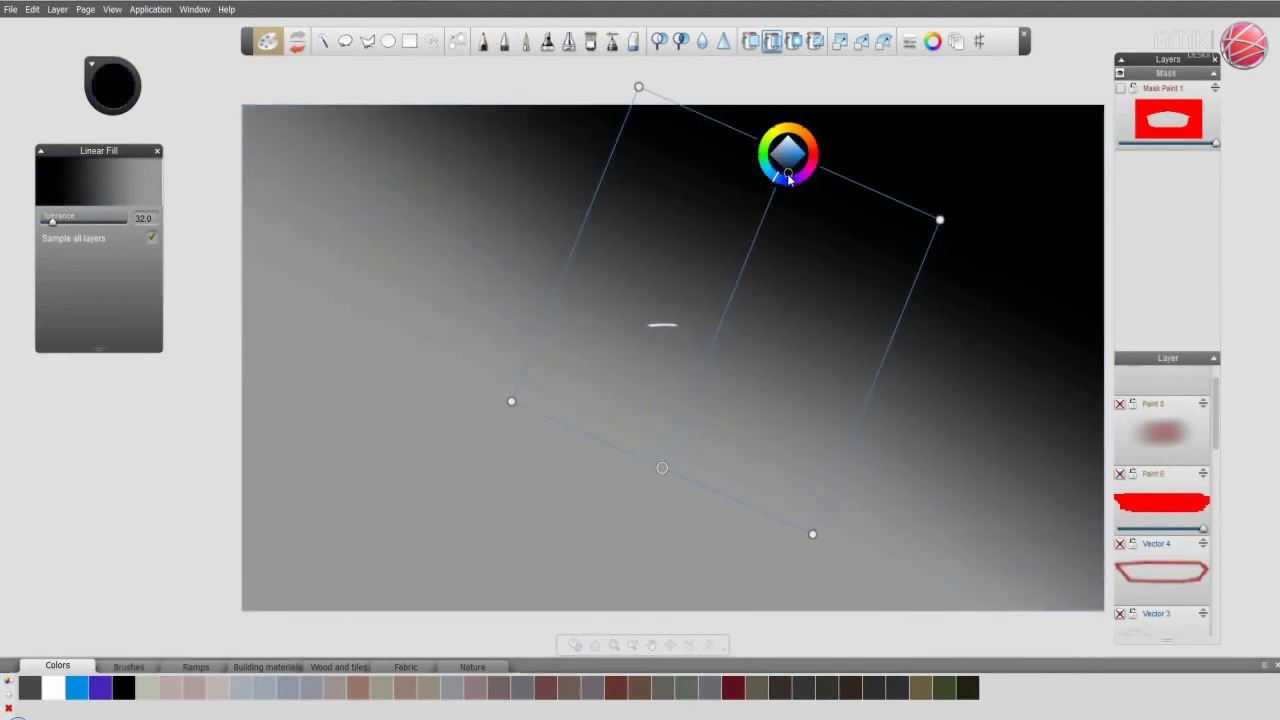
{"action": "left_click_drag", "start_coordinate": [662, 468], "coordinate": [680, 563]}
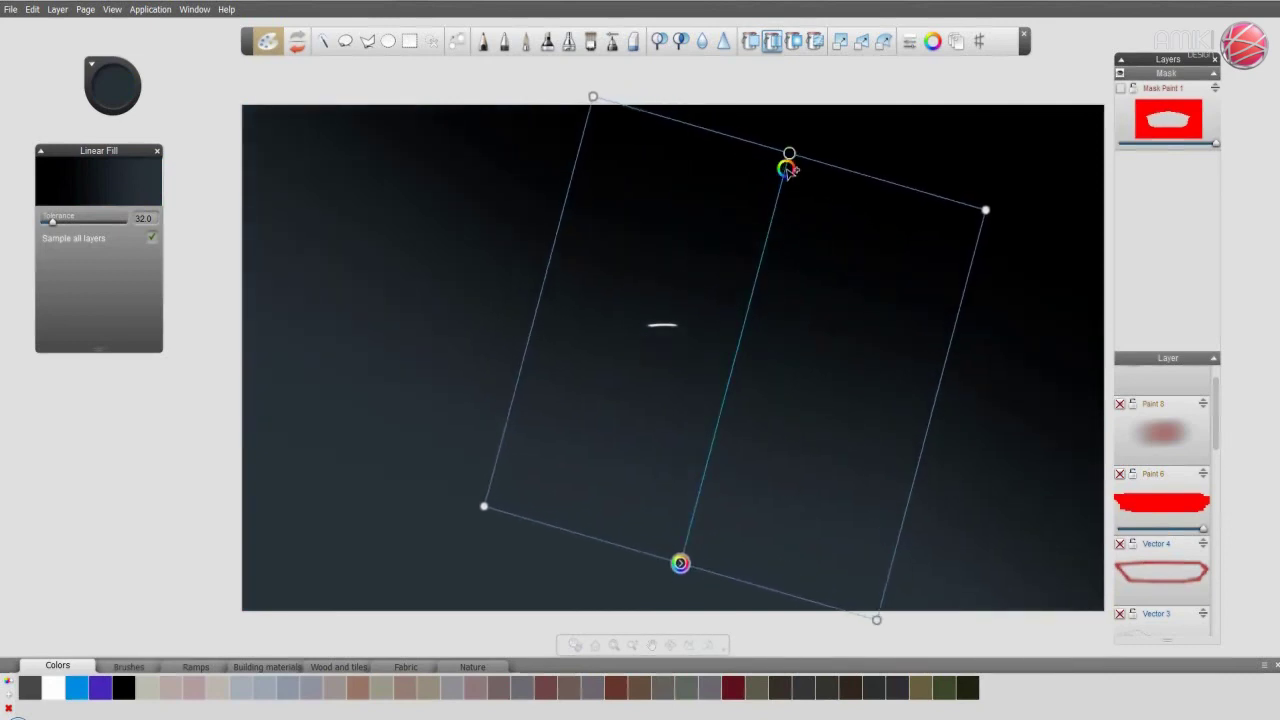
{"action": "mouse_move", "coordinate": [788, 168]}
{"action": "left_mouse_down"}
{"action": "mouse_move", "coordinate": [779, 145]}
{"action": "mouse_move", "coordinate": [742, 205]}
{"action": "mouse_move", "coordinate": [742, 237]}
{"action": "left_mouse_up"}
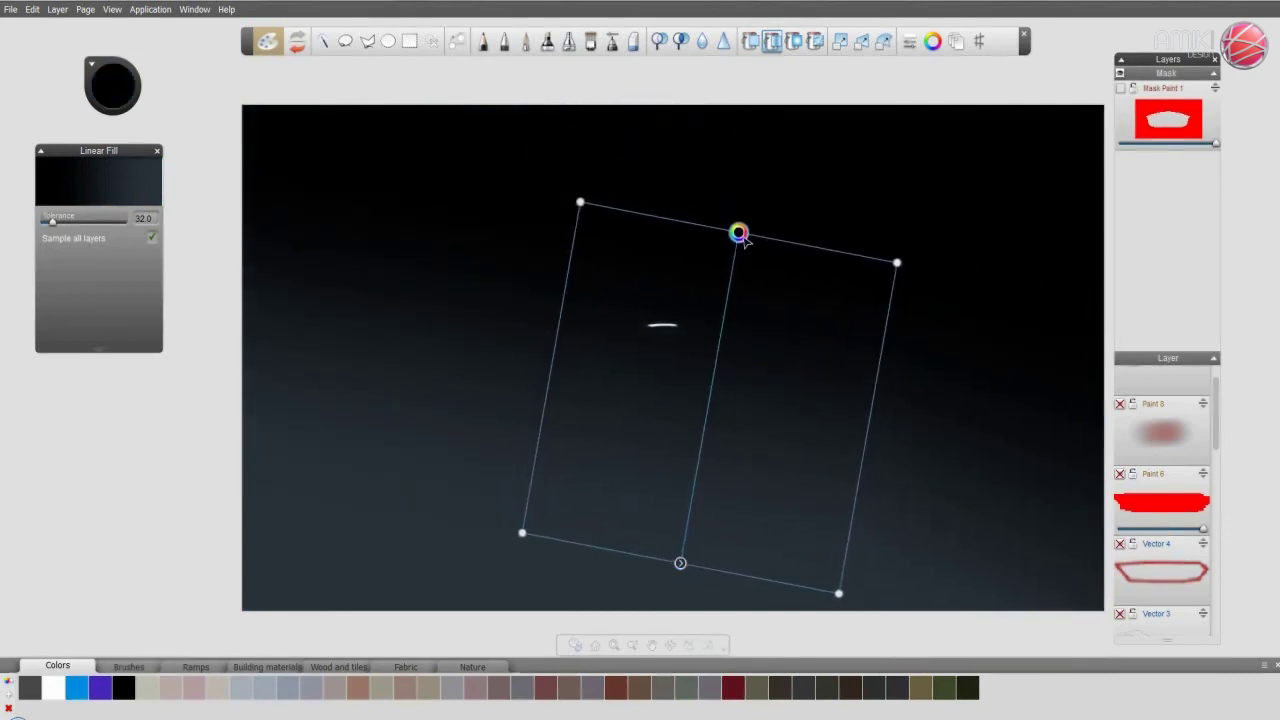
{"action": "left_click_drag", "start_coordinate": [1220, 418], "coordinate": [1218, 375]}
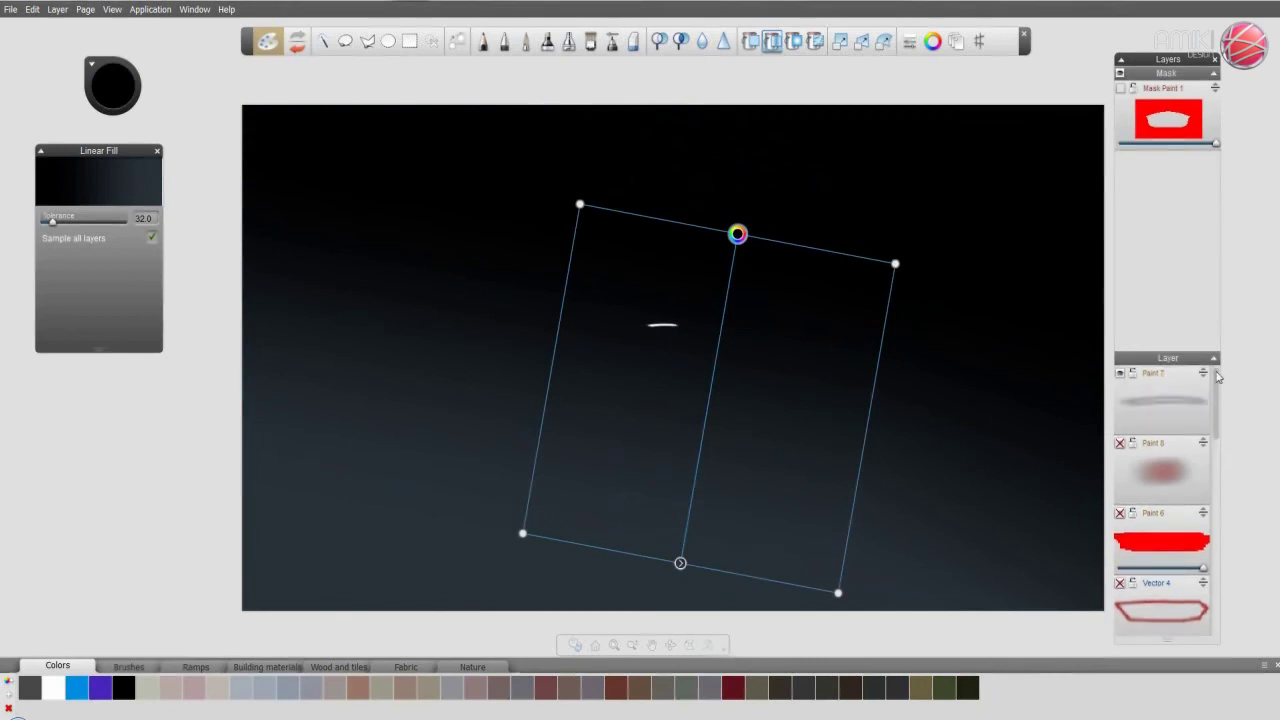
{"action": "left_click", "coordinate": [1123, 446]}
- Unhide the red glow, red light strip, white highlight, sketch and body shading layers
{"action": "left_click", "coordinate": [1119, 512]}
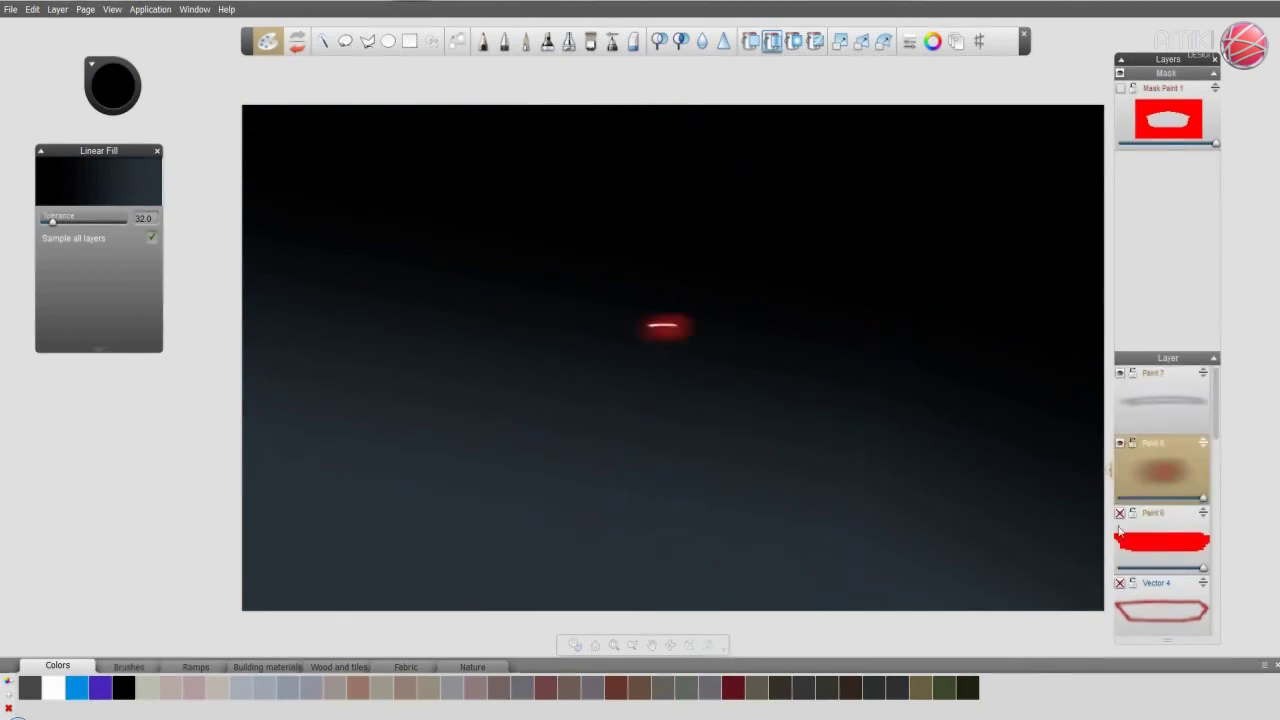
{"action": "left_click", "coordinate": [1119, 583]}
{"action": "scroll", "coordinate": [1214, 437], "scroll_direction": "down", "scroll_amount": 3}
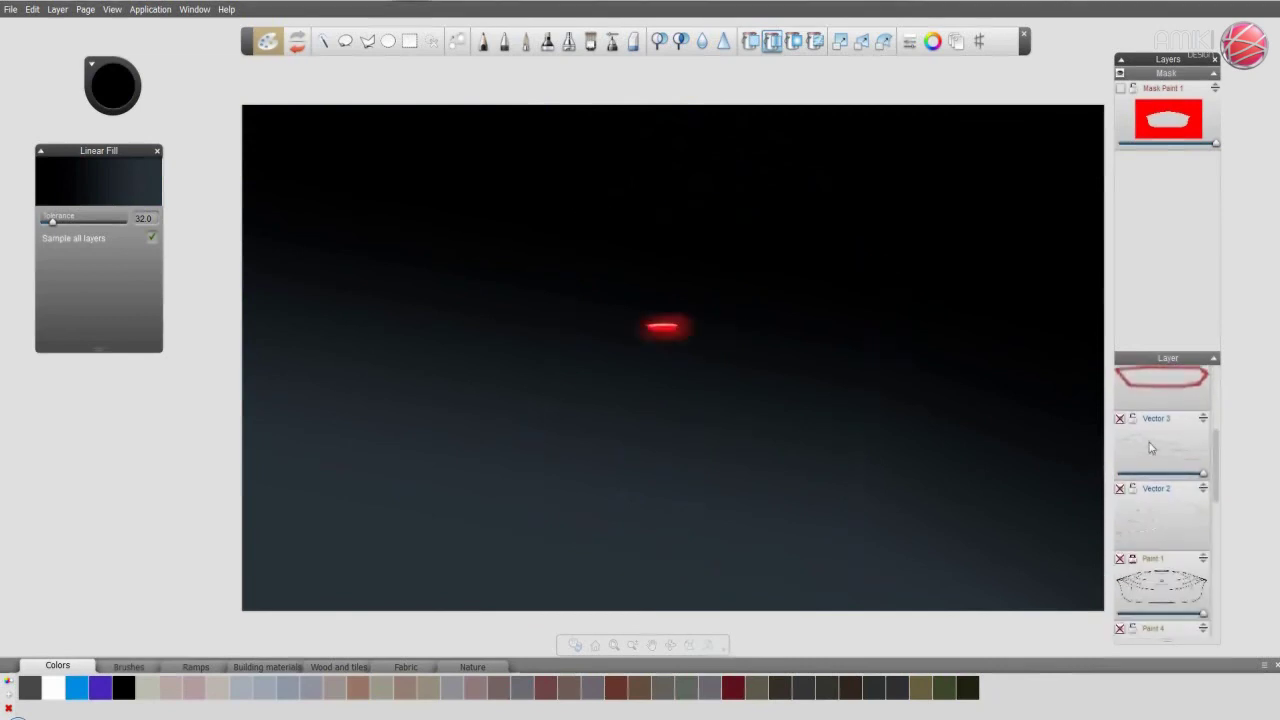
{"action": "left_click", "coordinate": [1119, 488]}
{"action": "left_click", "coordinate": [1119, 558]}
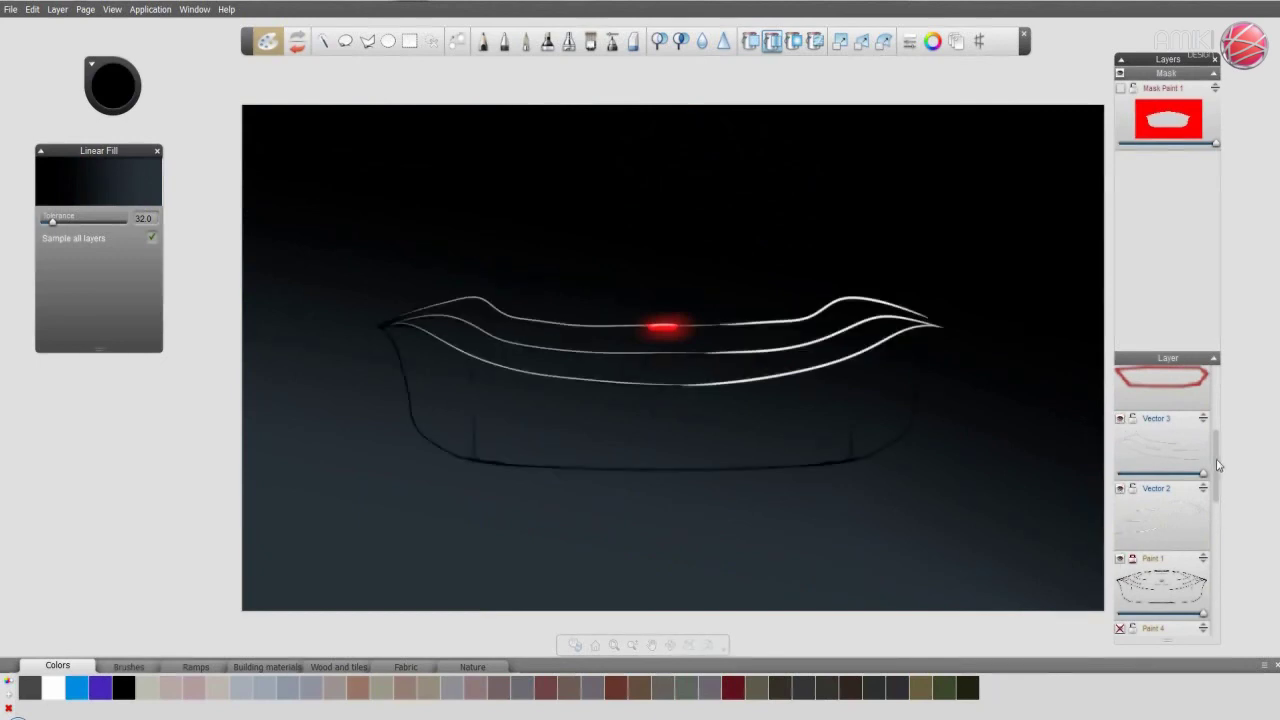
{"action": "left_click_drag", "start_coordinate": [1218, 464], "coordinate": [1218, 518]}
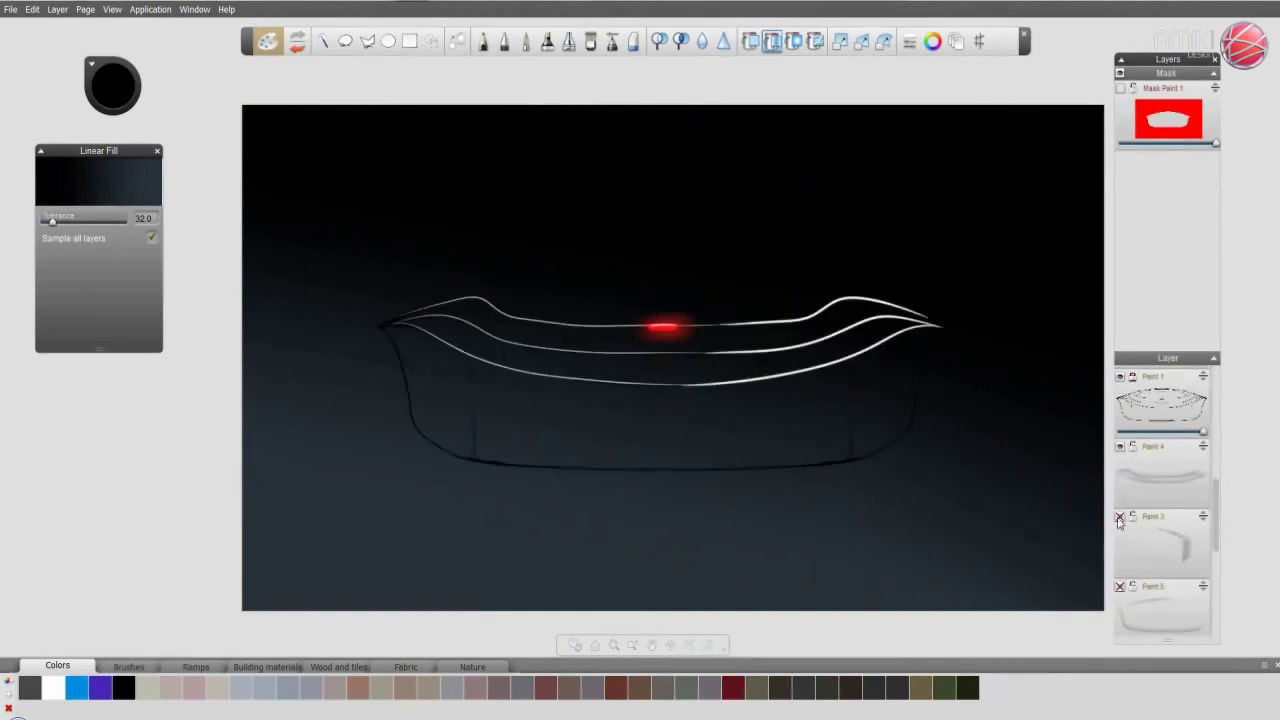
{"action": "left_click", "coordinate": [1119, 517]}
{"action": "left_click", "coordinate": [1119, 586]}
- Lower the Paint 10 background layer's opacity to lighten the gradient
{"action": "scroll", "coordinate": [1150, 520], "scroll_direction": "down", "scroll_amount": 3}
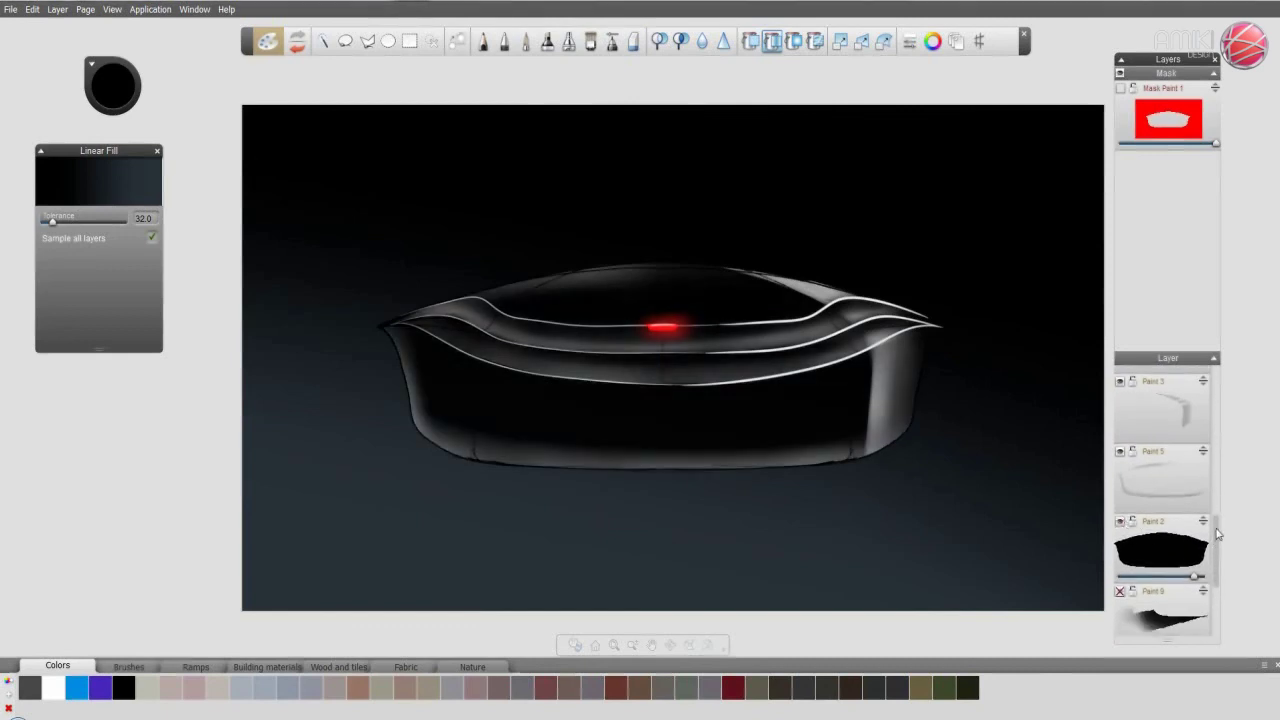
{"action": "left_click_drag", "start_coordinate": [1220, 530], "coordinate": [1220, 562]}
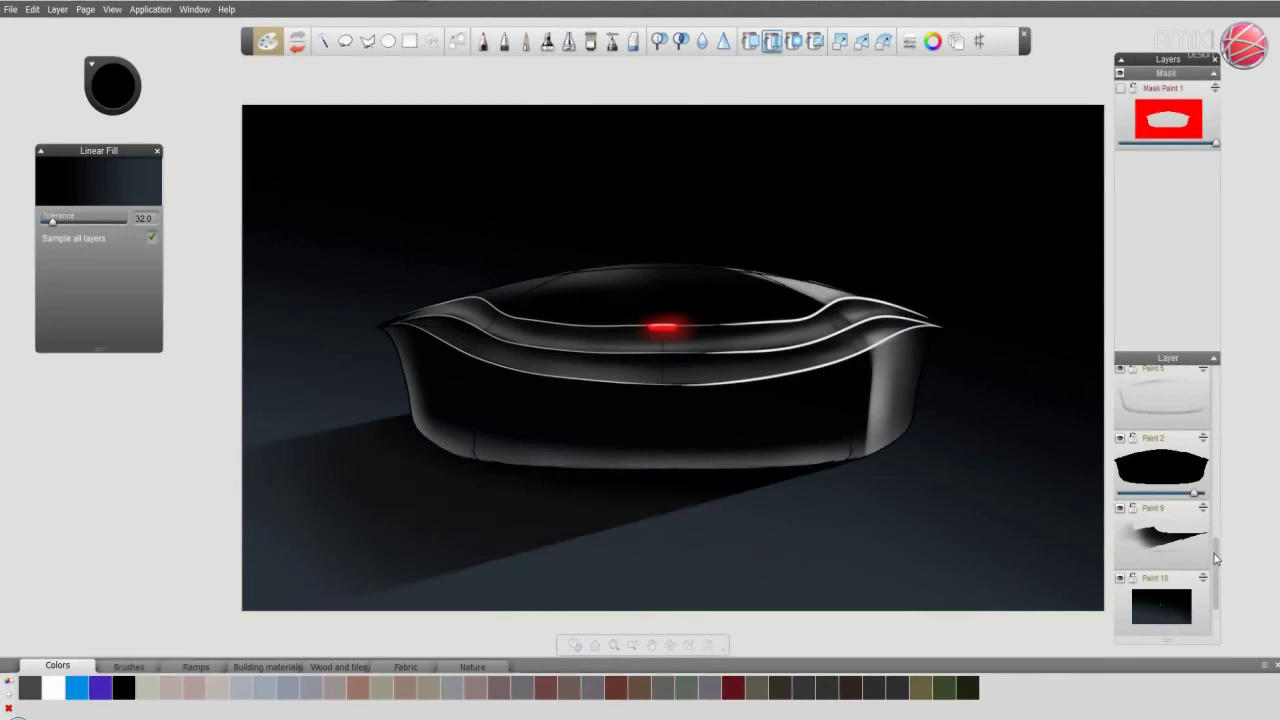
{"action": "scroll", "coordinate": [1184, 563], "scroll_direction": "down", "scroll_amount": 2}
{"action": "scroll", "coordinate": [1222, 589], "scroll_direction": "up", "scroll_amount": 5}
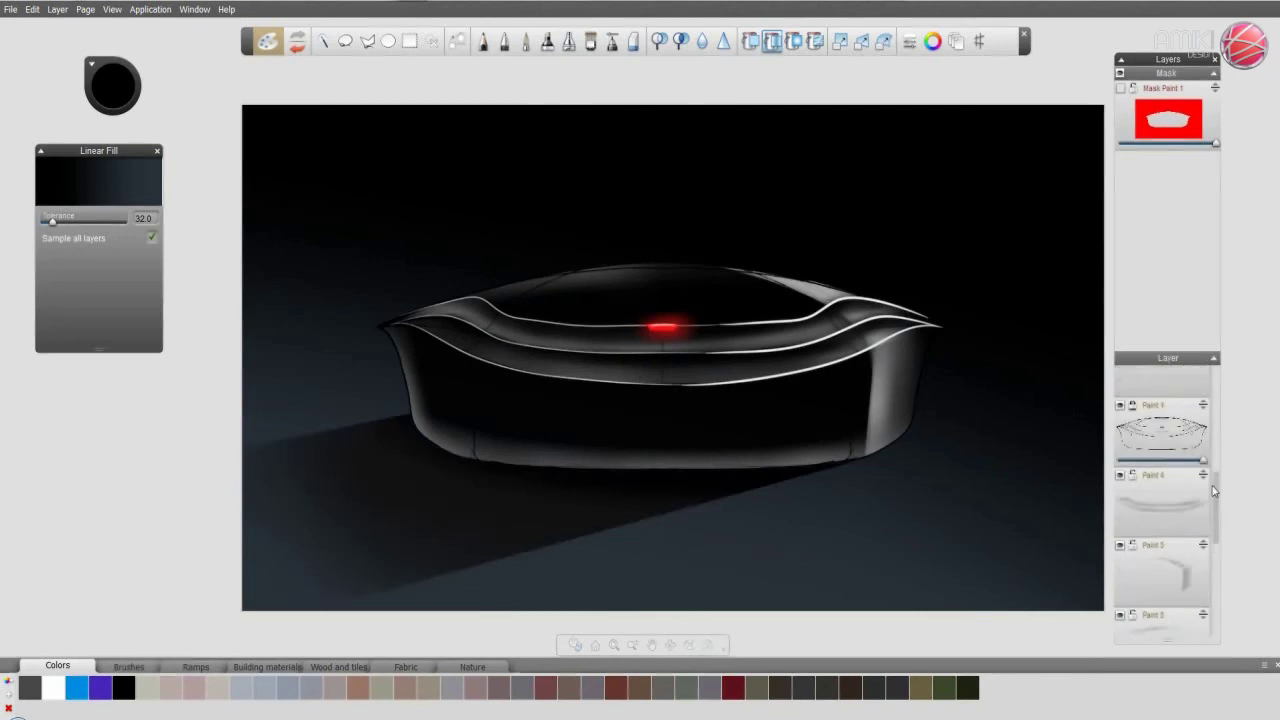
{"action": "scroll", "coordinate": [1222, 589], "scroll_direction": "down", "scroll_amount": 5}
{"action": "left_click", "coordinate": [1125, 530]}
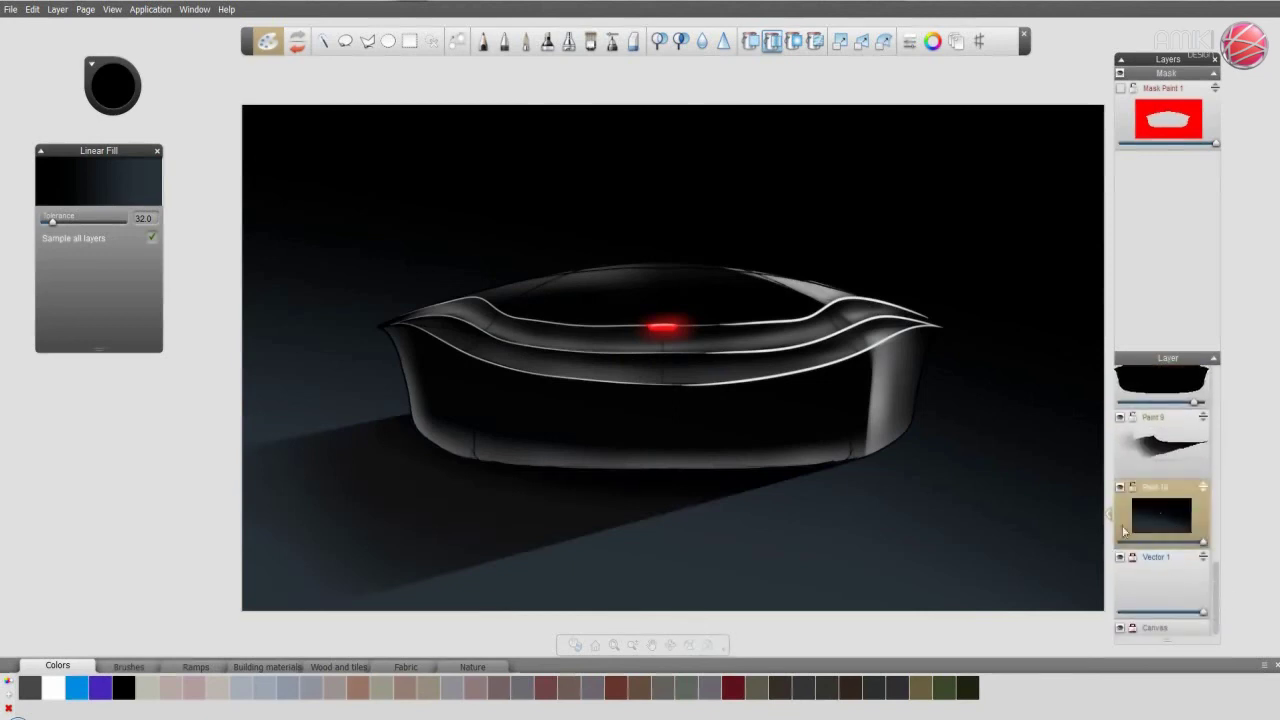
{"action": "left_click_drag", "start_coordinate": [1179, 545], "coordinate": [1191, 545]}
{"action": "scroll", "coordinate": [1199, 545], "scroll_direction": "up", "scroll_amount": 2}
- Select the Paint 10 background layer and fine-tune its opacity
{"action": "scroll", "coordinate": [1199, 530], "scroll_direction": "up", "scroll_amount": 2}
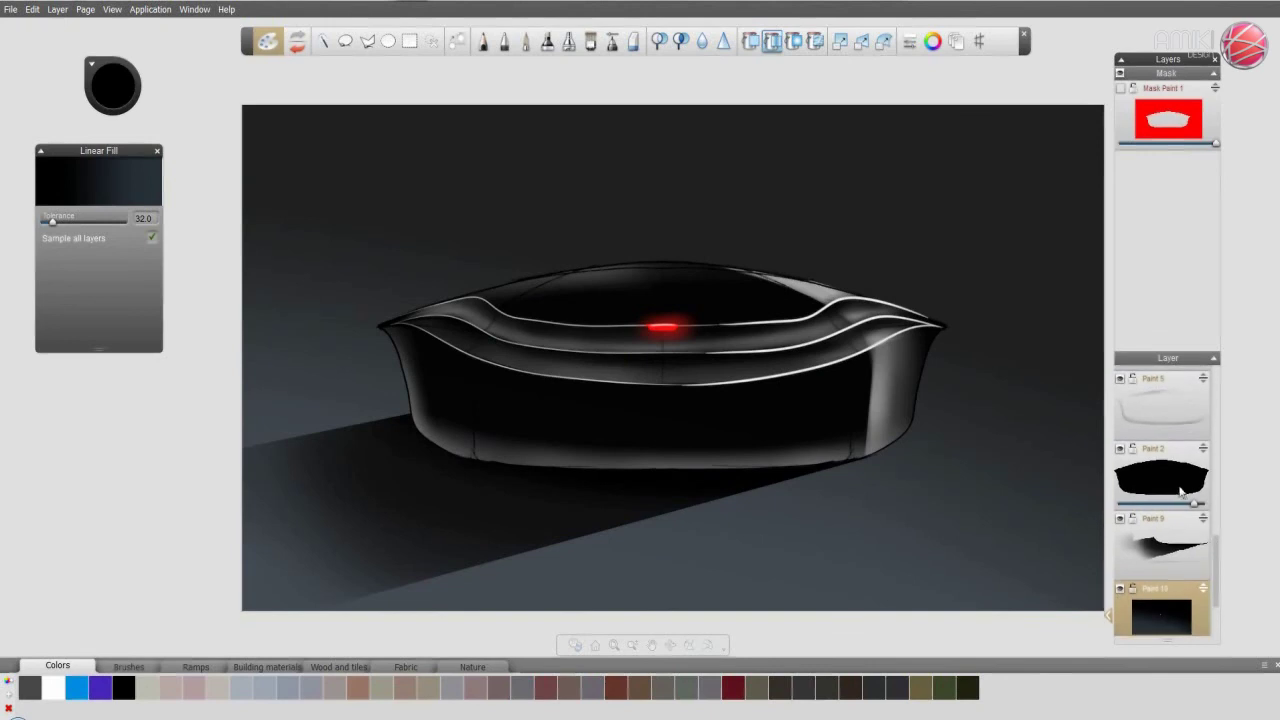
{"action": "left_click", "coordinate": [1190, 480]}
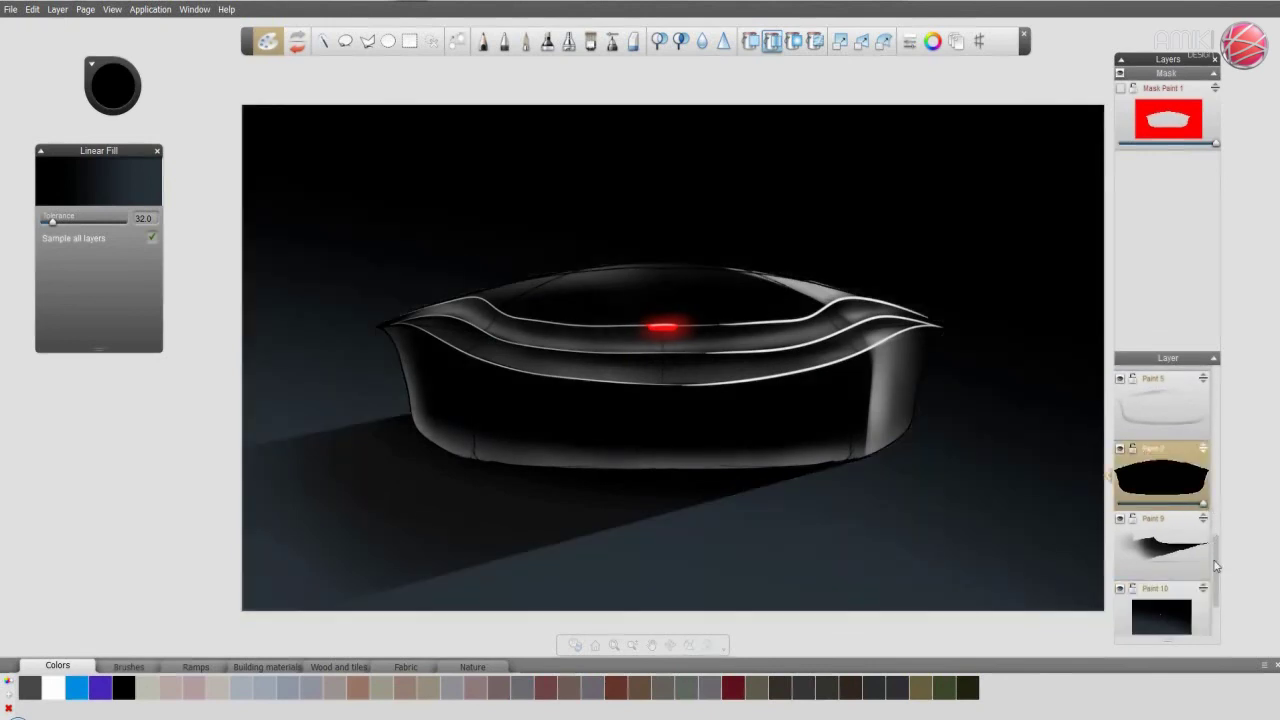
{"action": "scroll", "coordinate": [1190, 570], "scroll_direction": "down", "scroll_amount": 2}
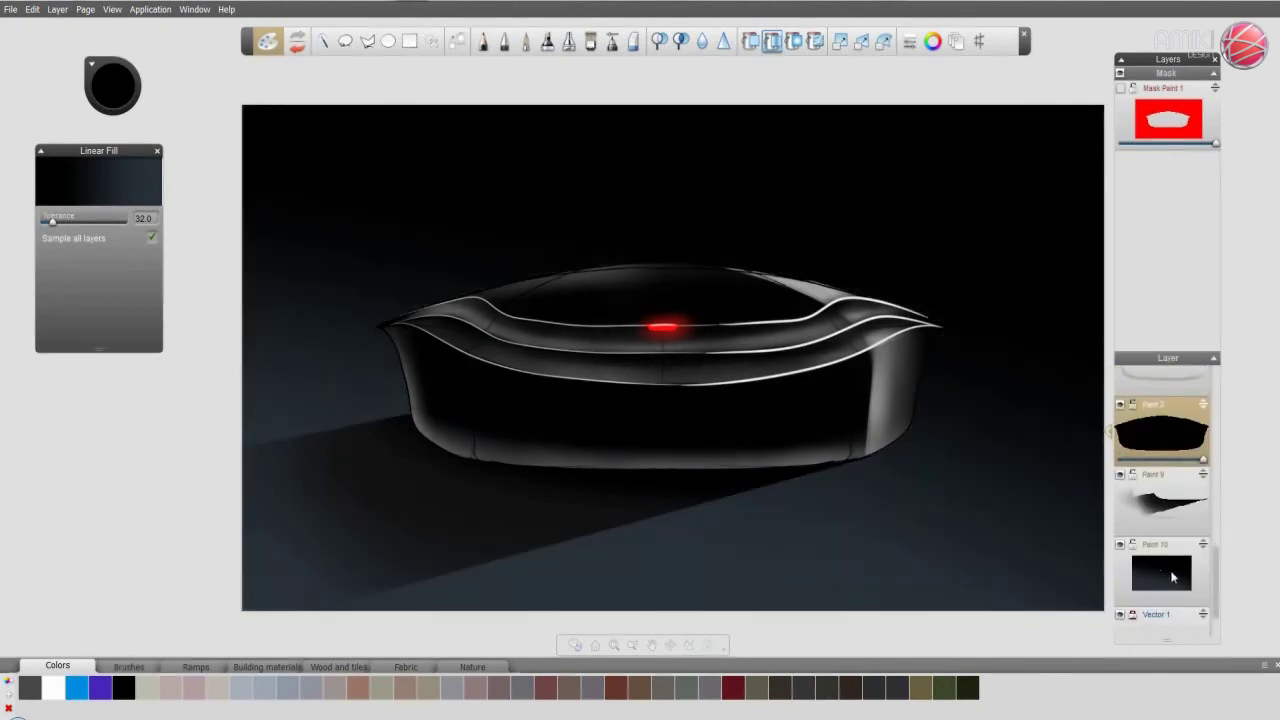
{"action": "left_click", "coordinate": [1173, 577]}
{"action": "left_click", "coordinate": [1195, 601]}
{"action": "left_click_drag", "start_coordinate": [1196, 601], "coordinate": [1199, 600]}
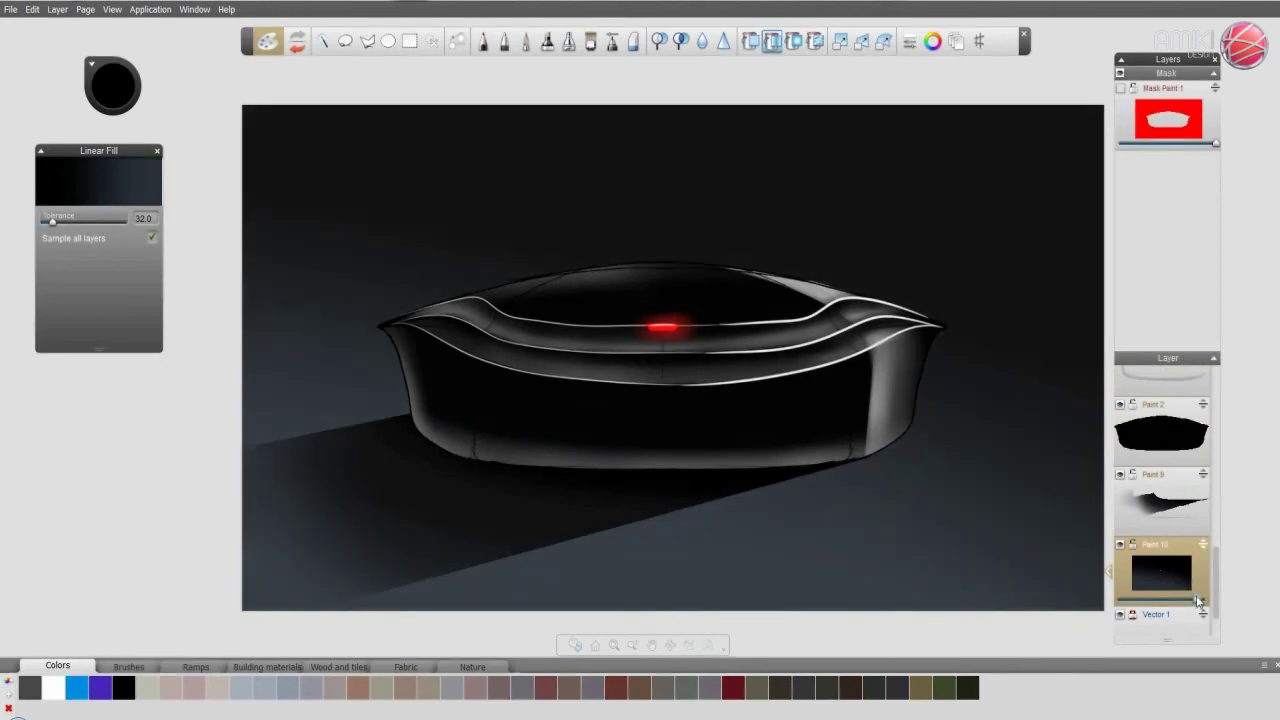
- Dismiss the Fill warning, choose the Pen tool, and nudge Paint 10's opacity again
{"action": "left_click", "coordinate": [1192, 597]}
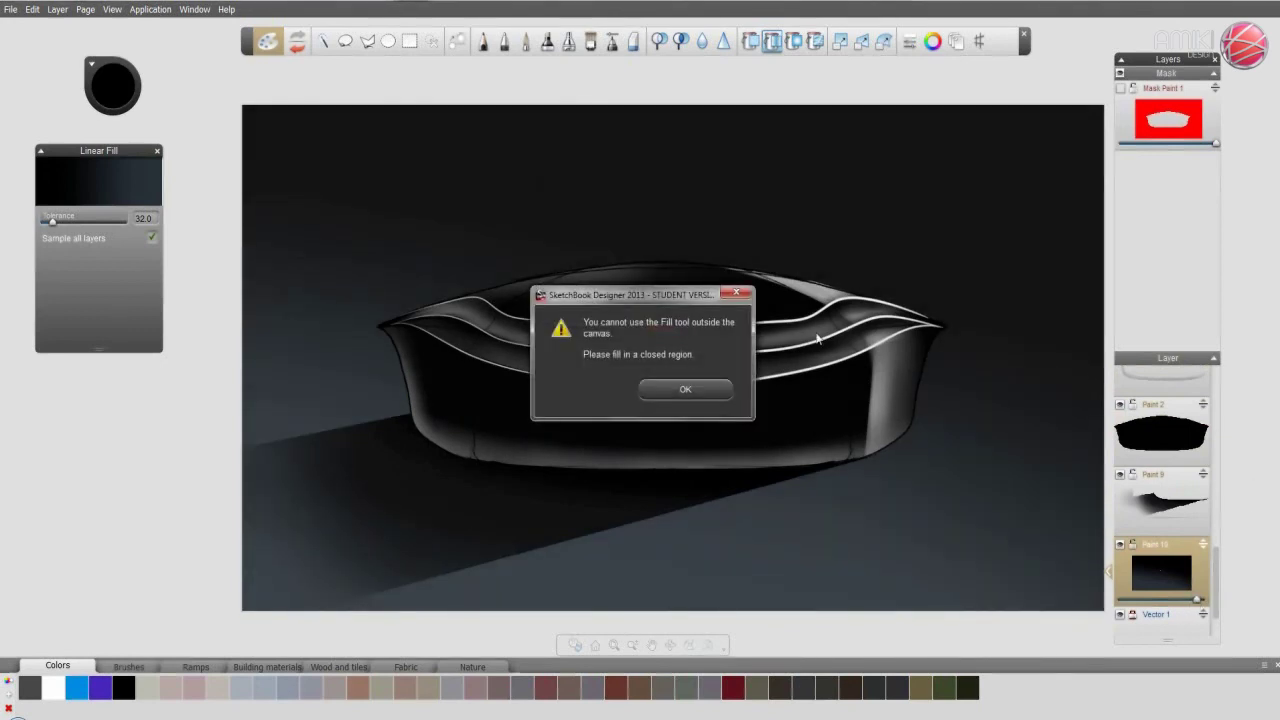
{"action": "left_click", "coordinate": [737, 293]}
{"action": "left_click", "coordinate": [505, 41]}
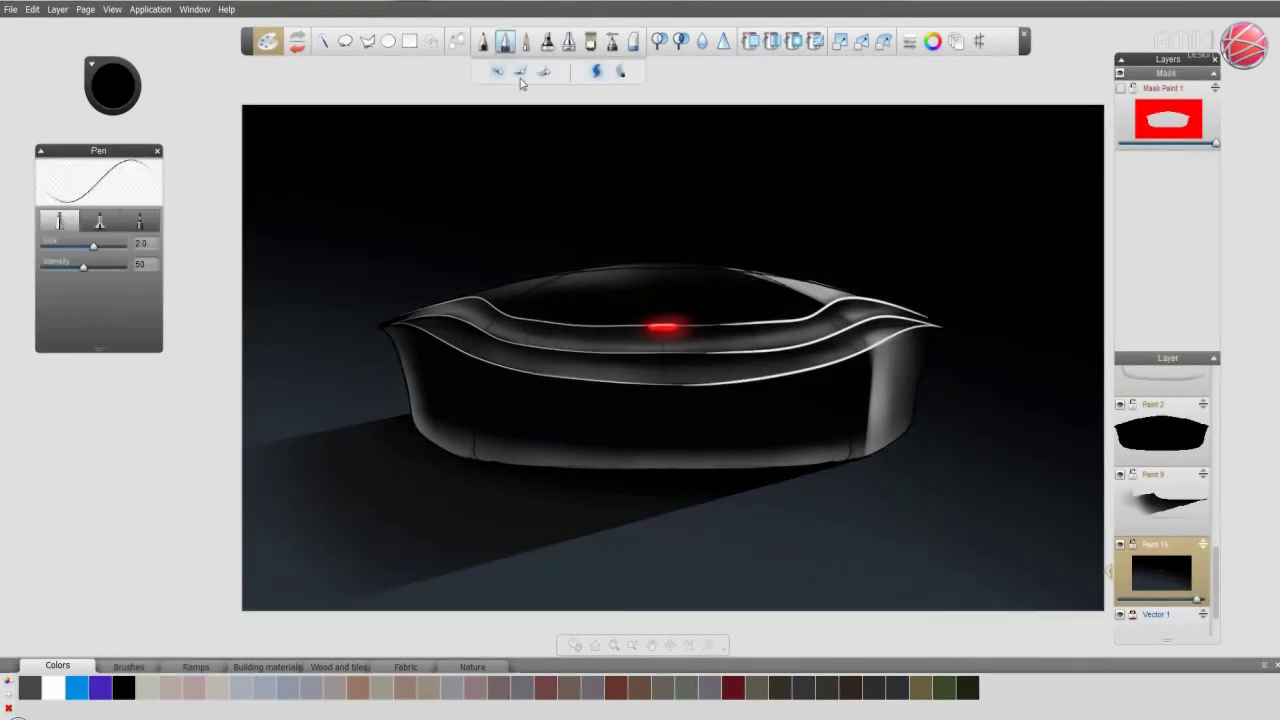
{"action": "left_click", "coordinate": [1197, 597]}
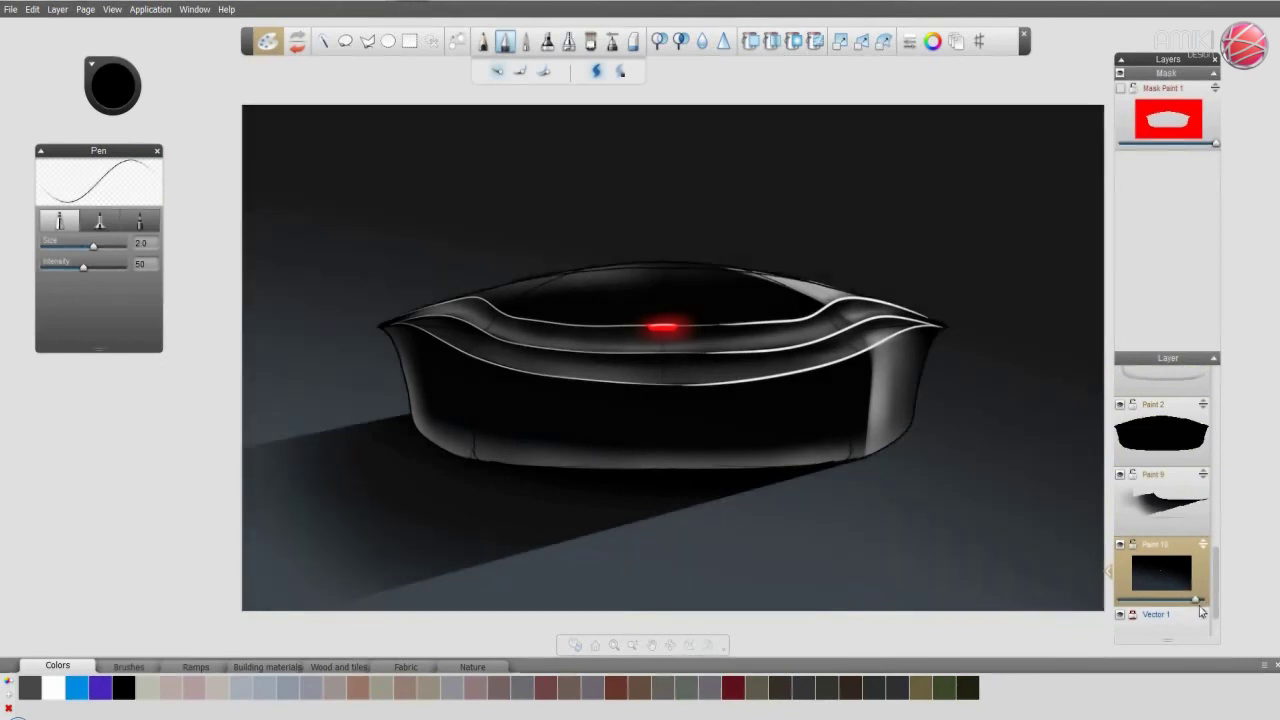